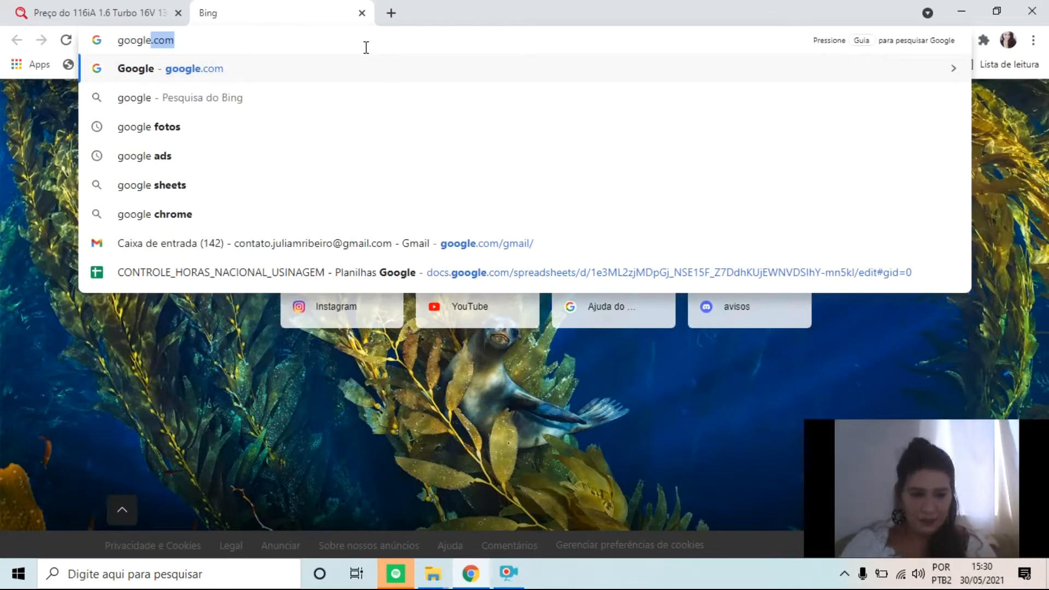
# Search the web for "google sheets" and open the personal version of Planilhas Google from the first result
pyautogui.write('e')
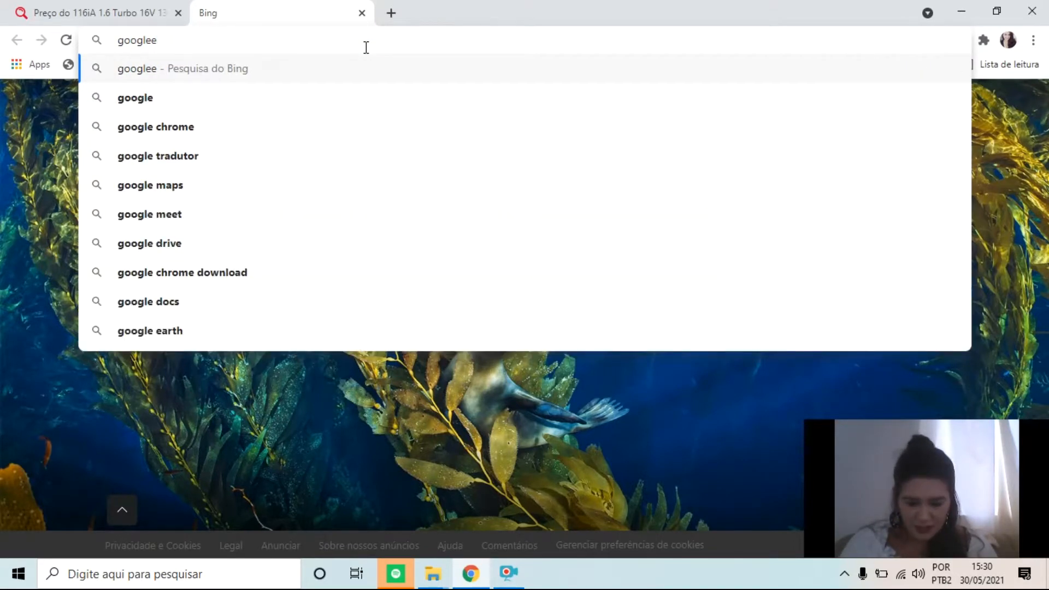
pyautogui.press('BackSpace')
pyautogui.write('. sheets')
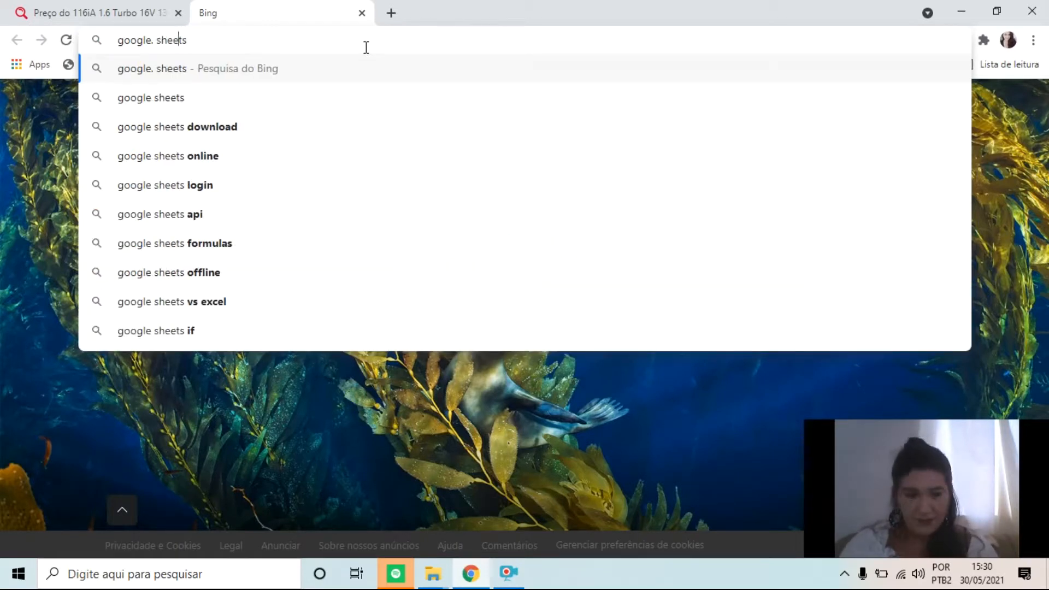
pyautogui.press('BackSpace')
pyautogui.press('BackSpace')
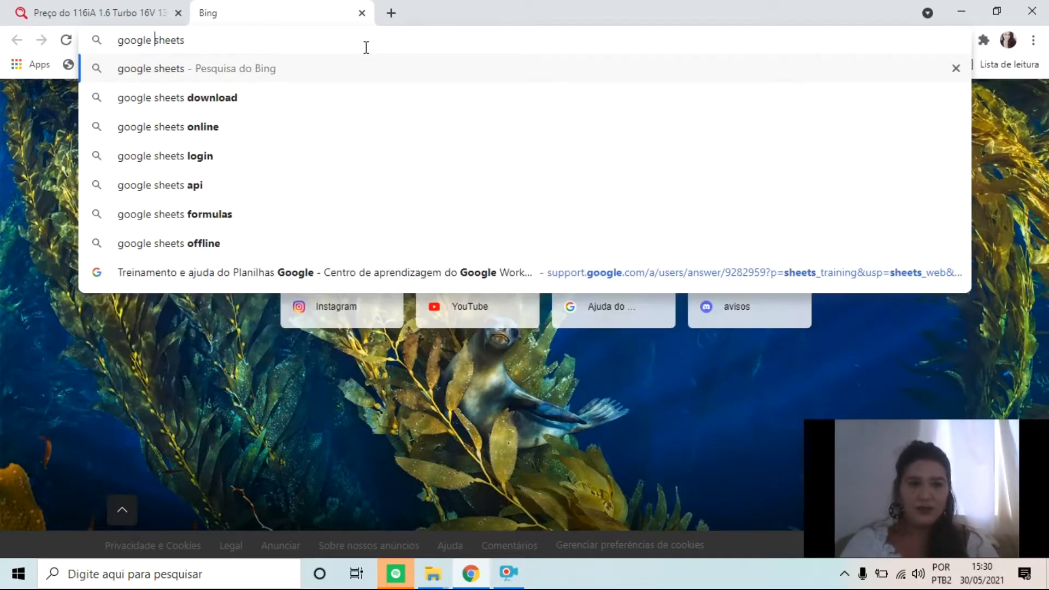
pyautogui.press('Return')
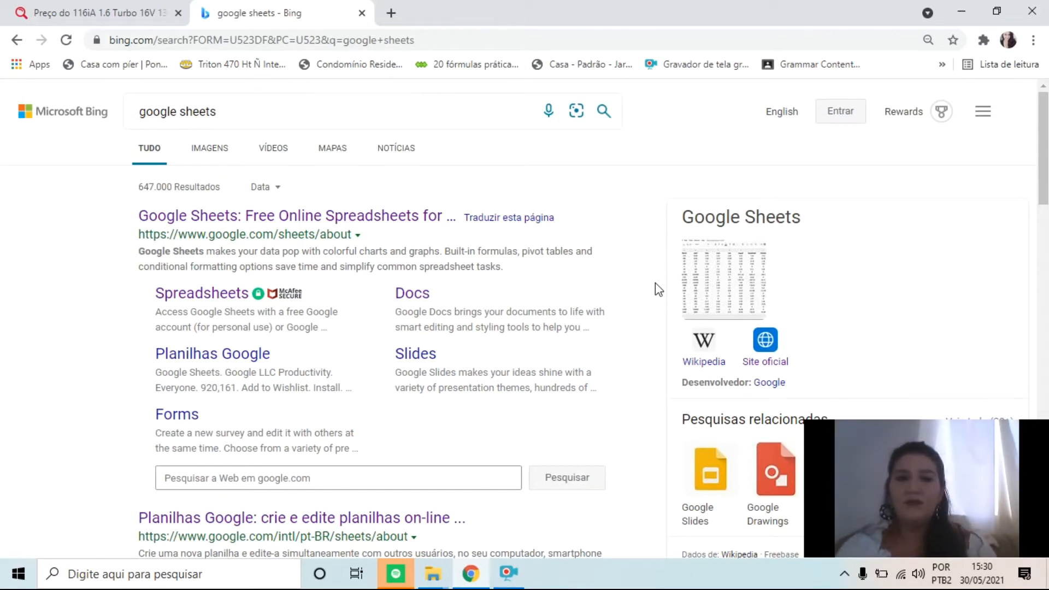
pyautogui.click(404, 217)
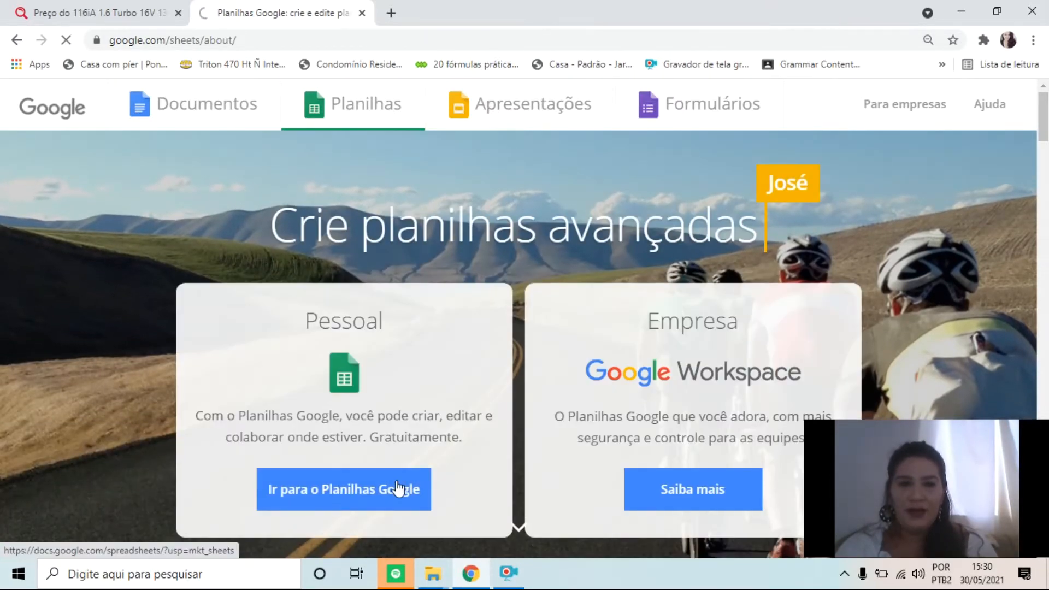
pyautogui.click(397, 483)
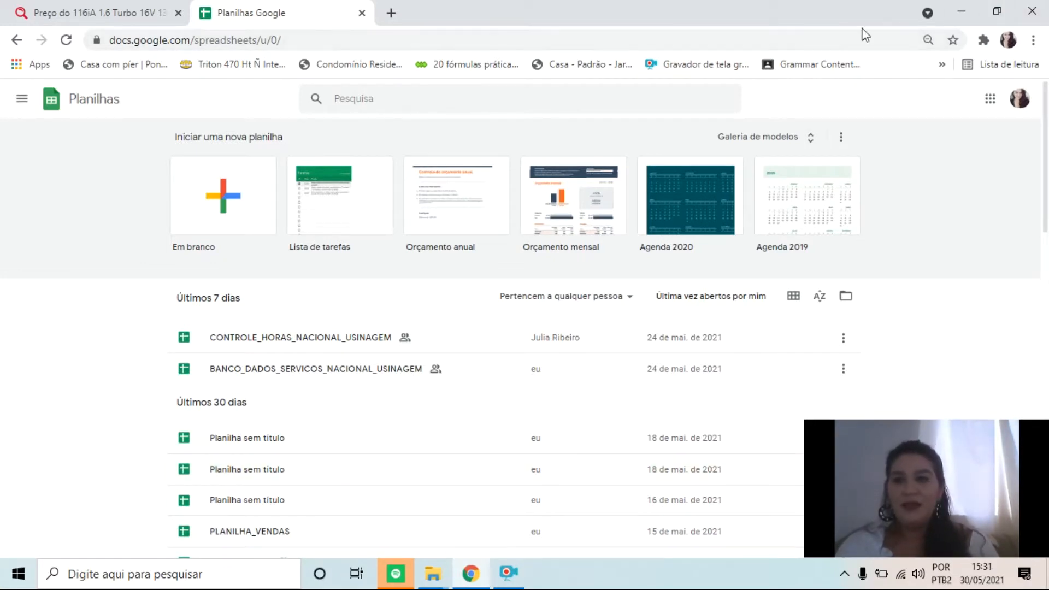
# Bookmark the Planilhas Google home page under its own name in the Barra de favoritos folder
pyautogui.click(953, 43)
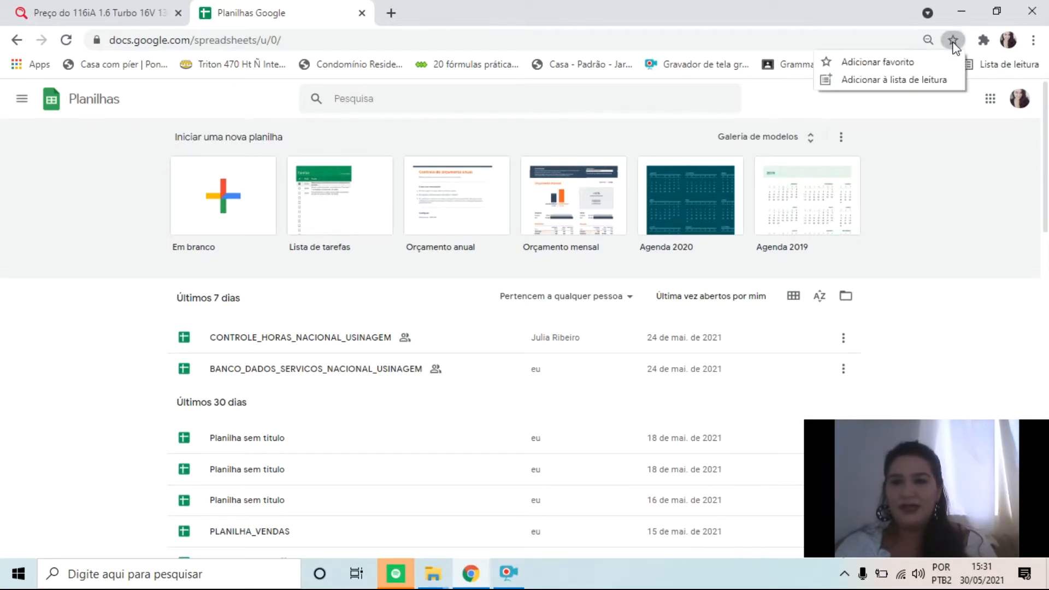
pyautogui.click(929, 64)
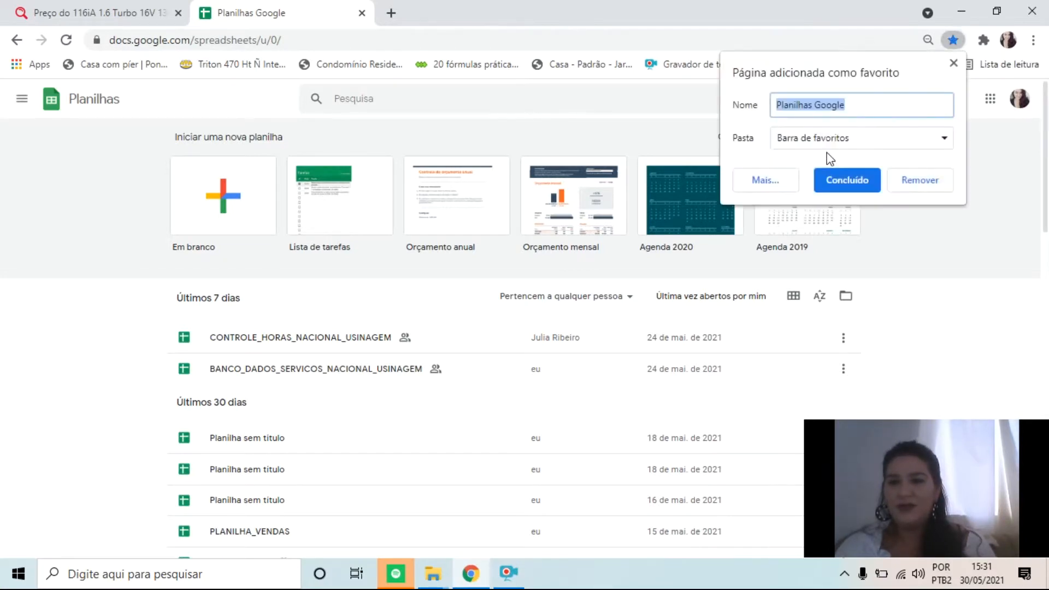
pyautogui.click(863, 179)
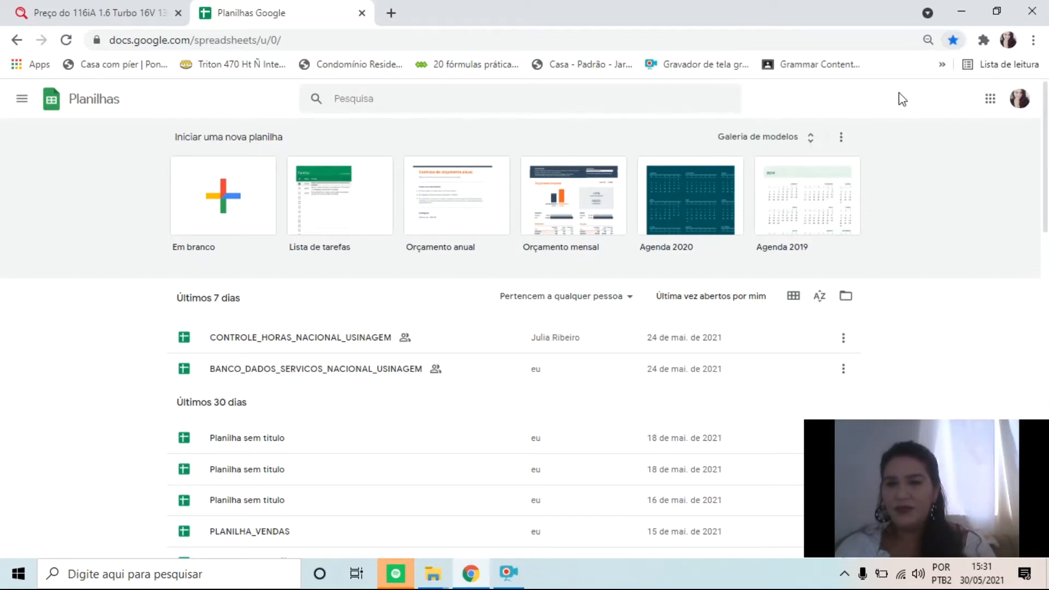
# Test the Planilhas Google bookmark in the current tab and in a new tab, closing the extra tab
pyautogui.click(943, 66)
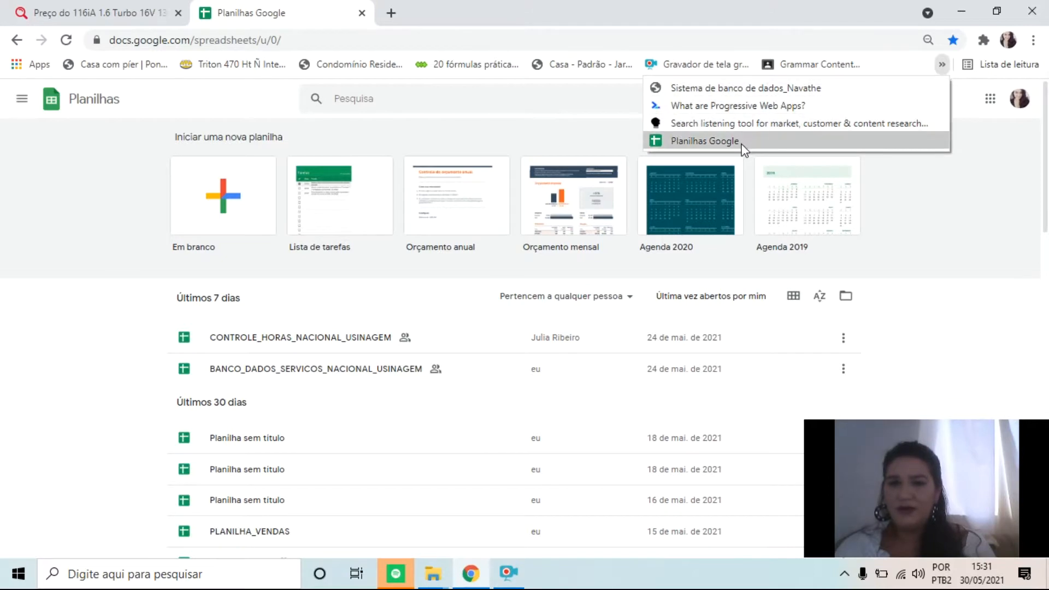
pyautogui.click(705, 141)
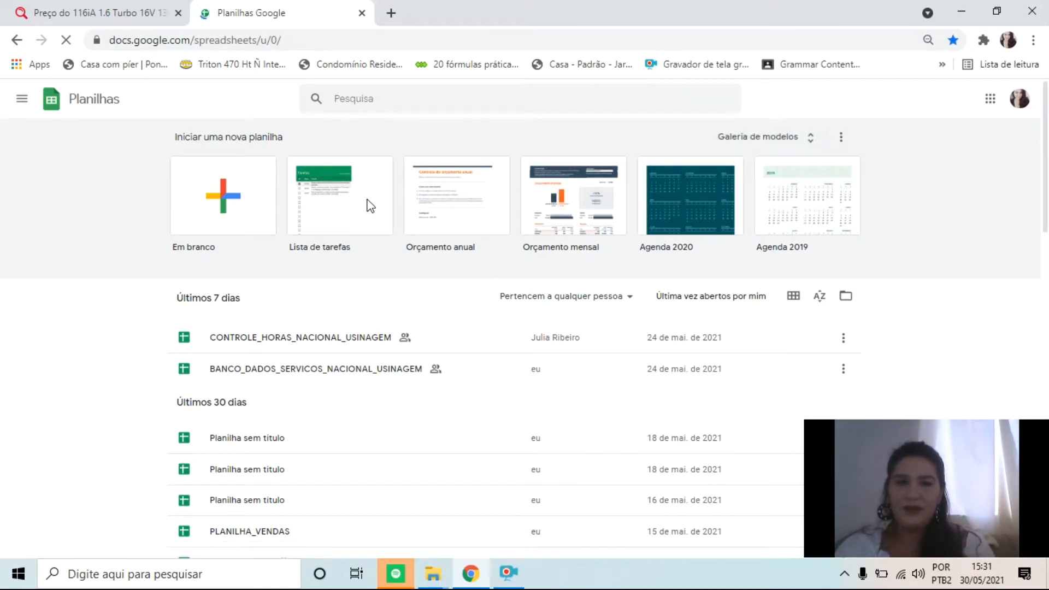
pyautogui.click(390, 13)
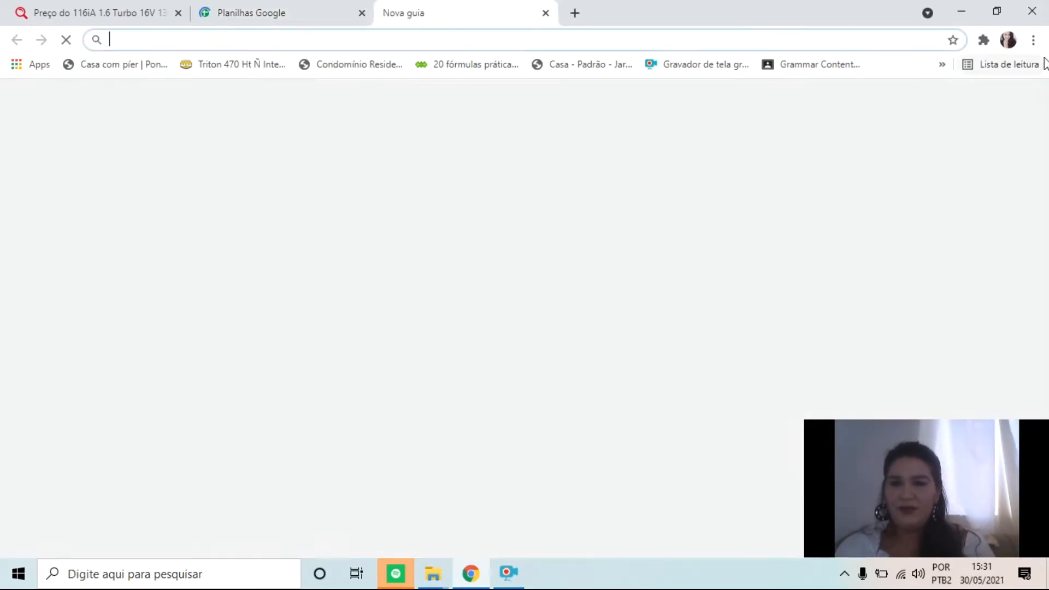
pyautogui.click(942, 64)
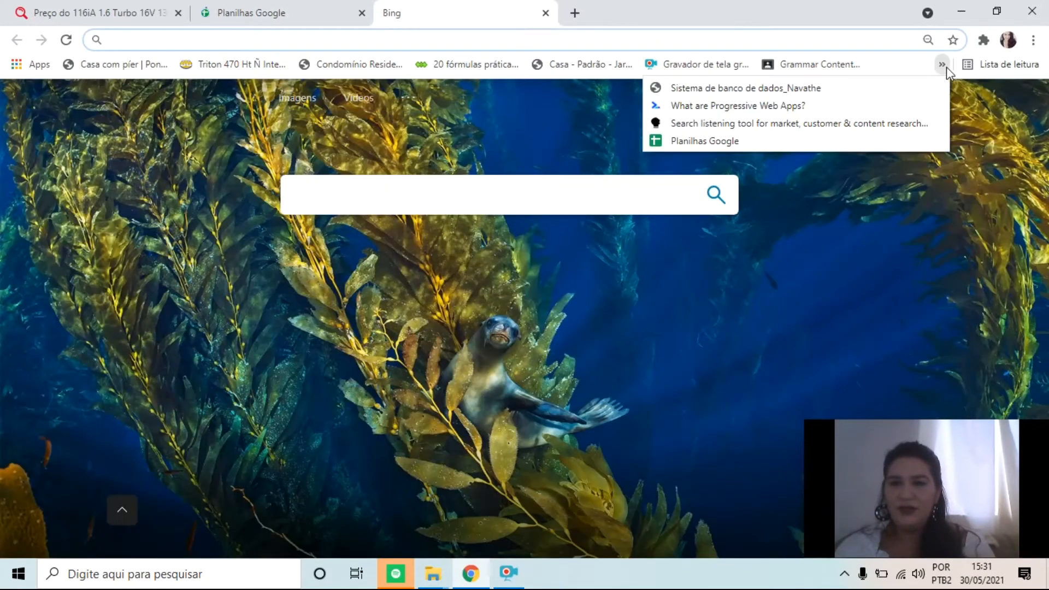
pyautogui.click(731, 142)
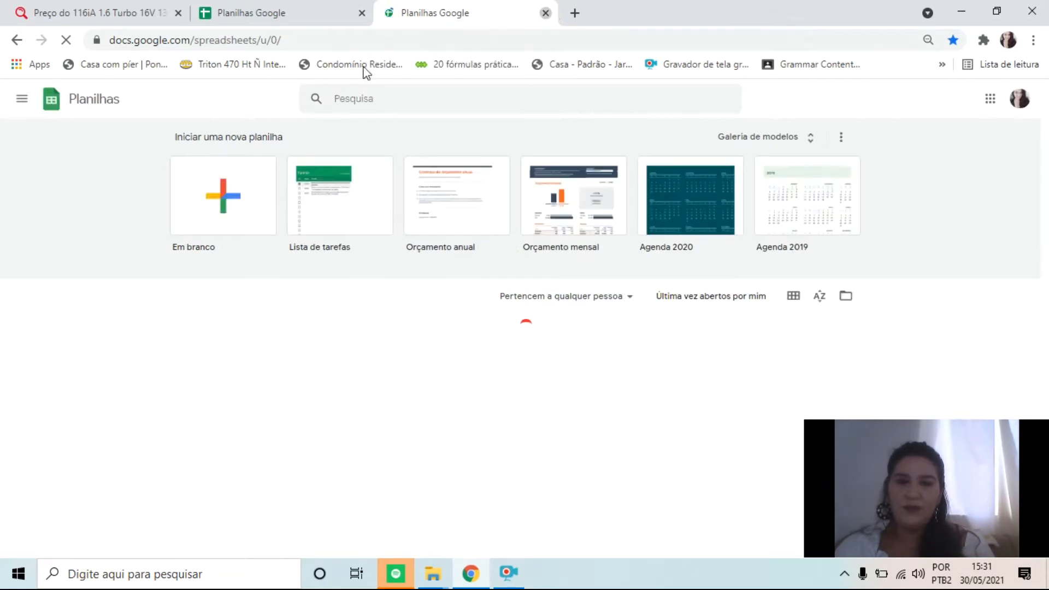
pyautogui.click(545, 14)
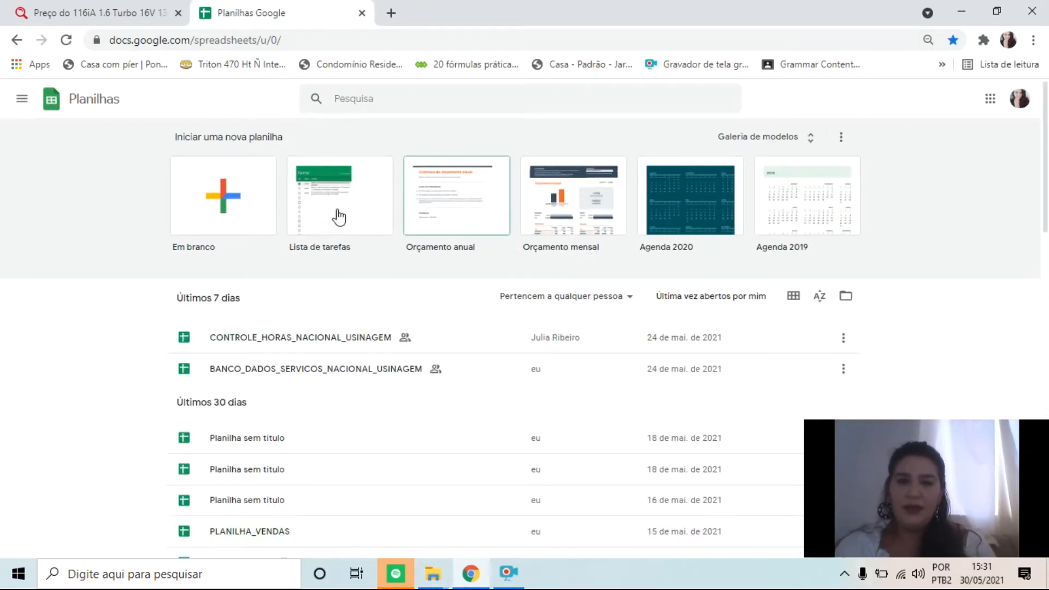
# View the list of signed-in Google accounts and the options for adding another account, and close the list
pyautogui.click(1021, 102)
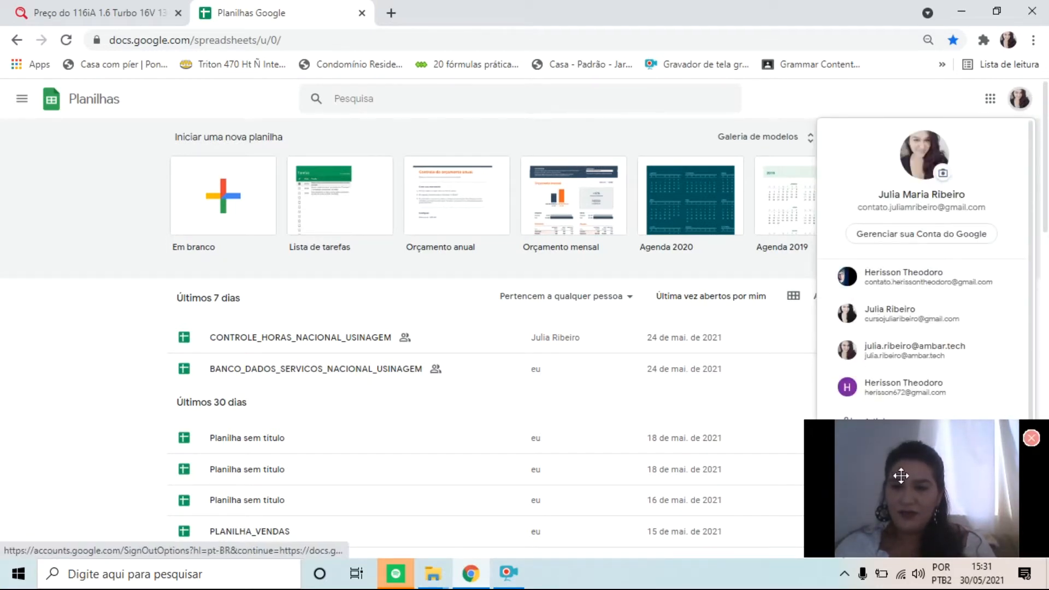
pyautogui.moveTo(902, 476); pyautogui.dragTo(544, 468)
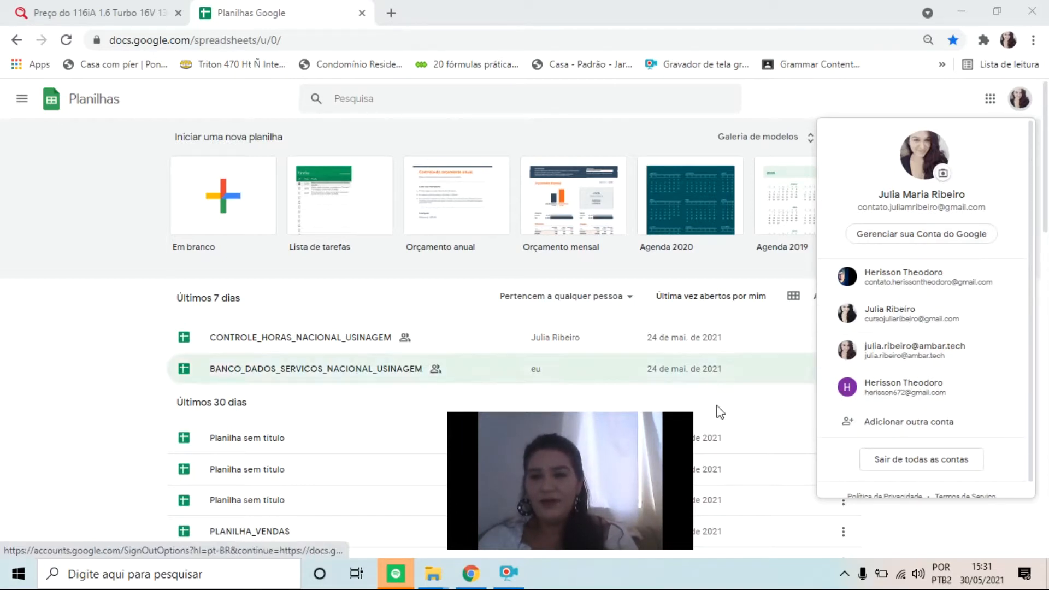
pyautogui.click(797, 410)
pyautogui.moveTo(569, 485); pyautogui.dragTo(918, 491)
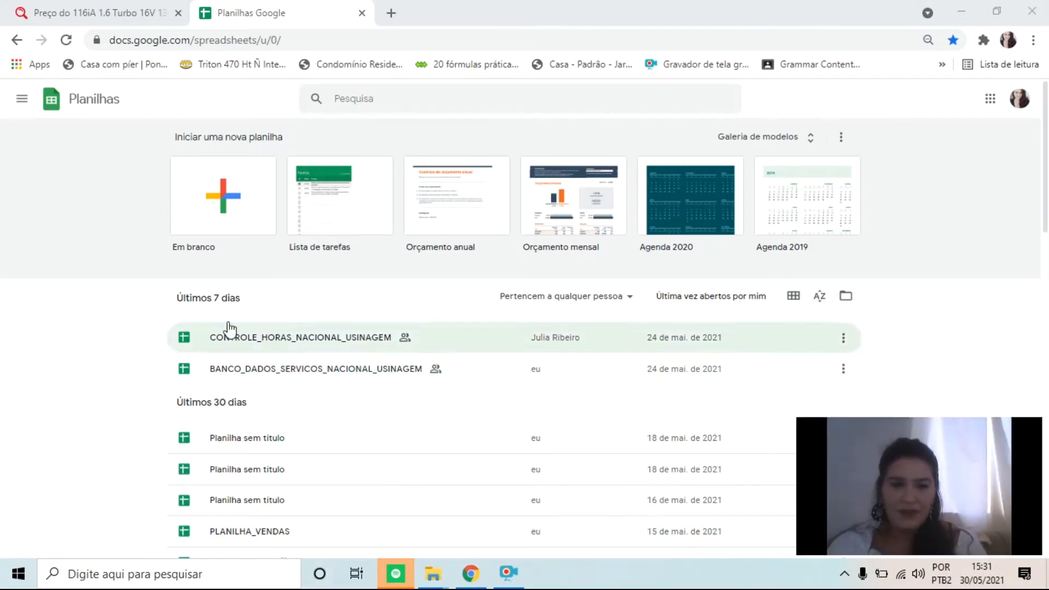
# Create a blank spreadsheet and enter "a" in cell A1
pyautogui.click(272, 186)
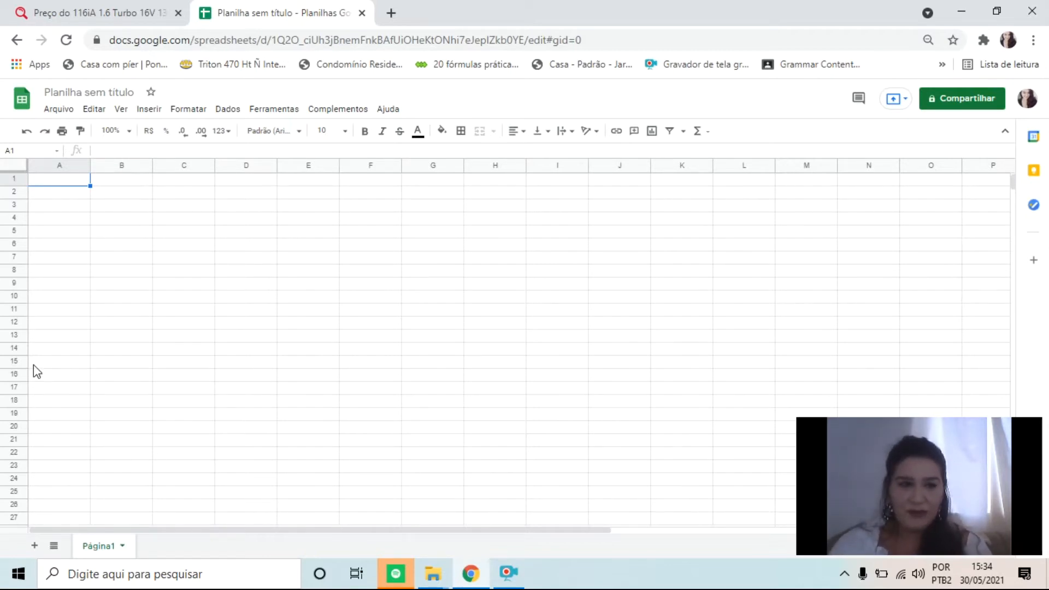
pyautogui.write('a')
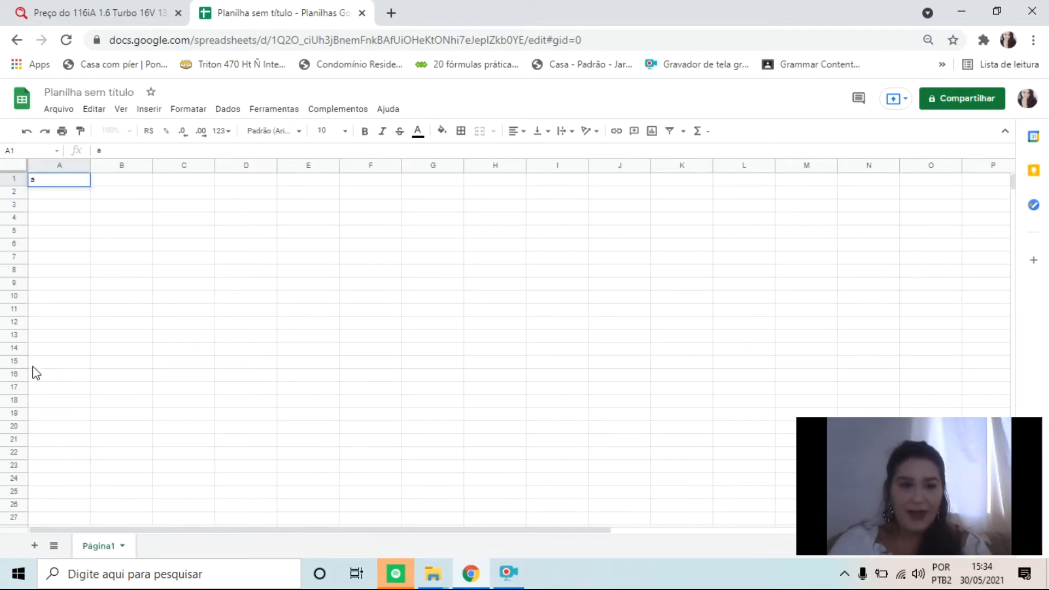
# Switch to the BMW 116iA price page and expand the price history to show all months
pyautogui.click(106, 12)
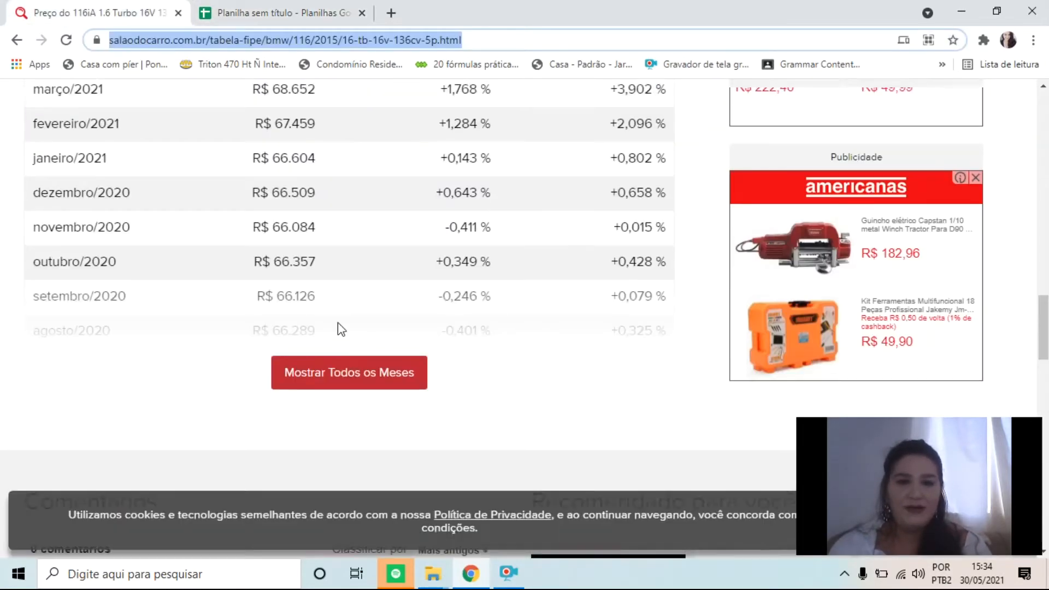
pyautogui.scroll(-3, 334, 355)
pyautogui.click(374, 214)
# Examine the BMW 116iA 2015 model details, the Variação de Preços chart and the start of the price history
pyautogui.scroll(9, 352, 297)
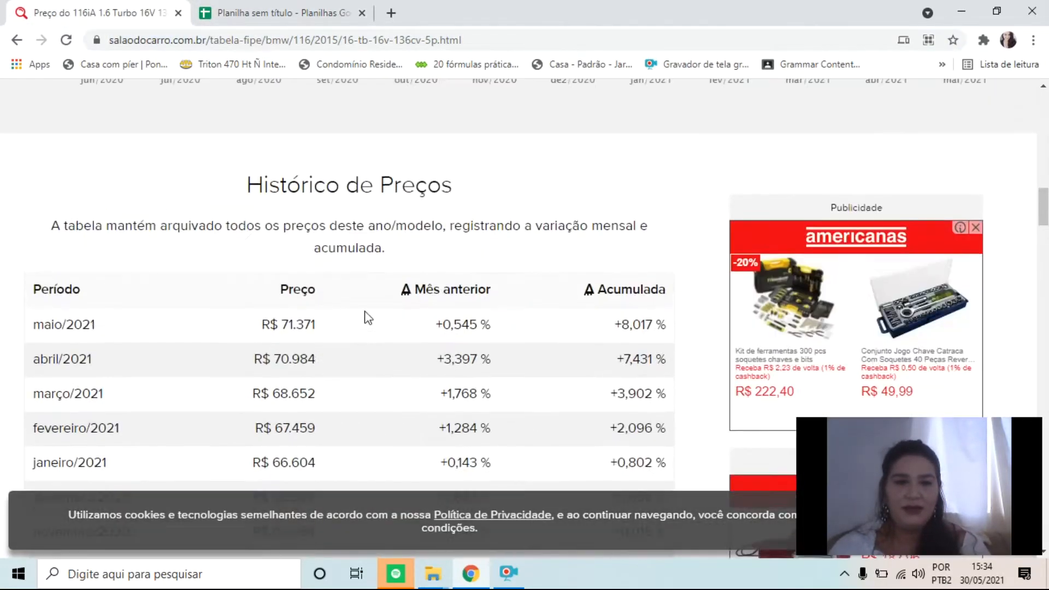
pyautogui.scroll(15, 367, 318)
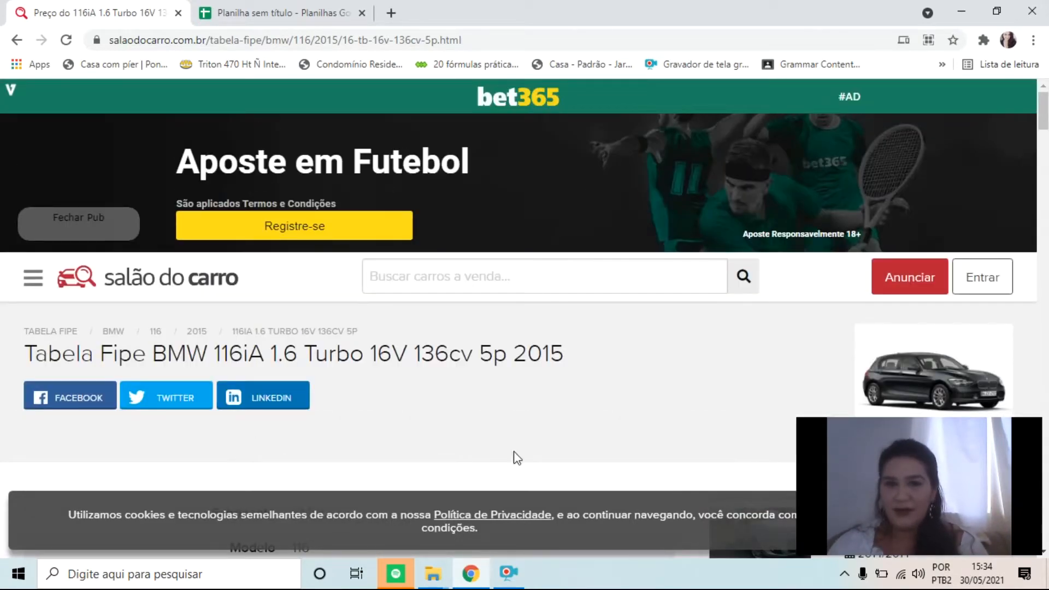
pyautogui.scroll(-4, 516, 458)
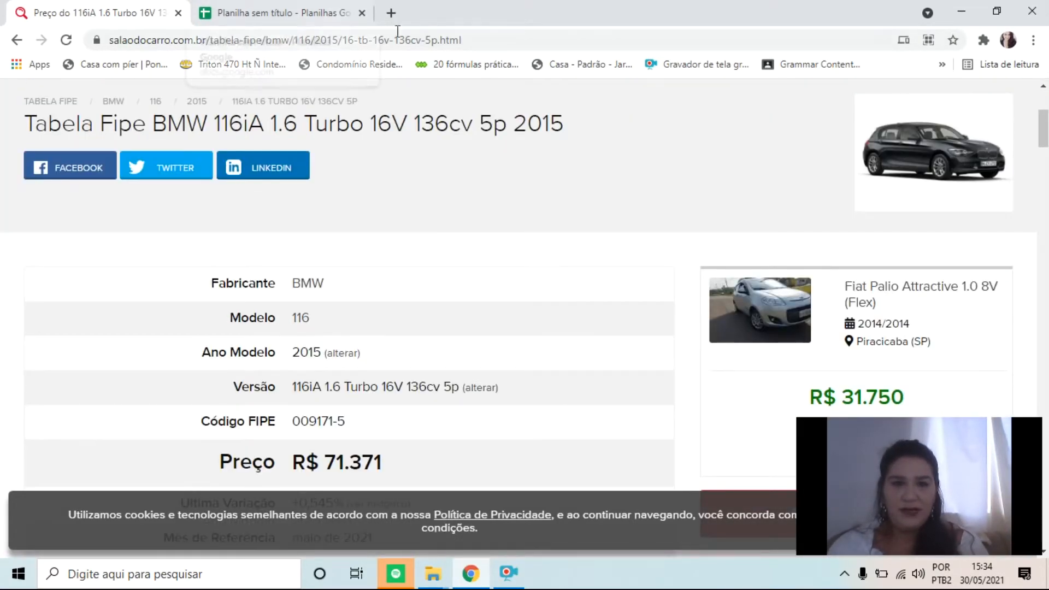
pyautogui.scroll(-4, 410, 230)
pyautogui.scroll(5, 457, 309)
pyautogui.scroll(-2, 572, 222)
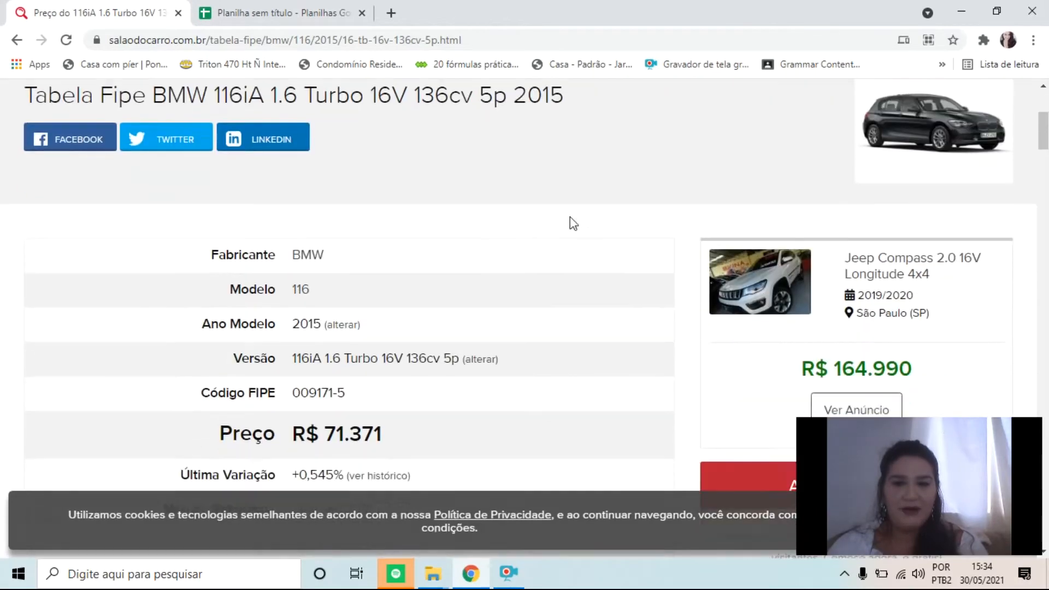
pyautogui.scroll(-2, 572, 223)
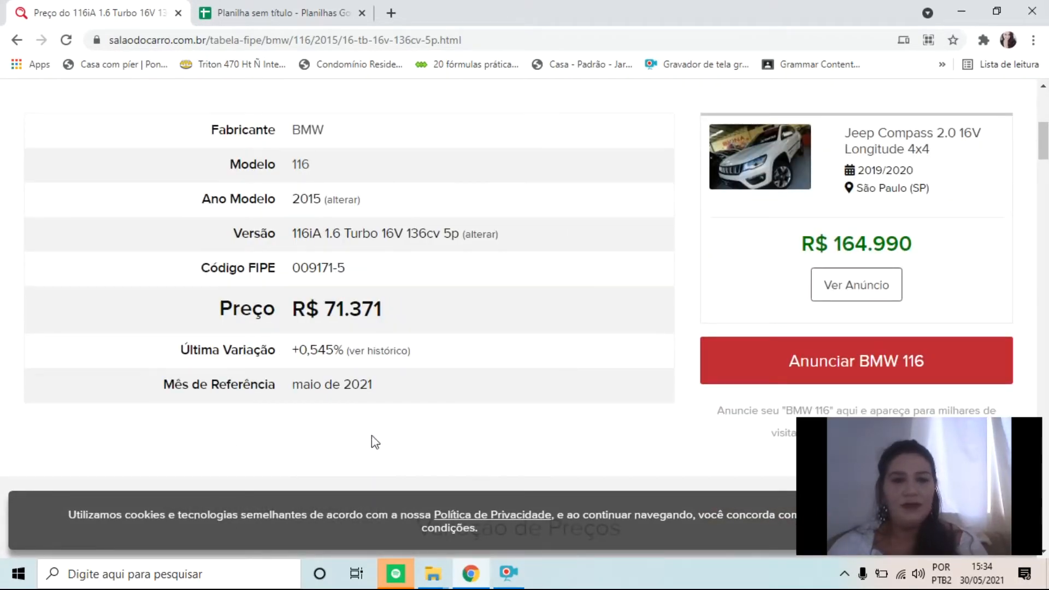
pyautogui.scroll(-1, 530, 298)
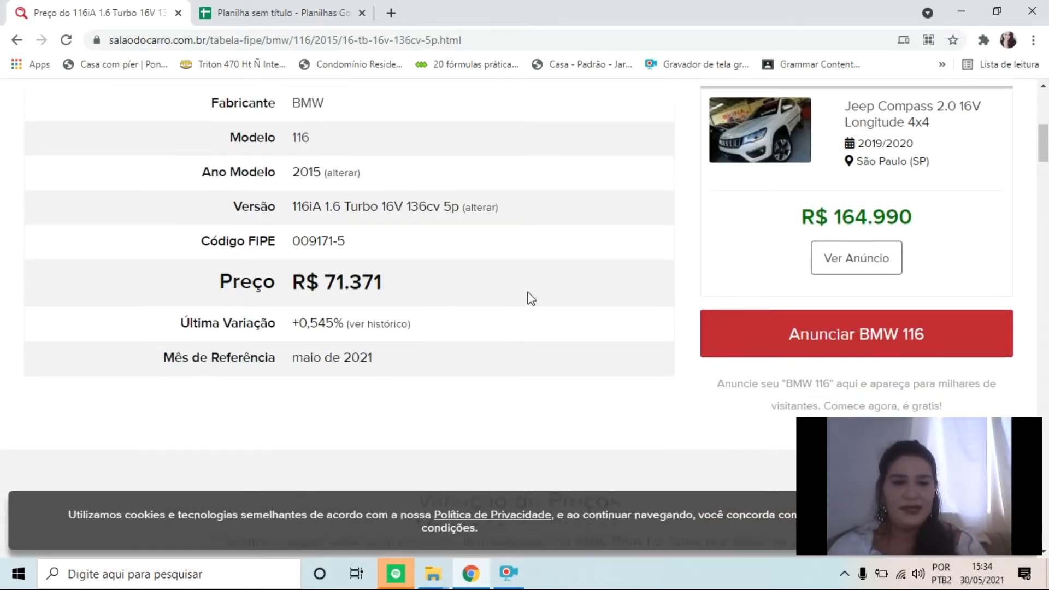
pyautogui.scroll(-7, 530, 297)
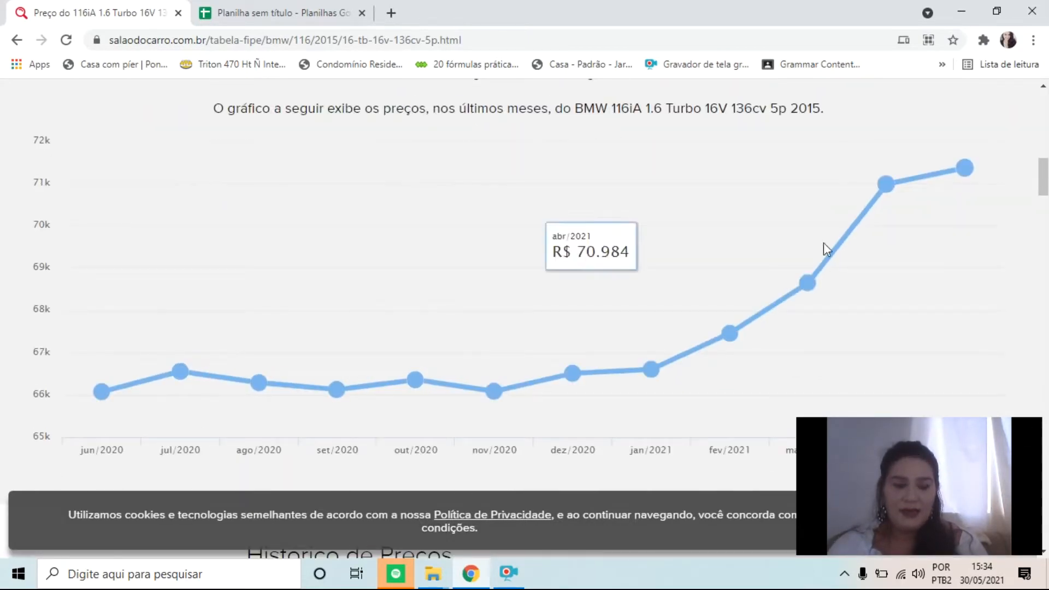
pyautogui.scroll(2, 372, 252)
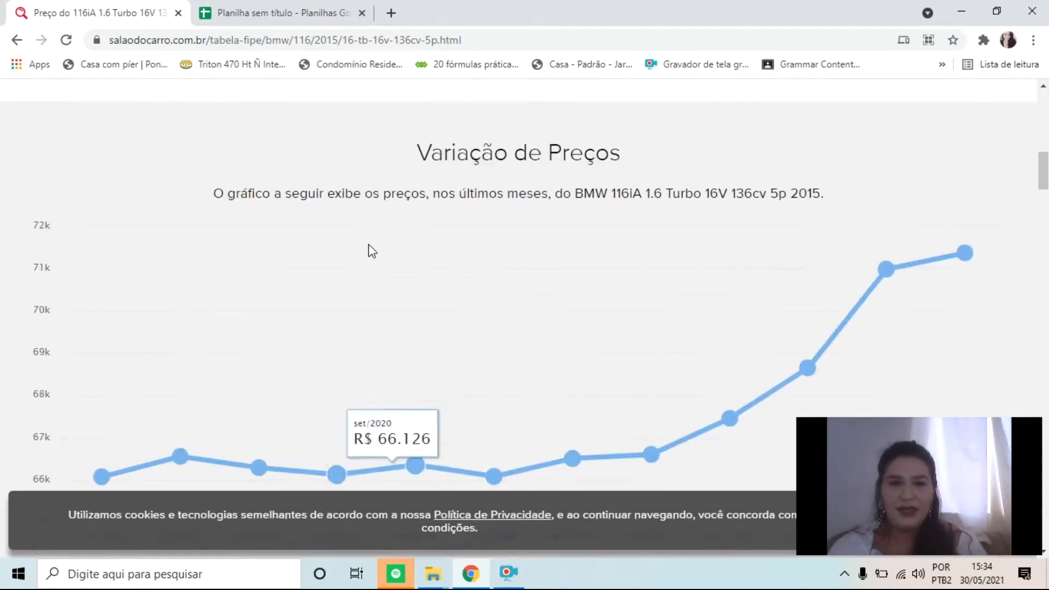
pyautogui.scroll(1, 372, 251)
pyautogui.scroll(-5, 552, 174)
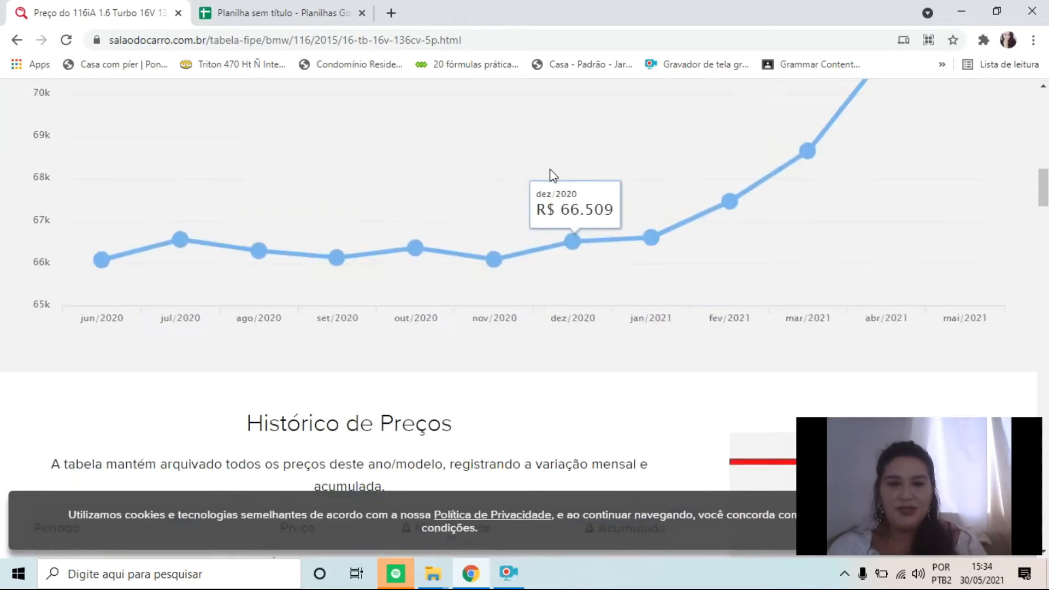
pyautogui.scroll(-7, 363, 304)
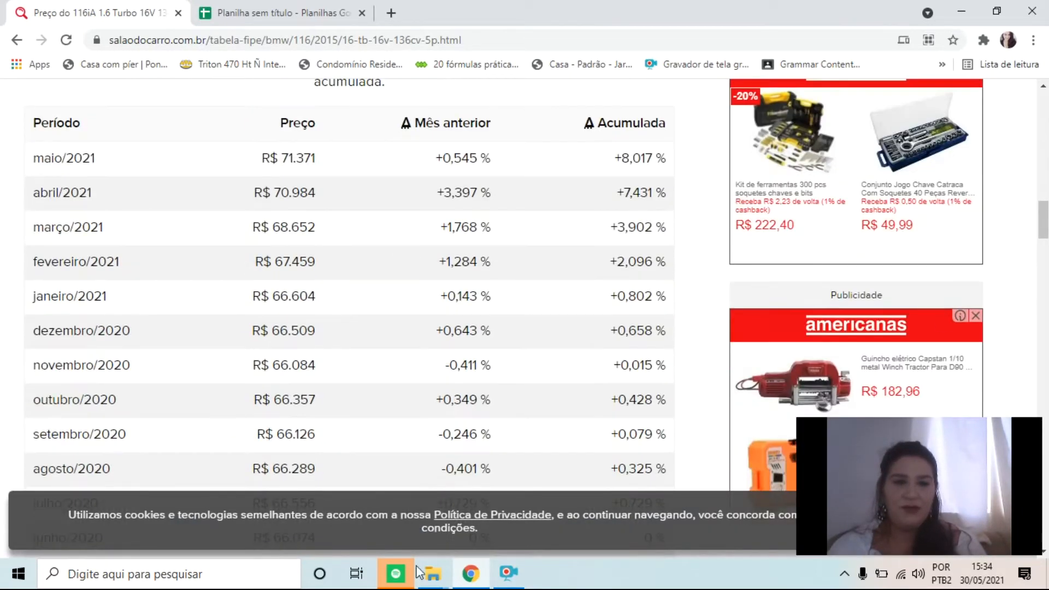
# Examine the Histórico de Preços table from its column headings down through the 2016 and 2015 months
pyautogui.moveTo(82, 122); pyautogui.dragTo(616, 221)
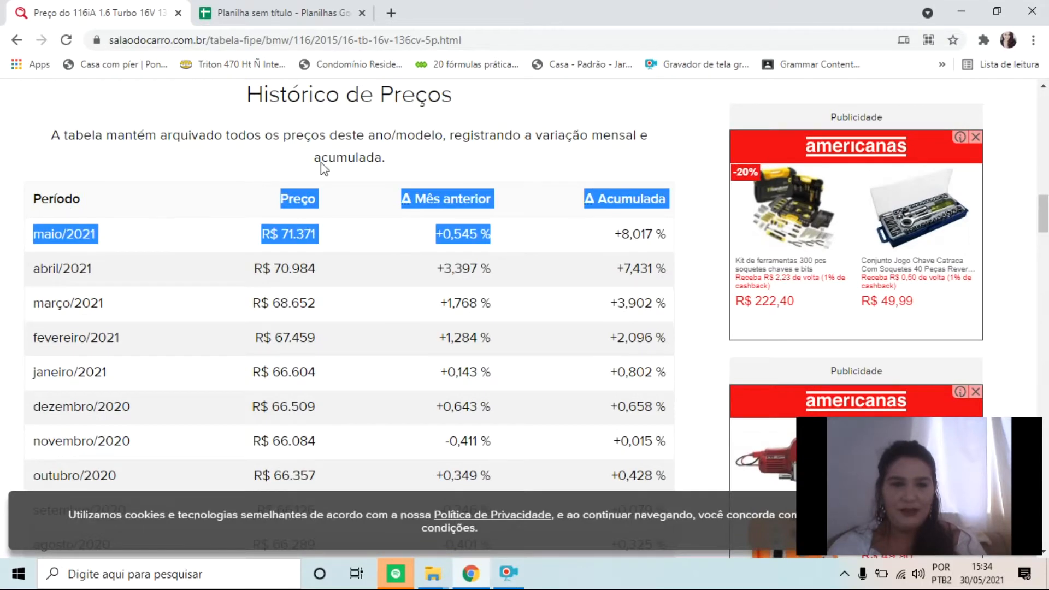
pyautogui.scroll(-20, 362, 235)
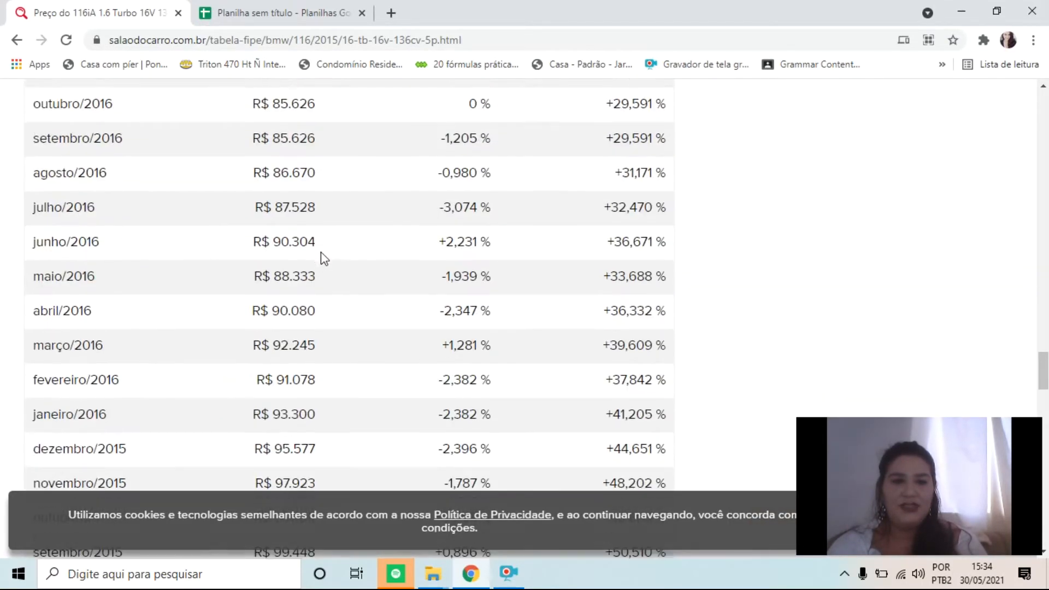
pyautogui.scroll(-20, 333, 243)
pyautogui.scroll(10, 344, 251)
pyautogui.scroll(20, 366, 295)
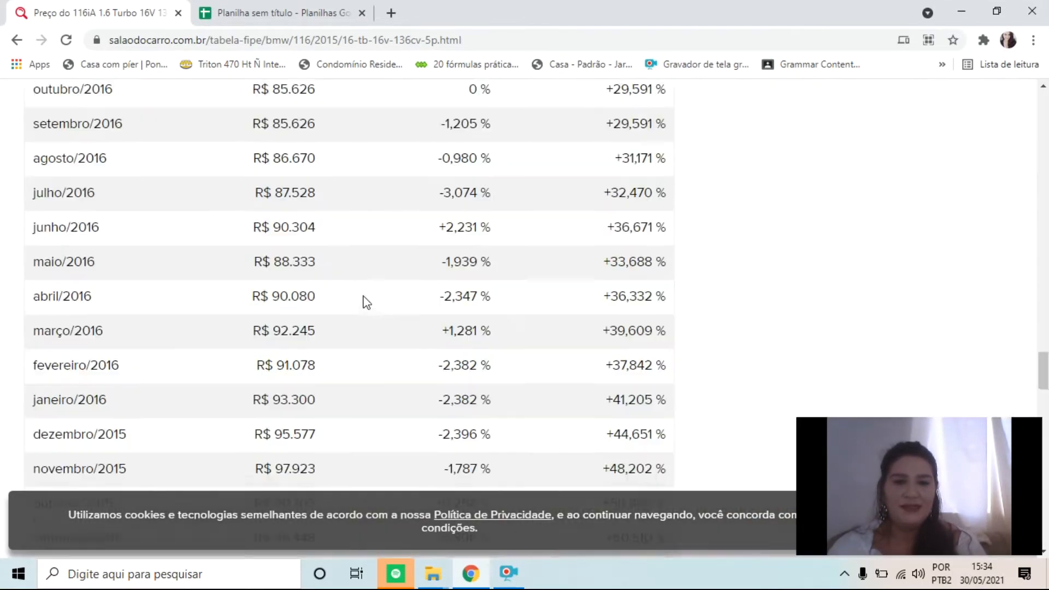
pyautogui.scroll(7, 112, 299)
pyautogui.scroll(16, 118, 295)
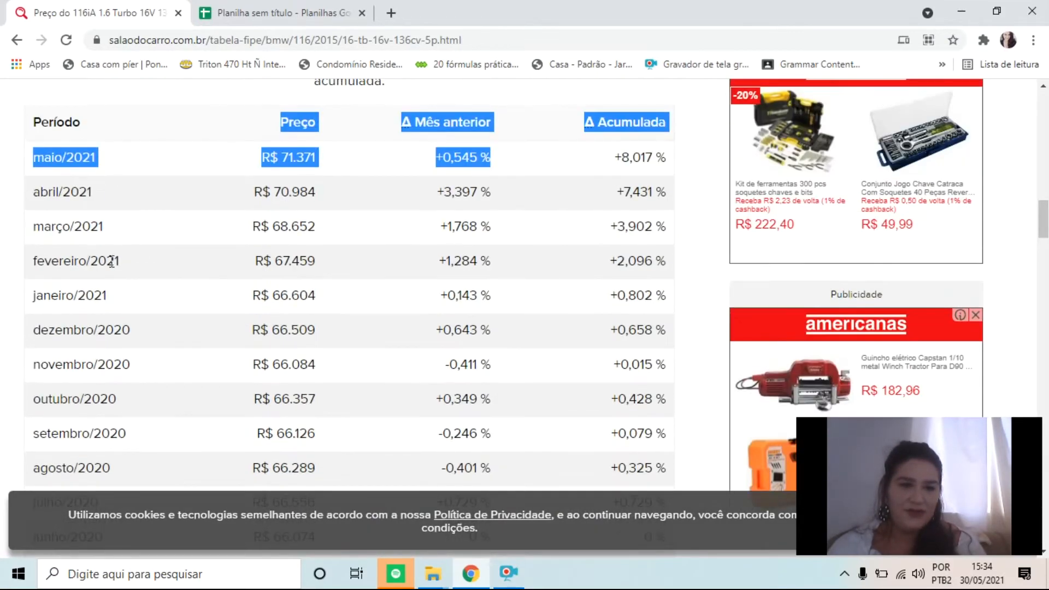
# Examine the end of the Histórico de Preços table, down to outubro/2014, and return to its column headings
pyautogui.scroll(-20, 111, 262)
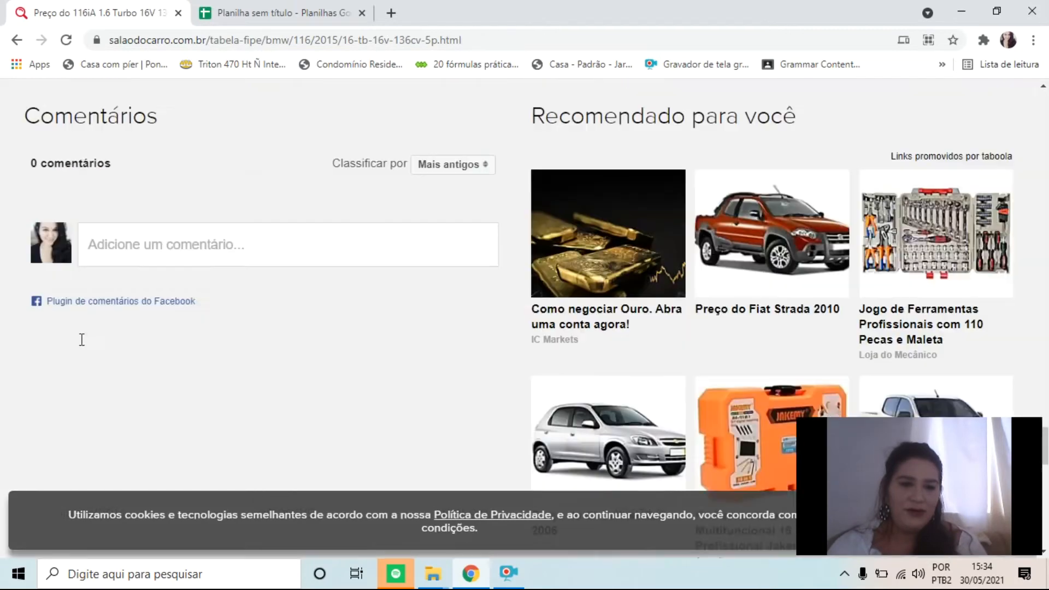
pyautogui.scroll(7, 101, 324)
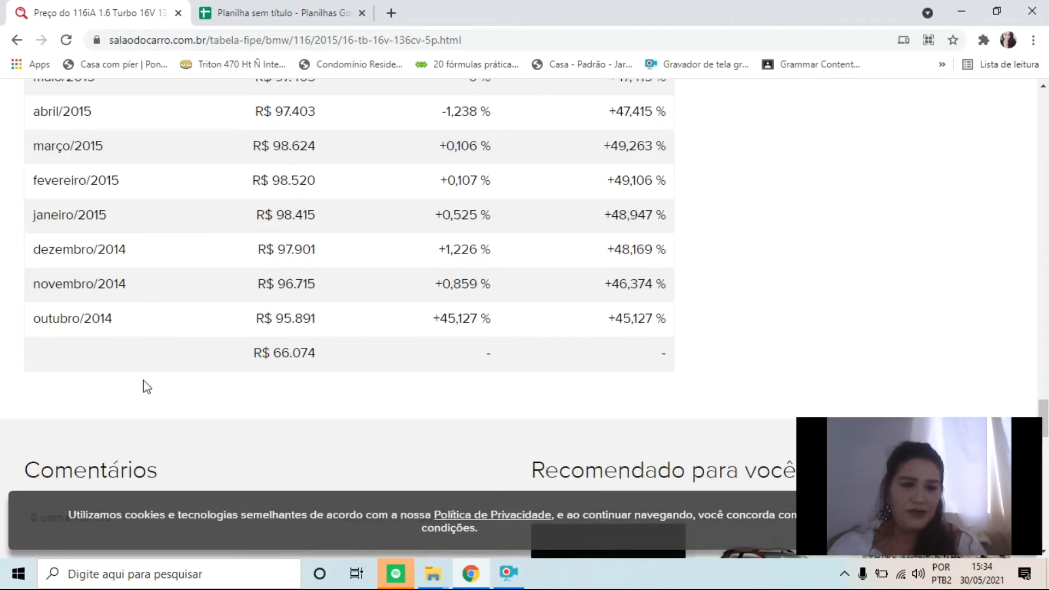
pyautogui.scroll(20, 164, 345)
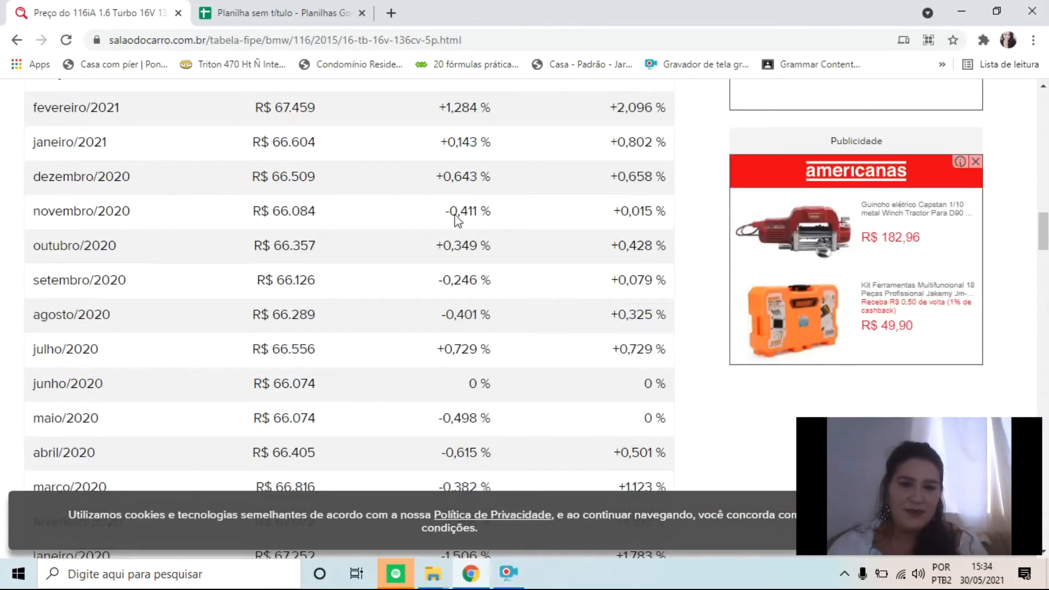
pyautogui.scroll(10, 318, 340)
pyautogui.scroll(-5, 362, 437)
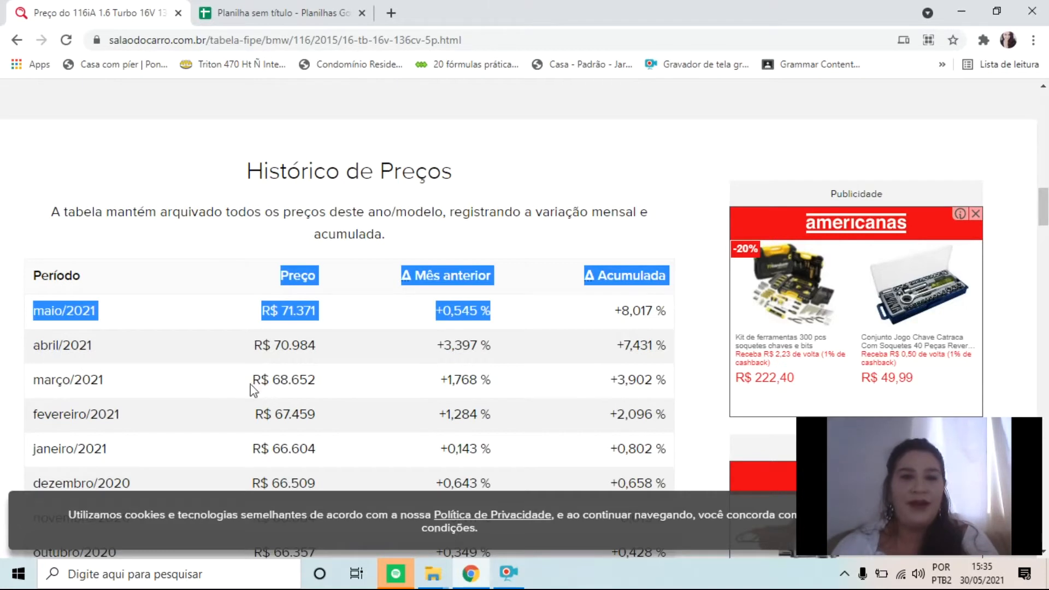
# Switch to the untitled spreadsheet and start a formula in cell A1 with =import
pyautogui.click(338, 22)
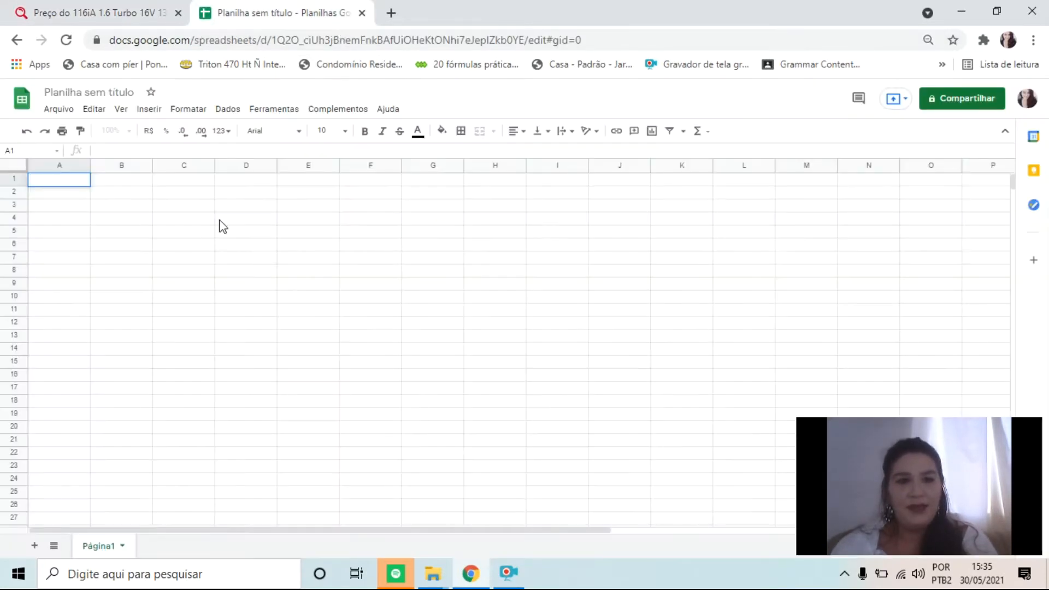
pyautogui.click(73, 262)
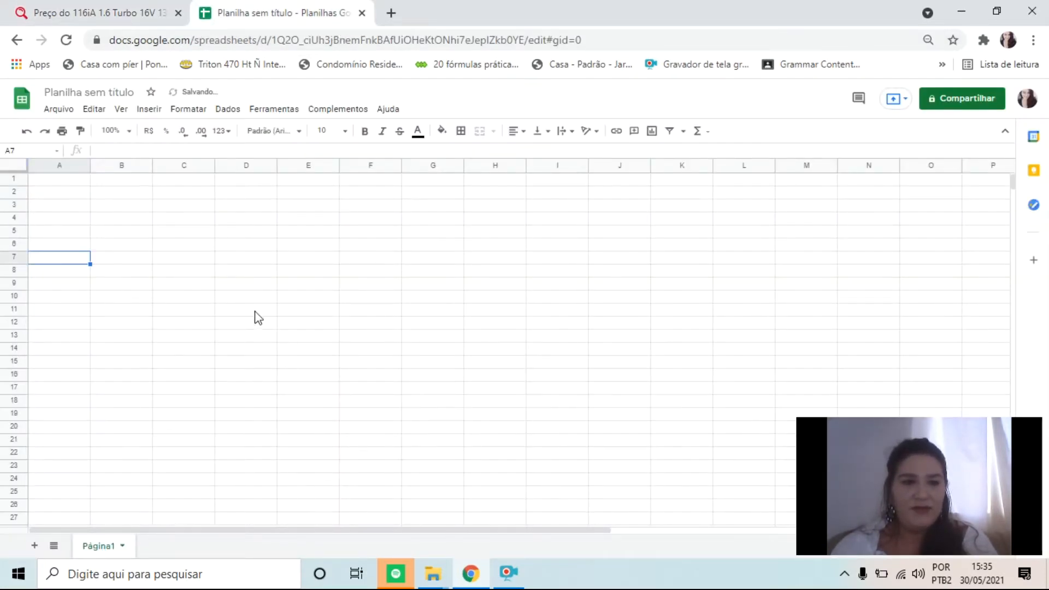
pyautogui.click(73, 184)
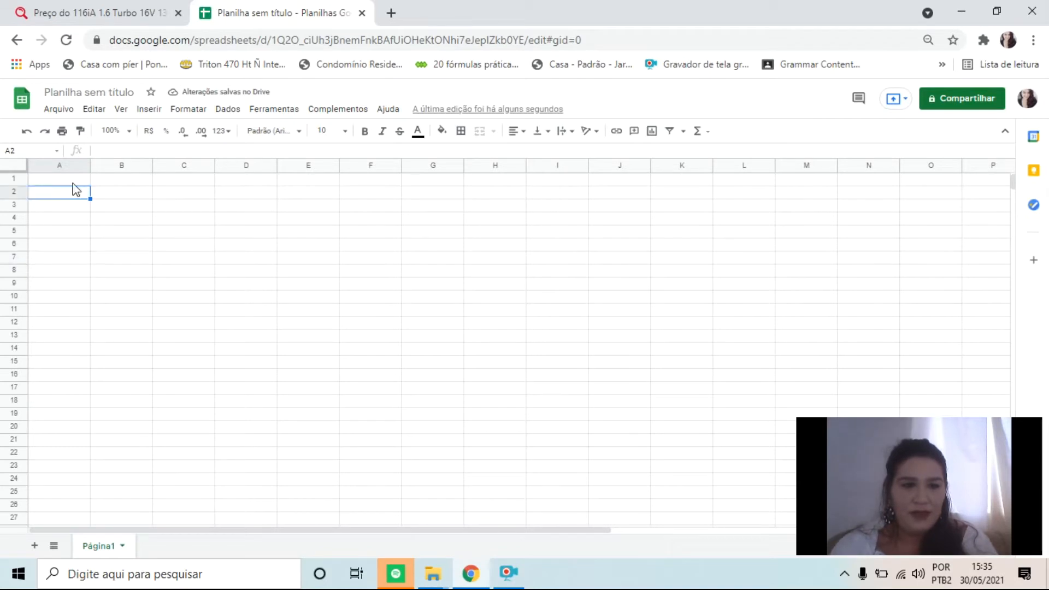
pyautogui.write('=')
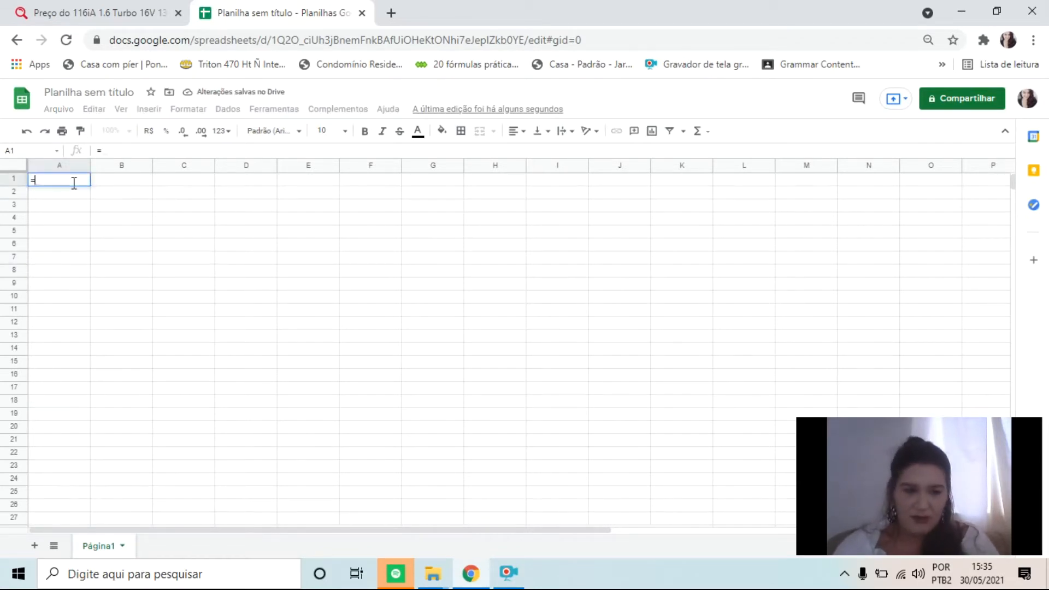
pyautogui.write('import')
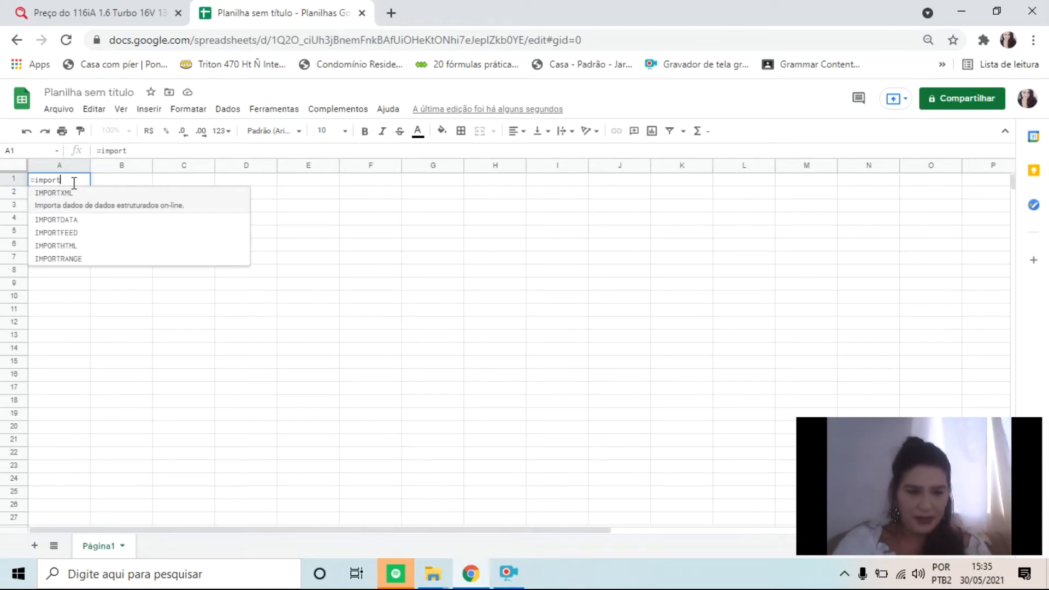
# Go through the suggested import functions and choose IMPORTHTML for the formula in A1
pyautogui.press('Down')
pyautogui.press('Down')
pyautogui.press('Up')
pyautogui.press('Up')
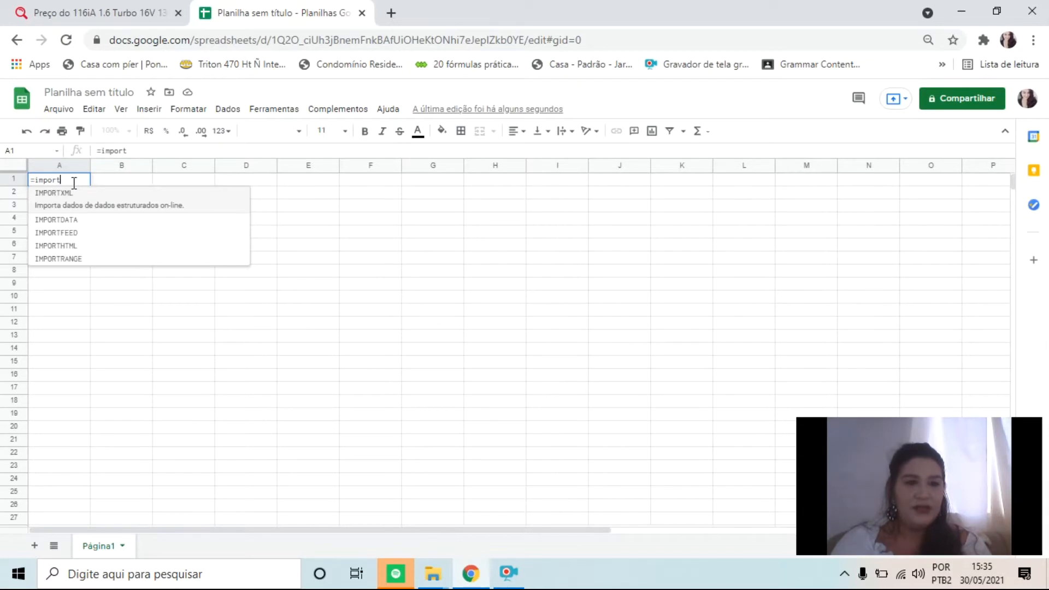
pyautogui.press('Down')
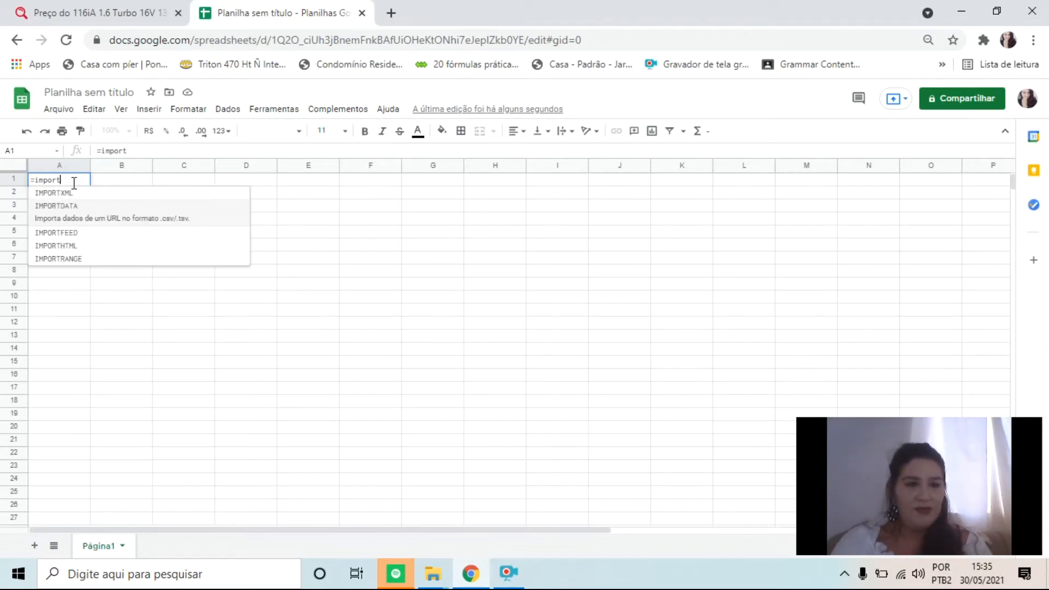
pyautogui.press('Down')
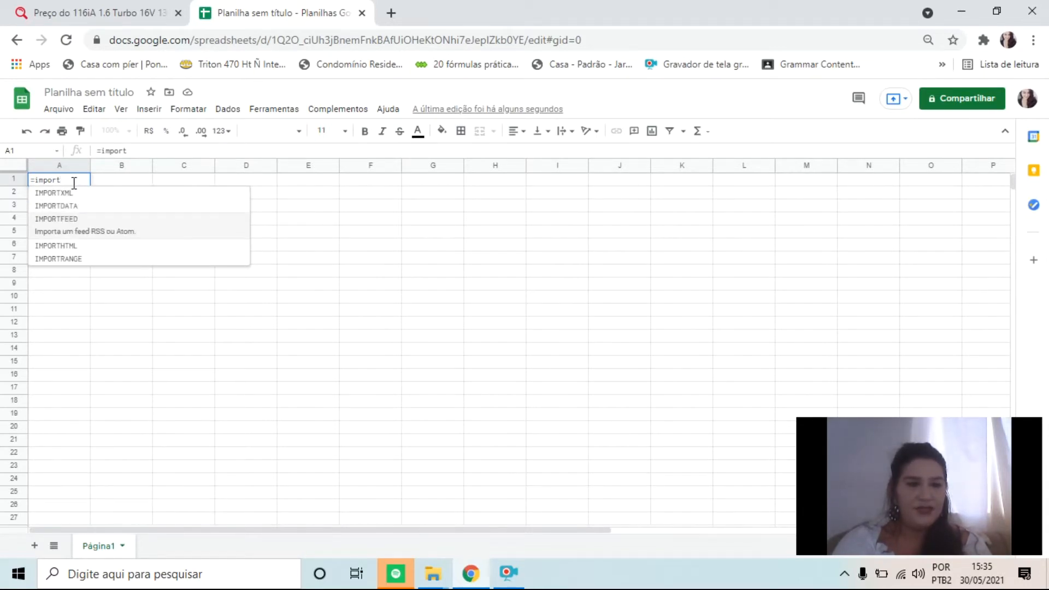
pyautogui.press('Down')
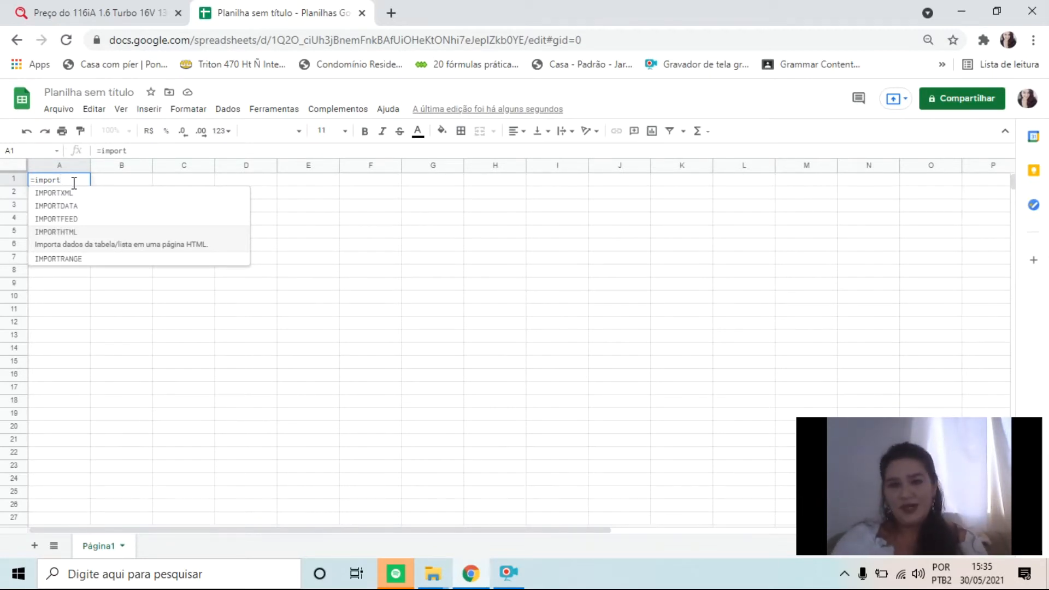
pyautogui.press('Tab')
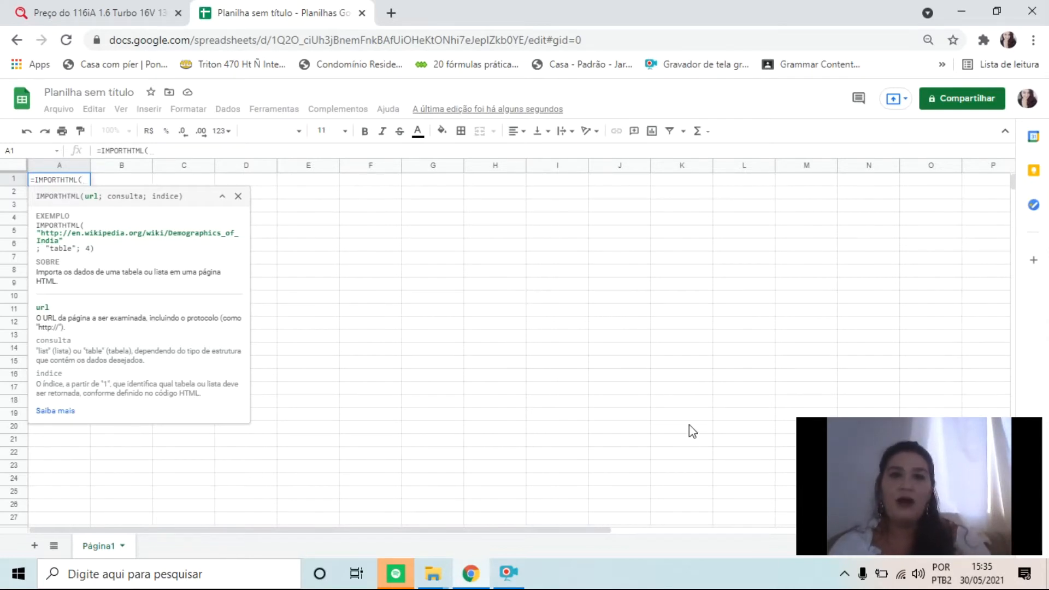
# Copy the BMW 116iA price page's address and insert it in quotation marks as the url argument of IMPORTHTML
pyautogui.click(158, 1)
pyautogui.click(306, 40)
pyautogui.hotkey('ctrl', 'c')
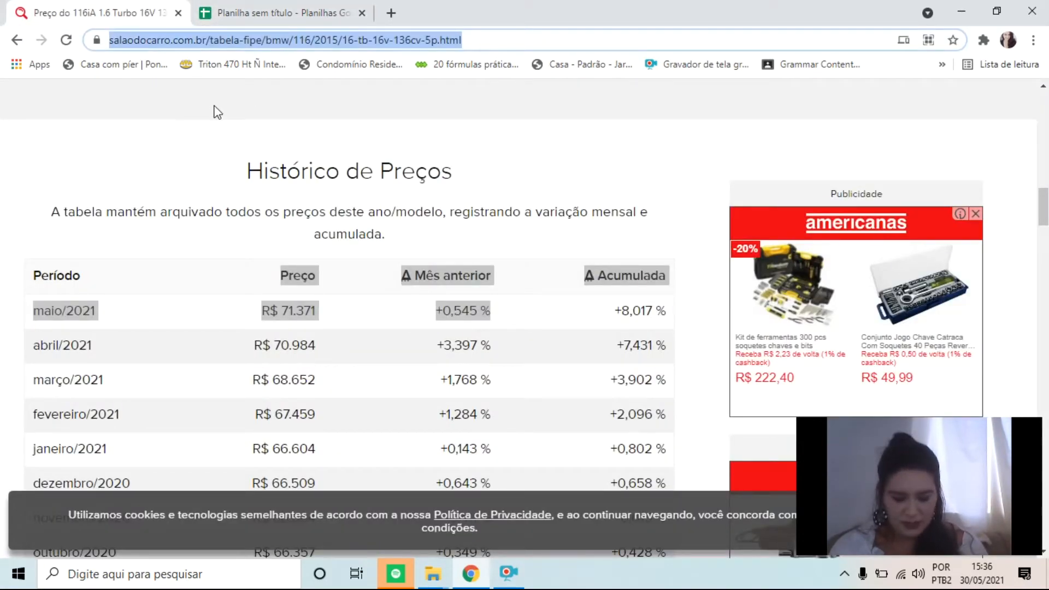
pyautogui.click(278, 13)
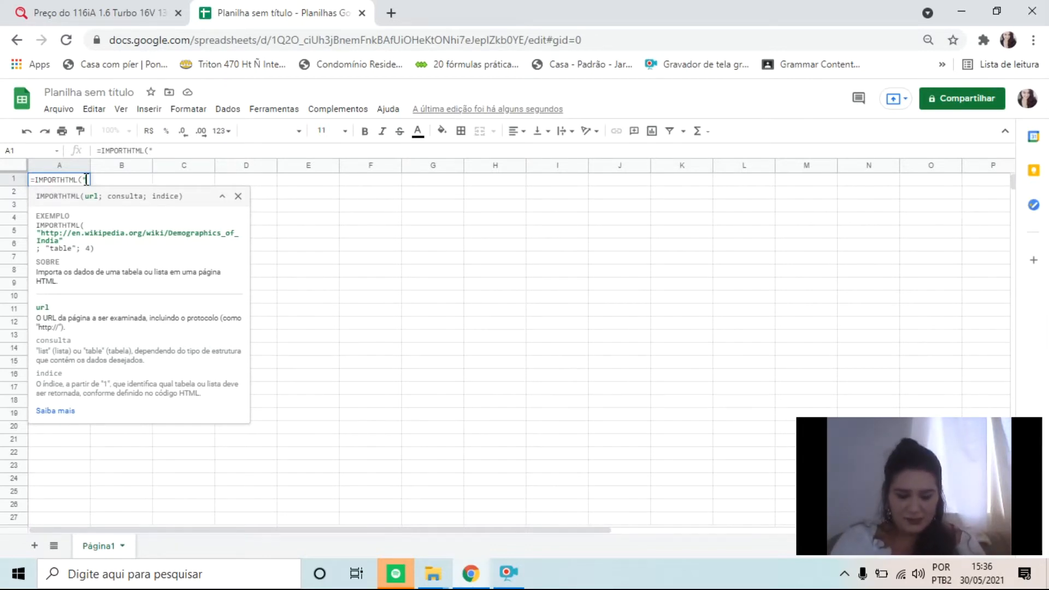
pyautogui.hotkey('ctrl', 'v')
pyautogui.write('"')
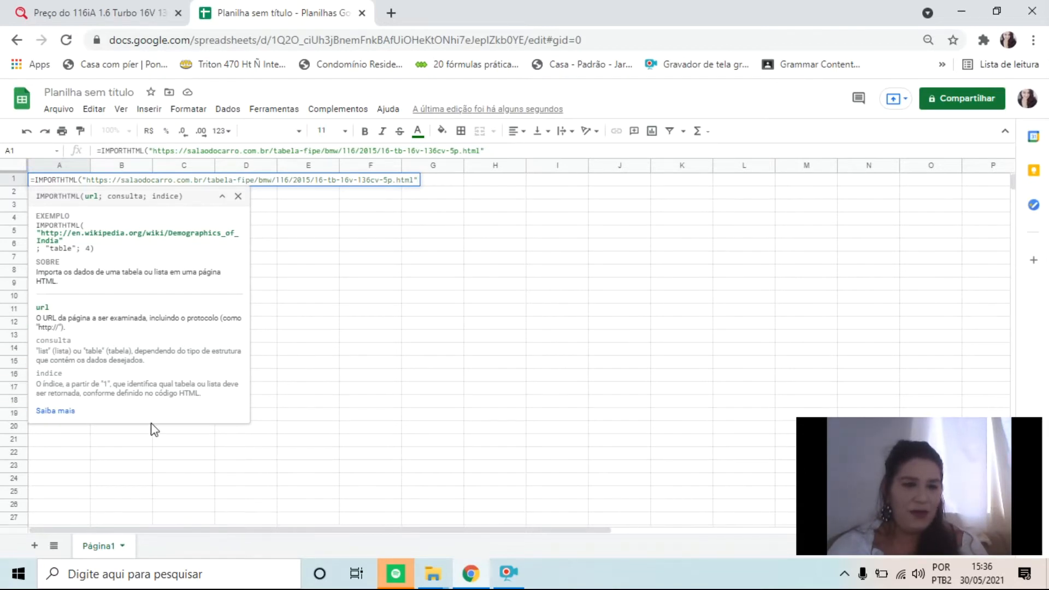
# Hide and show the formula help for IMPORTHTML again, ending with its argument descriptions expanded
pyautogui.click(237, 196)
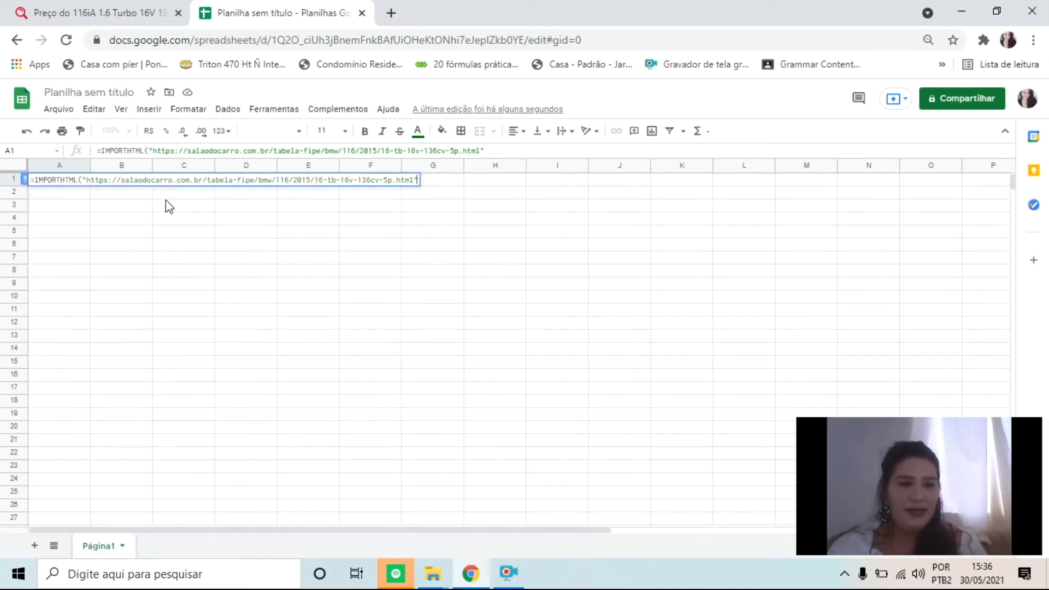
pyautogui.click(24, 179)
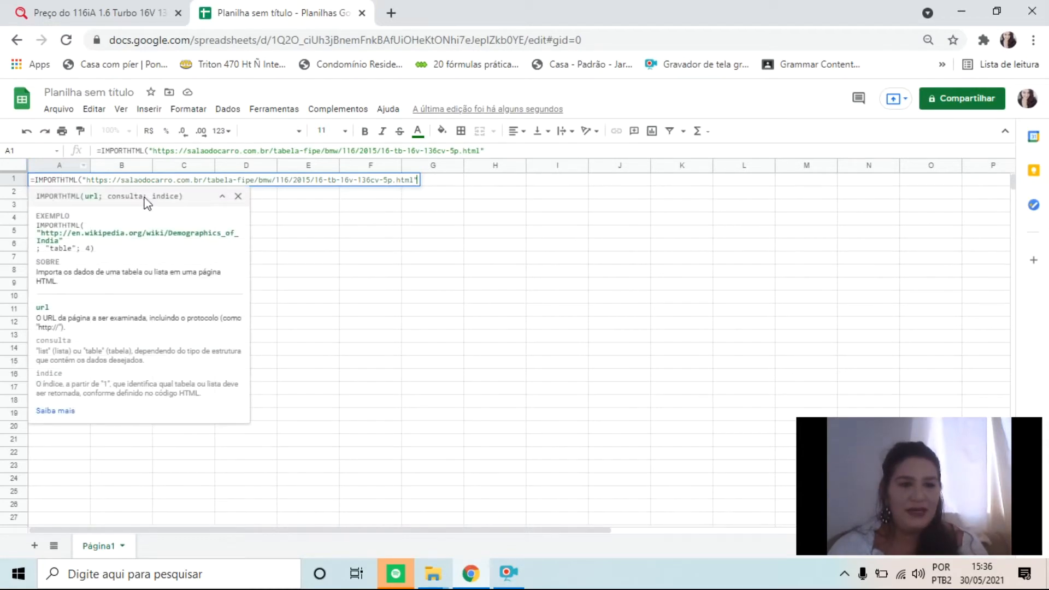
pyautogui.click(238, 196)
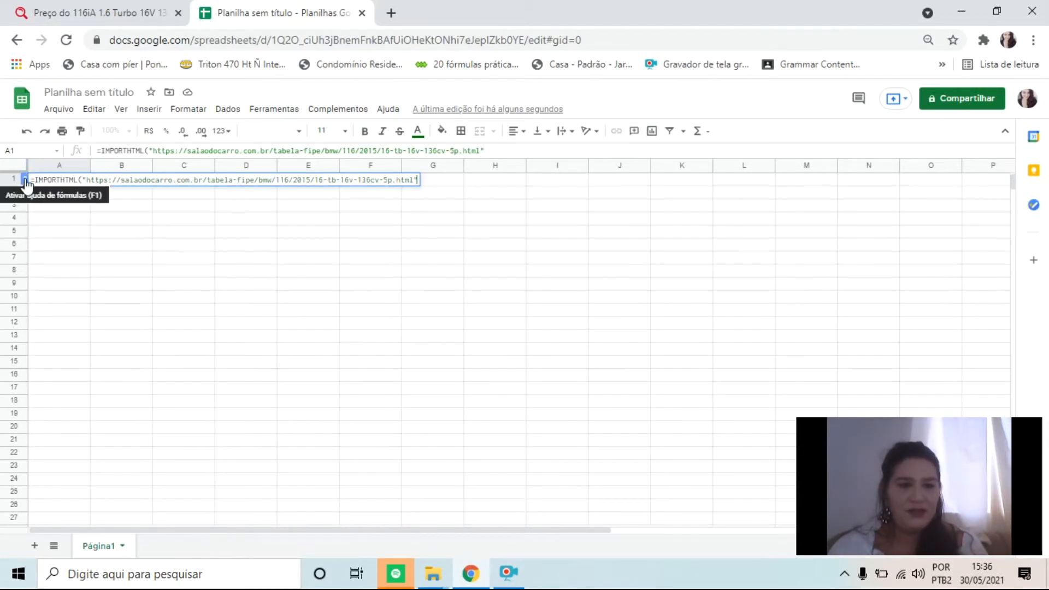
pyautogui.press('F1')
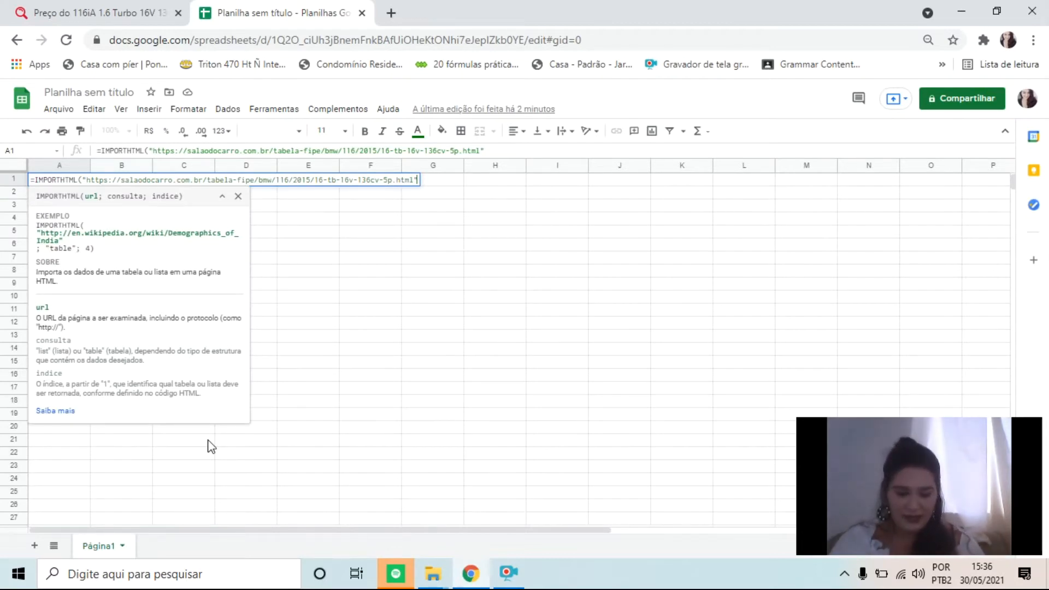
pyautogui.press('F1')
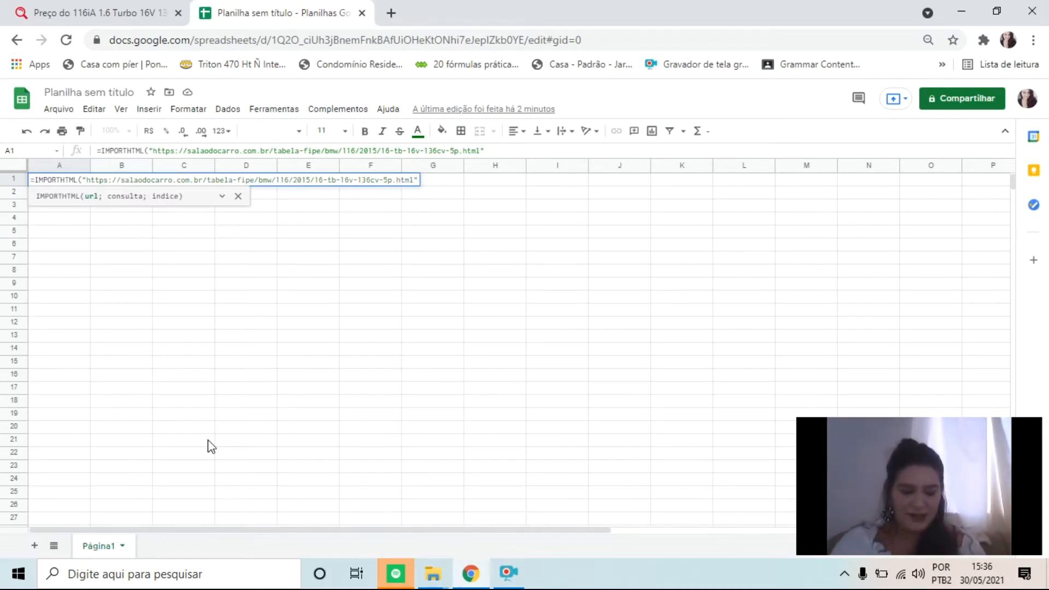
pyautogui.press('F1')
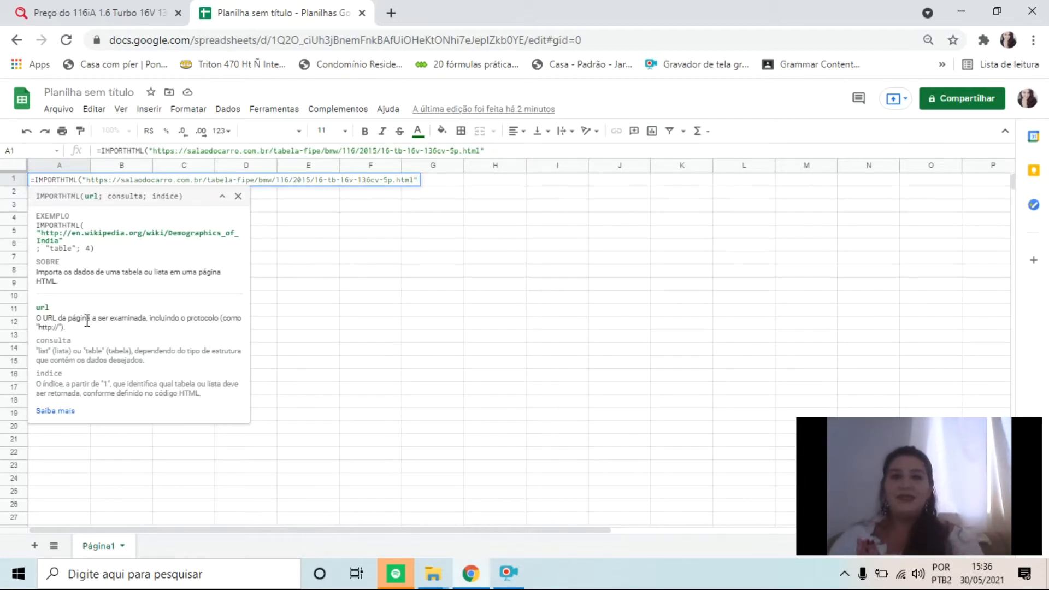
# Add "table" in quotation marks as the consulta argument of the IMPORTHTML formula, separated by a semicolon
pyautogui.write(';')
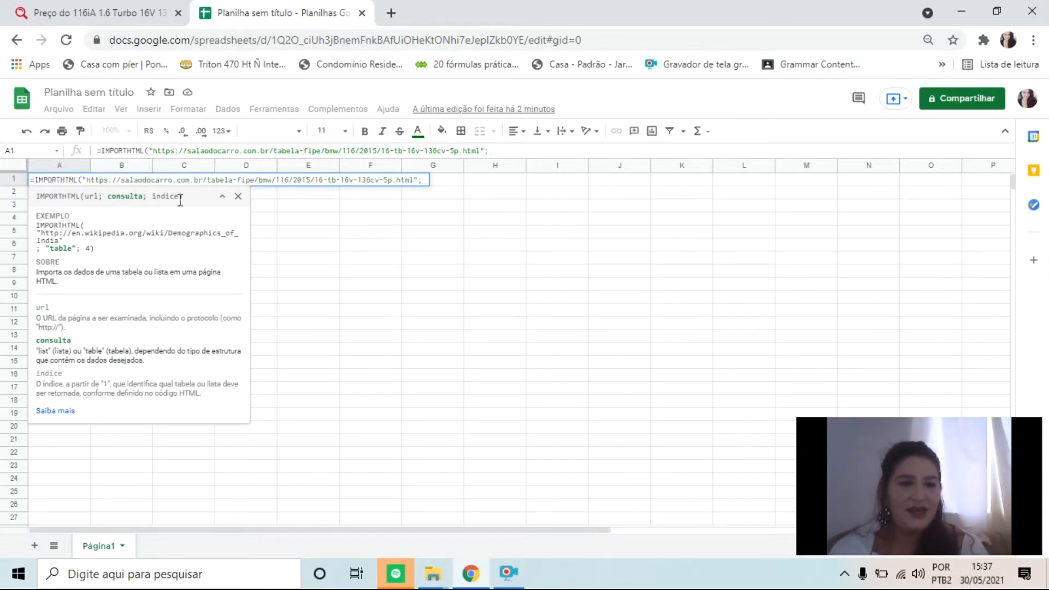
pyautogui.press('BackSpace')
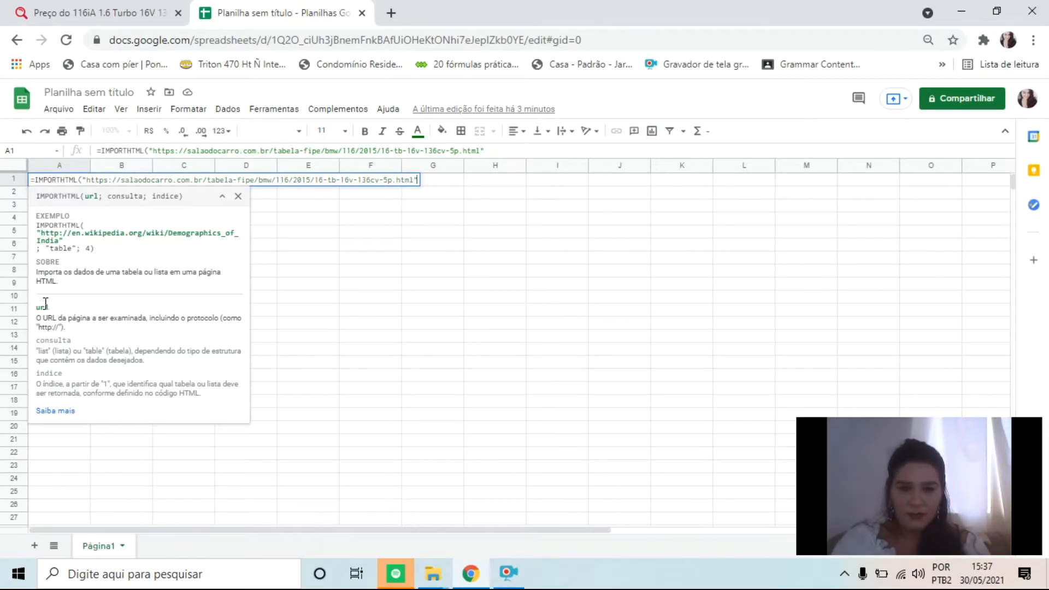
pyautogui.write(';')
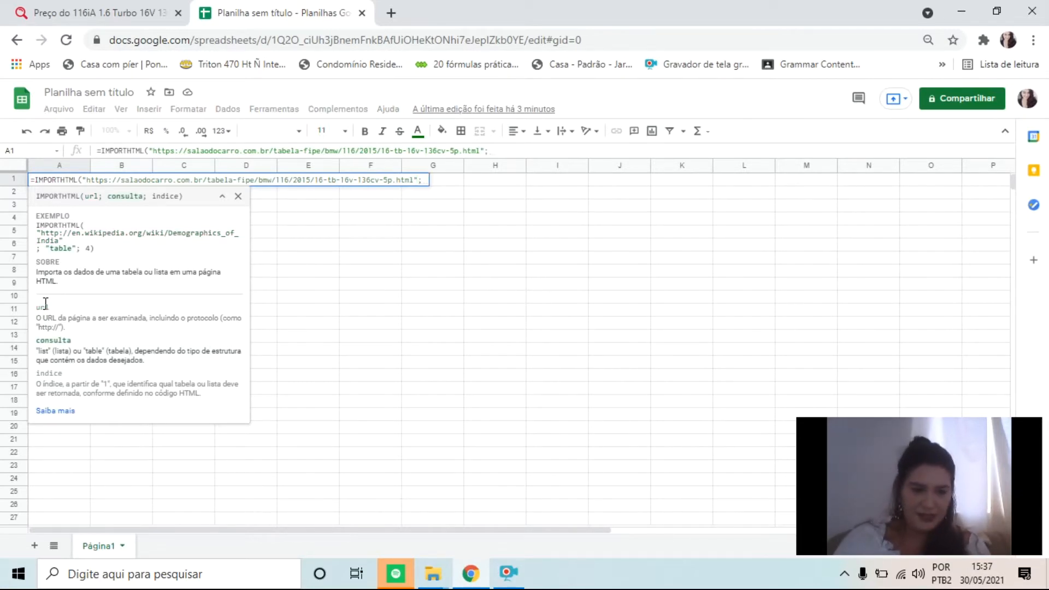
pyautogui.write('|\\')
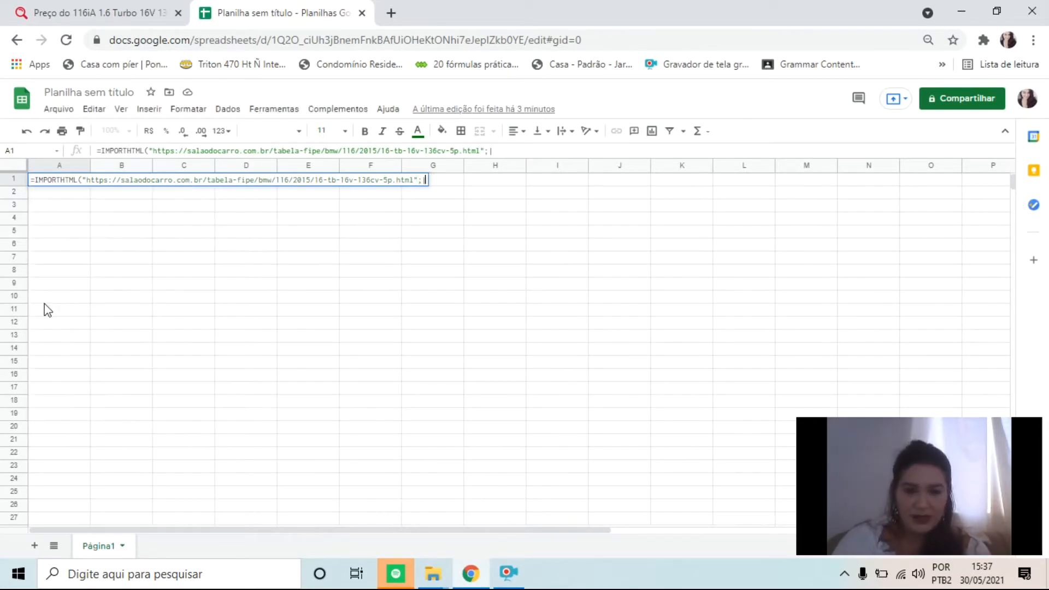
pyautogui.press('BackSpace')
pyautogui.press('BackSpace')
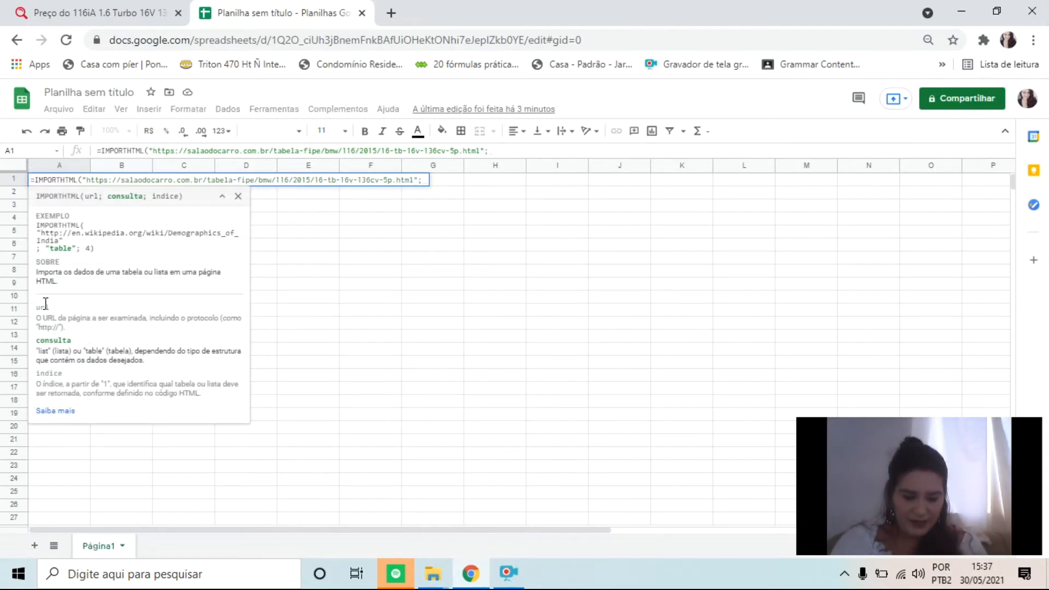
pyautogui.write('"')
pyautogui.write('ta')
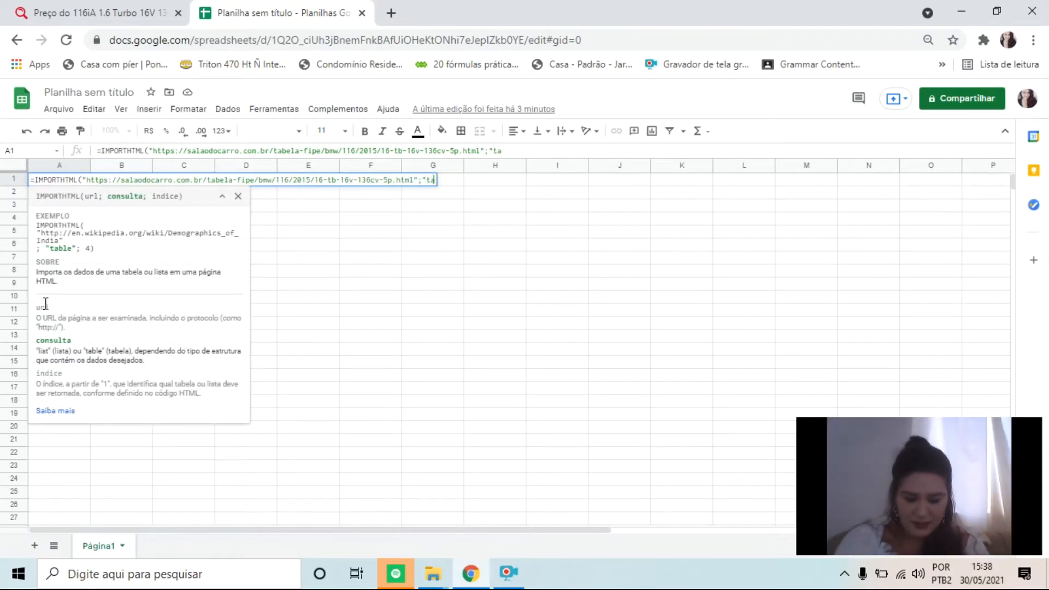
pyautogui.write('ble"')
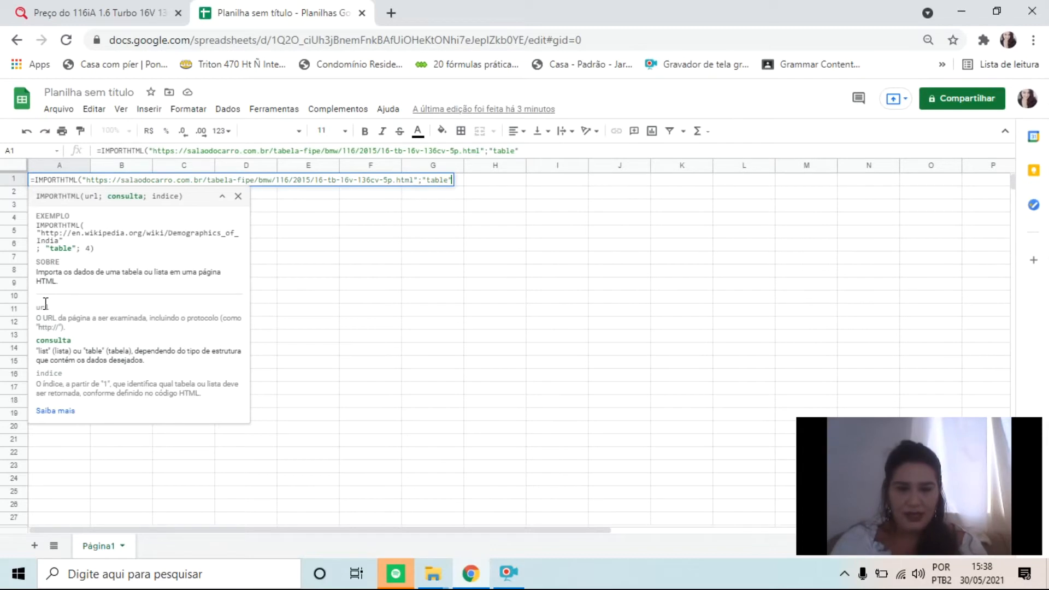
pyautogui.write(';')
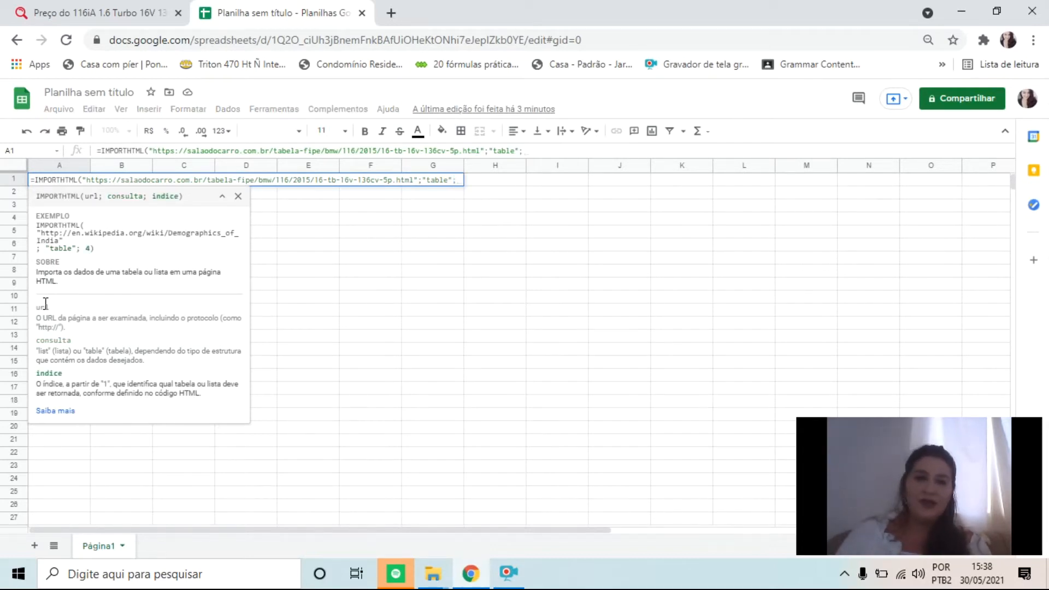
pyautogui.write('1')
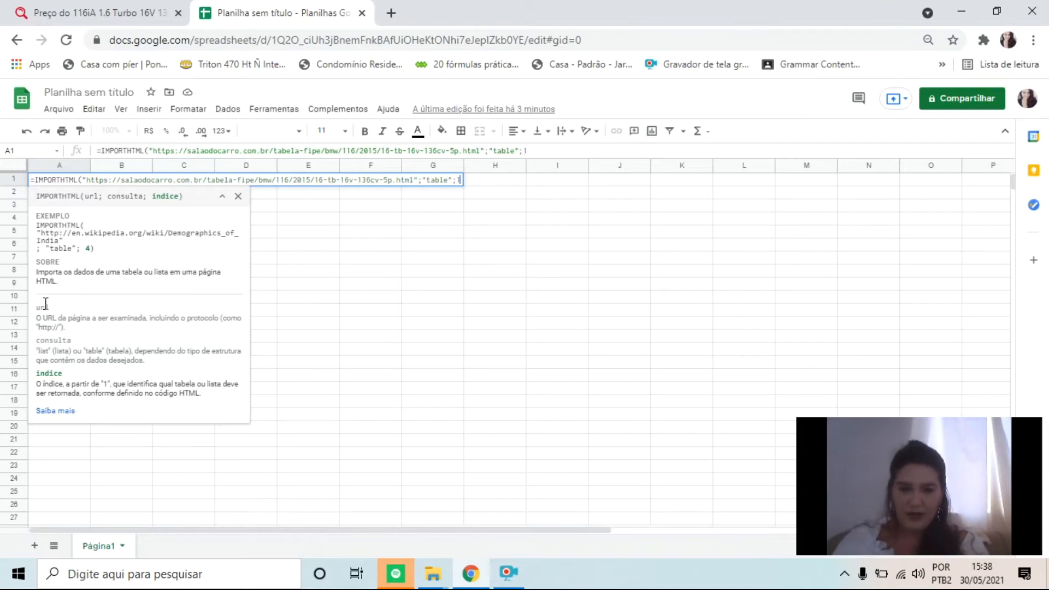
pyautogui.write(')')
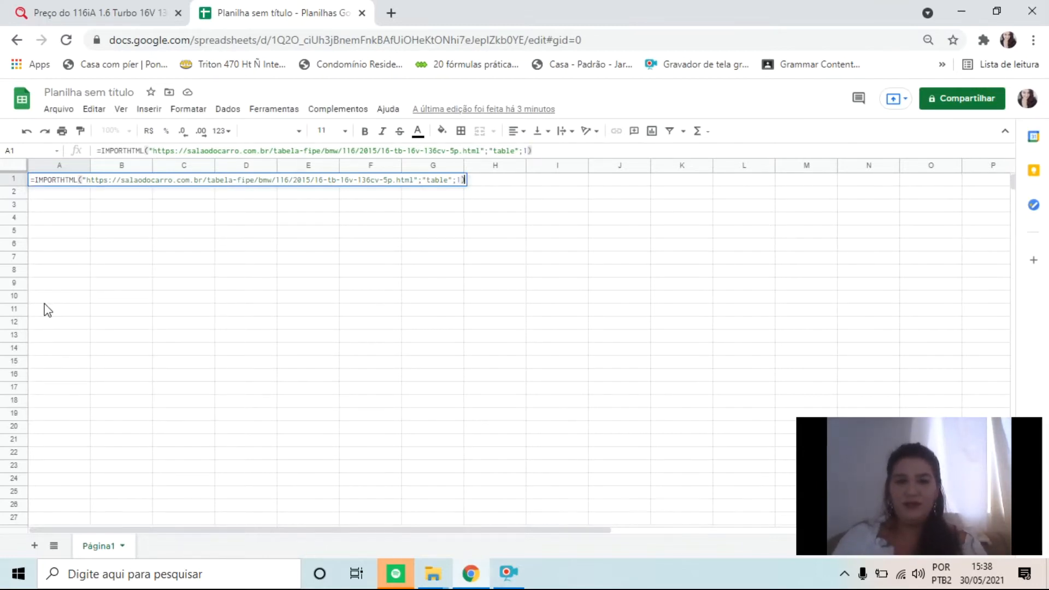
# Set the formula's índice argument to 1, close the parenthesis, enter the formula and reselect cell A1
pyautogui.press('Return')
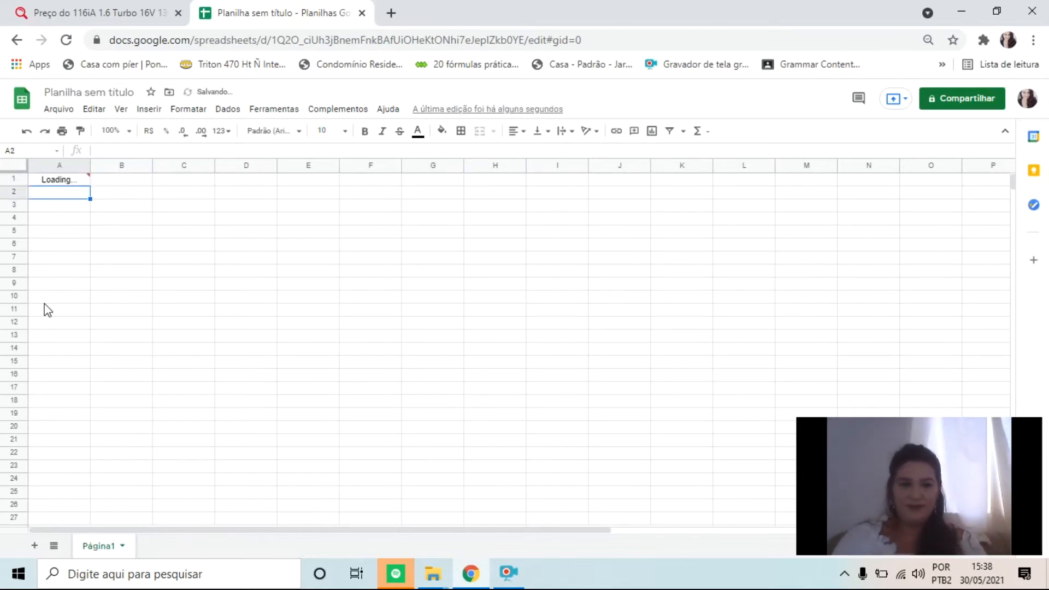
pyautogui.press('Up')
# Check the order of the tables on the BMW price page and set the índice of A1's IMPORTHTML formula to 2
pyautogui.click(100, 1)
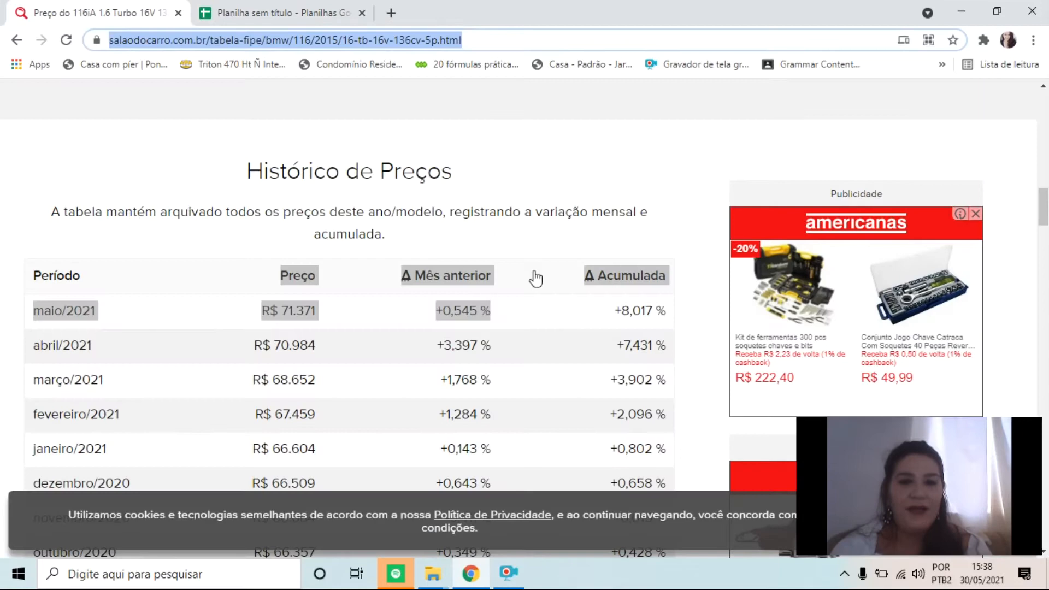
pyautogui.scroll(20, 535, 279)
pyautogui.scroll(-8, 399, 301)
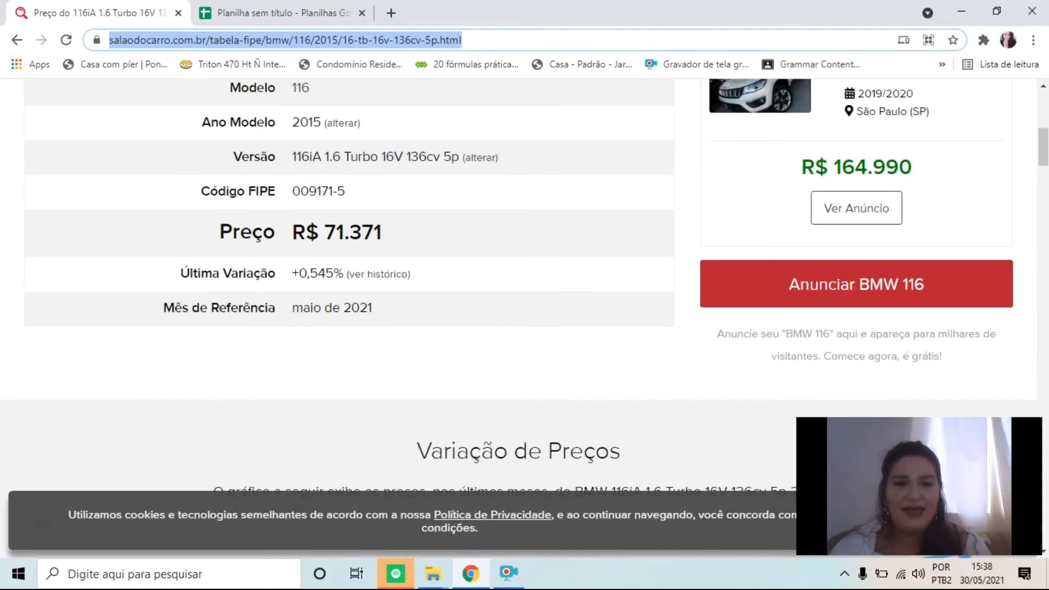
pyautogui.scroll(3, 270, 295)
pyautogui.click(309, 11)
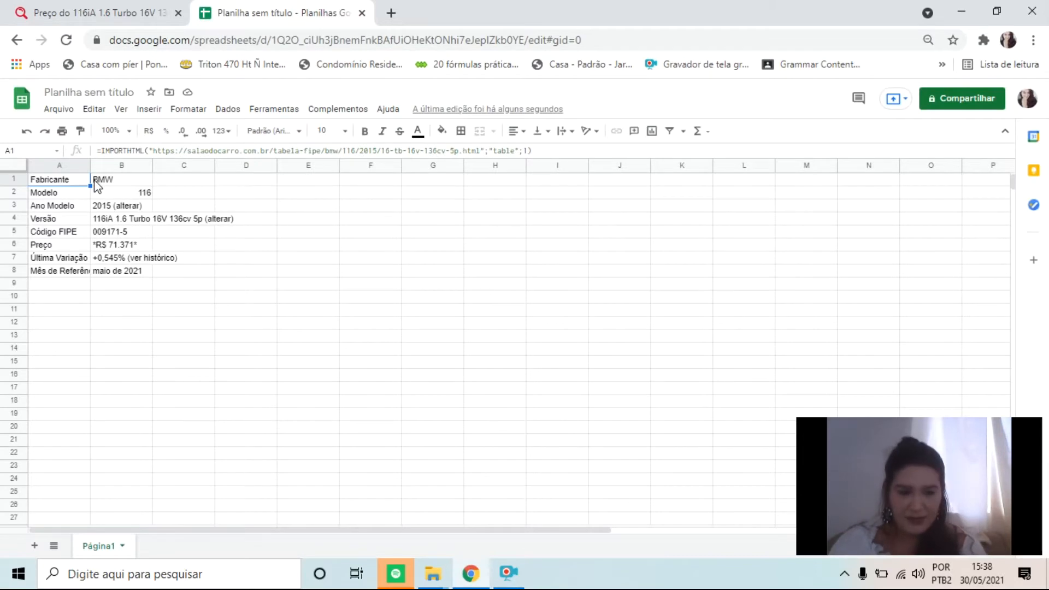
pyautogui.press('F2')
pyautogui.press('Left')
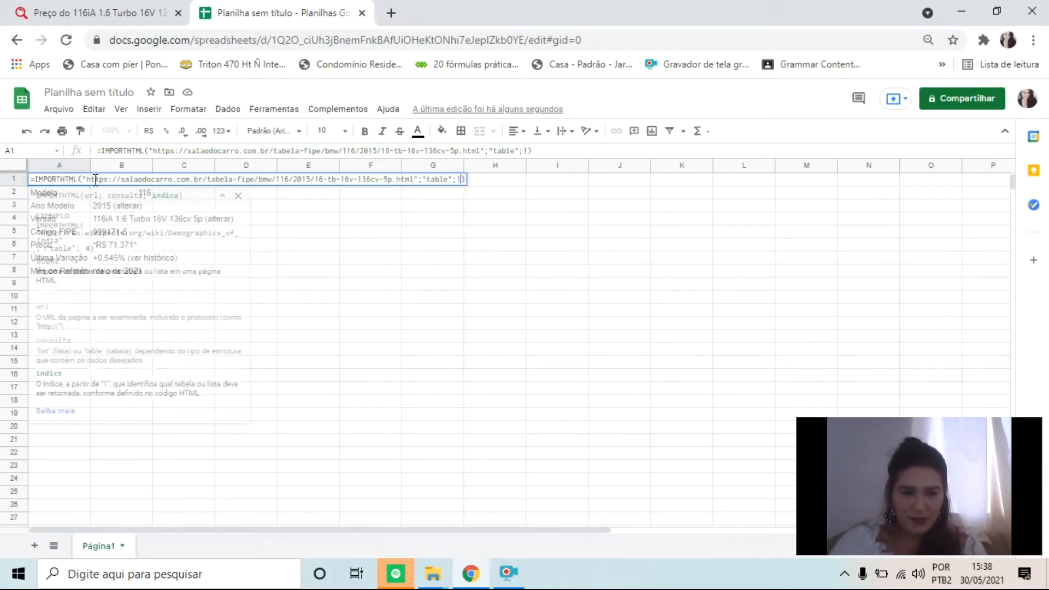
pyautogui.press('BackSpace')
pyautogui.press('Return')
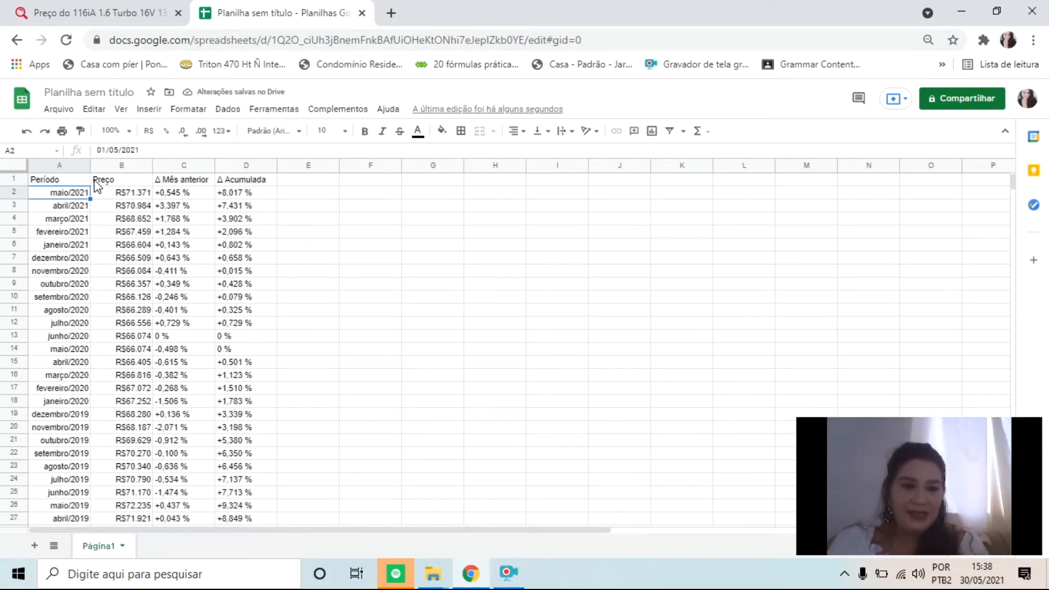
# Format the header cells A1:D1 of the imported price history in bold at font size 14
pyautogui.moveTo(62, 180); pyautogui.dragTo(269, 182)
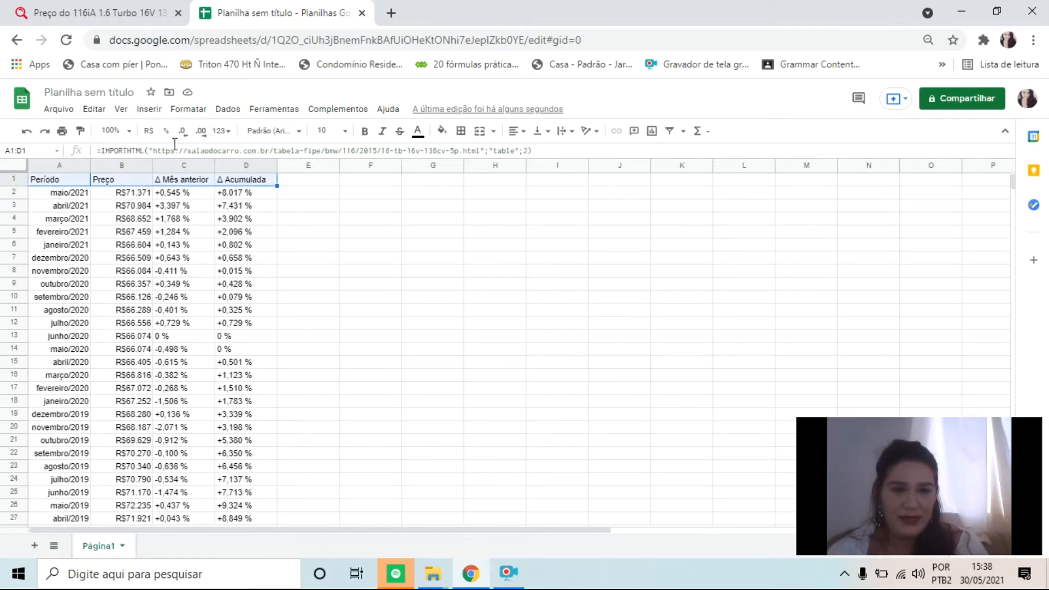
pyautogui.click(357, 132)
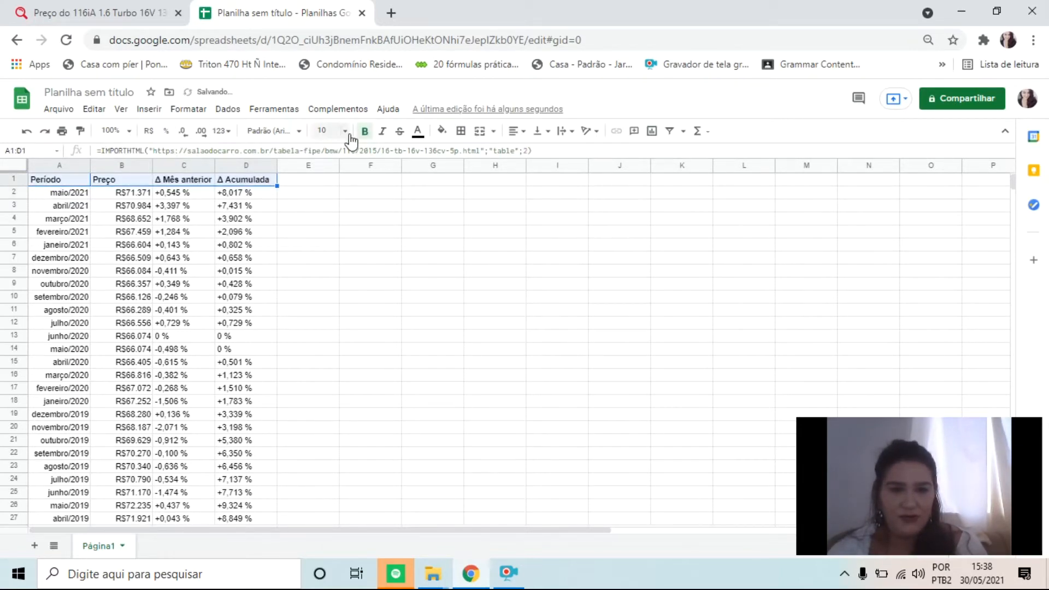
pyautogui.click(347, 132)
pyautogui.click(323, 287)
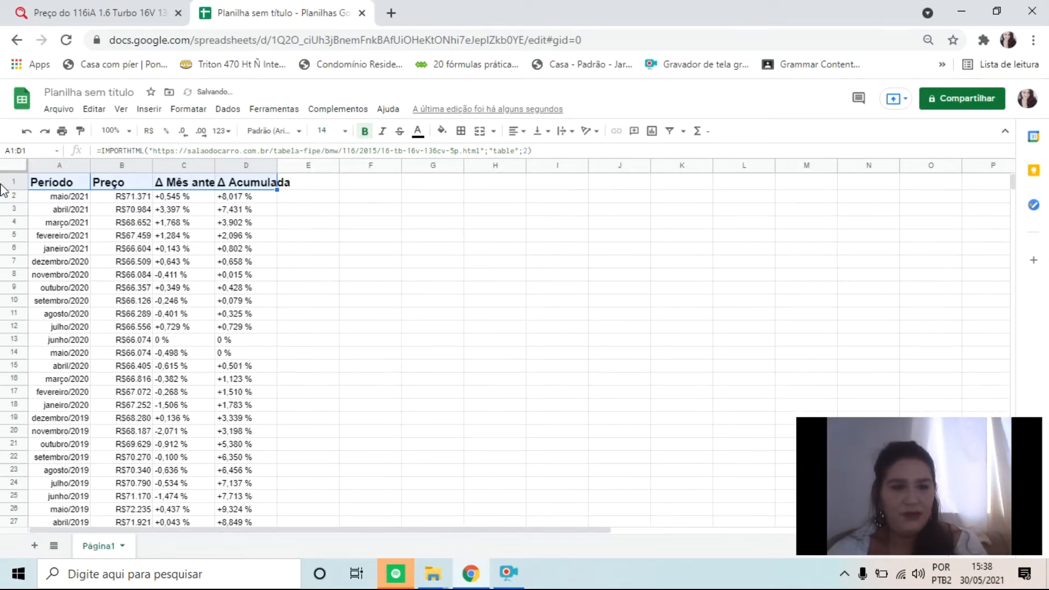
# Auto-fit the width of all the sheet's columns to their contents and clear the whole-sheet selection
pyautogui.click(14, 165)
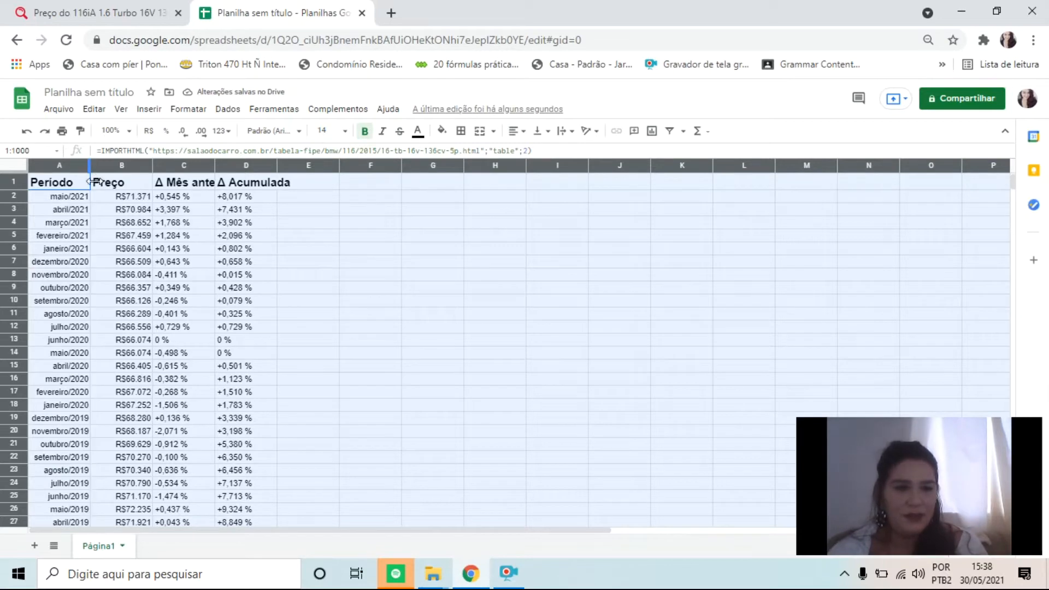
pyautogui.doubleClick(91, 180)
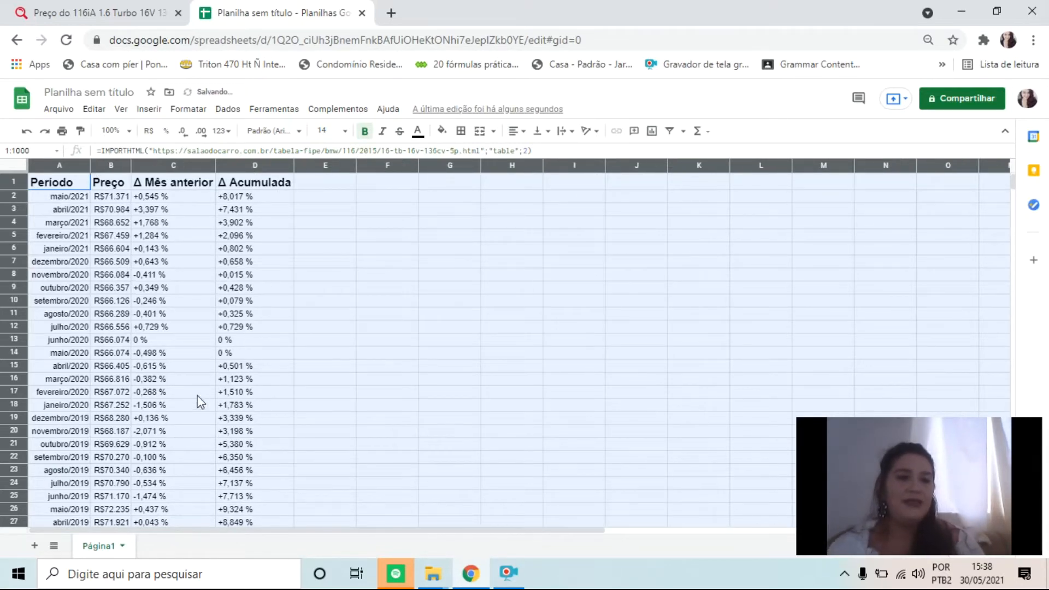
pyautogui.scroll(-20, 218, 415)
pyautogui.scroll(3, 244, 430)
pyautogui.click(246, 414)
# Make a trial entry in the empty cell A82 below the imported table, undo it and return to the top rows
pyautogui.click(77, 337)
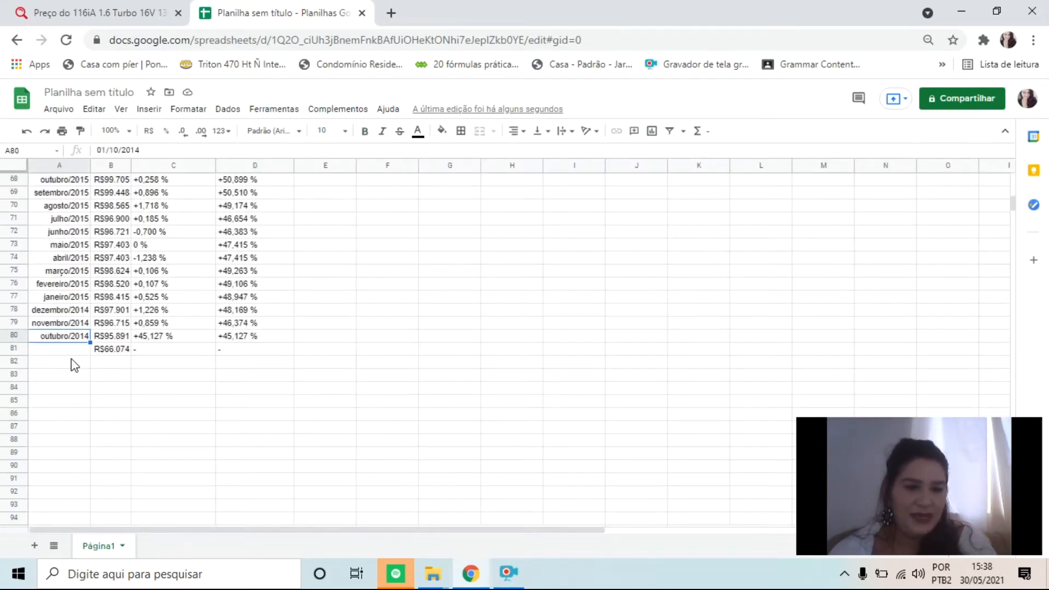
pyautogui.click(77, 353)
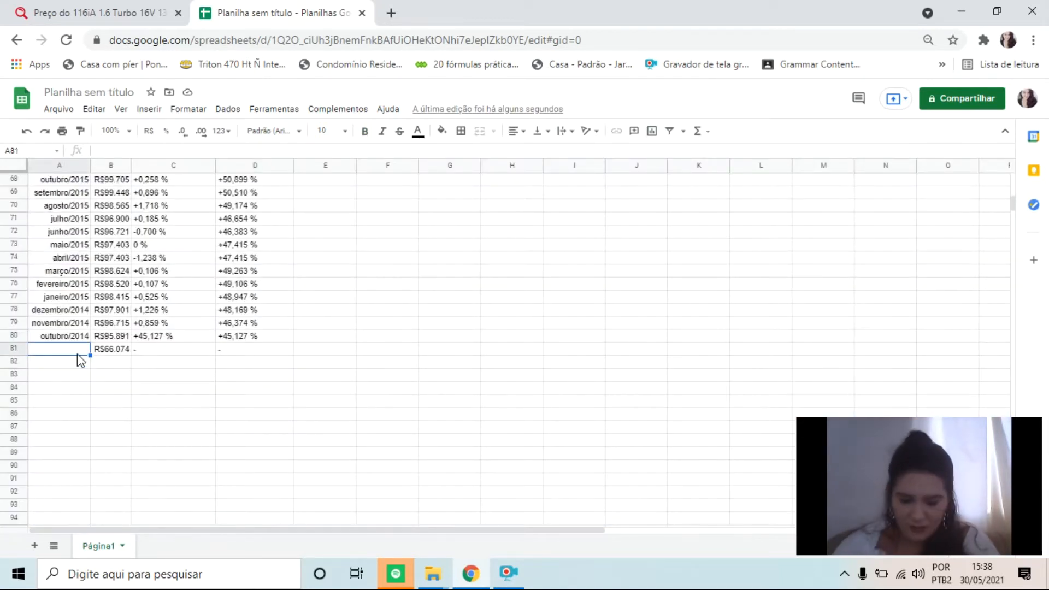
pyautogui.click(80, 360)
pyautogui.write('2')
pyautogui.press('Return')
pyautogui.hotkey('ctrl', 'z')
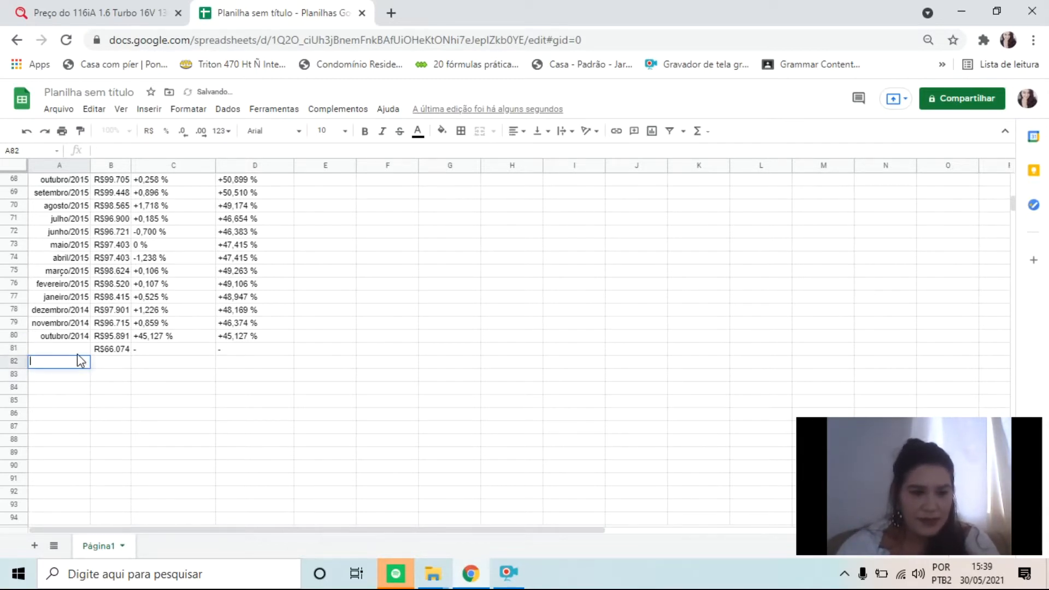
pyautogui.click(114, 414)
pyautogui.scroll(3, 339, 220)
pyautogui.scroll(18, 340, 221)
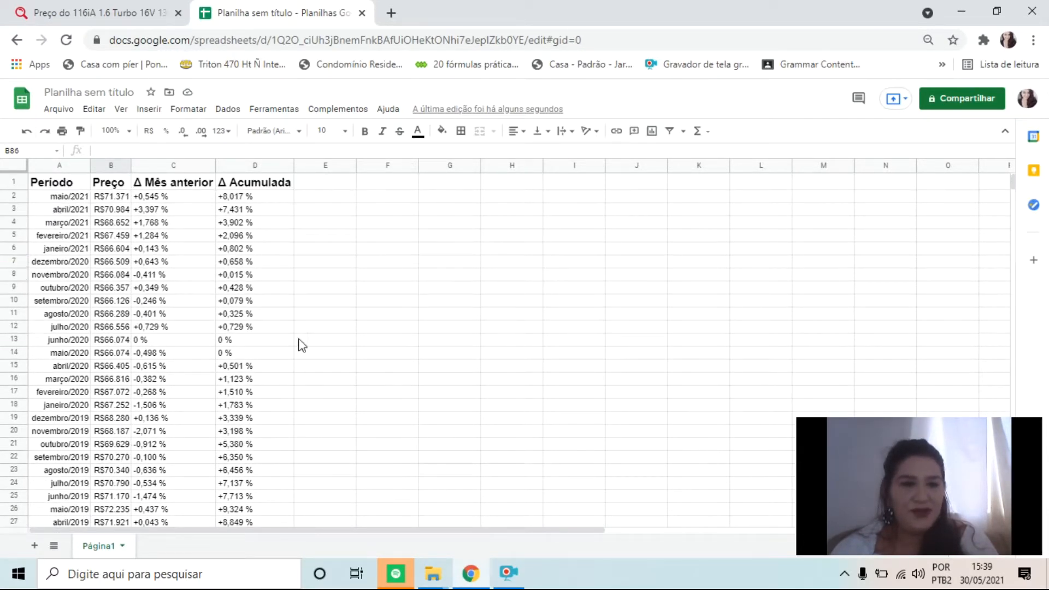
pyautogui.scroll(-3, 196, 295)
pyautogui.scroll(3, 164, 295)
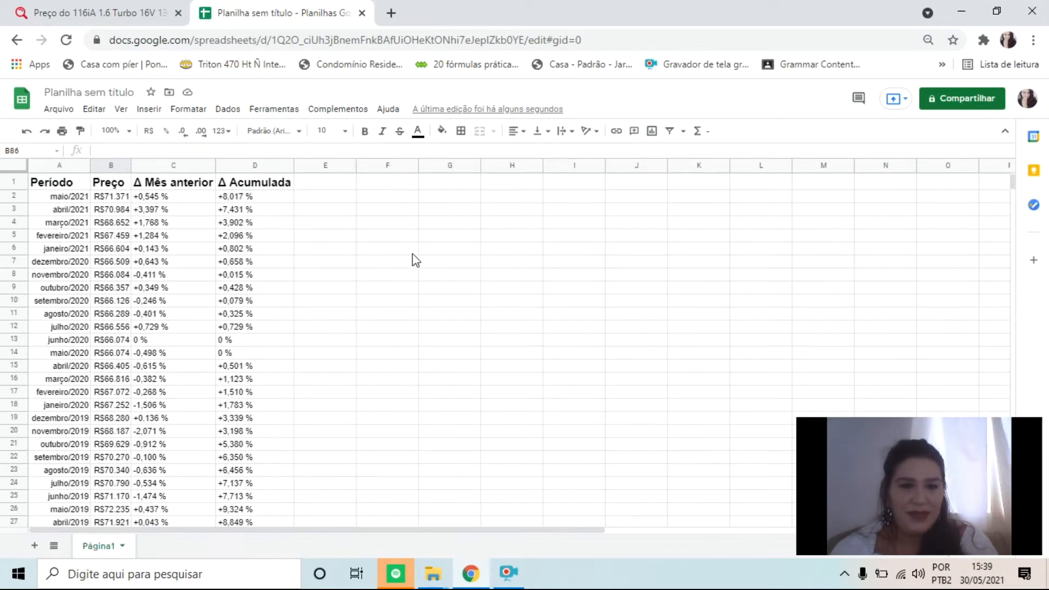
# Start an IMPORTHTML formula in the empty cell F1 beside the imported price history
pyautogui.click(407, 191)
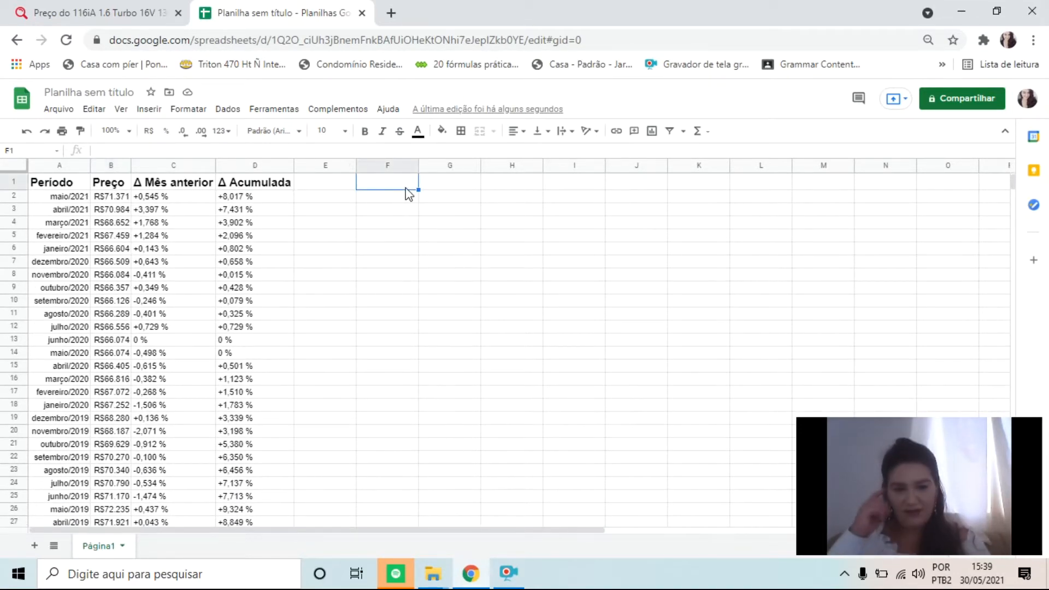
pyautogui.write('=')
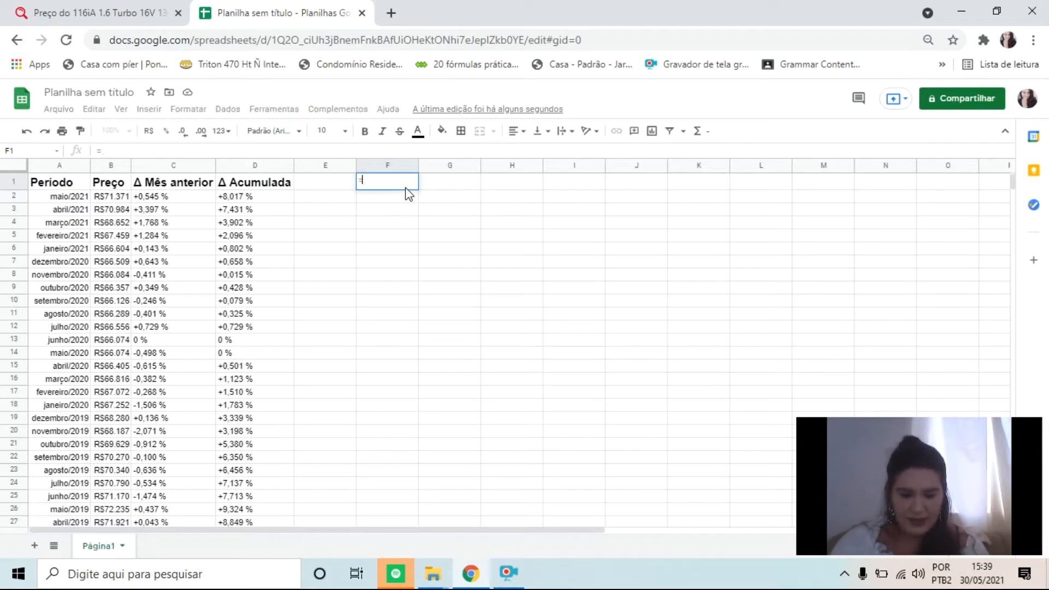
pyautogui.write('impoty')
pyautogui.press('BackSpace')
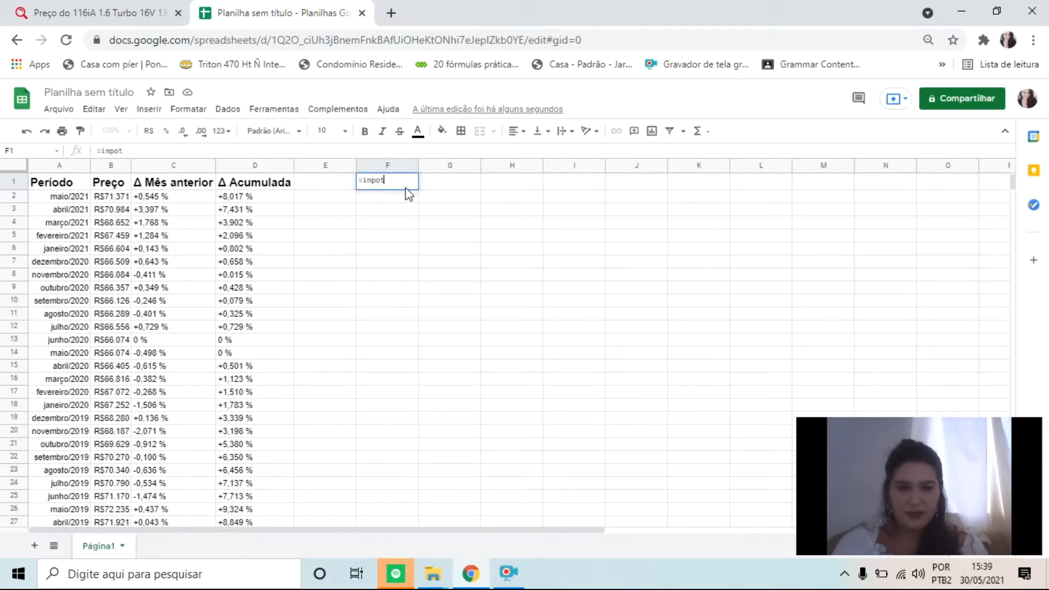
pyautogui.press('BackSpace')
pyautogui.press('BackSpace')
pyautogui.press('BackSpace')
pyautogui.press('BackSpace')
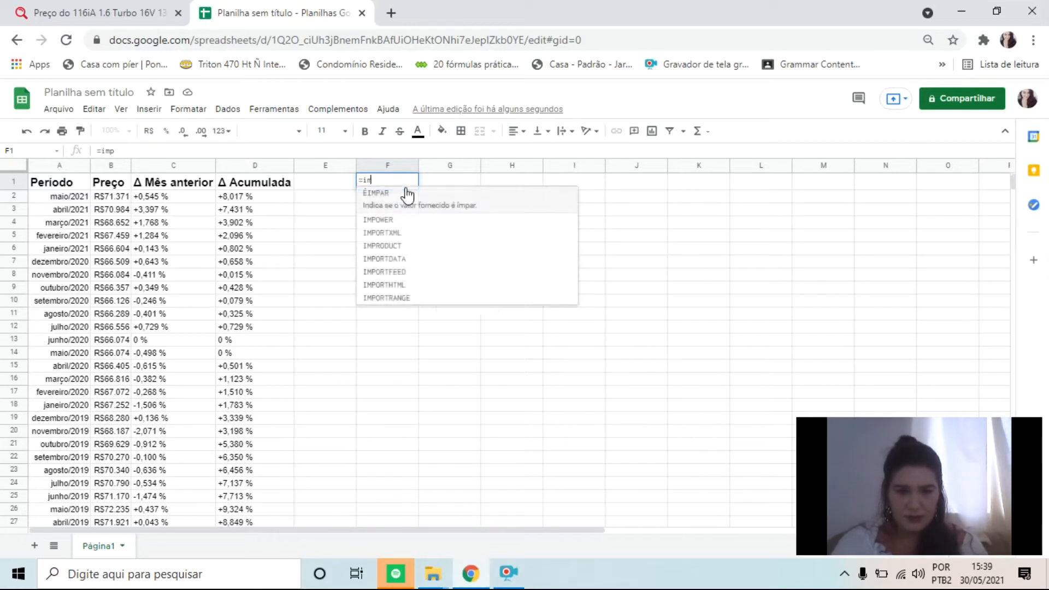
pyautogui.write('mport')
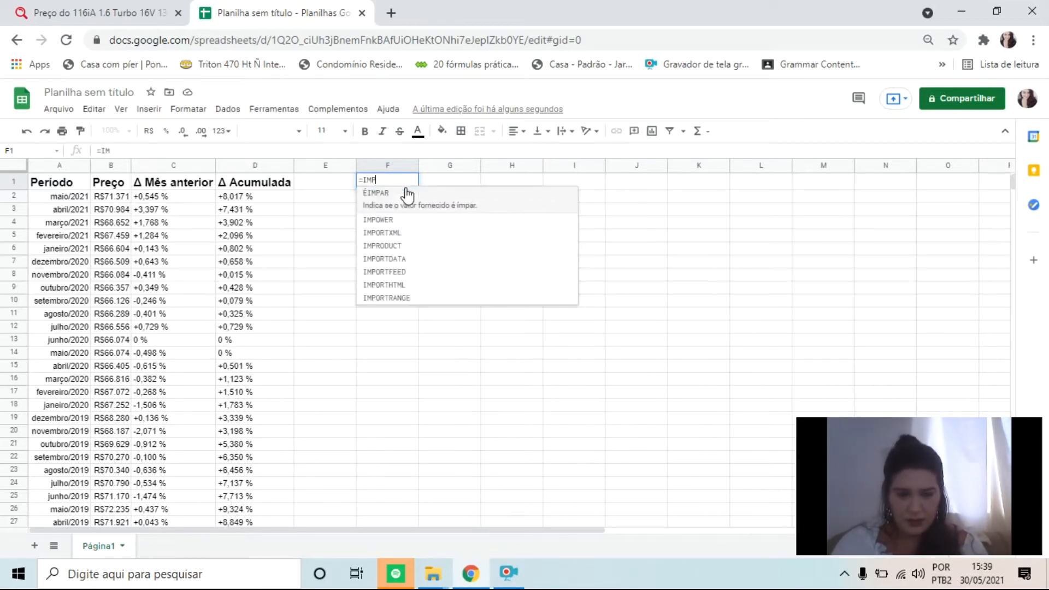
pyautogui.press('Down')
pyautogui.press('Down')
pyautogui.press('Down')
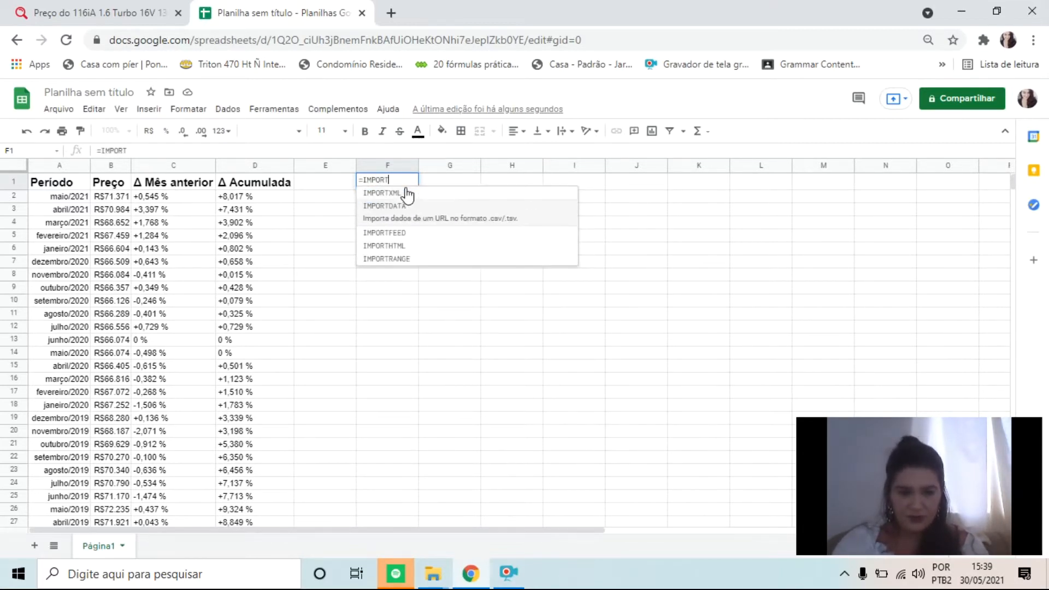
pyautogui.press('Tab')
# Insert the copied BMW 116iA page address in quotation marks as the url argument of F1's IMPORTHTML formula
pyautogui.write('"')
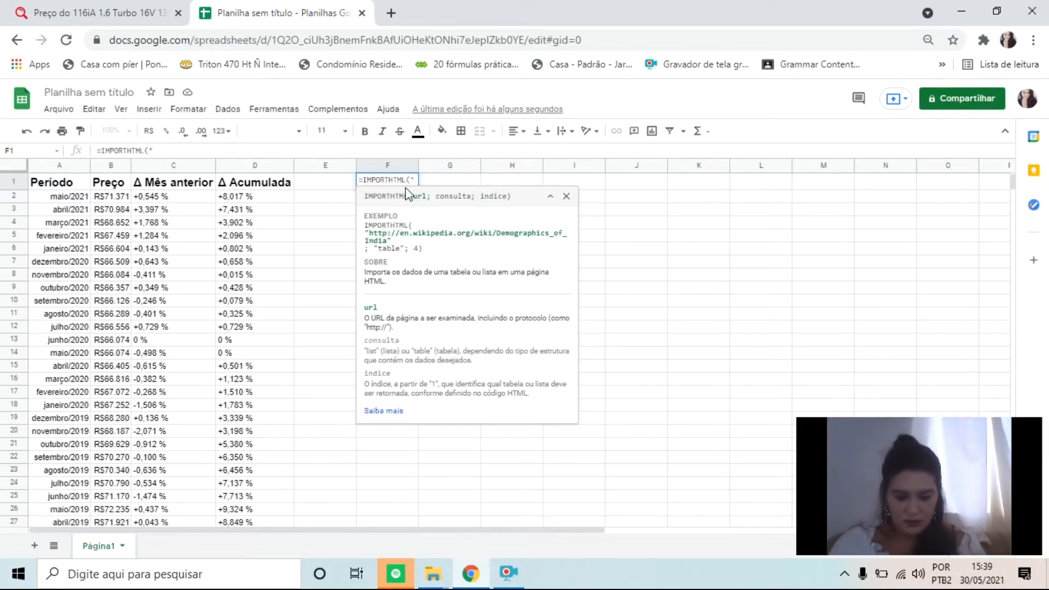
pyautogui.press('Return')
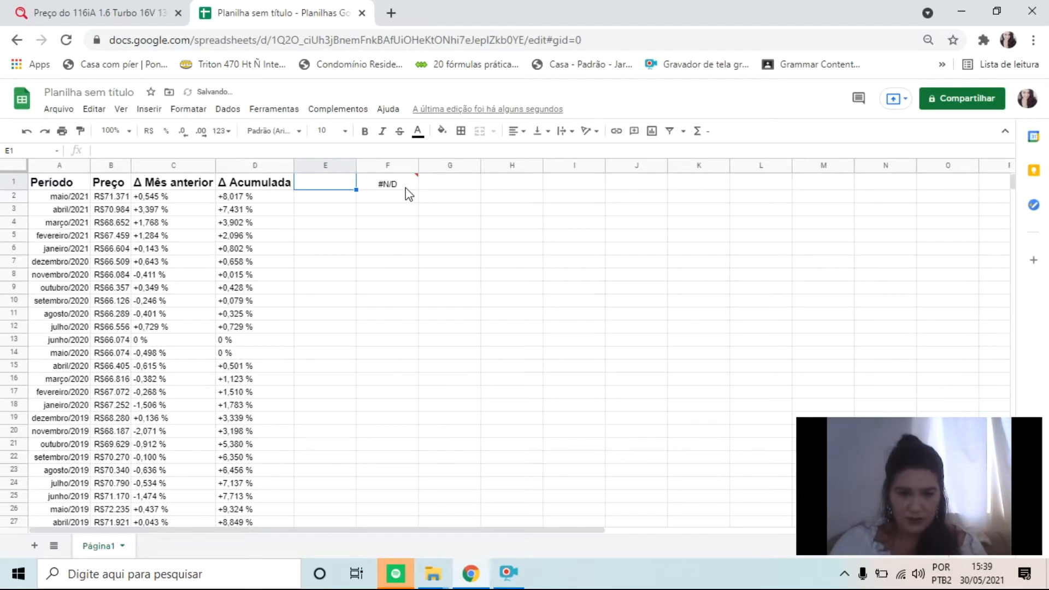
pyautogui.click(405, 186)
pyautogui.doubleClick(406, 192)
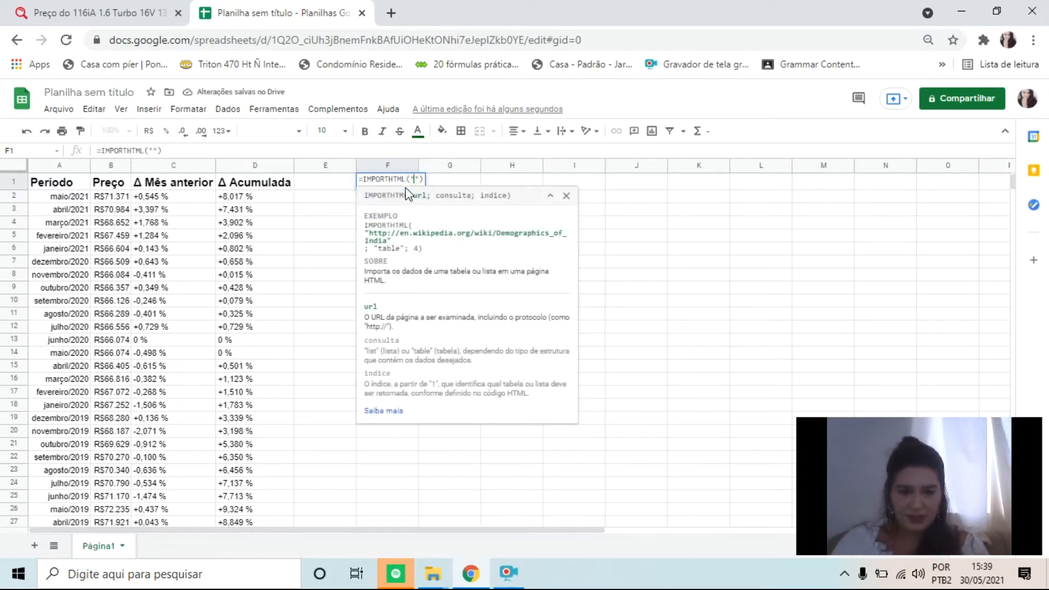
pyautogui.write('https://salaodocarro.com.br/tabela-fipe/bmw/116/2015/16-tb-16v-136cv-5p.html')
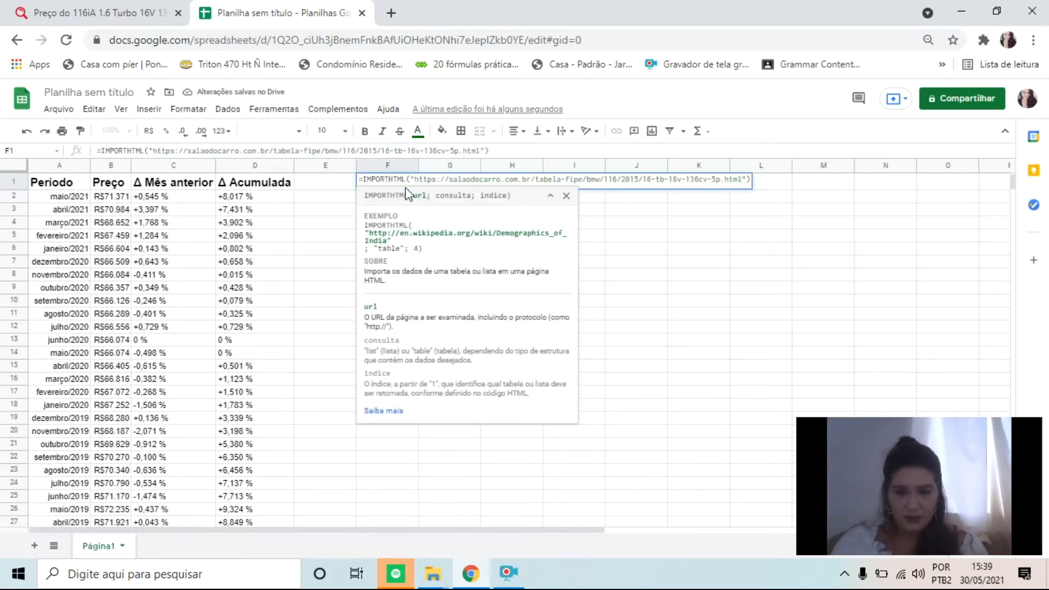
# Add "TABLE" in quotation marks as the consulta argument of F1's formula, followed by a semicolon
pyautogui.write('; ')
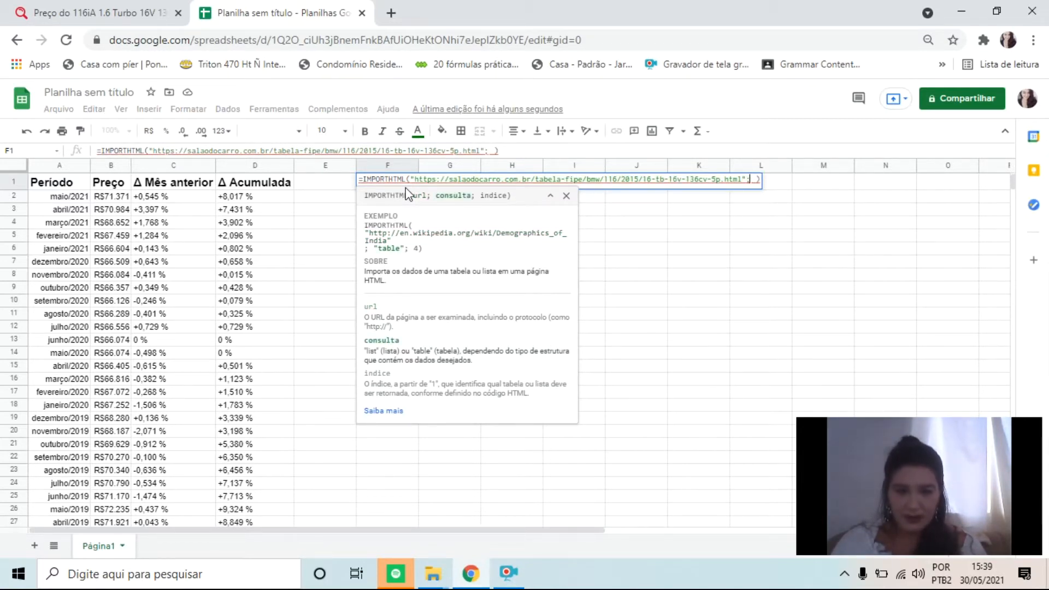
pyautogui.write('"TABLE"')
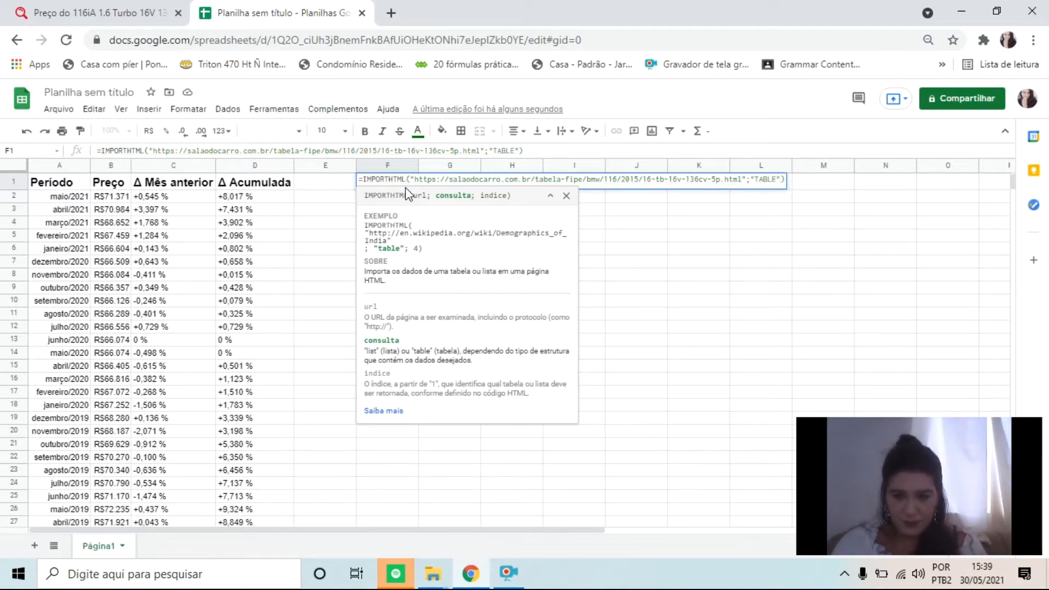
pyautogui.write(';')
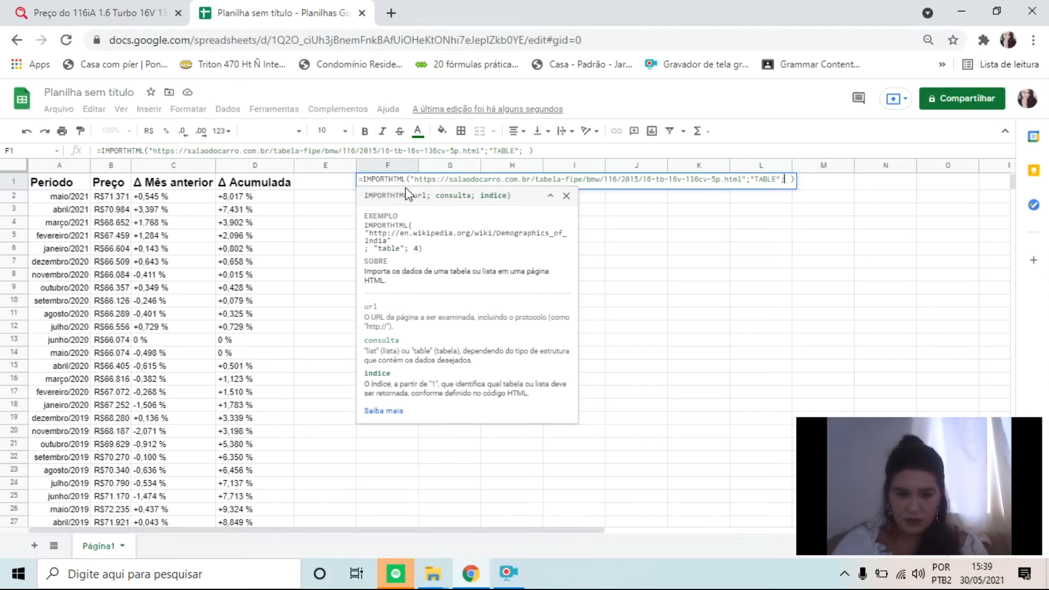
# Set the índice argument of F1's IMPORTHTML formula to 1 and enter the formula
pyautogui.press('BackSpace')
pyautogui.write('2')
pyautogui.press('BackSpace')
pyautogui.write('1')
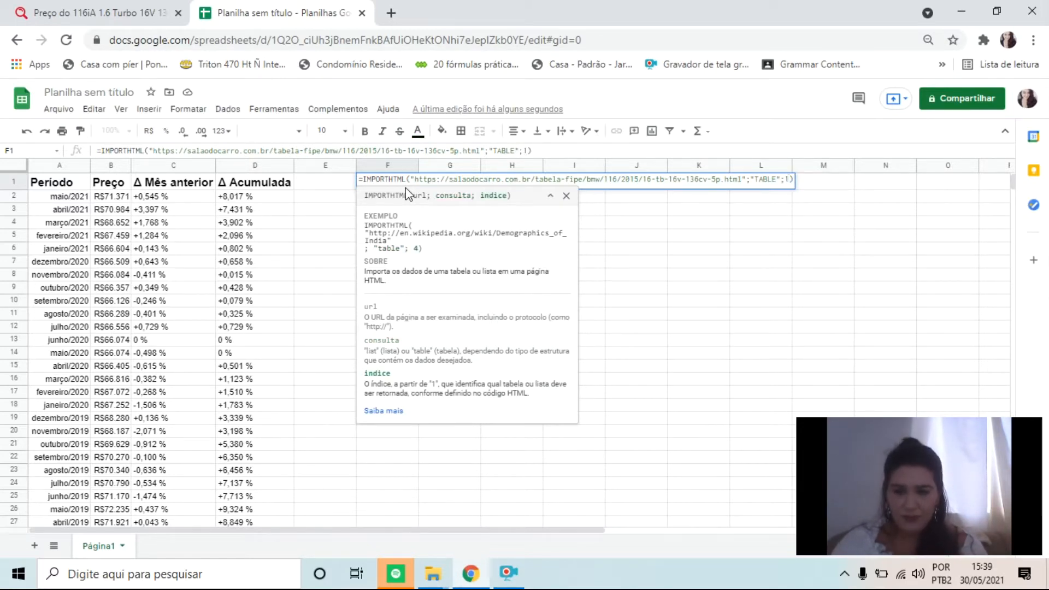
pyautogui.press('Return')
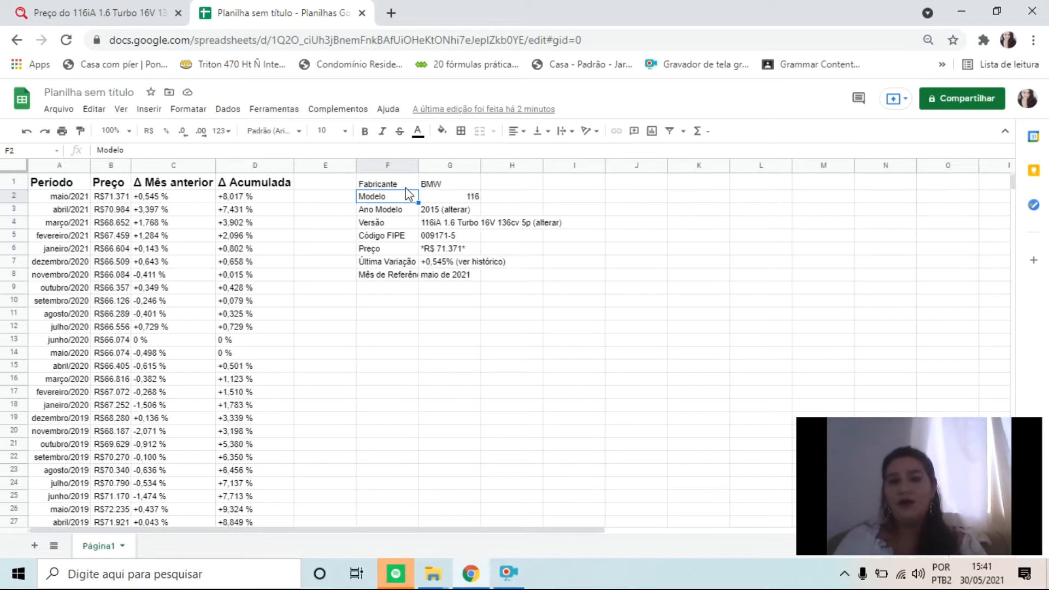
# Delete the IMPORTHTML formula from F1 and select cell A1
pyautogui.press('Up')
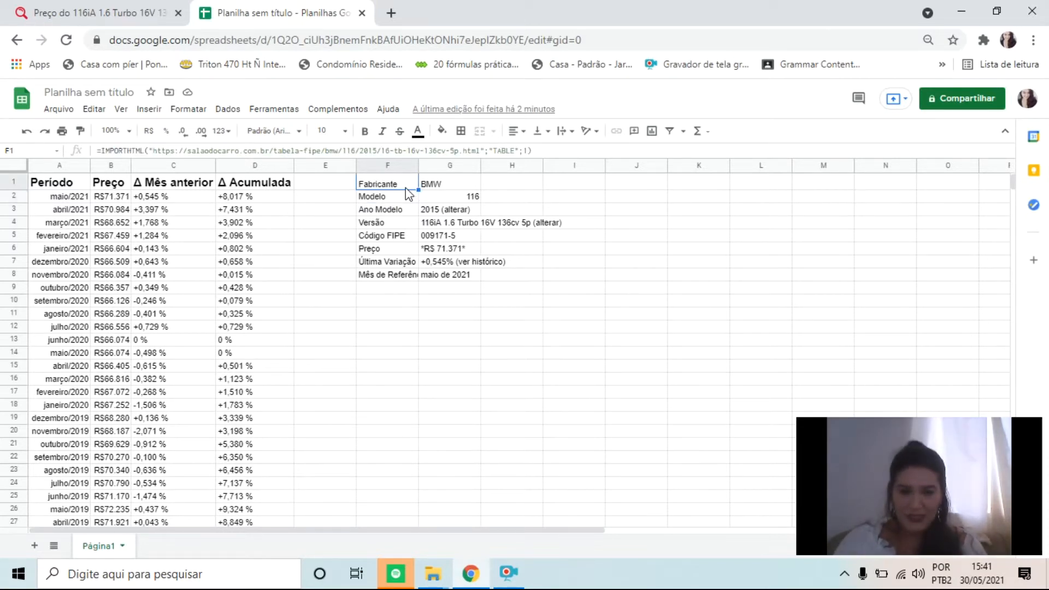
pyautogui.press('Delete')
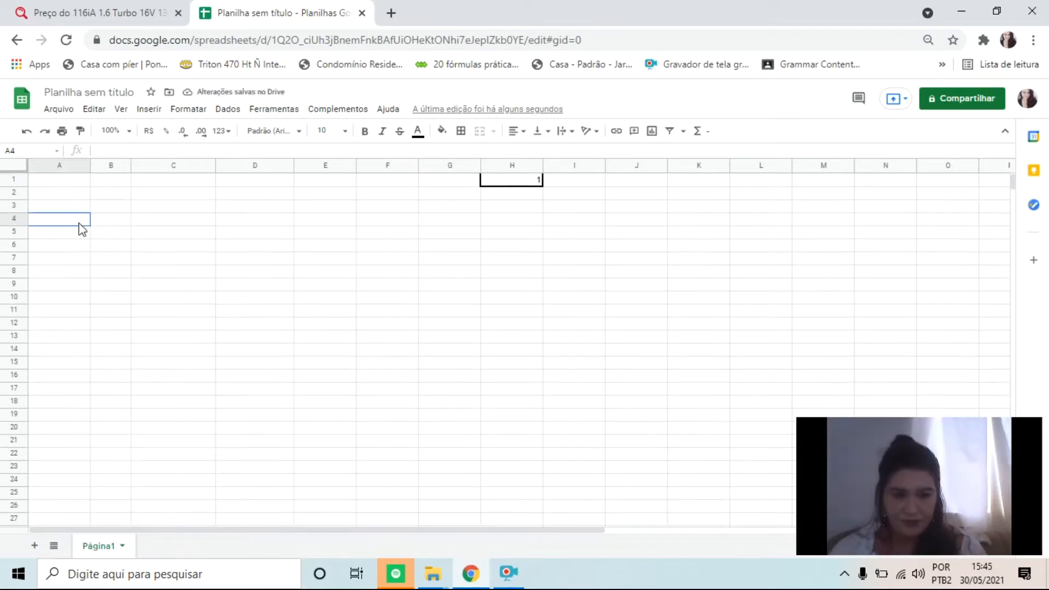
pyautogui.click(71, 185)
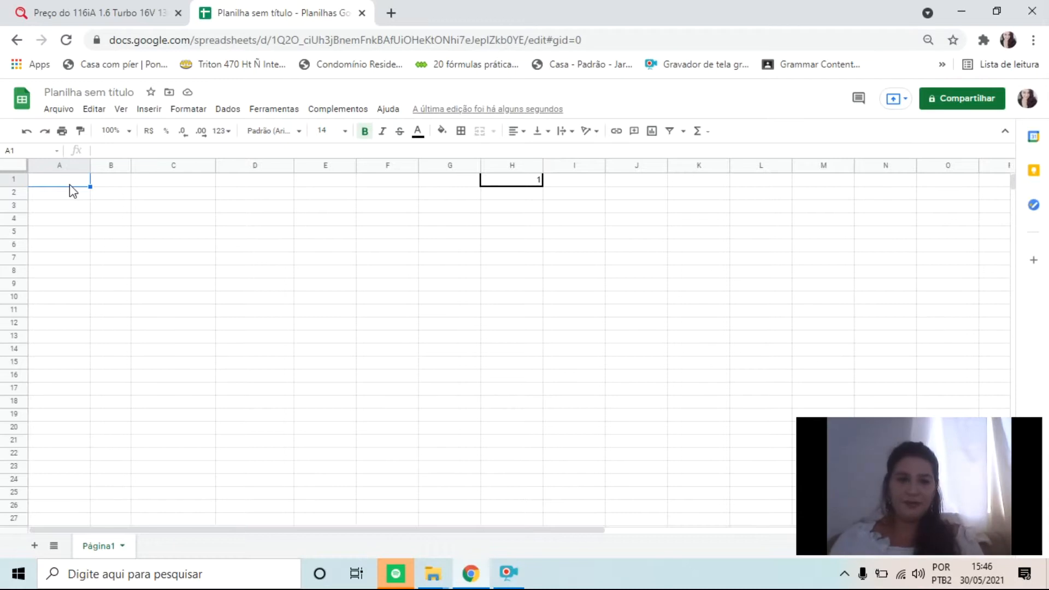
# Rename the spreadsheet as TESTE_V1
pyautogui.click(102, 93)
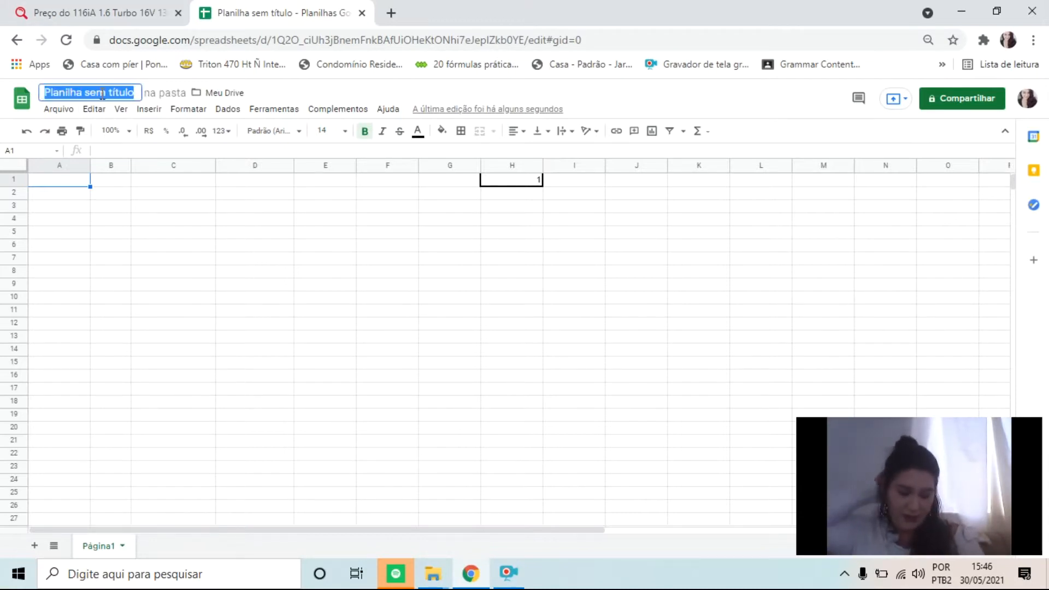
pyautogui.write('TESTE')
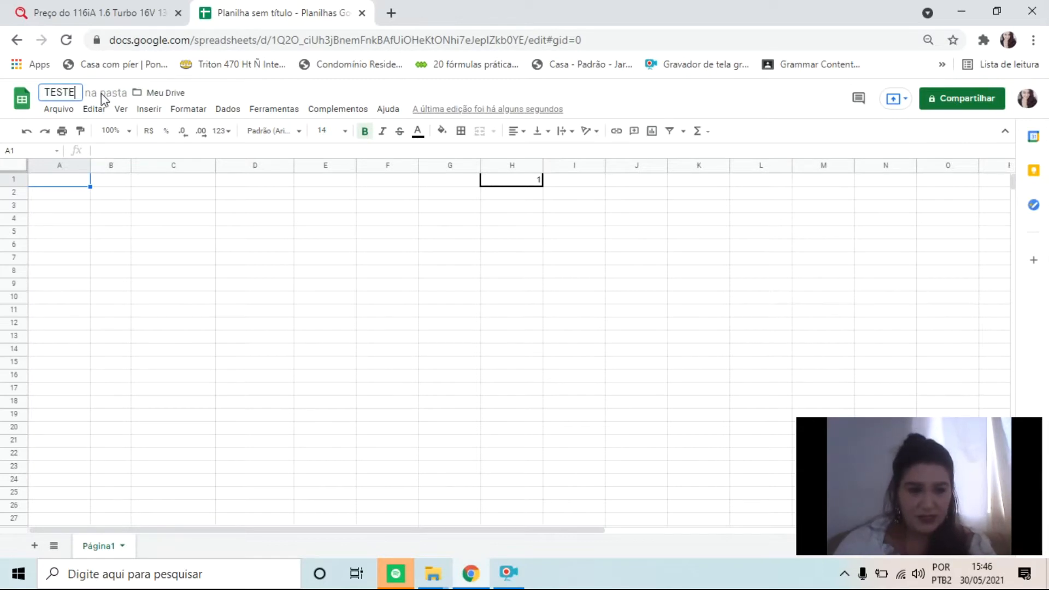
pyautogui.write('_V1')
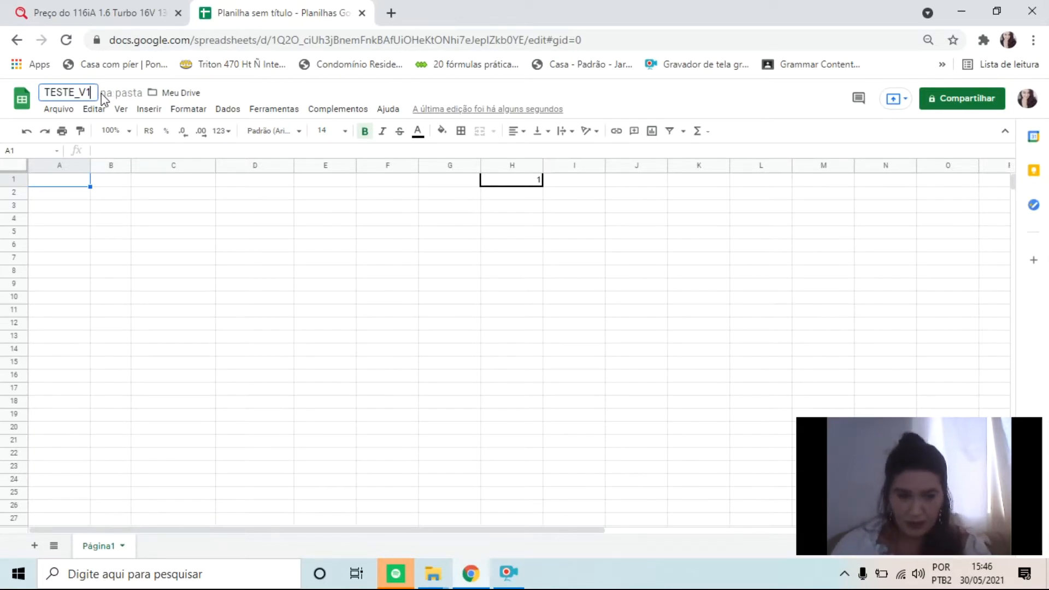
pyautogui.press('Return')
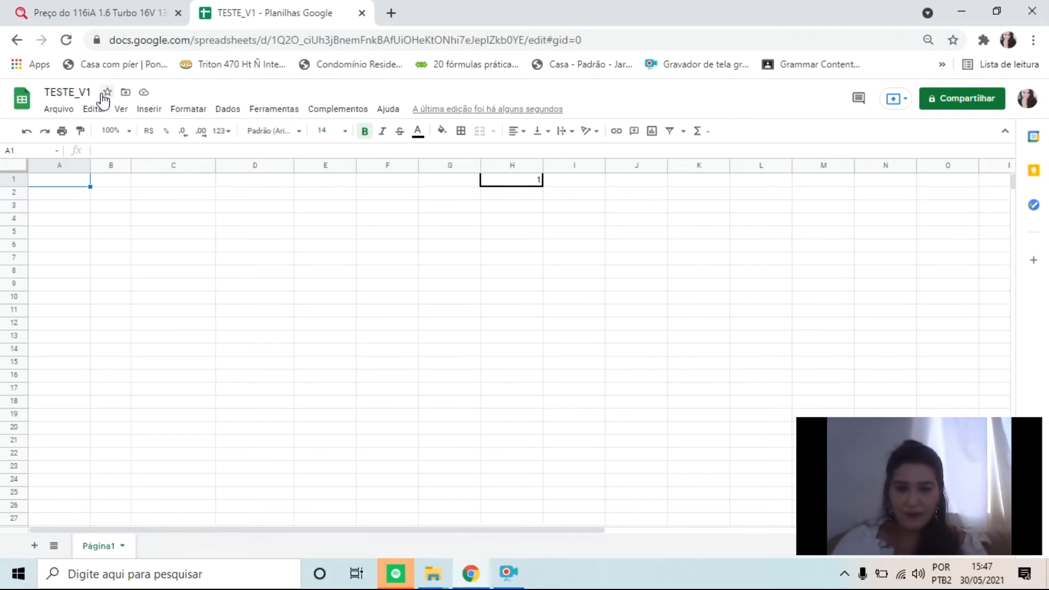
# Clear the value from cell H1 and return to cell A1
pyautogui.press('Right')
pyautogui.press('Right')
pyautogui.press('Right')
pyautogui.press('Right')
pyautogui.press('Right')
pyautogui.press('Right')
pyautogui.press('Right')
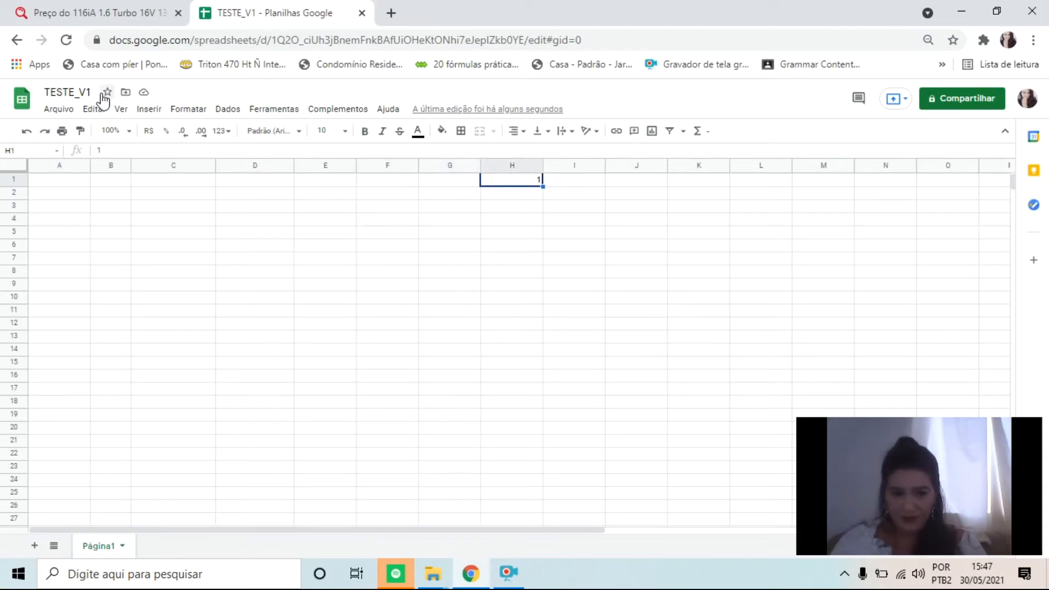
pyautogui.press('BackSpace')
pyautogui.press('Return')
pyautogui.press('Up')
pyautogui.press('Left')
pyautogui.press('Left')
pyautogui.press('Left')
pyautogui.press('Left')
pyautogui.press('Left')
pyautogui.press('Right')
pyautogui.press('Right')
pyautogui.press('Right')
pyautogui.press('Right')
pyautogui.press('Right')
pyautogui.press('Right')
pyautogui.press('Left')
pyautogui.press('Left')
pyautogui.press('Right')
pyautogui.press('Left')
pyautogui.press('Left')
pyautogui.press('Left')
pyautogui.press('Left')
pyautogui.press('Left')
pyautogui.press('Left')
pyautogui.press('Left')
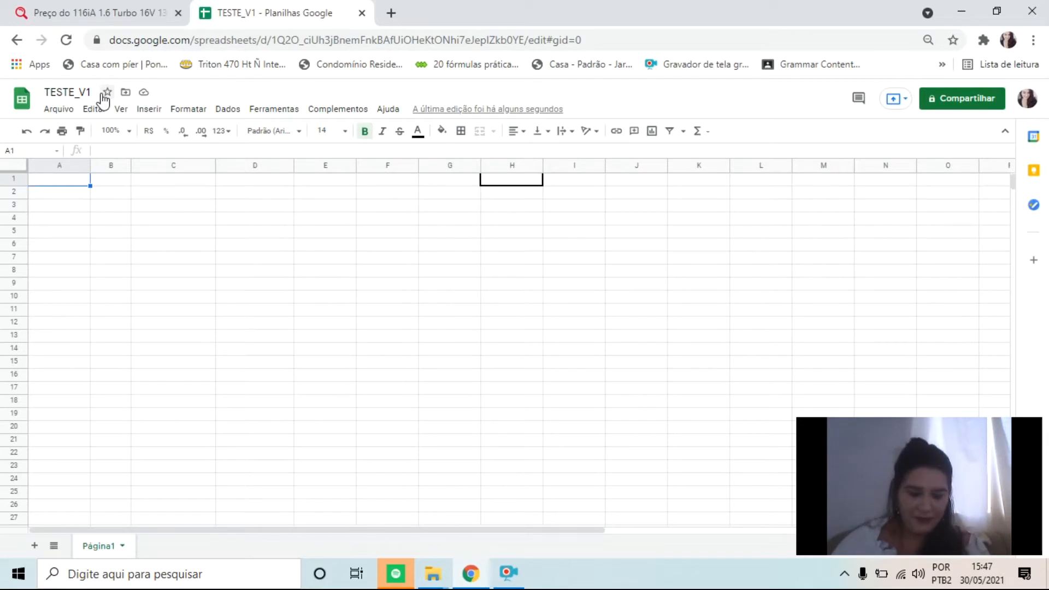
# Start an SE formula in A1 with H1>2 as the logical expression, followed by a semicolon
pyautogui.write('=')
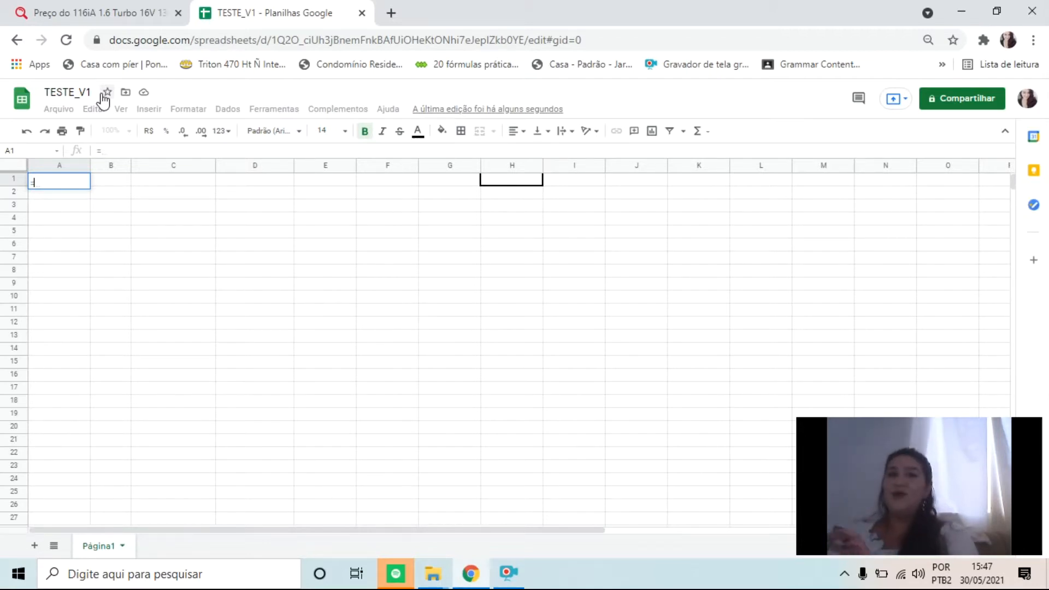
pyautogui.write('SE')
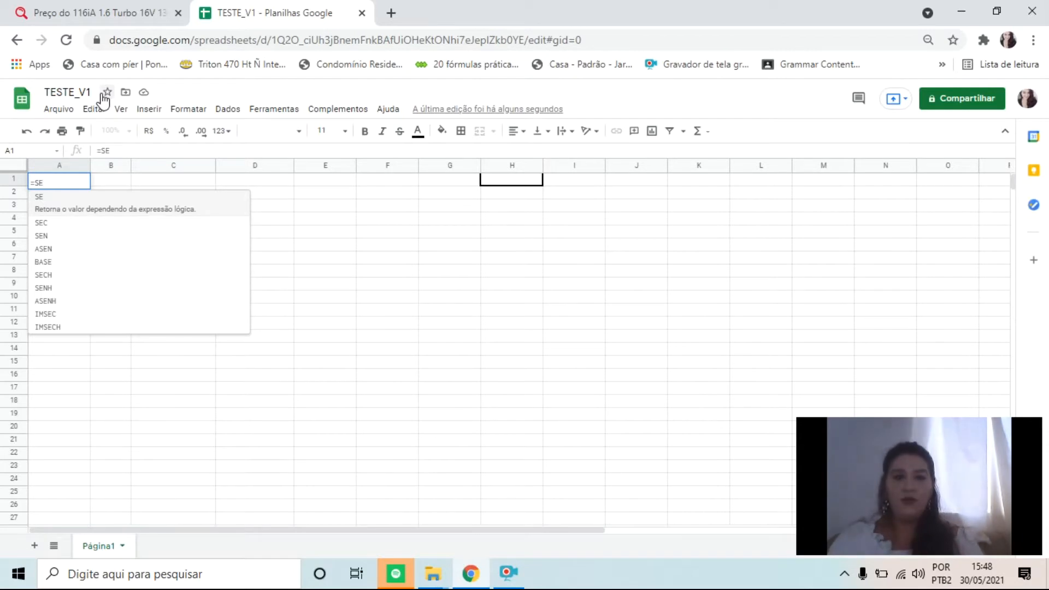
pyautogui.write('(')
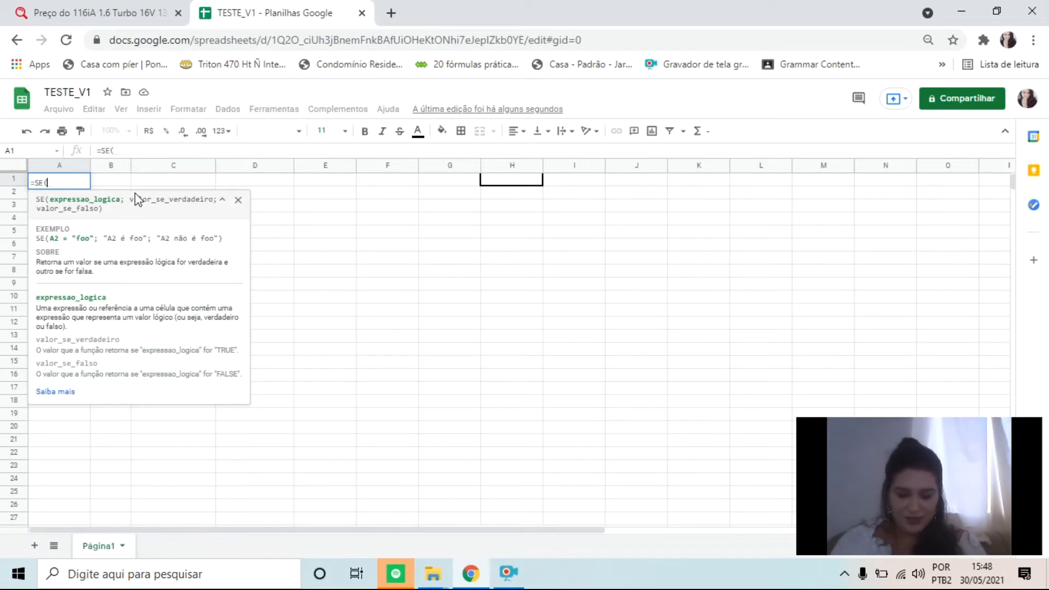
pyautogui.write('H1')
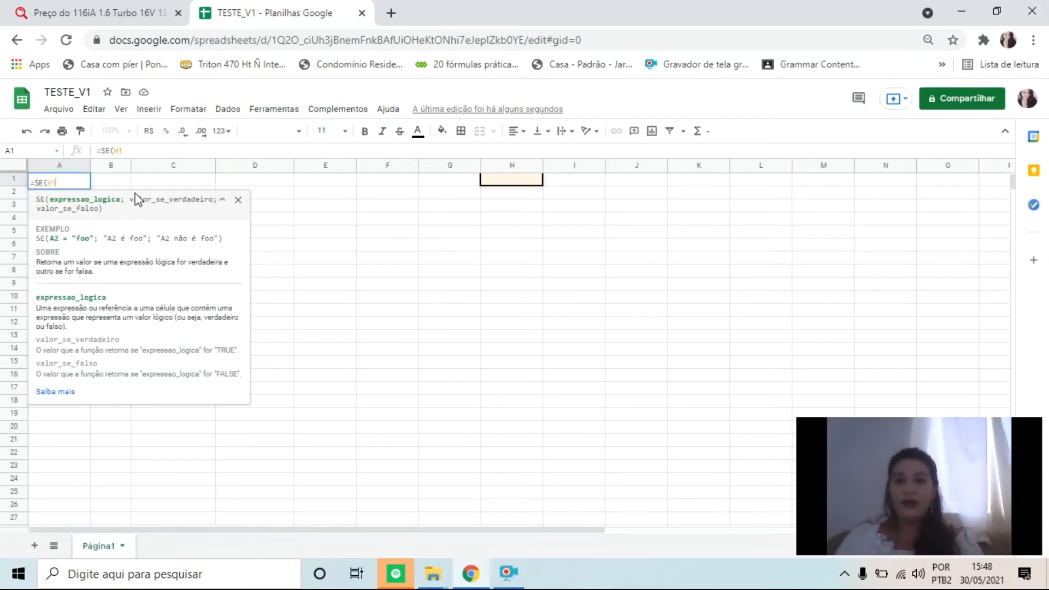
pyautogui.write('>')
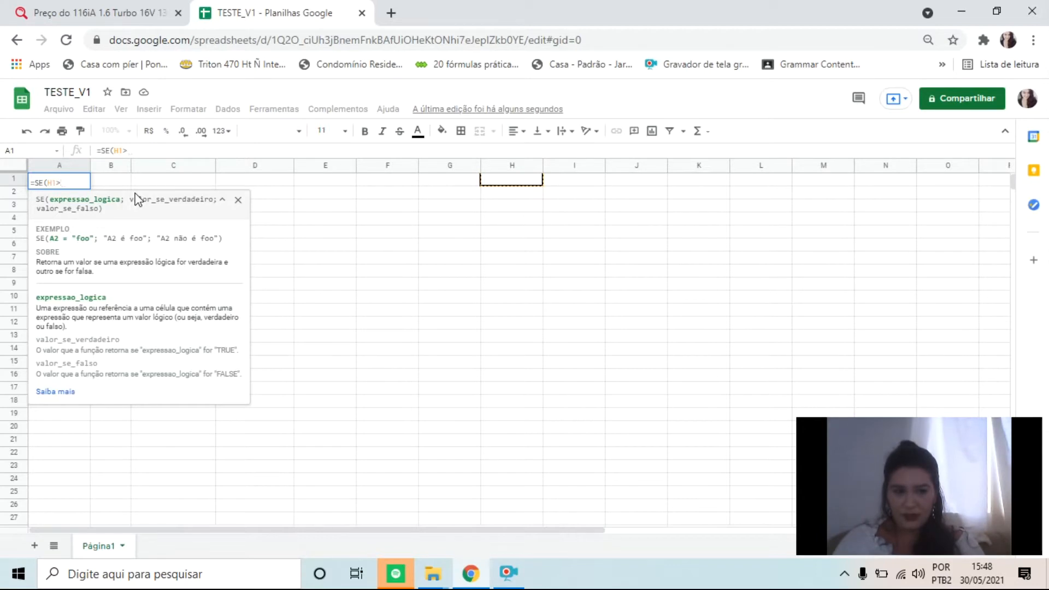
pyautogui.write('2;')
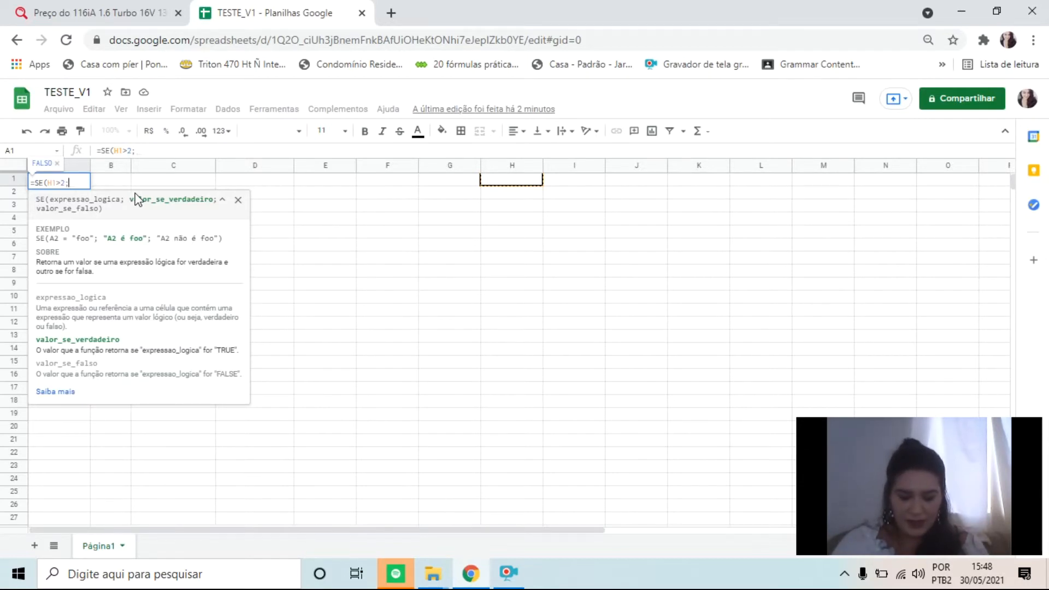
# Add the IMPORTHTML function as the valor_se_verdadeiro argument of A1's SE formula
pyautogui.write('IMPORT')
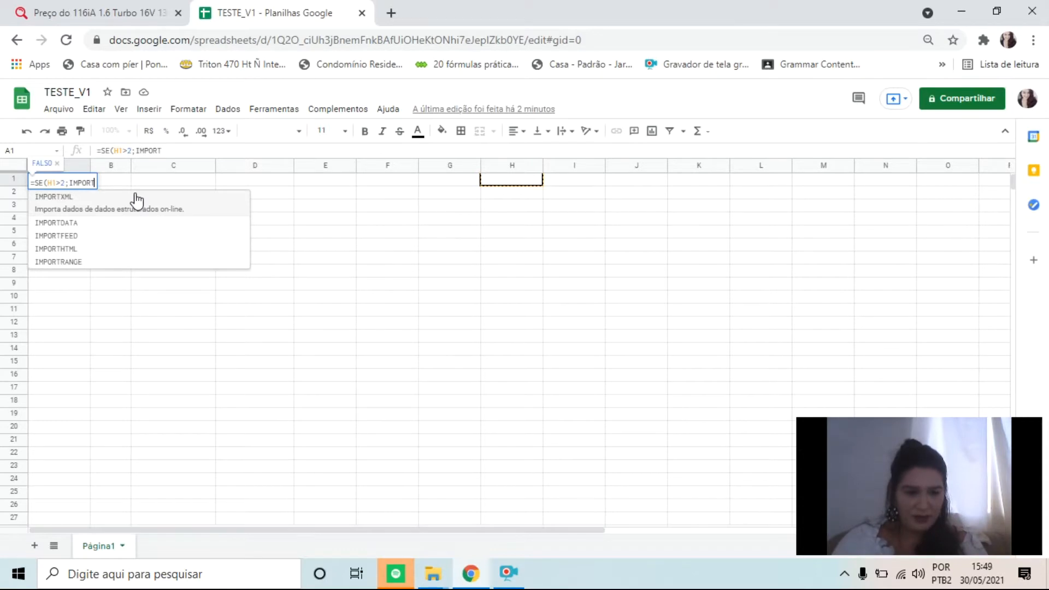
pyautogui.press('Down')
pyautogui.press('Down')
pyautogui.press('Down')
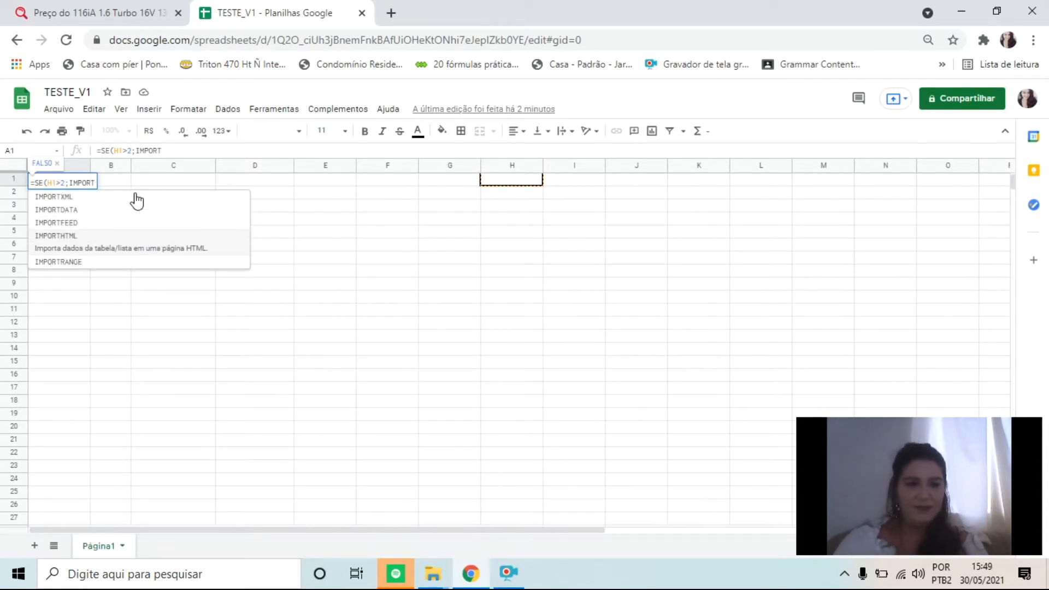
pyautogui.write('4')
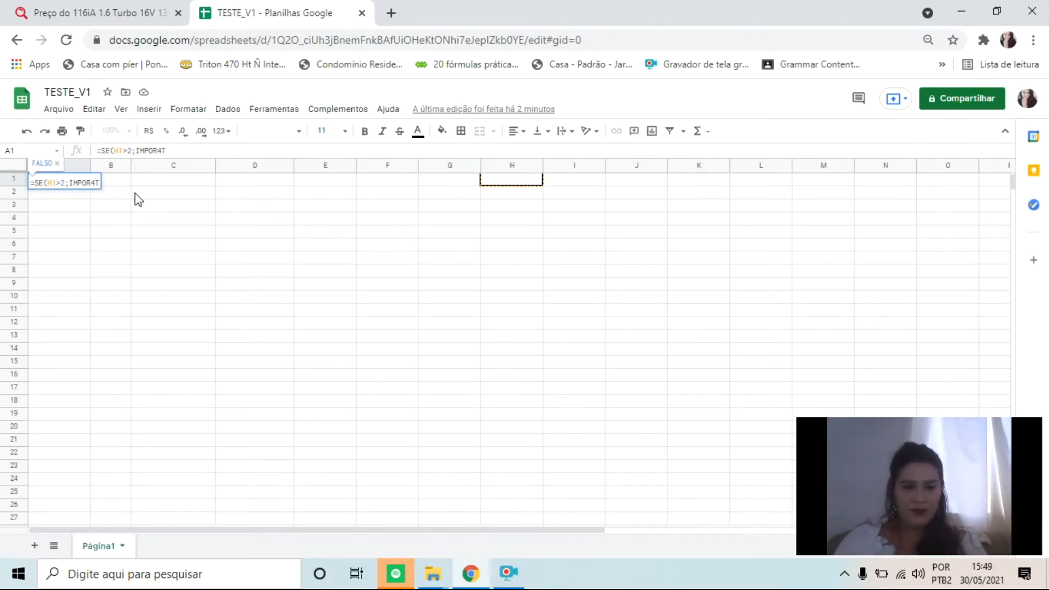
pyautogui.press('BackSpace')
pyautogui.press('Down')
pyautogui.press('Down')
pyautogui.press('Down')
pyautogui.press('Tab')
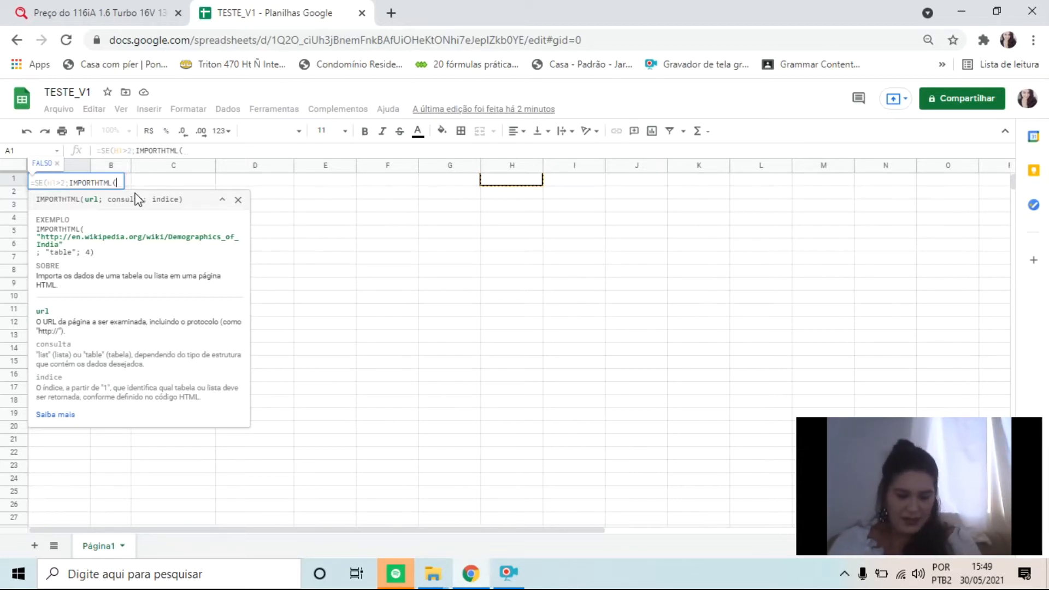
# Insert the copied BMW 116 page address in quotation marks as the url argument of the nested IMPORTHTML, followed by a semicolon
pyautogui.write('""')
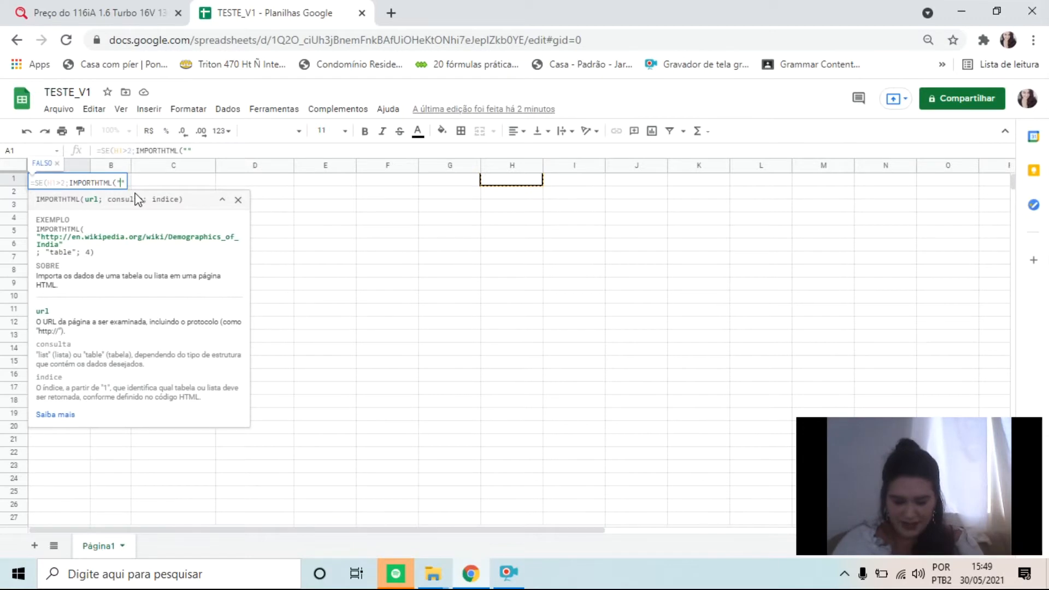
pyautogui.write('https://salaodocarro.com.br/tabela-fipe/bmw/116/2015/16-tb-16v-136cv-5p.html')
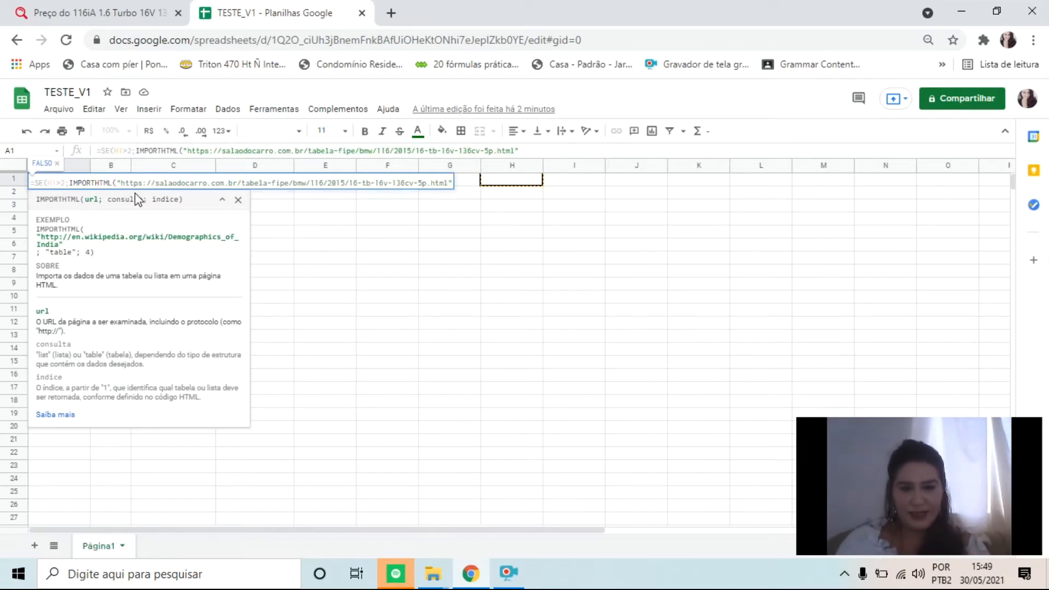
pyautogui.write(';')
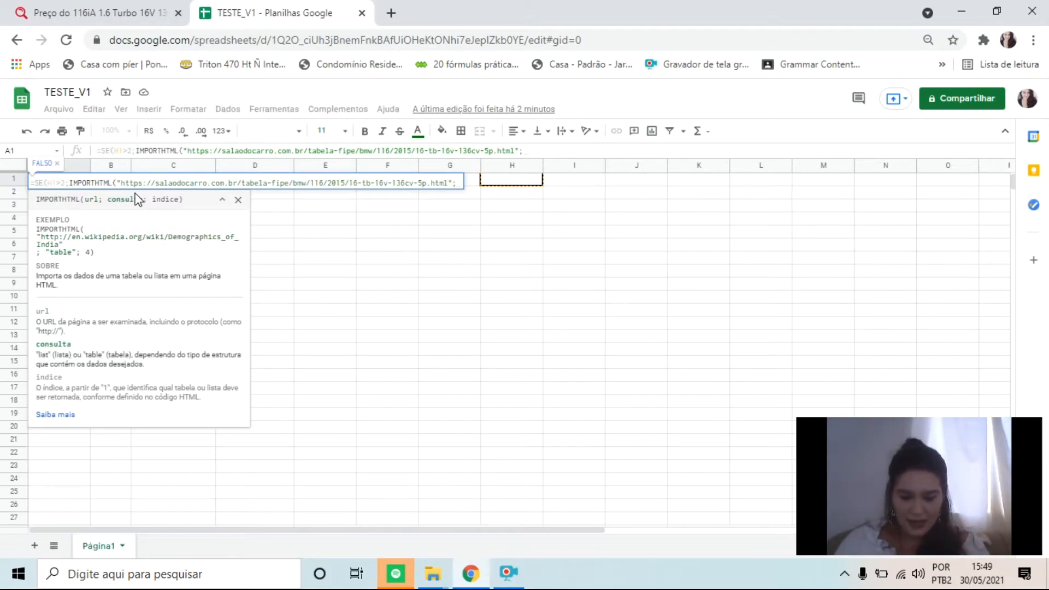
pyautogui.write('"')
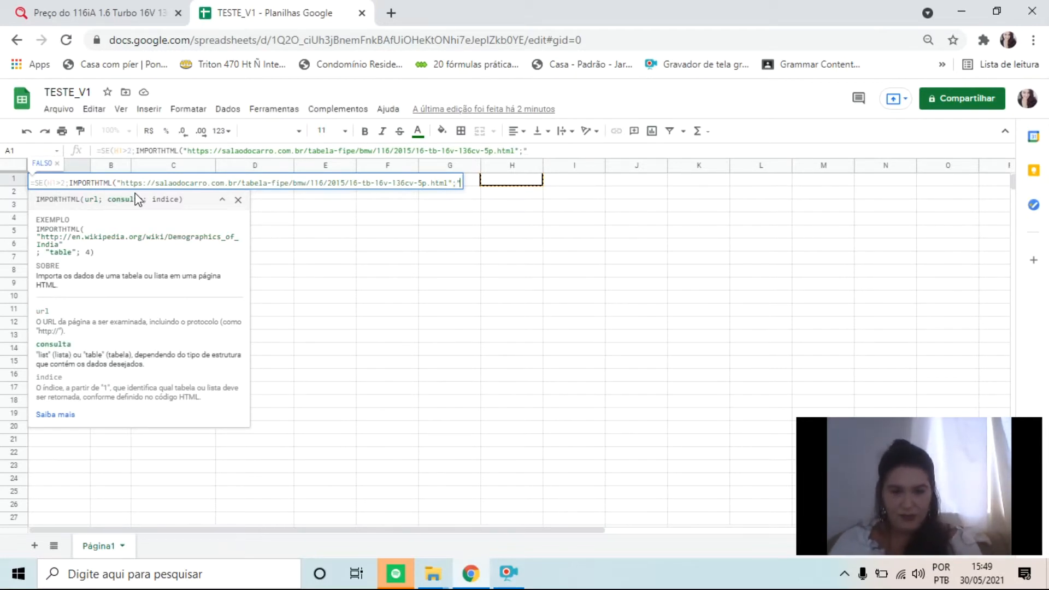
pyautogui.write('TABLE')
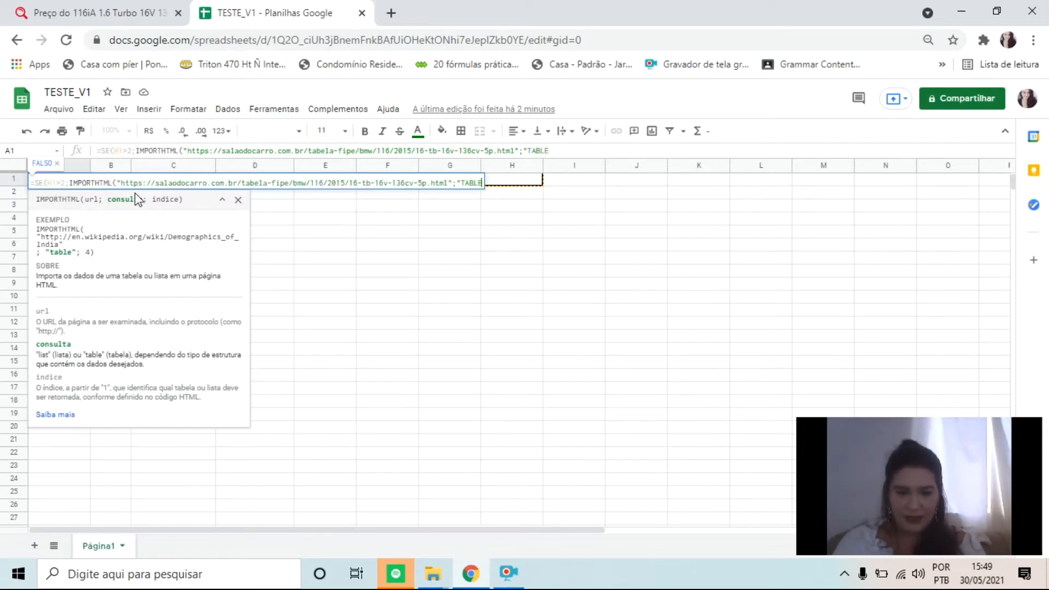
# Add "TABLE" in quotation marks as the consulta argument of the nested IMPORTHTML
pyautogui.write('"')
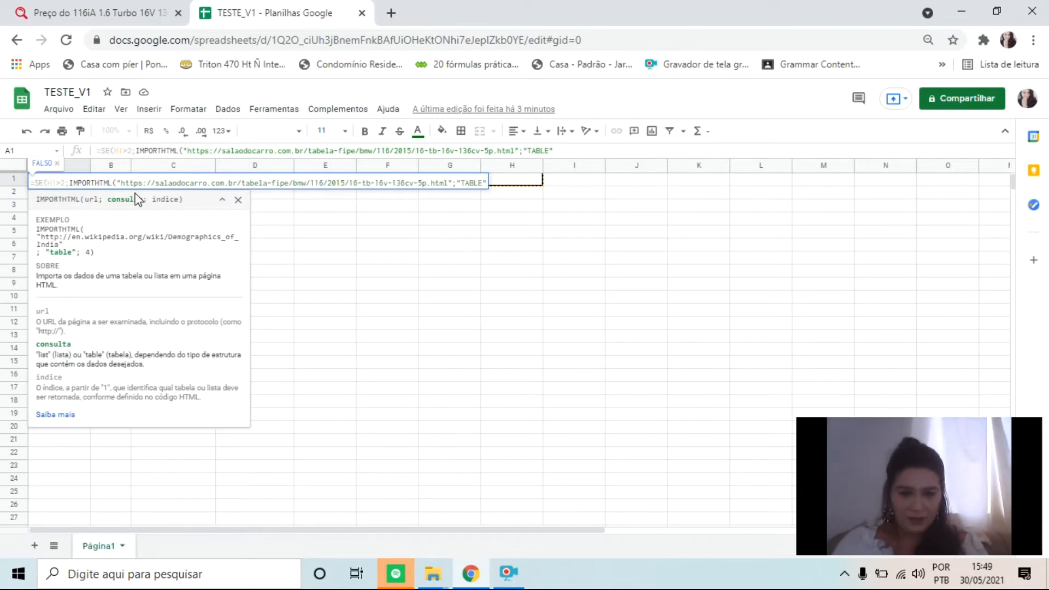
# Set the índice argument of the nested IMPORTHTML to 2 and close its parenthesis
pyautogui.write(';2')
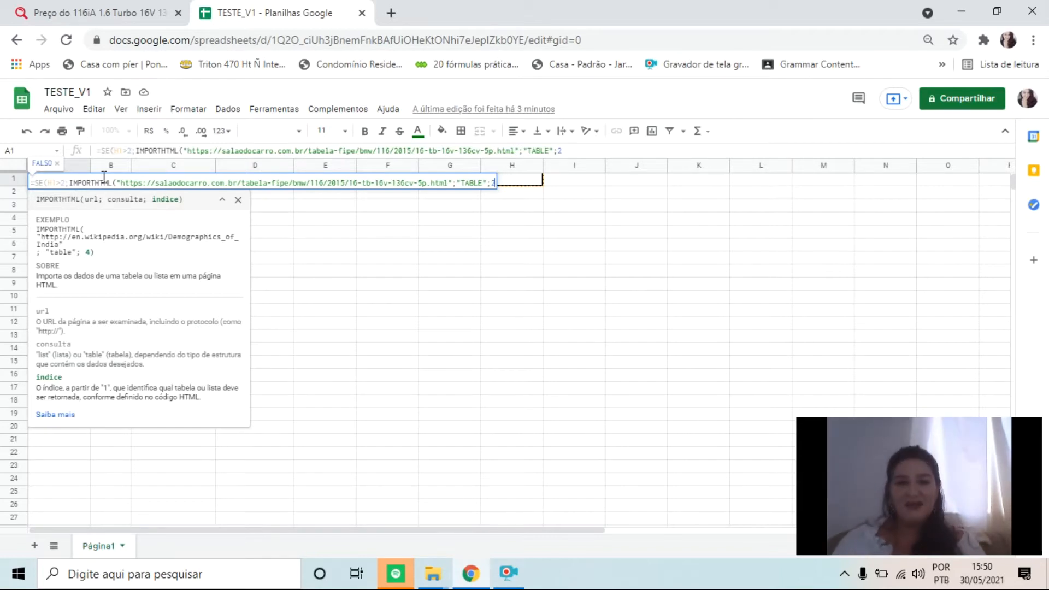
pyautogui.write(')')
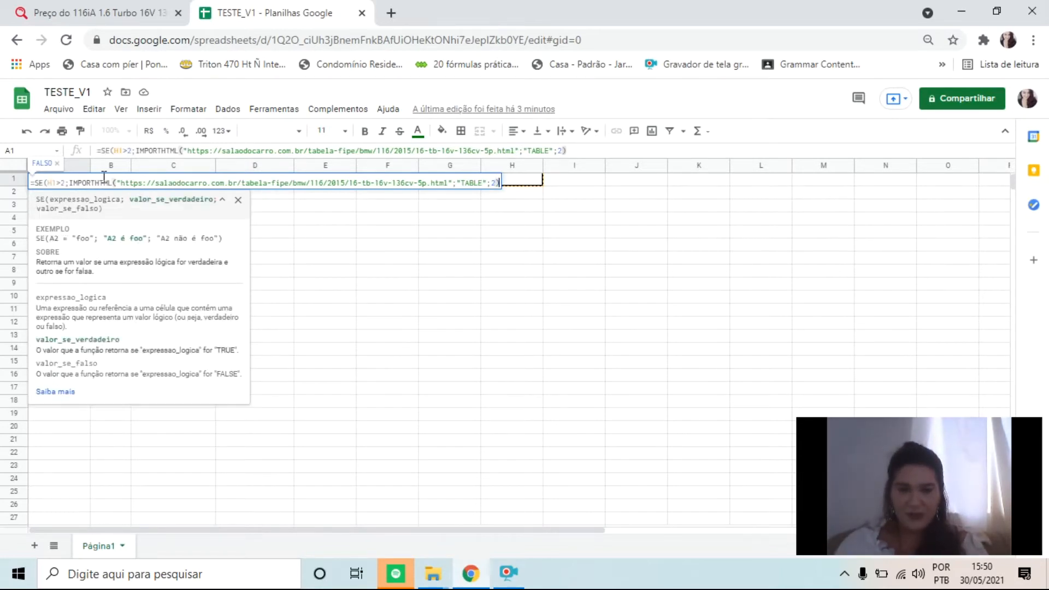
pyautogui.write(';')
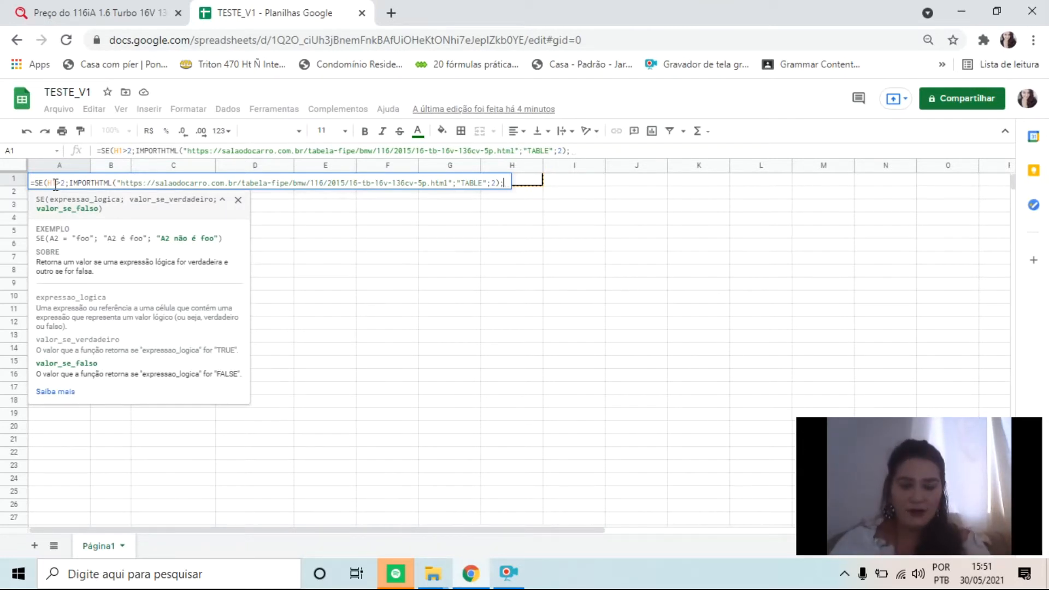
# Add "ERRO" in quotation marks as the valor_se_falso argument and enter A1's SE formula
pyautogui.write('"')
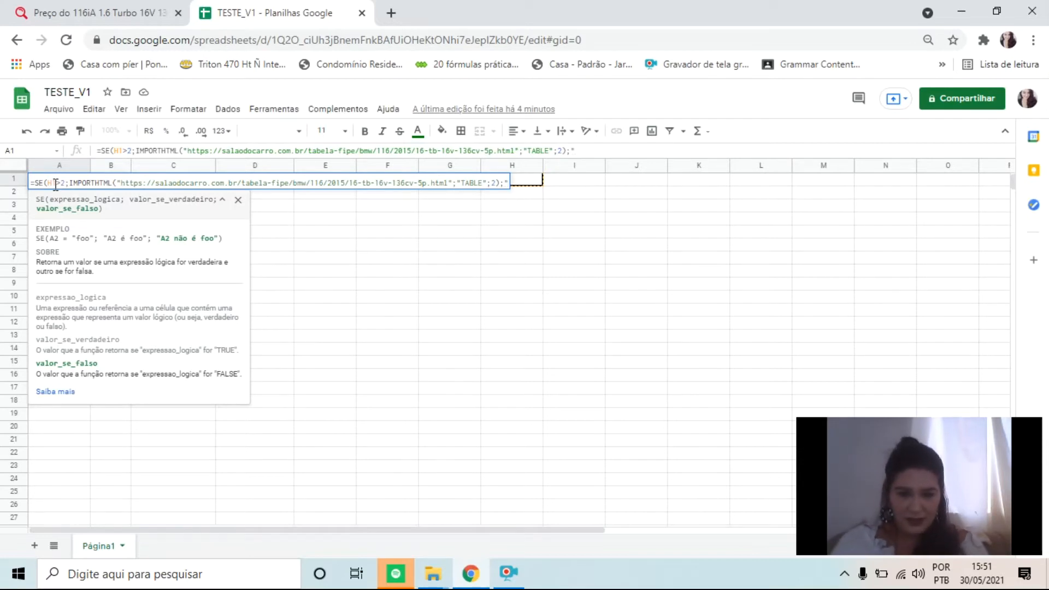
pyautogui.write('ERRO')
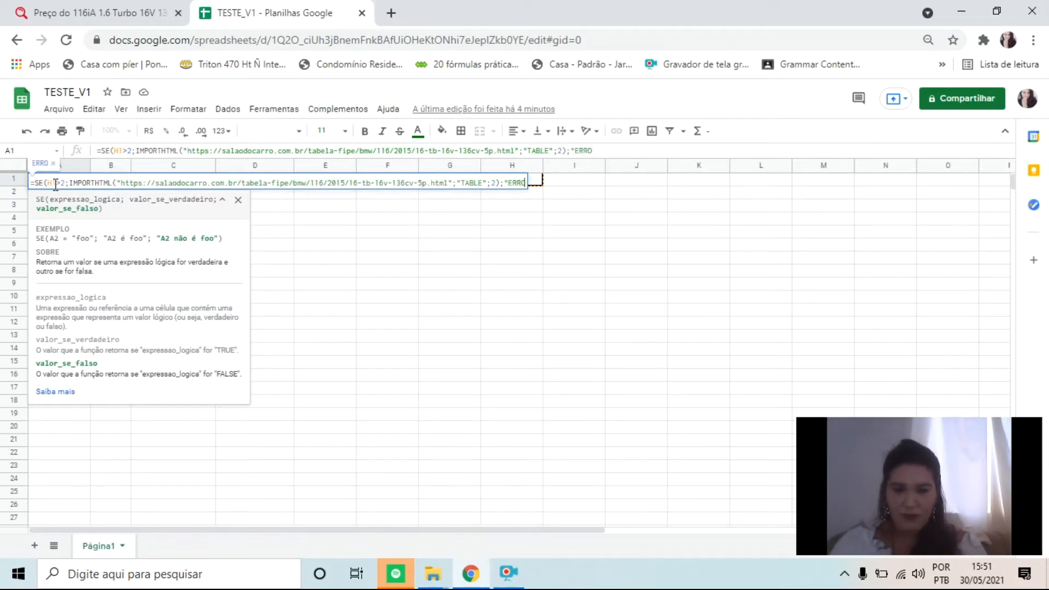
pyautogui.write('"')
pyautogui.press('Return')
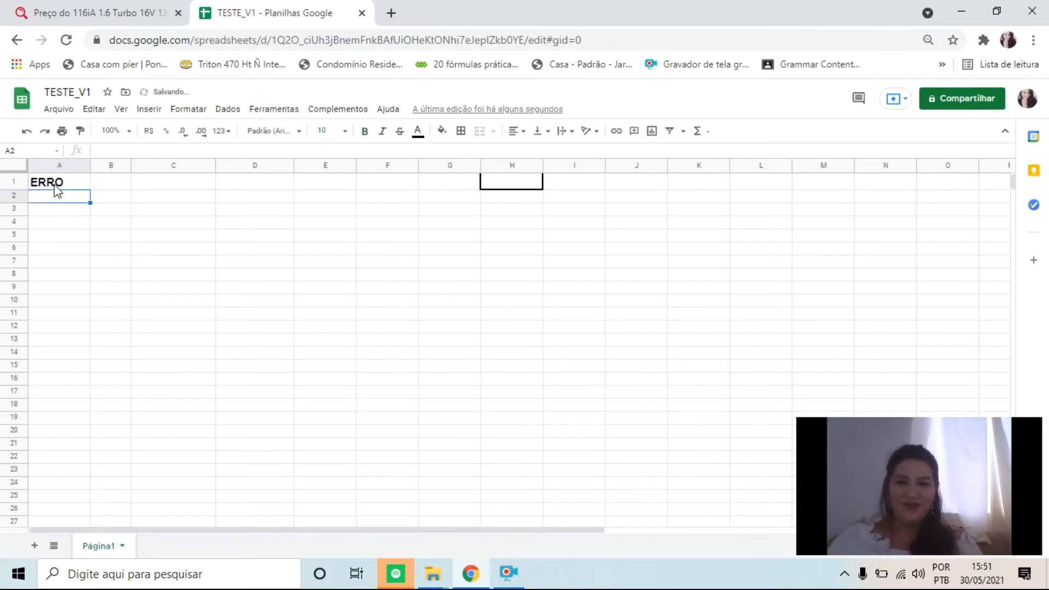
# Test the false case of A1's formula by entering 1 and then 2 in cell H1
pyautogui.press('Up')
pyautogui.press('Right')
pyautogui.press('Right')
pyautogui.press('Right')
pyautogui.press('Right')
pyautogui.press('Right')
pyautogui.press('Right')
pyautogui.press('Right')
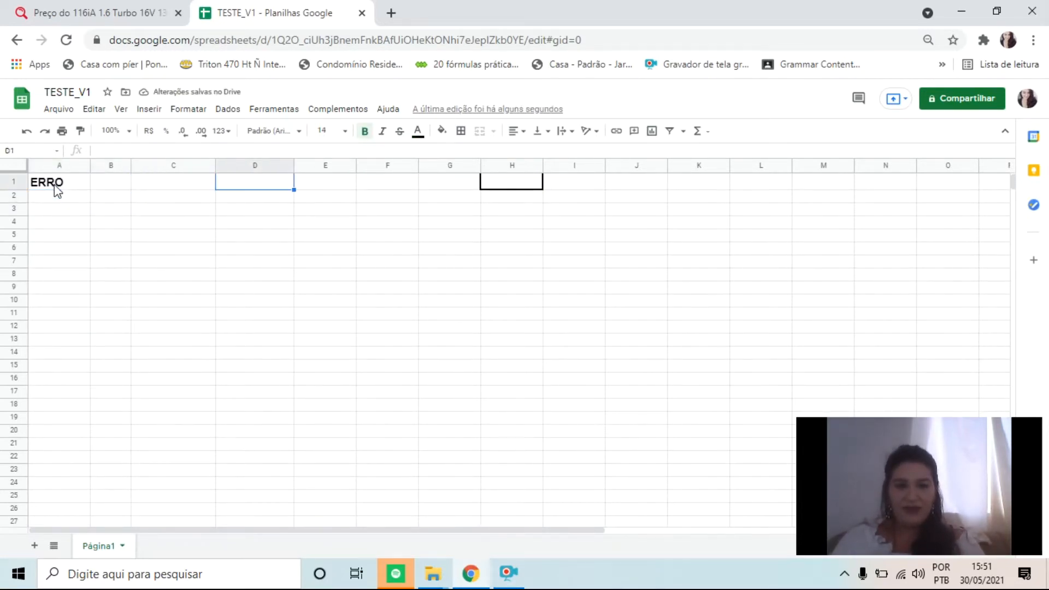
pyautogui.write('1')
pyautogui.press('Return')
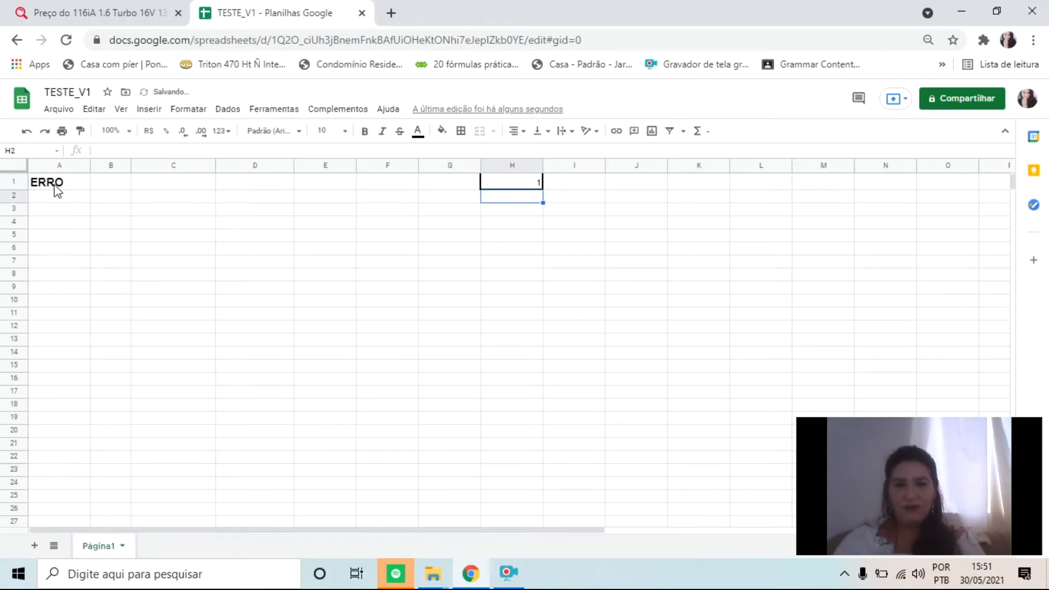
pyautogui.press('Up')
pyautogui.write('2')
pyautogui.press('Return')
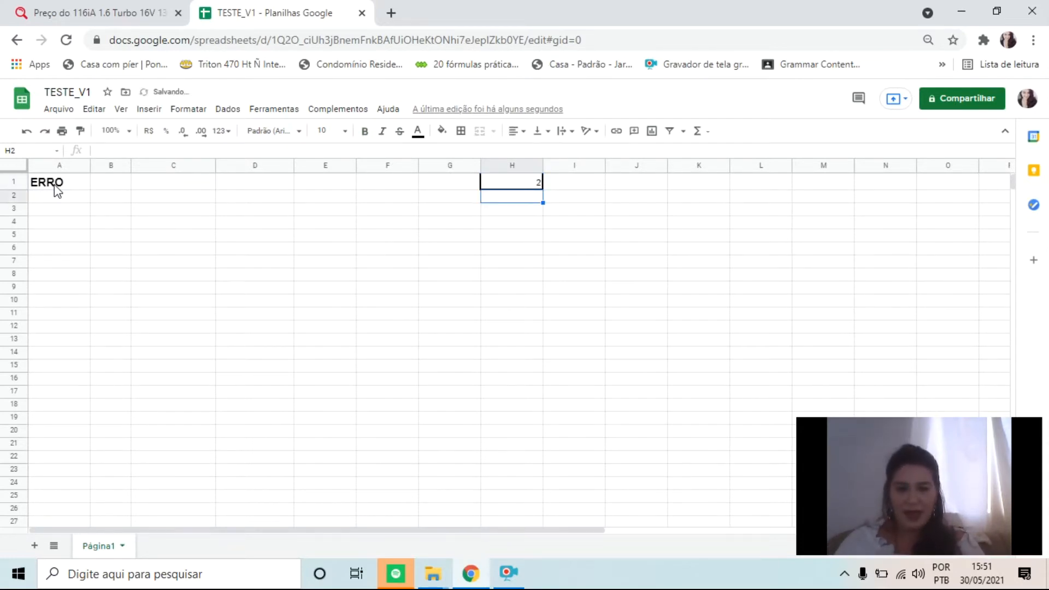
# Test the true case by entering 3 and then 5 in H1, and select A1 to review its formula
pyautogui.press('Up')
pyautogui.write('3')
pyautogui.press('Return')
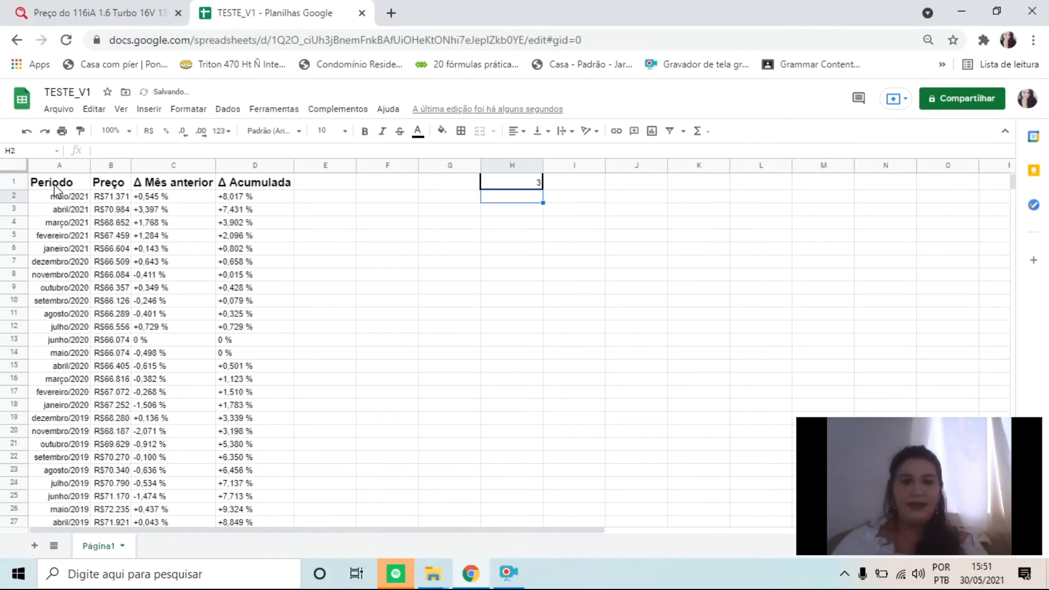
pyautogui.press('Up')
pyautogui.write('5')
pyautogui.press('Return')
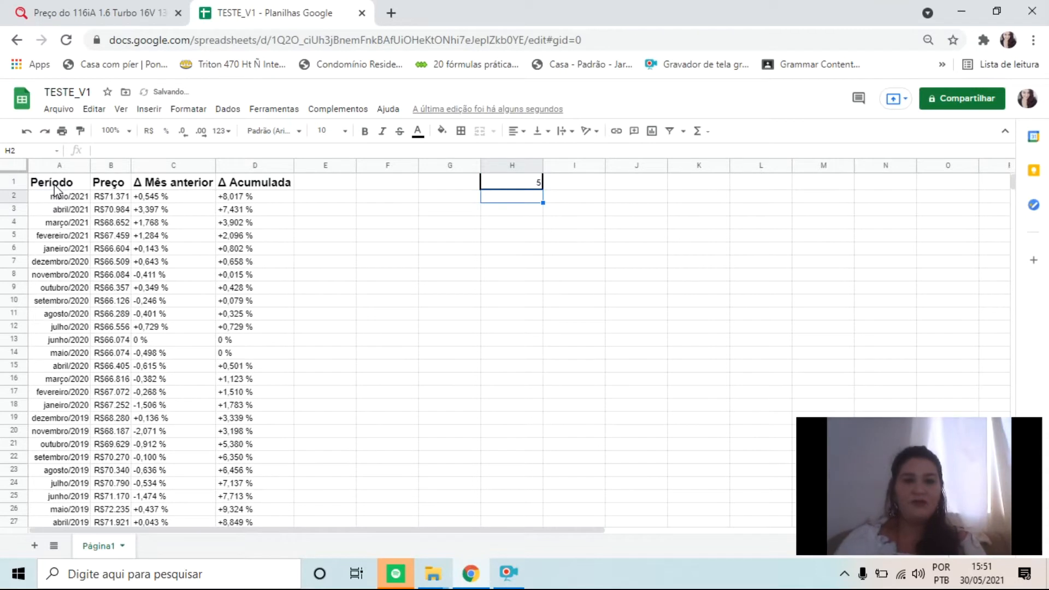
pyautogui.press('Up')
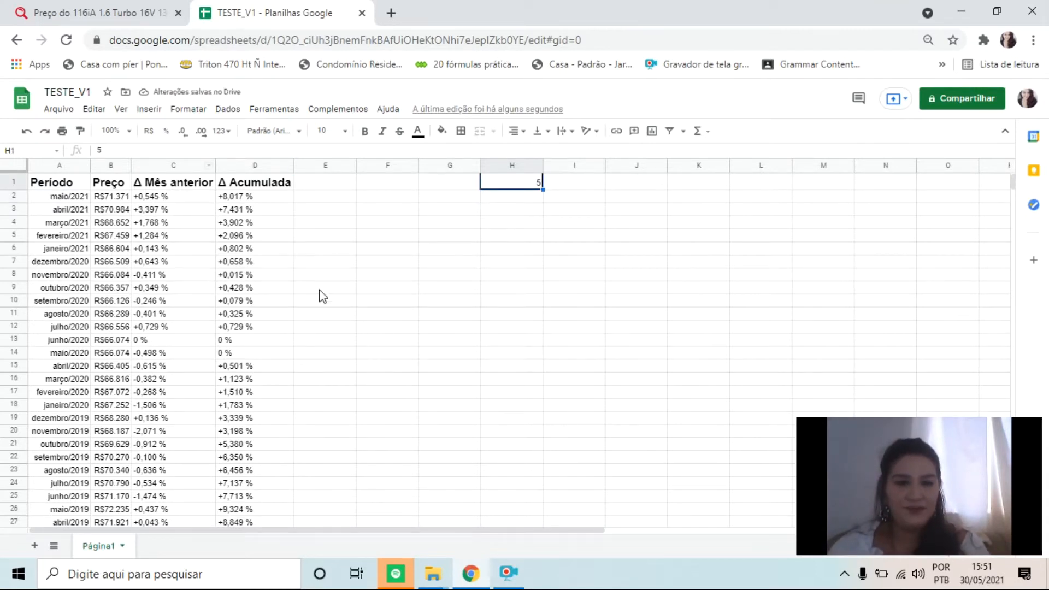
pyautogui.click(83, 183)
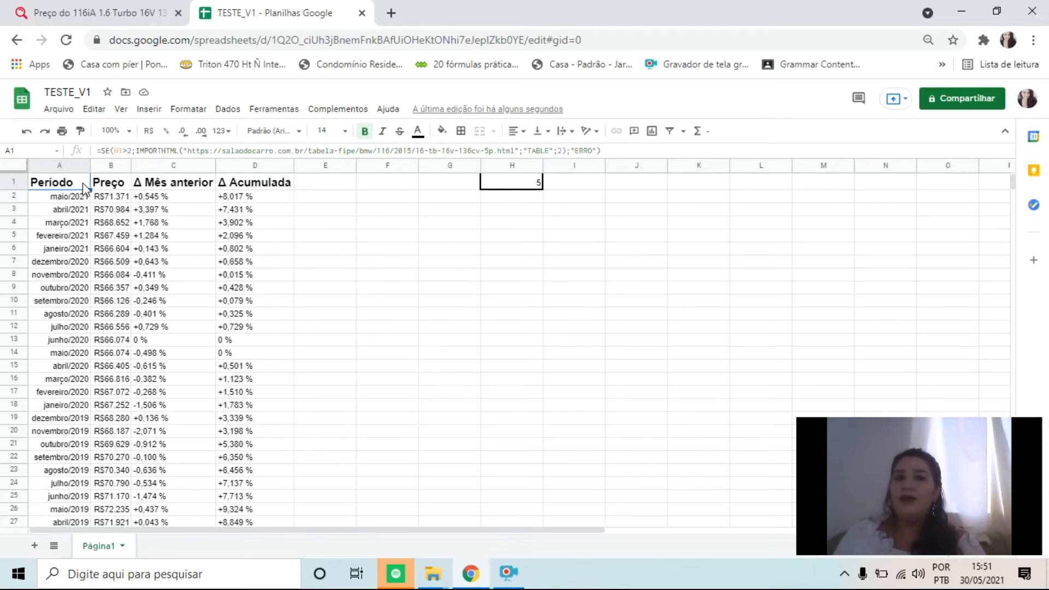
# Enter 0 in H1 to test the false case of A1's SE formula
pyautogui.click(126, 150)
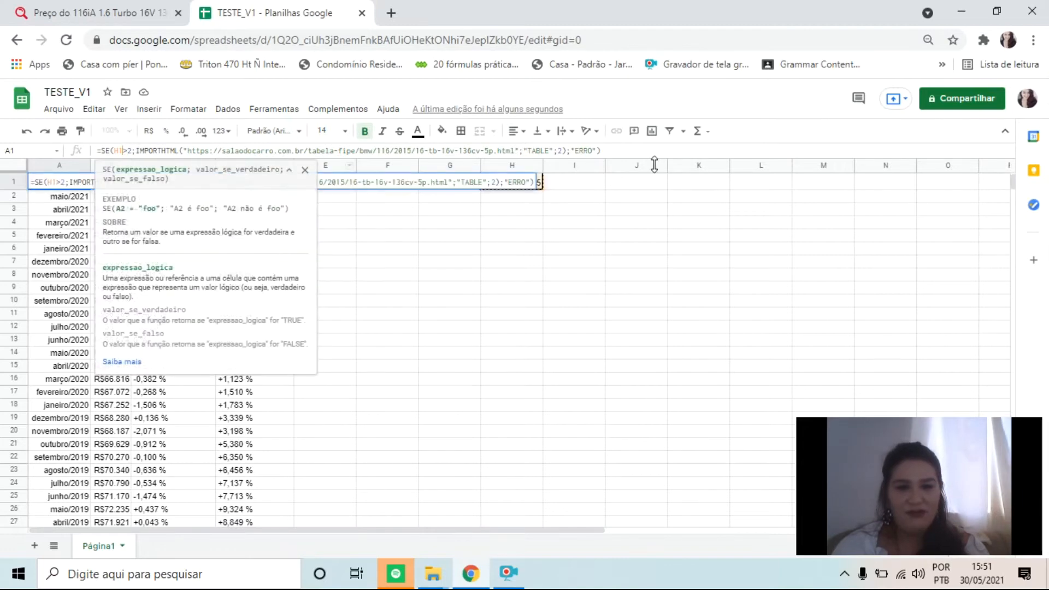
pyautogui.click(531, 185)
pyautogui.write('0')
pyautogui.press('Return')
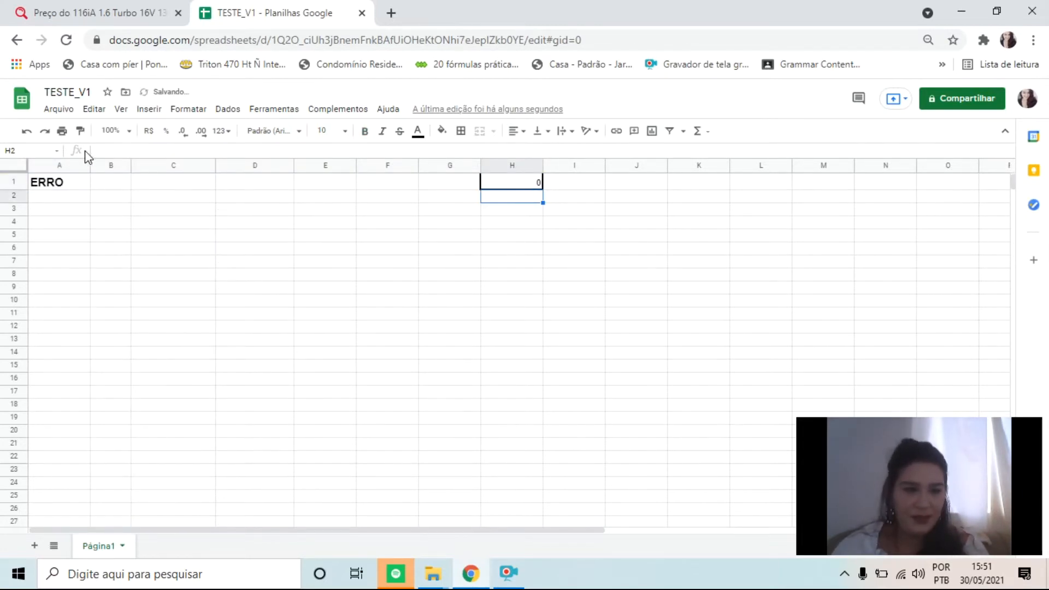
# Change the logical expression in A1's SE formula to H1>=2
pyautogui.click(85, 186)
pyautogui.click(126, 151)
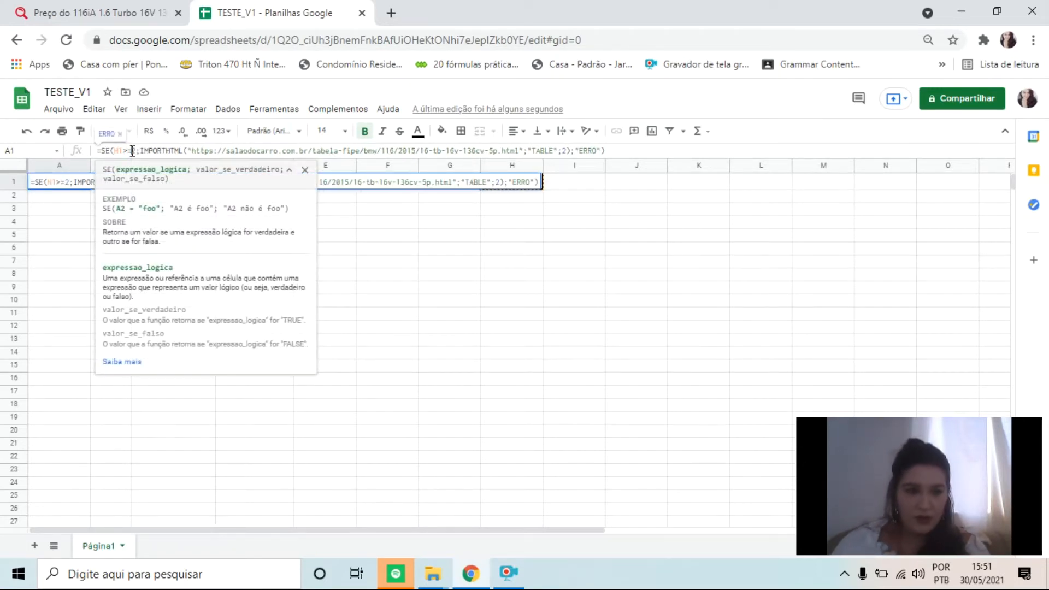
pyautogui.press('Return')
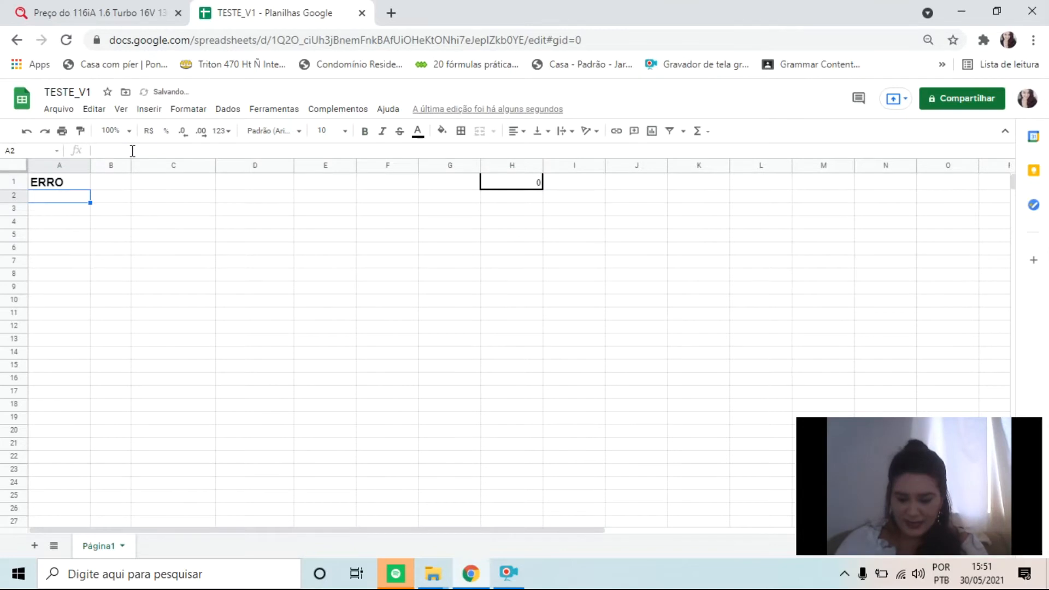
# Test the revised condition in A1 by entering 2 and then 1 in cell H1
pyautogui.press('Up')
pyautogui.press('Right')
pyautogui.press('Right')
pyautogui.press('Right')
pyautogui.press('Right')
pyautogui.press('Right')
pyautogui.press('Right')
pyautogui.press('Right')
pyautogui.write('02')
pyautogui.press('Return')
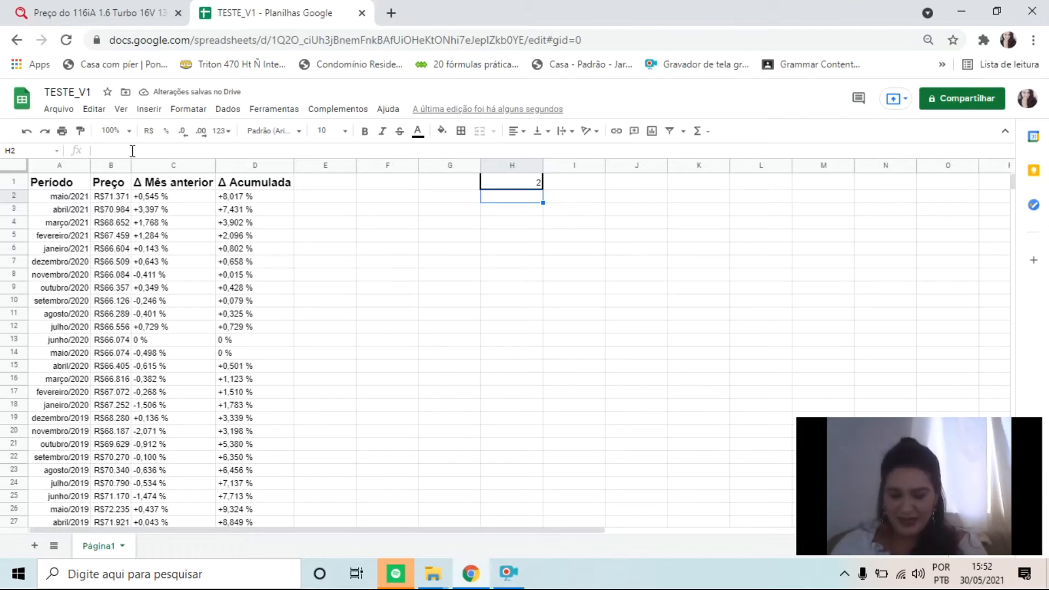
pyautogui.press('Up')
pyautogui.write('1')
pyautogui.press('Return')
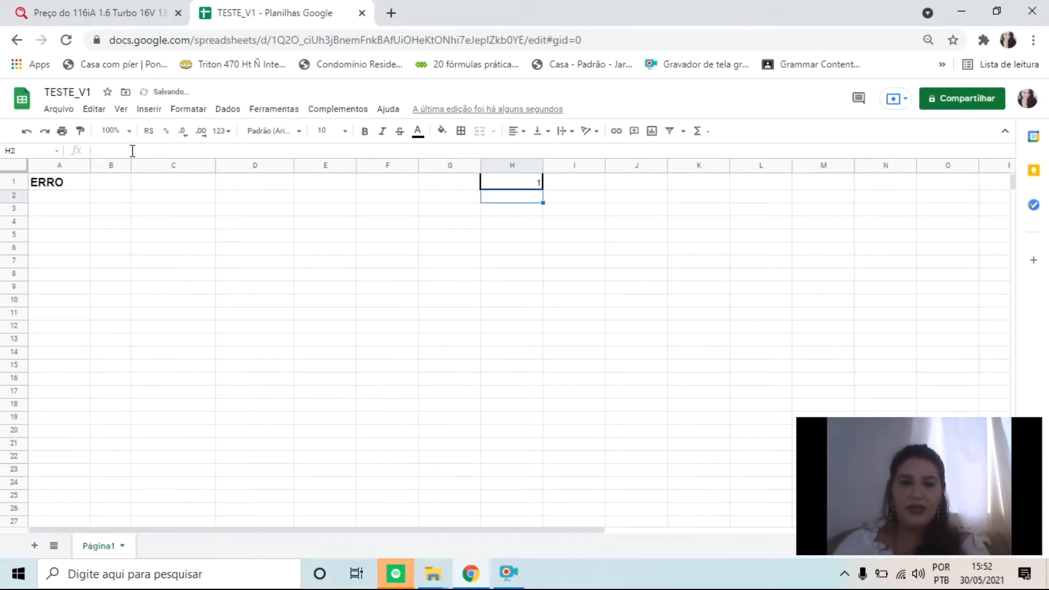
# Replace the valor_se_falso text in A1's SE formula with "JANELA"
pyautogui.click(518, 183)
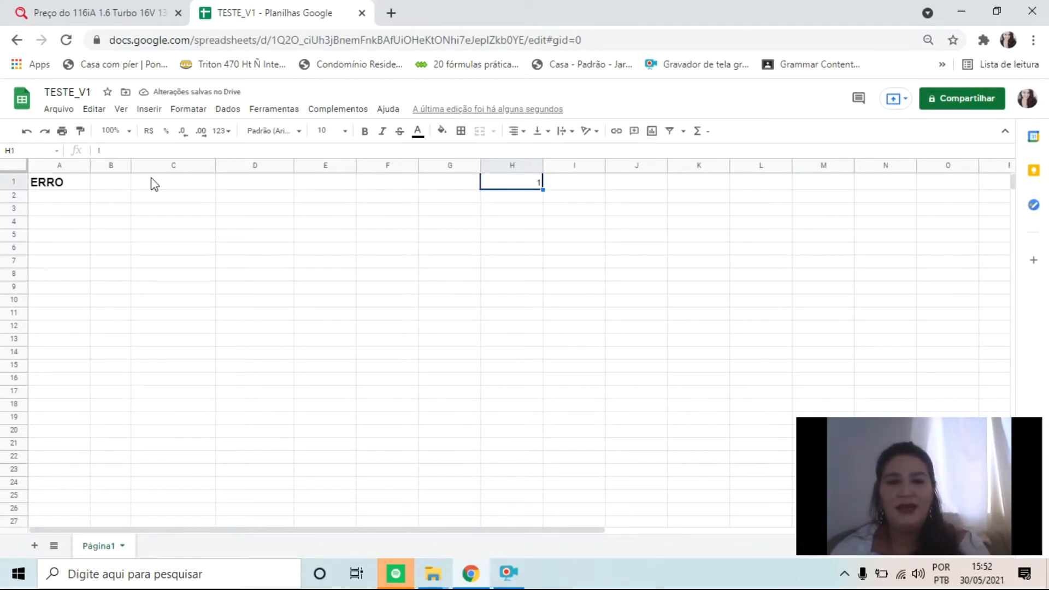
pyautogui.click(67, 185)
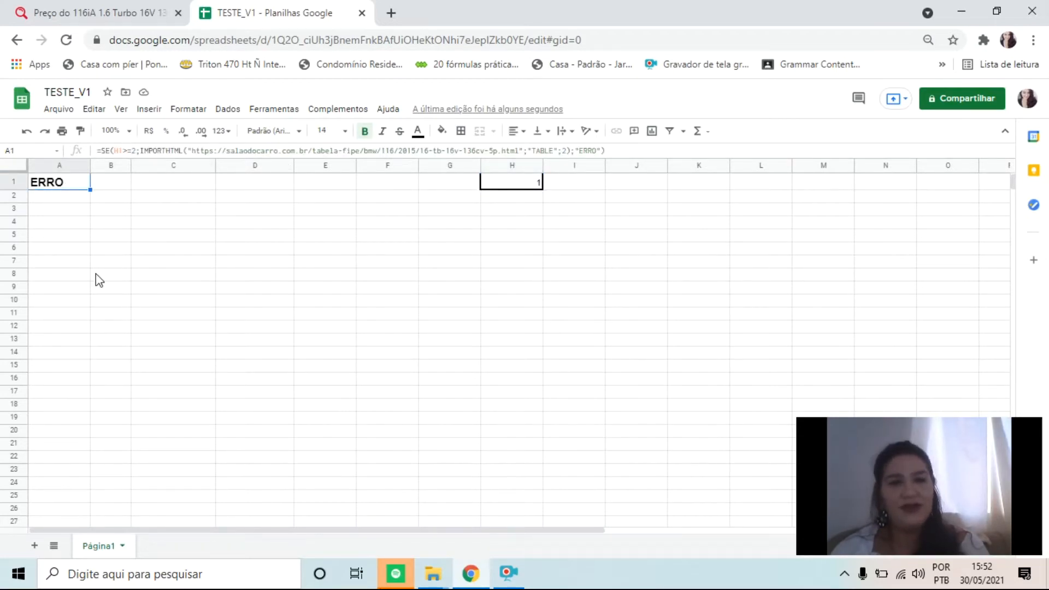
pyautogui.click(598, 150)
pyautogui.press('BackSpace')
pyautogui.press('BackSpace')
pyautogui.press('BackSpace')
pyautogui.press('BackSpace')
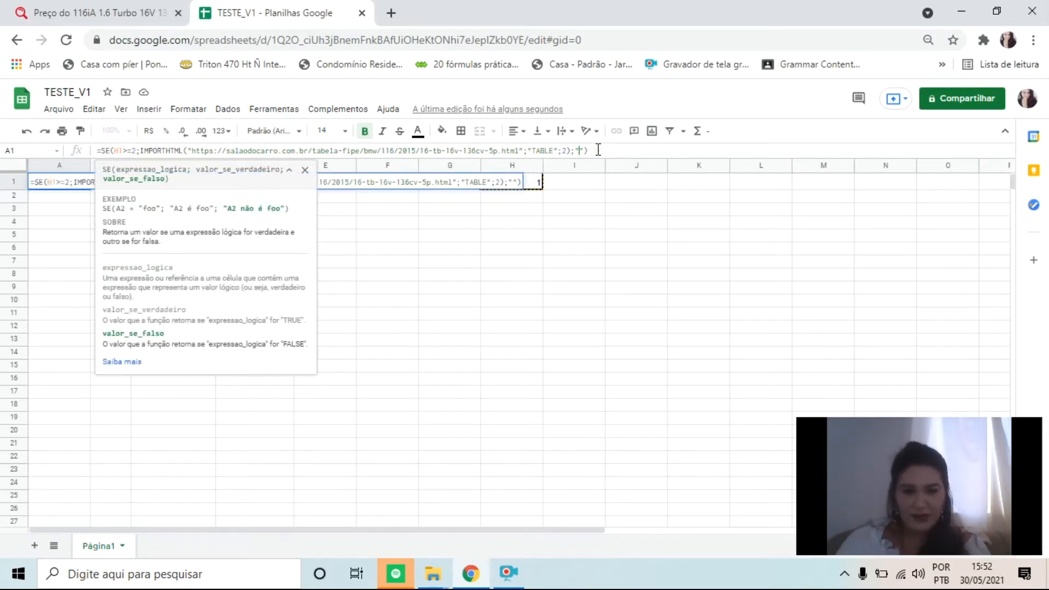
pyautogui.write('JANELA')
pyautogui.press('Return')
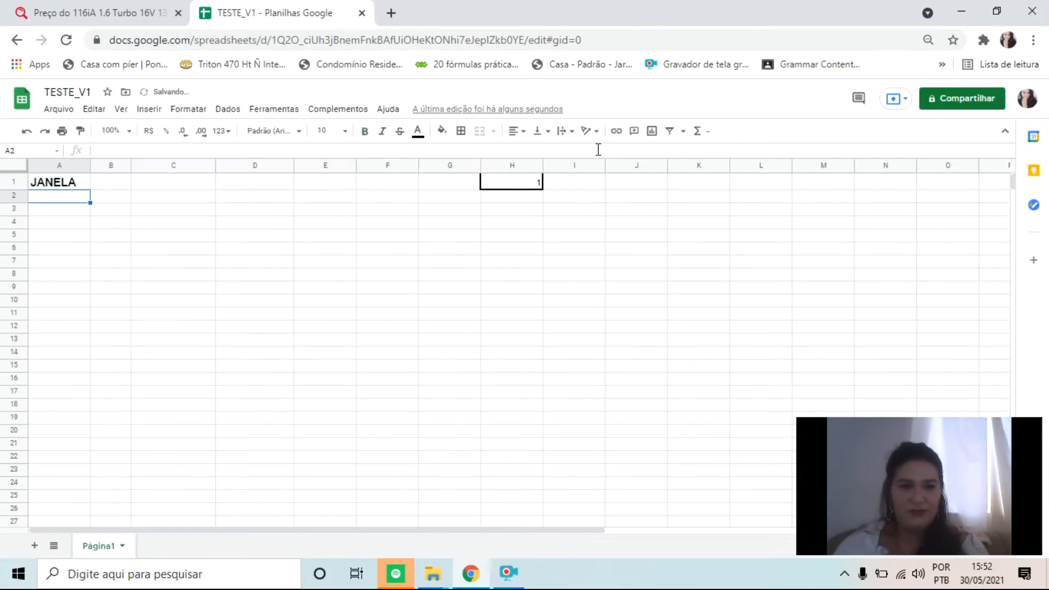
pyautogui.press('Up')
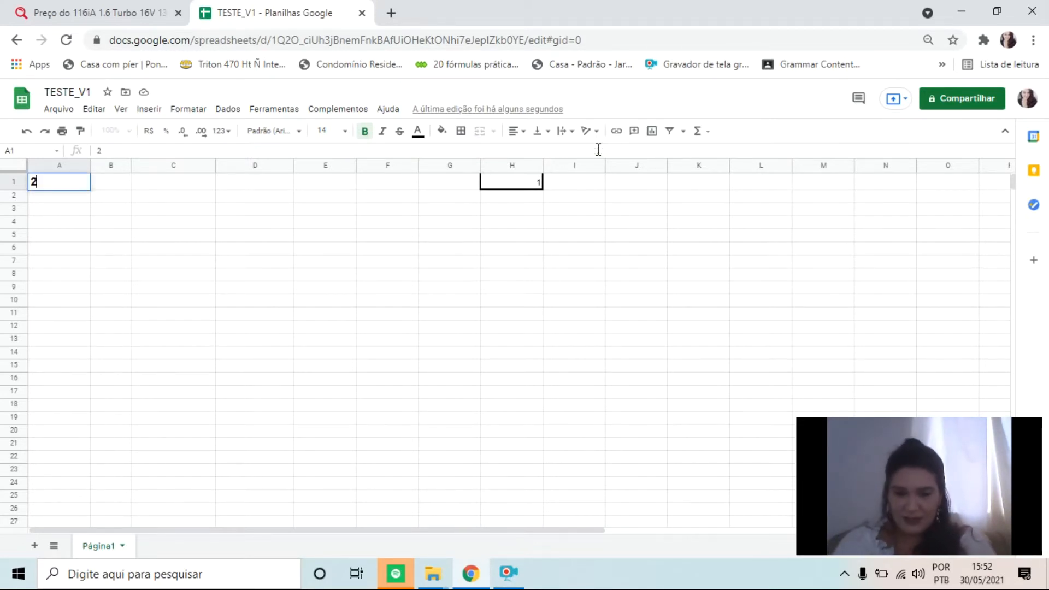
pyautogui.press('Return')
pyautogui.press('Up')
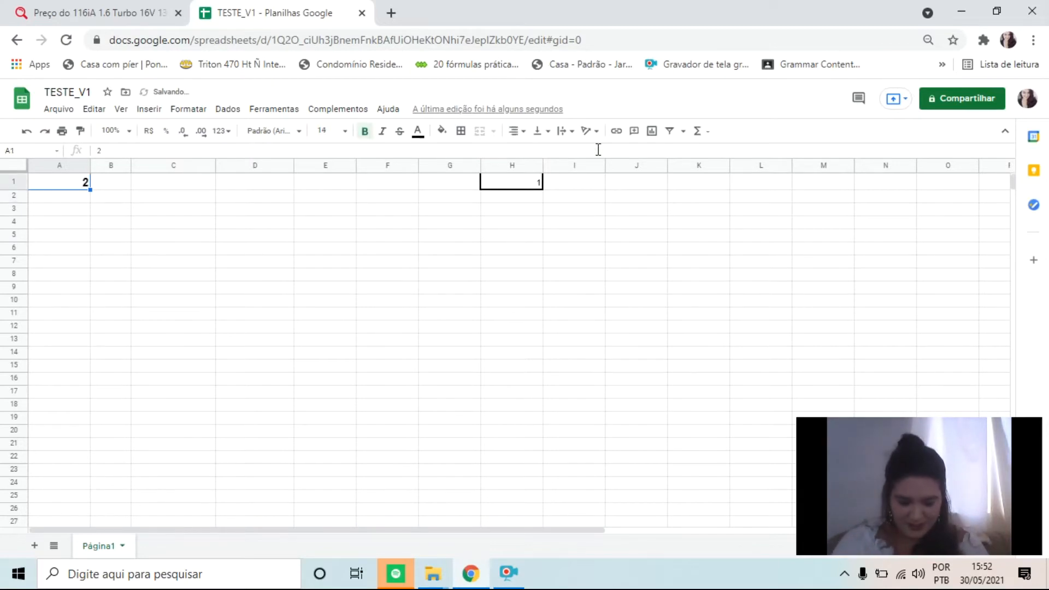
# Set H1 to 2 so that A1's formula evaluates the H1>=2 condition as true
pyautogui.press('Right')
pyautogui.press('Right')
pyautogui.press('Right')
pyautogui.press('Right')
pyautogui.press('Right')
pyautogui.press('Right')
pyautogui.press('Right')
pyautogui.press('Right')
pyautogui.press('Left')
pyautogui.write('2')
pyautogui.press('Return')
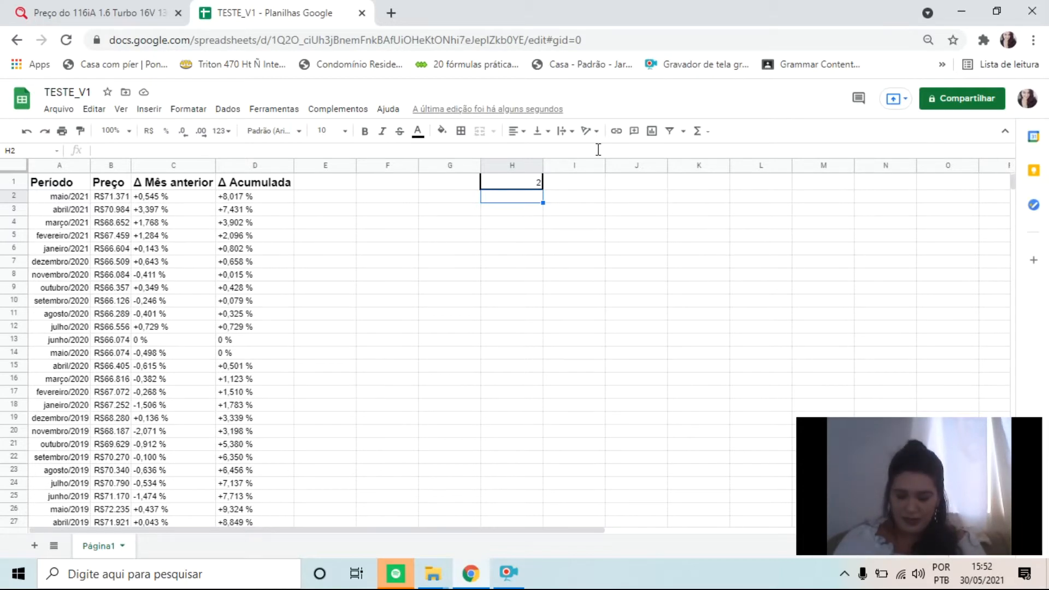
# Change the valor_se_falso text in A1's SE formula back to "ERRO"
pyautogui.press('Up')
pyautogui.press('Left')
pyautogui.press('Left')
pyautogui.press('Left')
pyautogui.press('Left')
pyautogui.press('Left')
pyautogui.press('Left')
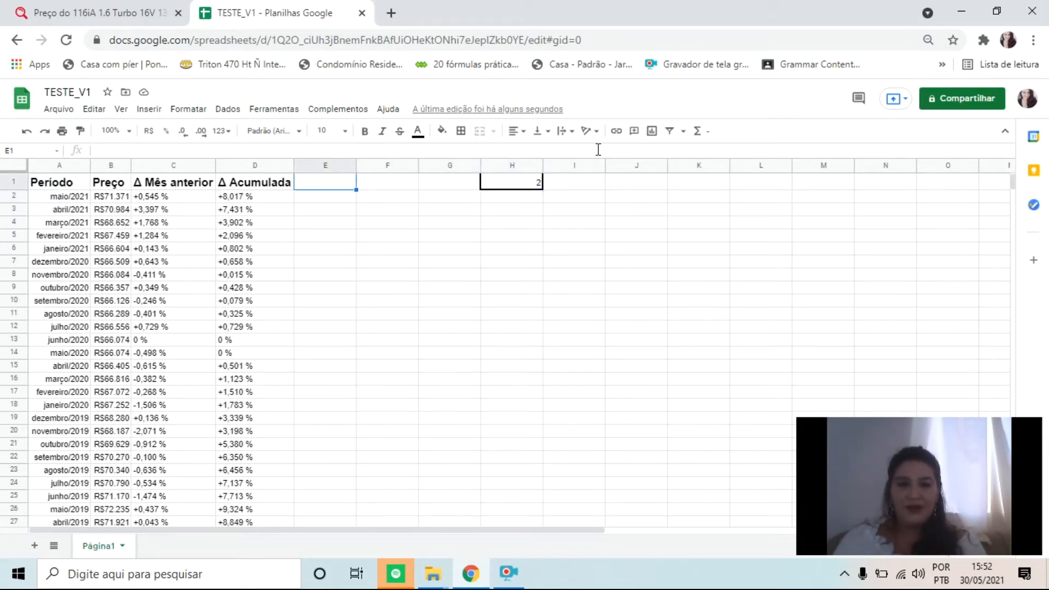
pyautogui.press('Left')
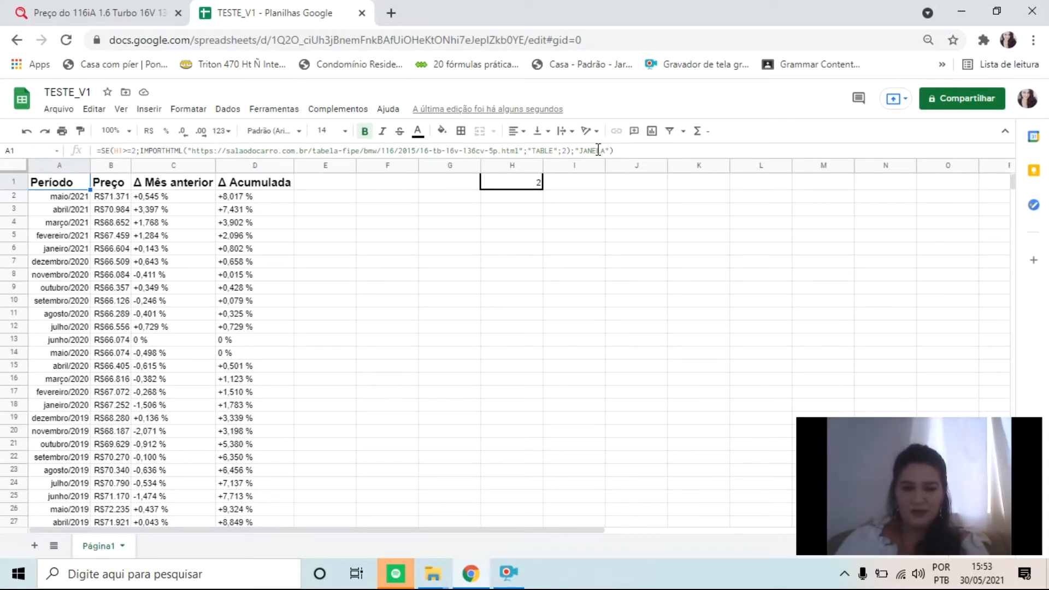
pyautogui.click(598, 150)
pyautogui.press('BackSpace')
pyautogui.press('BackSpace')
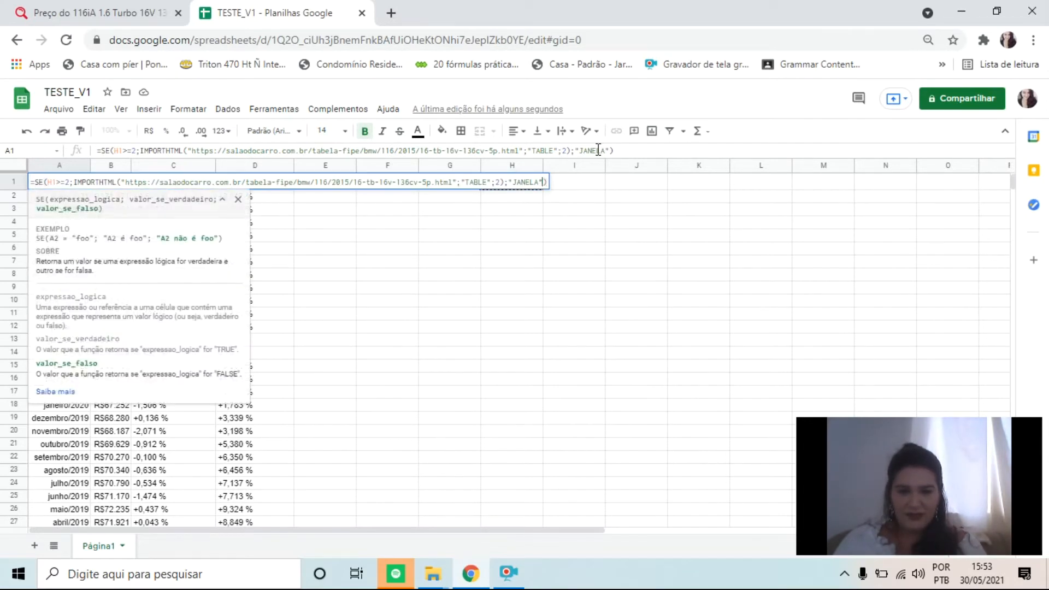
pyautogui.press('BackSpace')
pyautogui.press('BackSpace')
pyautogui.press('BackSpace')
pyautogui.press('BackSpace')
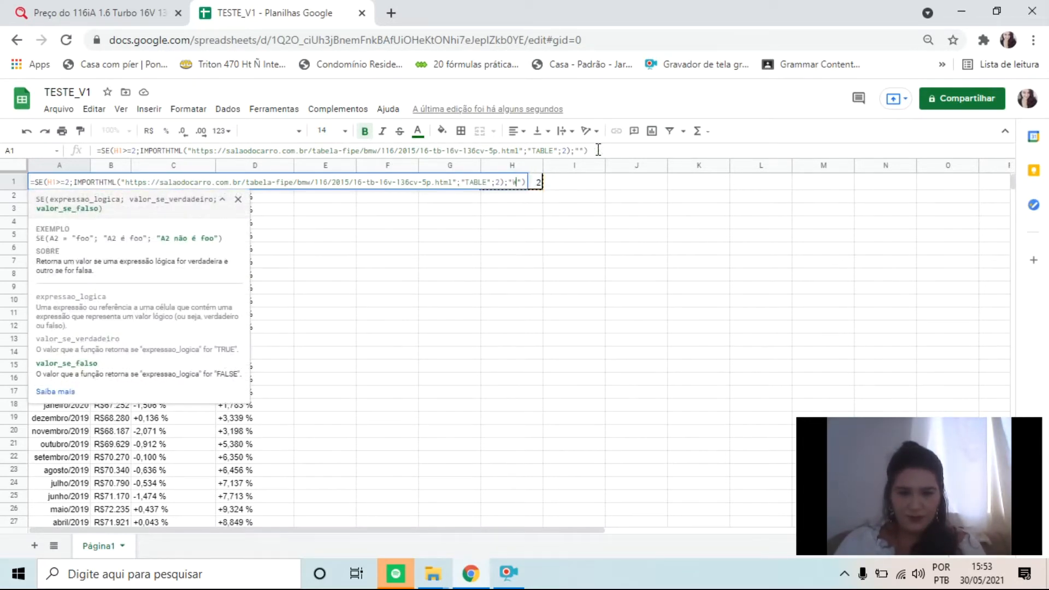
pyautogui.write('W')
pyautogui.press('BackSpace')
pyautogui.write('ERRO')
pyautogui.press('Return')
pyautogui.press('Up')
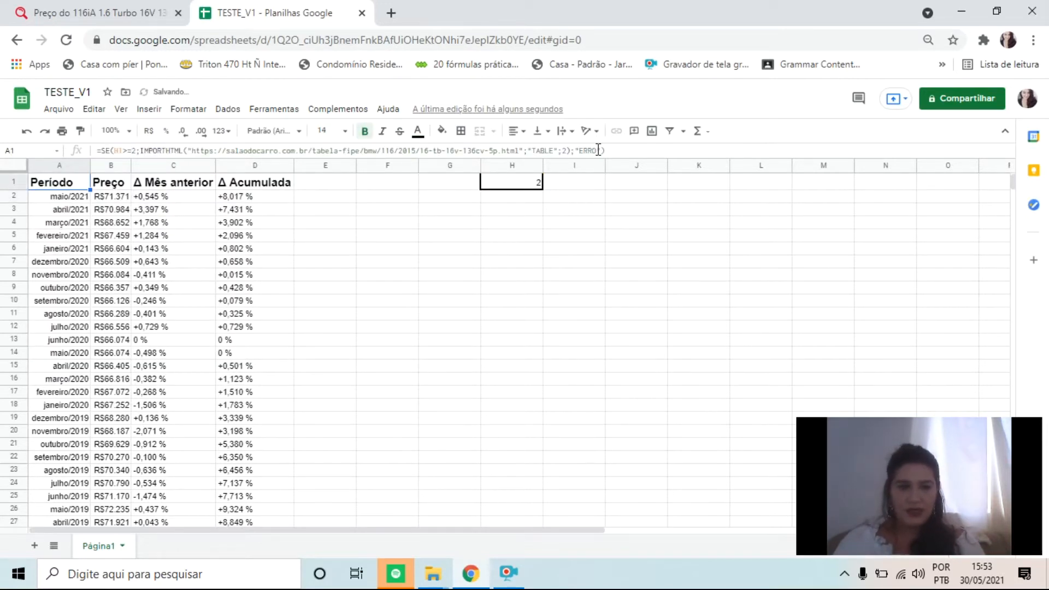
pyautogui.press('Right')
pyautogui.press('Right')
pyautogui.press('Right')
pyautogui.press('Right')
pyautogui.press('Left')
pyautogui.press('Left')
pyautogui.press('Left')
pyautogui.press('Left')
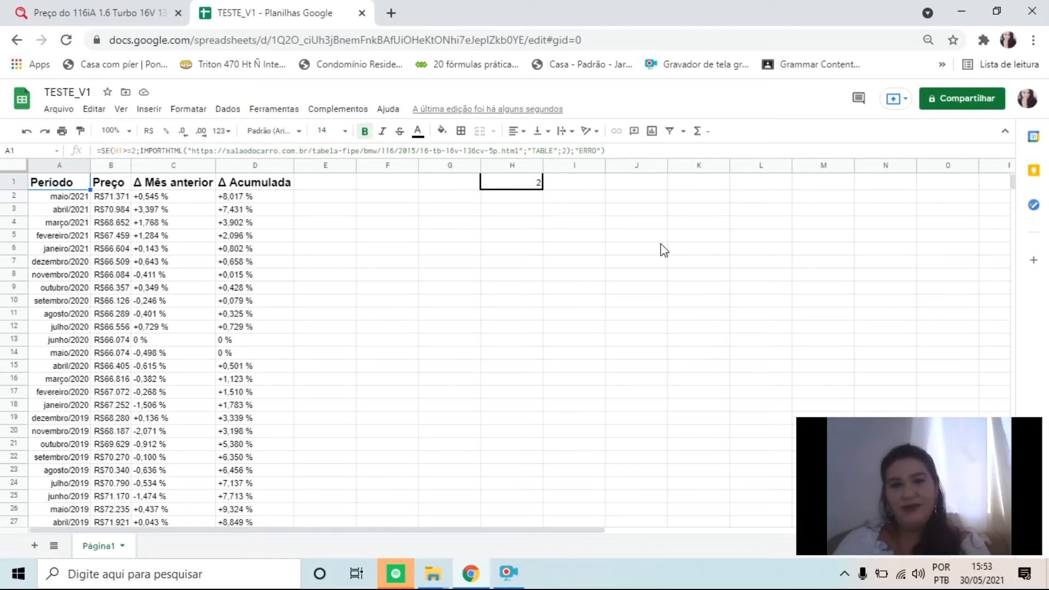
pyautogui.click(508, 573)
pyautogui.click(504, 578)
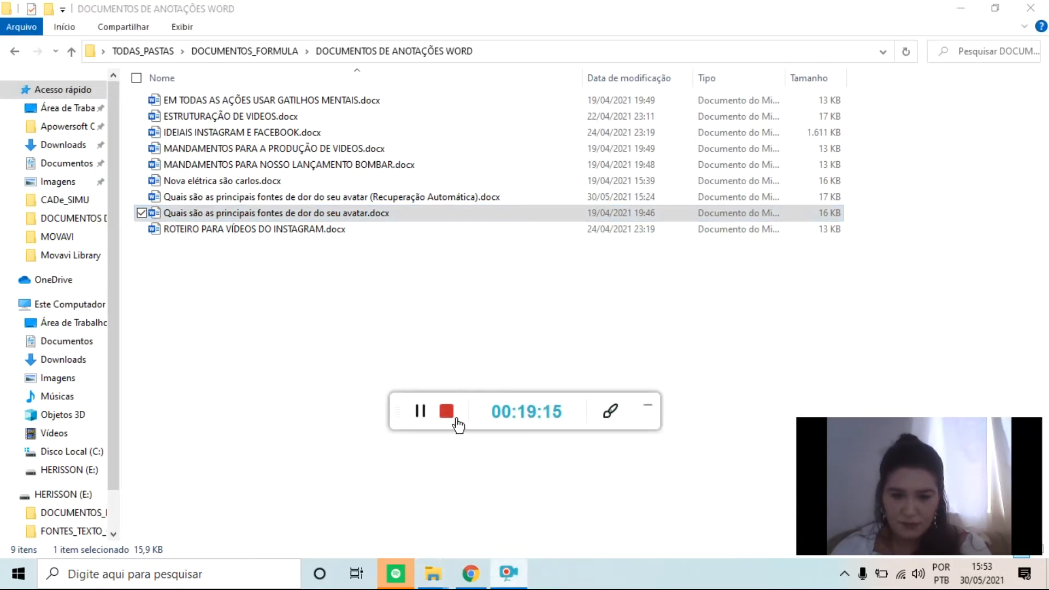
pyautogui.click(419, 414)
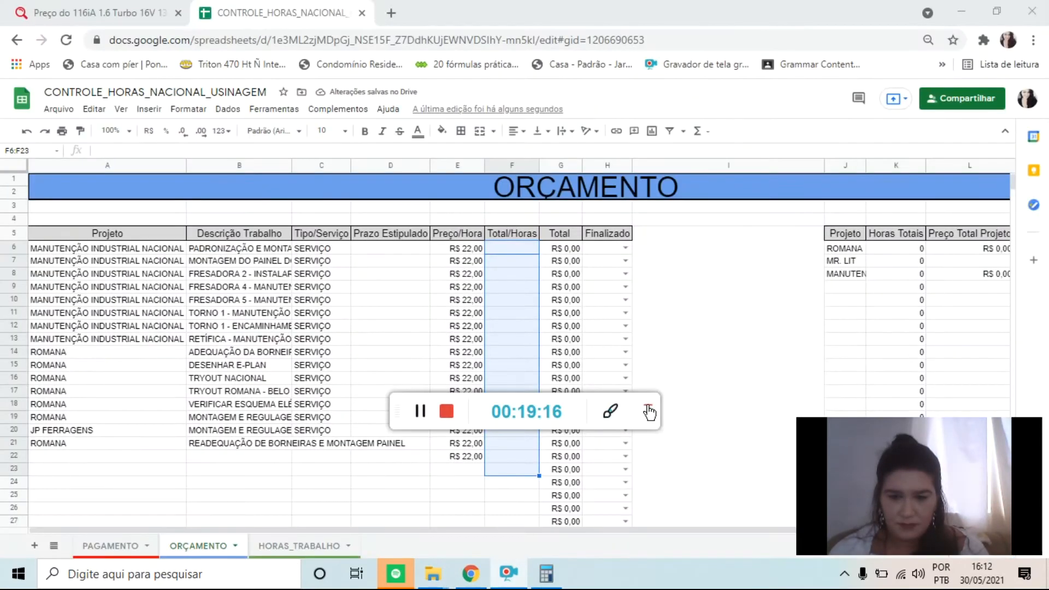
pyautogui.click(649, 412)
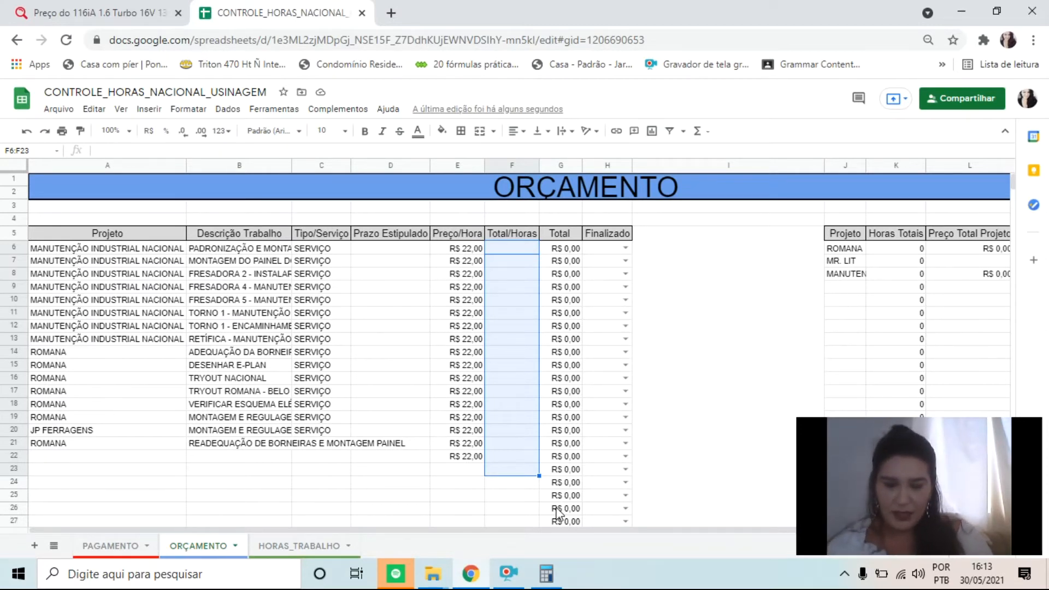
# In the ORÇAMENTO sheet of CONTROLE_HORAS_NACIONAL_USINAGEM, narrow the empty column I between the two tables and select F6
pyautogui.moveTo(471, 574)
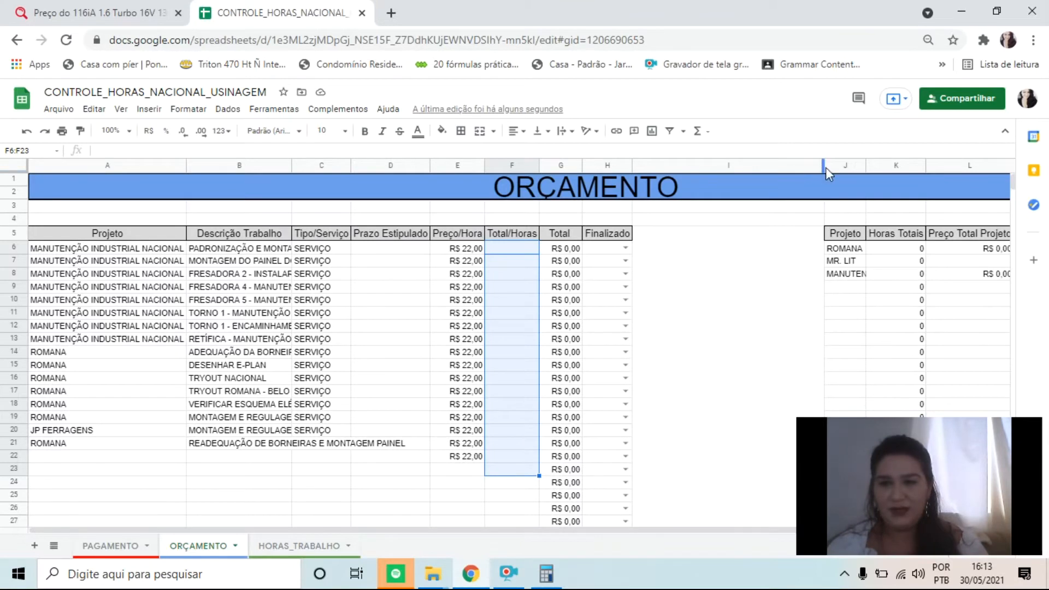
pyautogui.moveTo(823, 167); pyautogui.dragTo(678, 165)
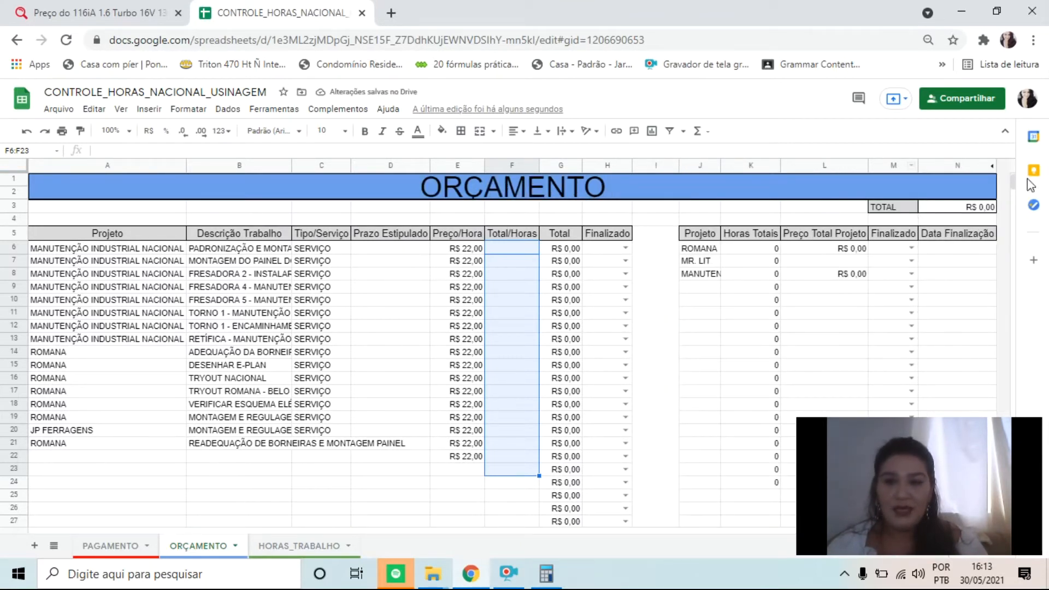
pyautogui.click(529, 247)
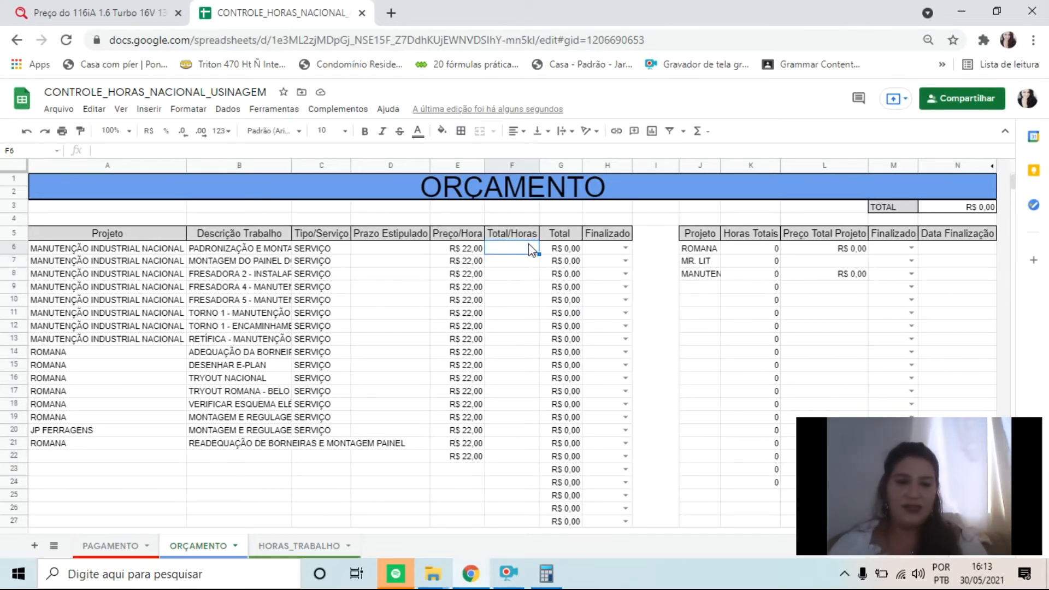
# Review the job descriptions in B5:B27 of the HORAS_TRABALHO sheet and return to ORÇAMENTO
pyautogui.click(315, 544)
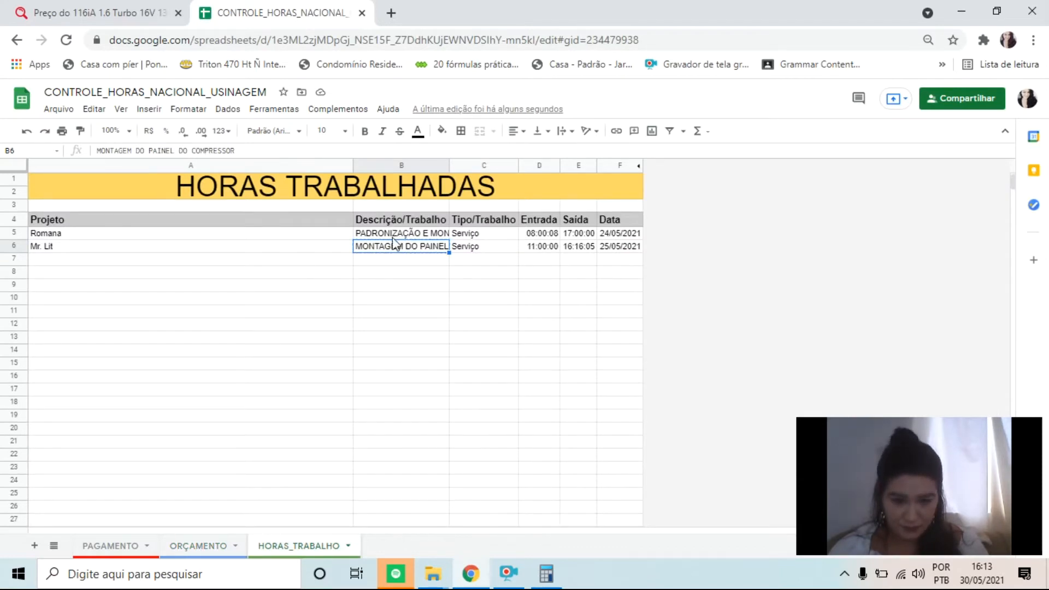
pyautogui.moveTo(399, 238); pyautogui.dragTo(399, 522)
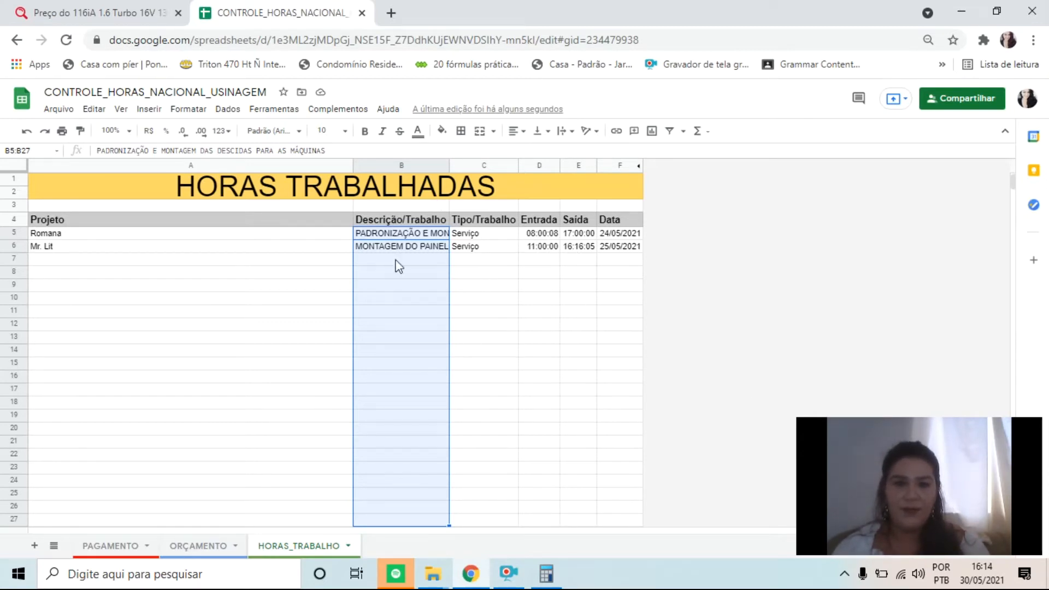
pyautogui.click(221, 553)
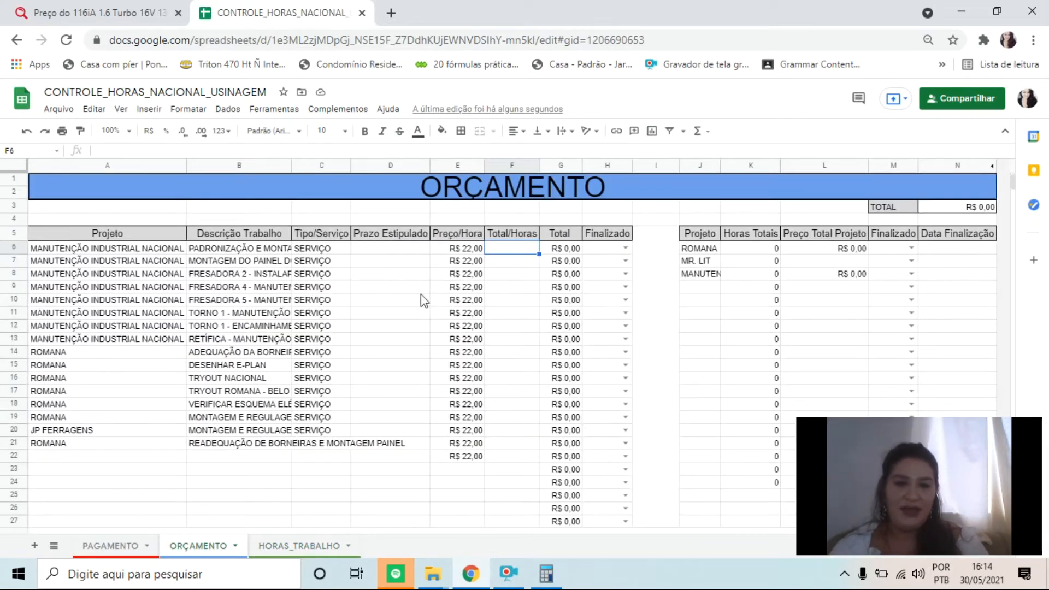
# Try 8,5 hours in the first Total/Horas cell, F6, to check the Total calculation, and clear the cell again
pyautogui.moveTo(516, 247); pyautogui.dragTo(513, 471)
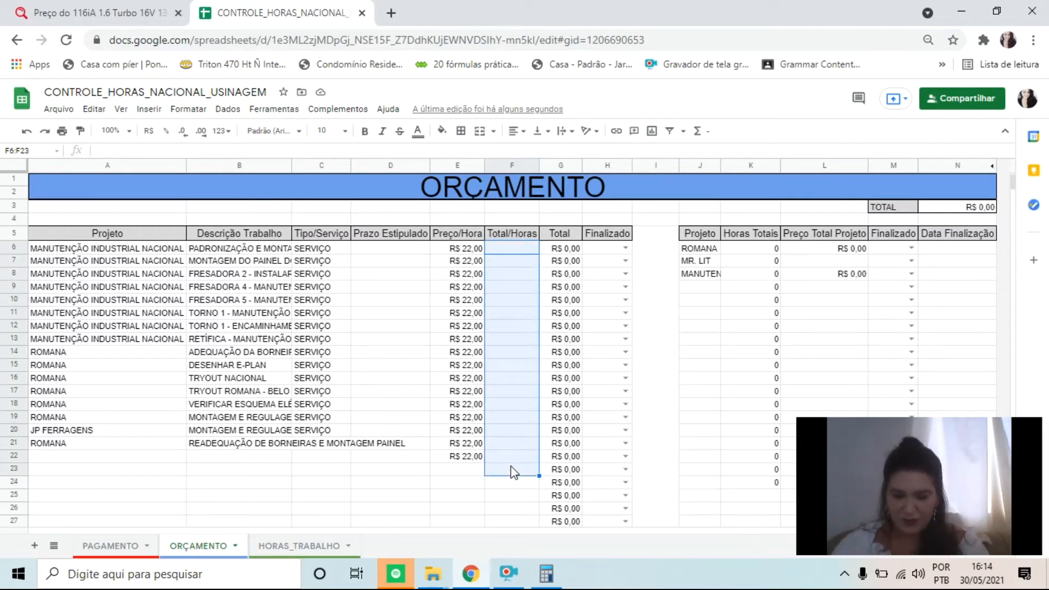
pyautogui.write('8,5')
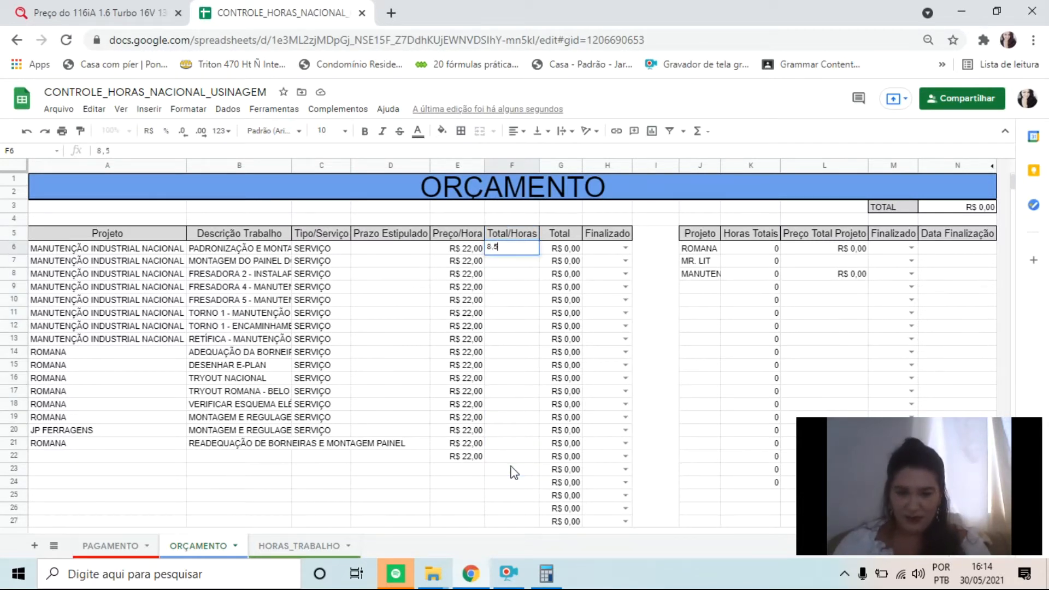
pyautogui.press('Return')
pyautogui.press('Up')
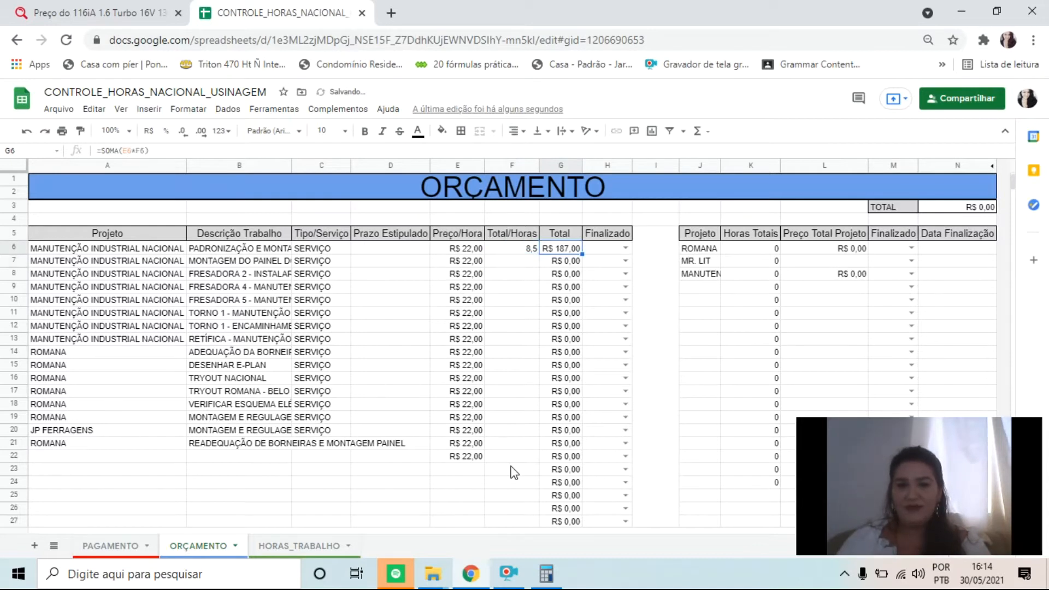
pyautogui.press('Delete')
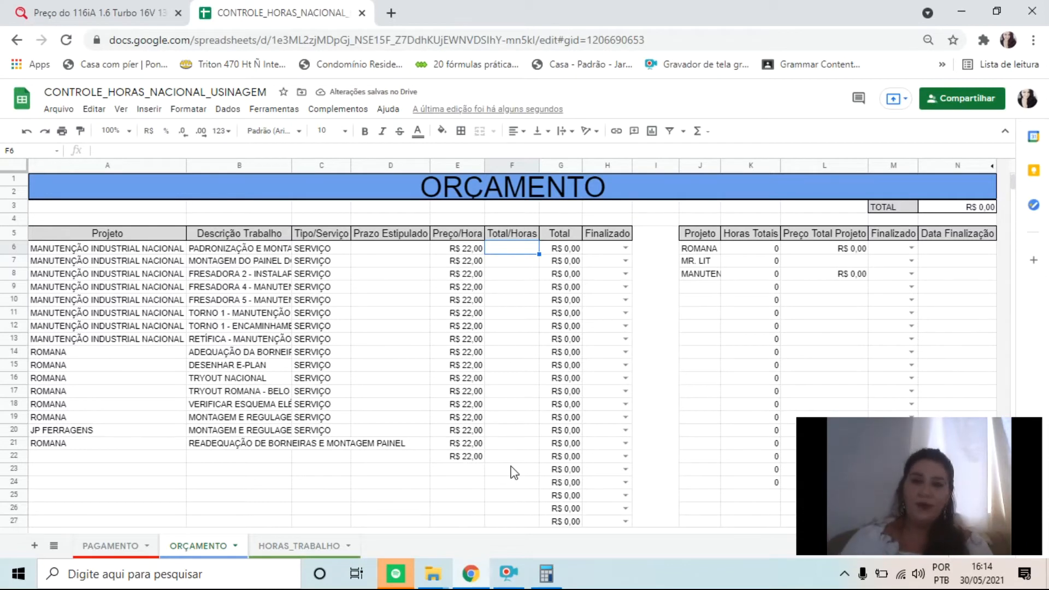
# In F6 of ORÇAMENTO, start an SE formula whose logical test compares B6 with cell B5 of HORAS_TRABALHO
pyautogui.write('=')
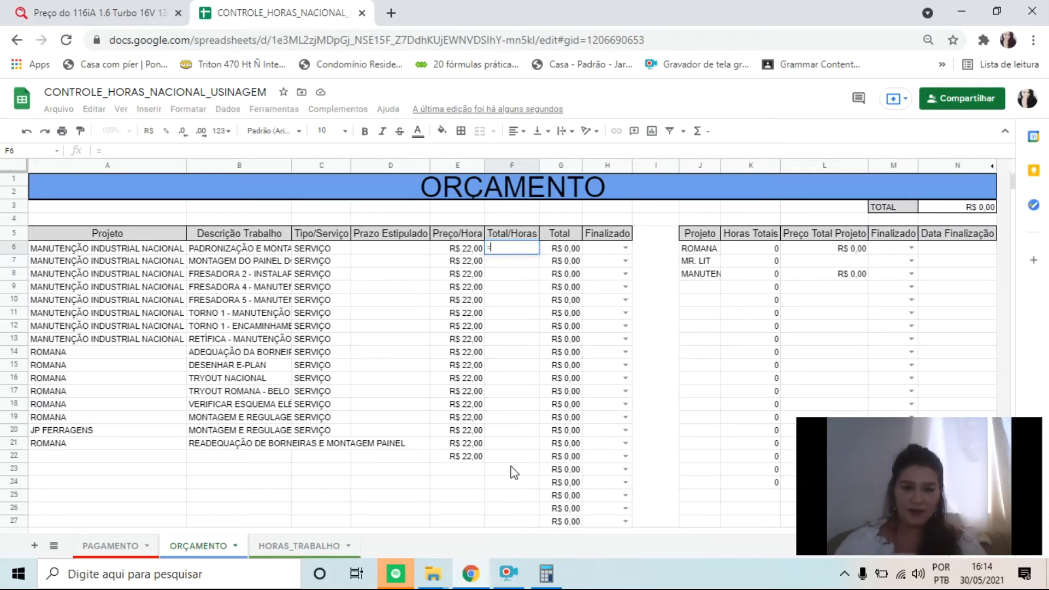
pyautogui.write('SE')
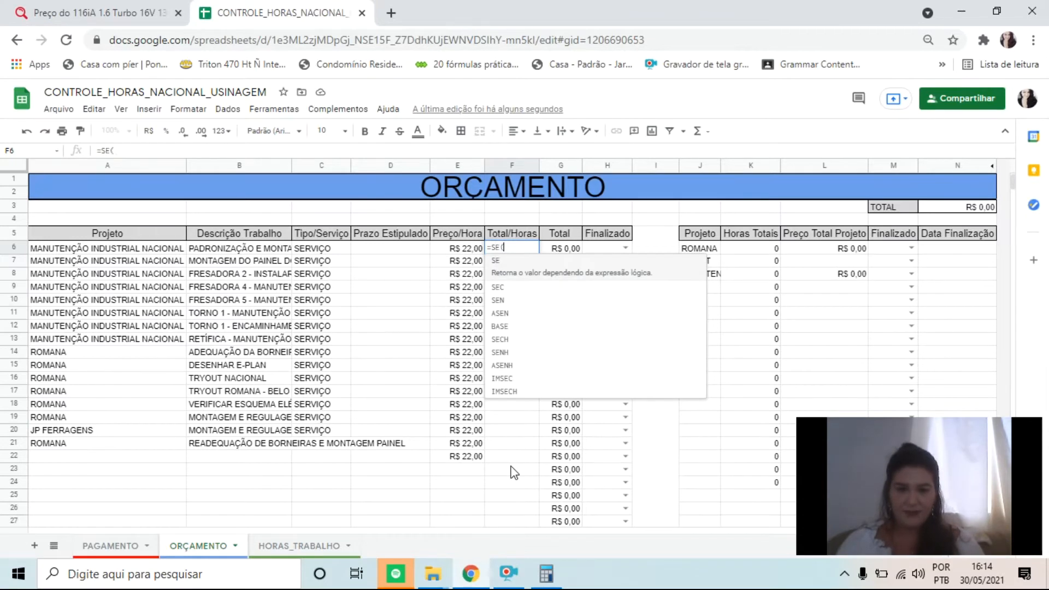
pyautogui.write('(')
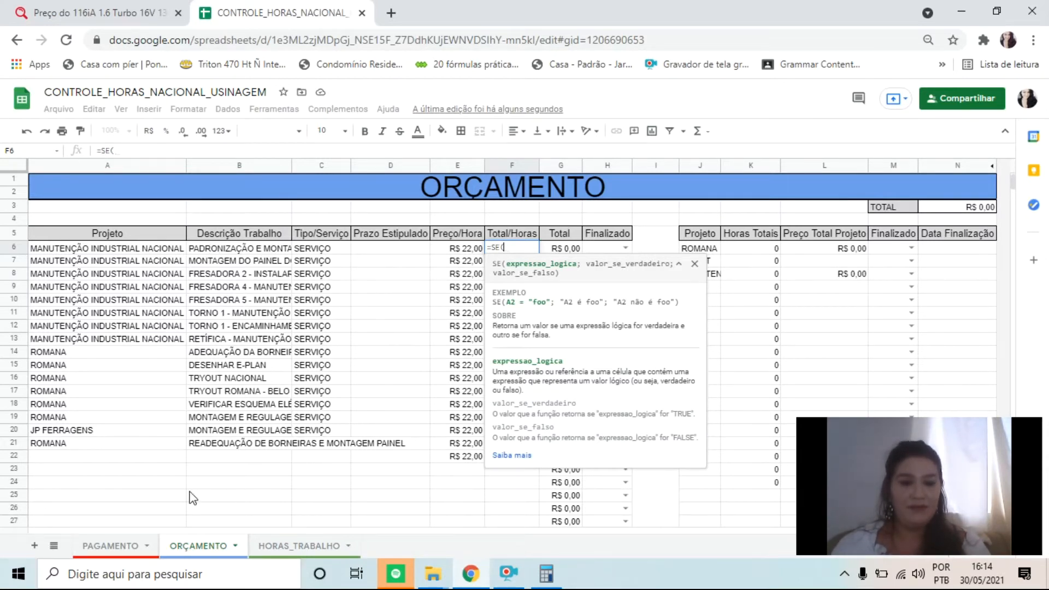
pyautogui.click(232, 248)
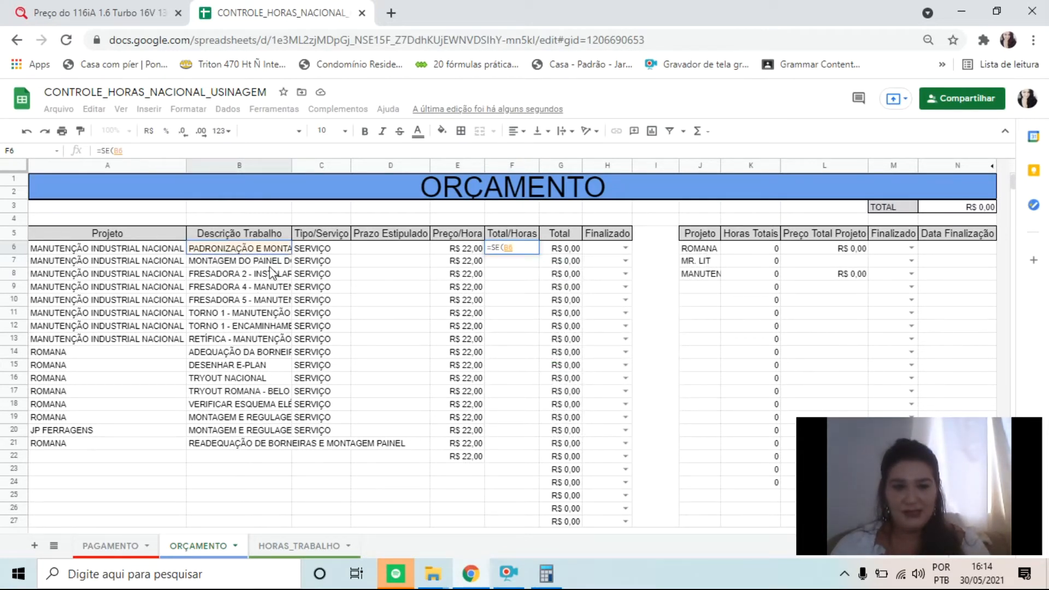
pyautogui.click(526, 249)
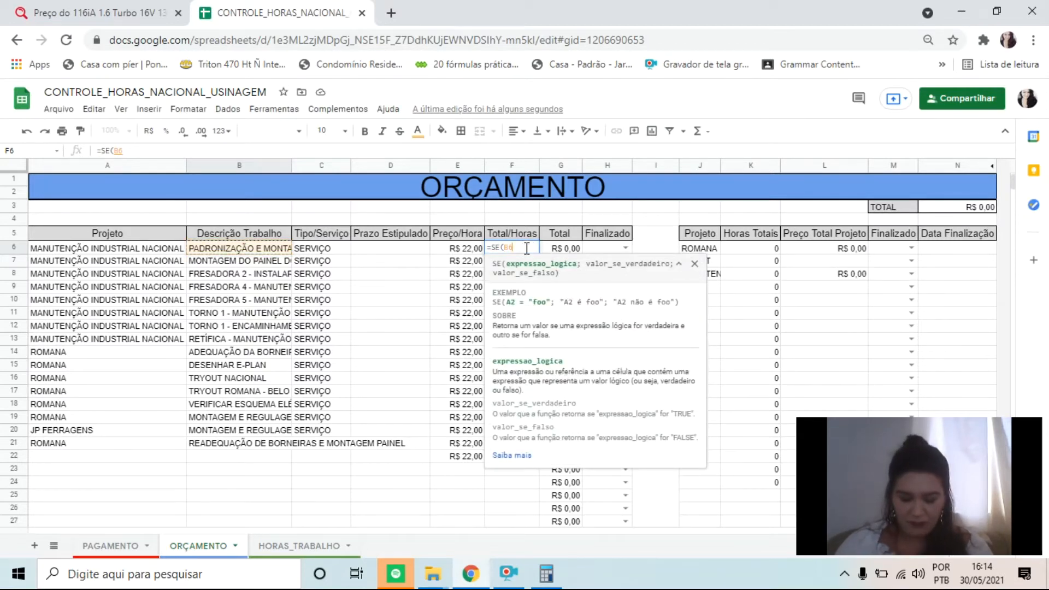
pyautogui.write('=')
pyautogui.click(309, 545)
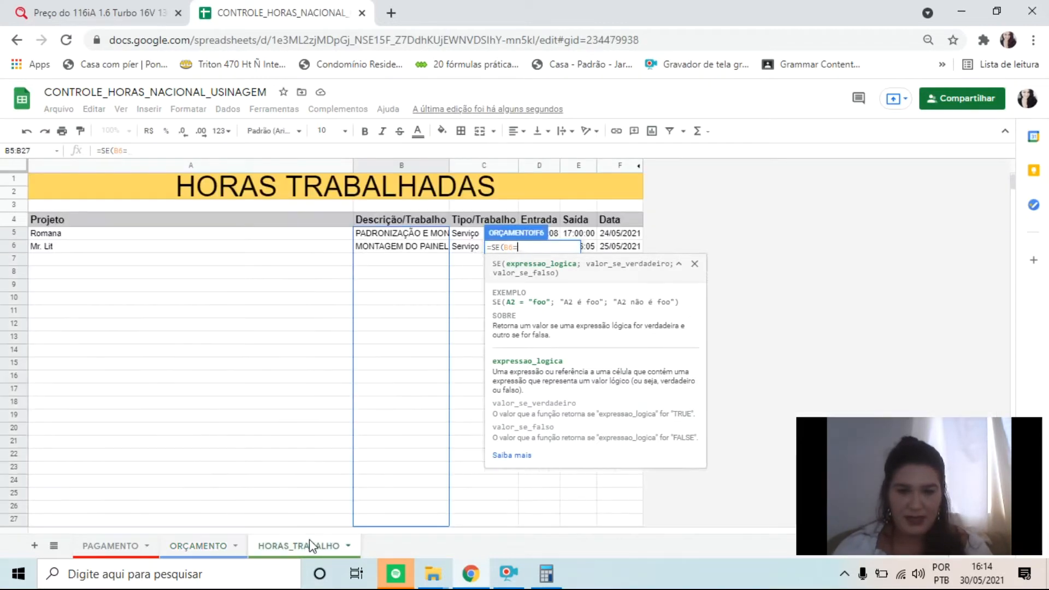
pyautogui.click(387, 235)
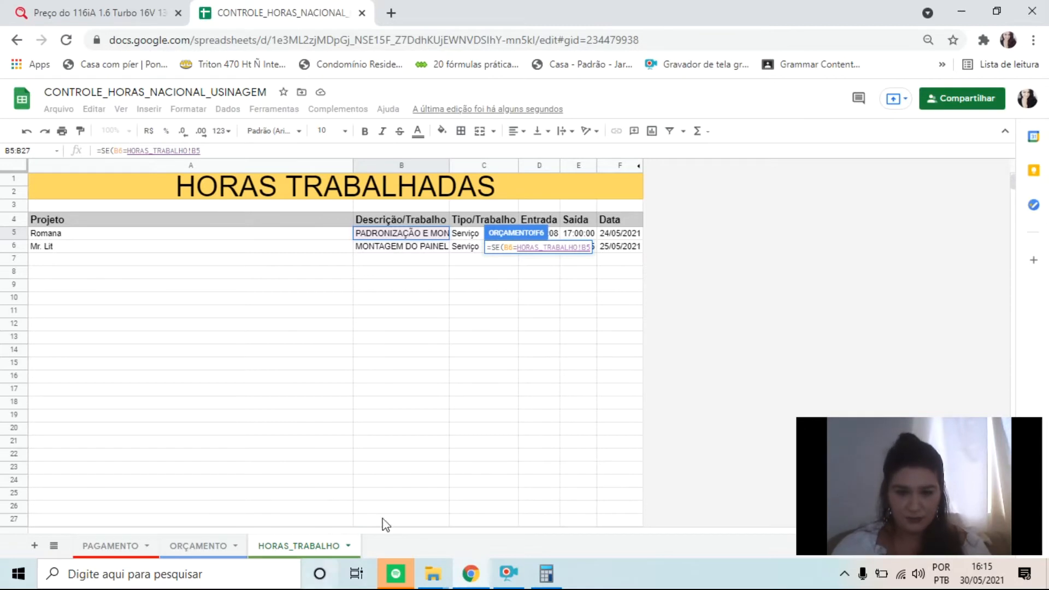
# Try wrapping the SE formula's comparison of B6 with HORAS_TRABALHO!B5 in an OU function
pyautogui.click(526, 247)
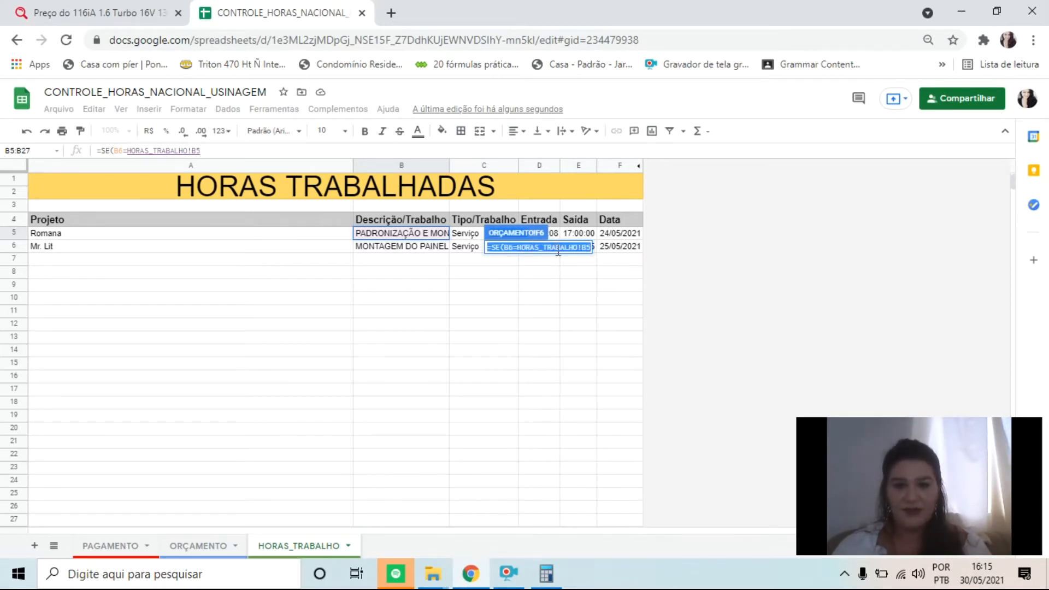
pyautogui.click(586, 249)
pyautogui.moveTo(591, 248); pyautogui.dragTo(501, 252)
pyautogui.click(502, 249)
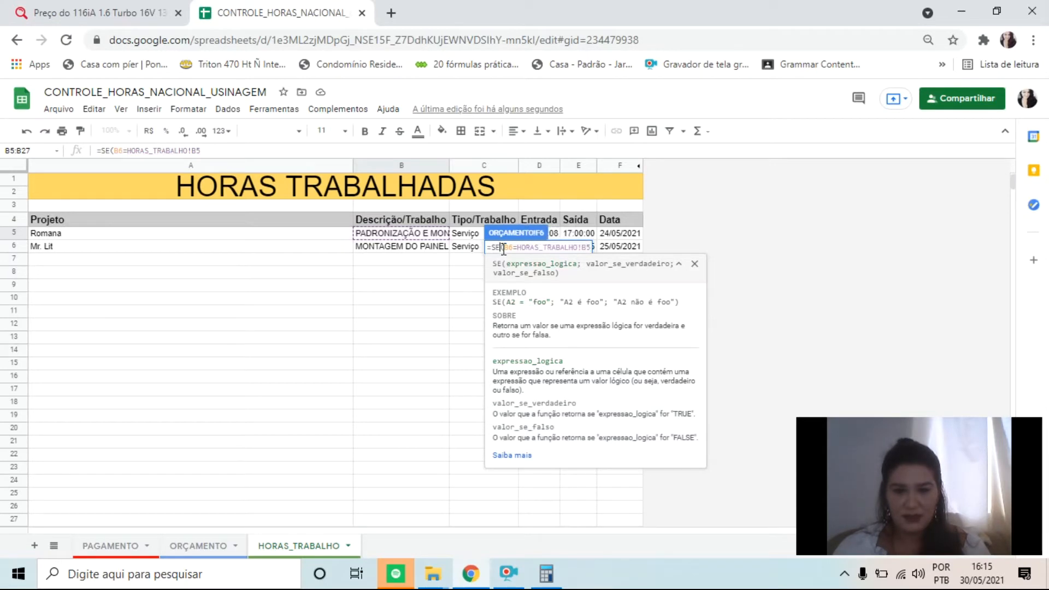
pyautogui.write('OU')
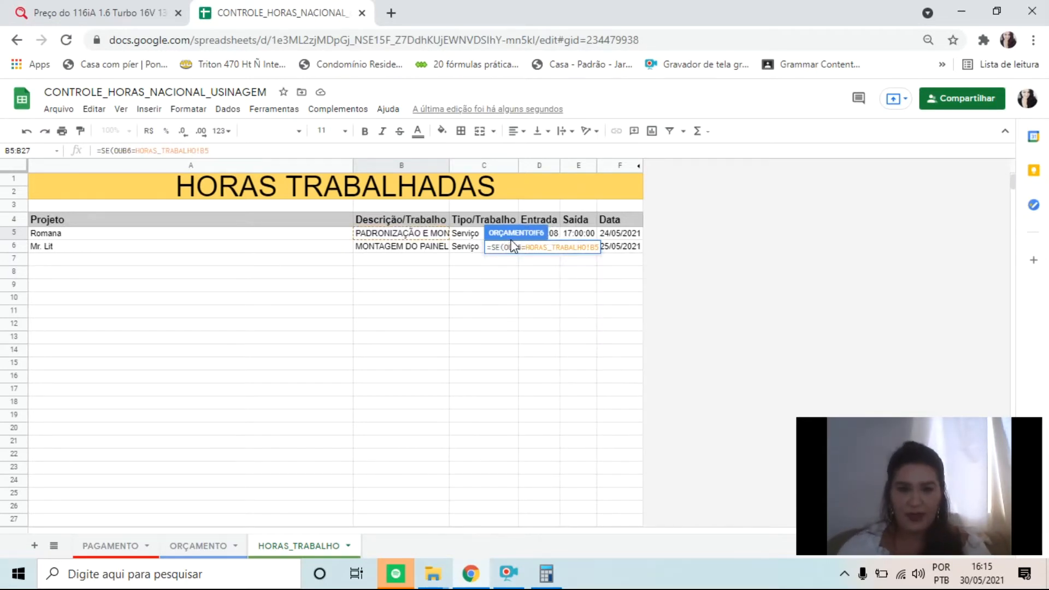
pyautogui.write('(')
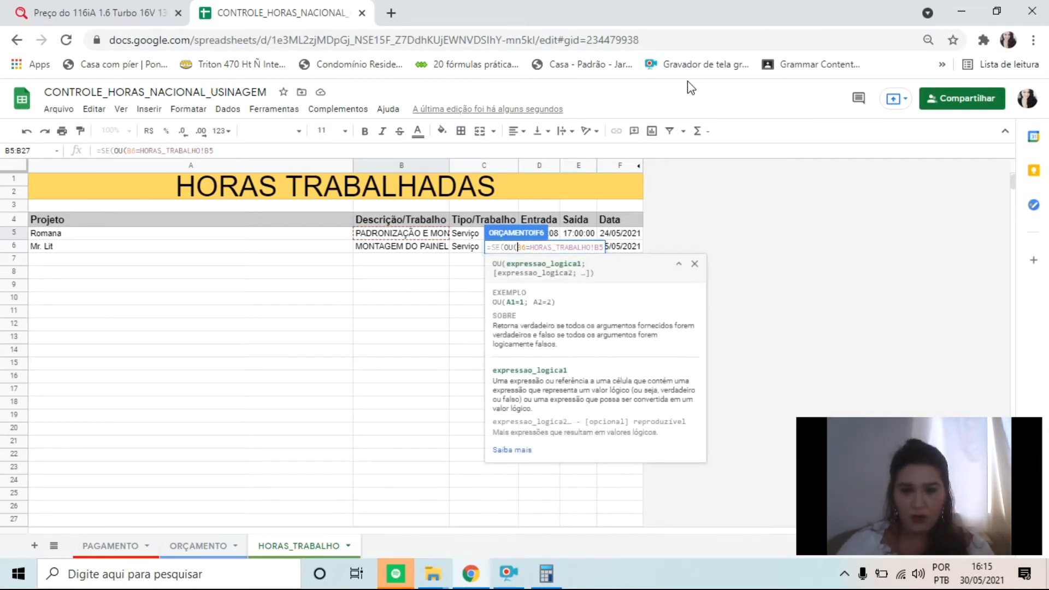
# Extend the HORAS_TRABALHO reference in the OU test to B5:B1000 and close the OU parenthesis
pyautogui.press('Right')
pyautogui.press('Right')
pyautogui.press('Right')
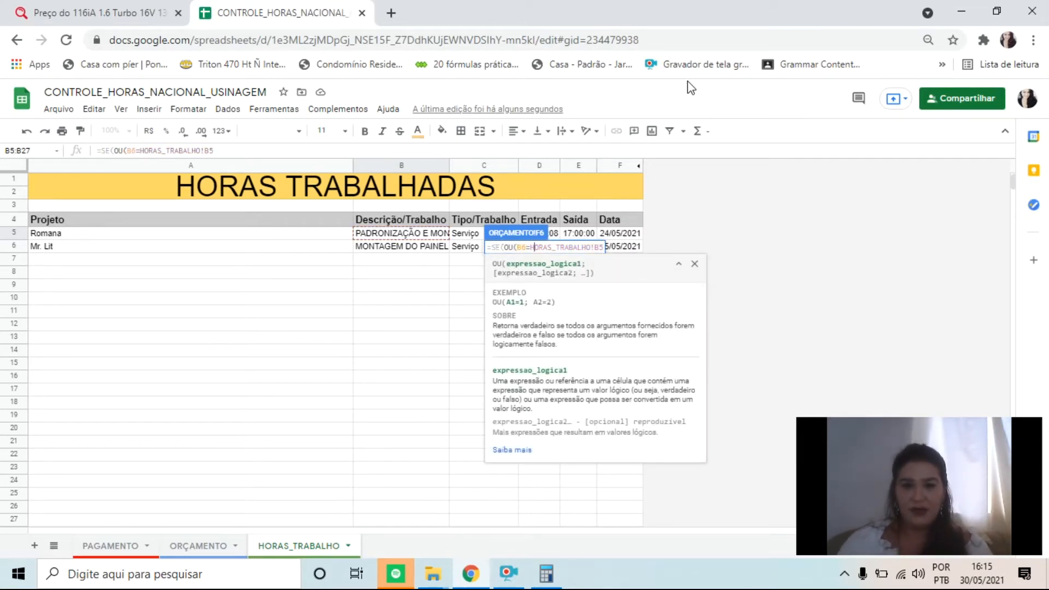
pyautogui.press('Right')
pyautogui.press('Right')
pyautogui.press('Right')
pyautogui.press('Right')
pyautogui.press('Right')
pyautogui.press('Right')
pyautogui.press('Right')
pyautogui.press('Right')
pyautogui.press('Right')
pyautogui.press('Right')
pyautogui.press('Right')
pyautogui.press('Right')
pyautogui.press('Right')
pyautogui.press('Right')
pyautogui.press('Right')
pyautogui.press('Right')
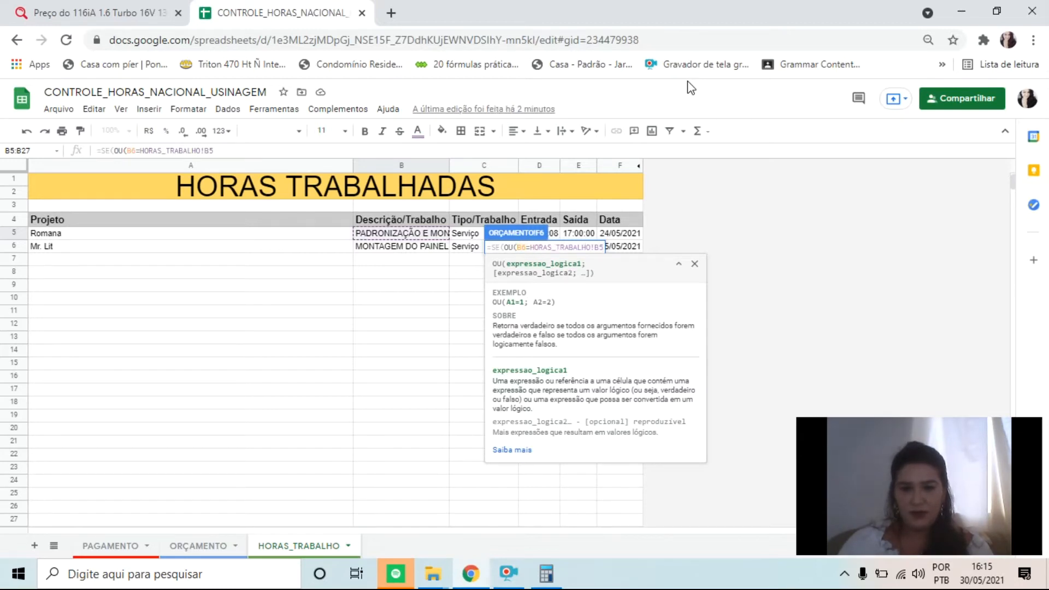
pyautogui.press('Left')
pyautogui.press('Left')
pyautogui.press('Left')
pyautogui.press('Left')
pyautogui.press('Left')
pyautogui.press('Left')
pyautogui.press('Left')
pyautogui.press('Right')
pyautogui.press('Right')
pyautogui.press('Right')
pyautogui.press('Right')
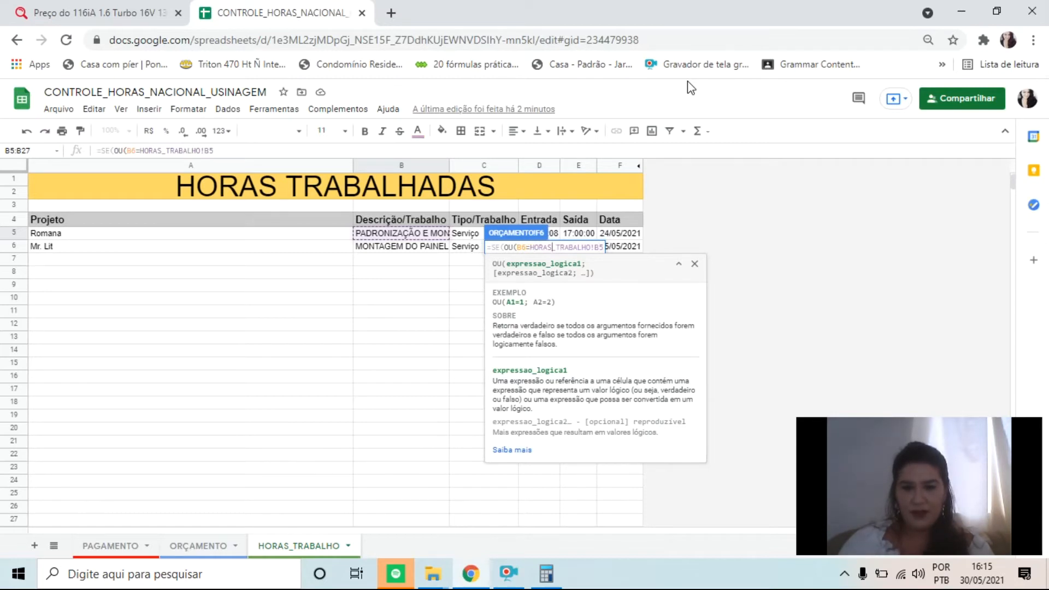
pyautogui.press('End')
pyautogui.write(':B1000')
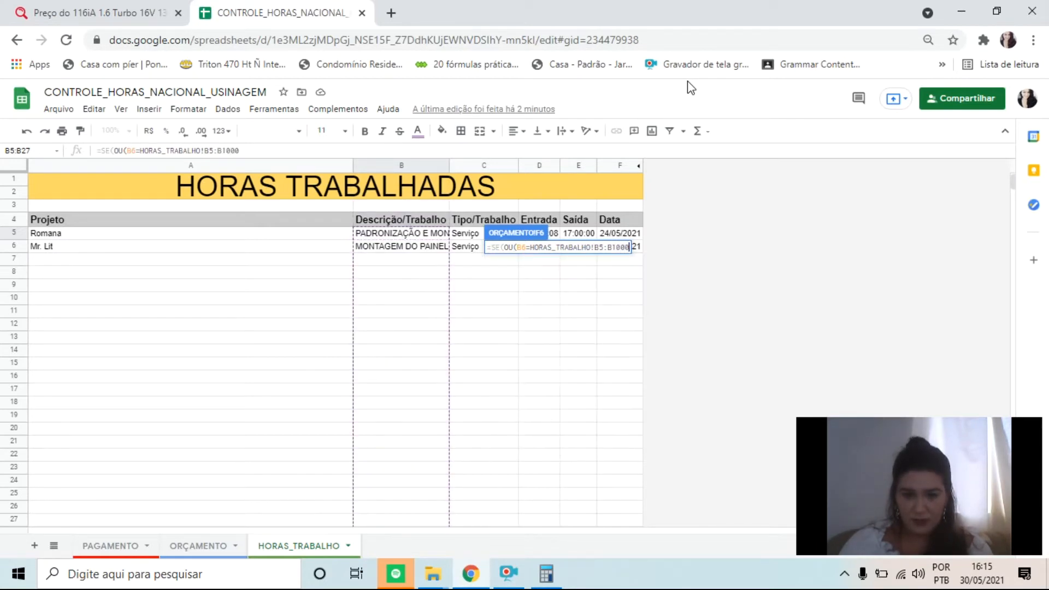
pyautogui.write(')')
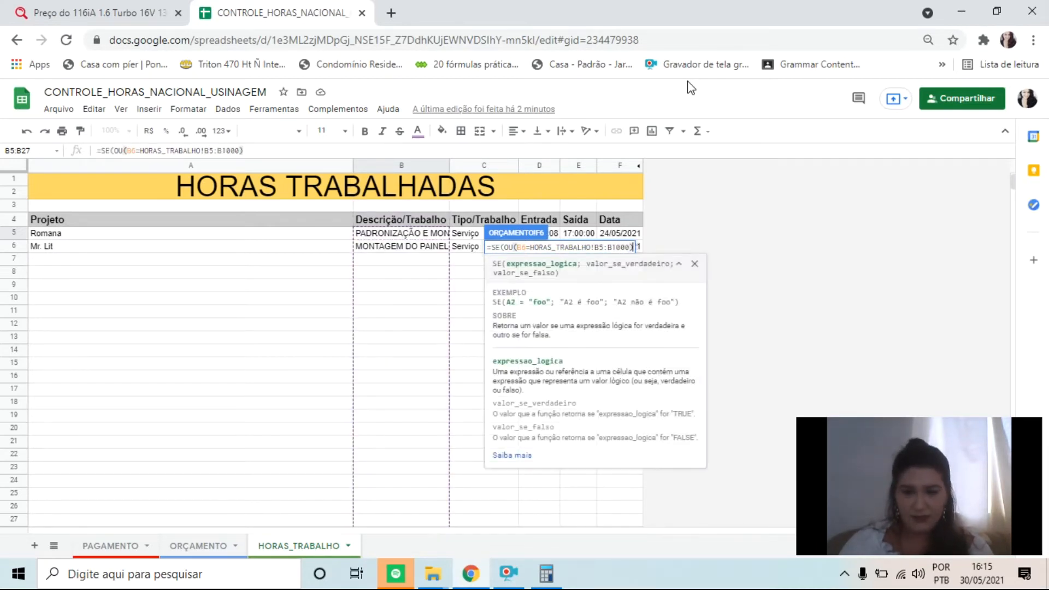
# Insert a MINUS function as the second argument inside OU, following the B5:B1000 range
pyautogui.press('Left')
pyautogui.press('Right')
pyautogui.press('Left')
pyautogui.write(';')
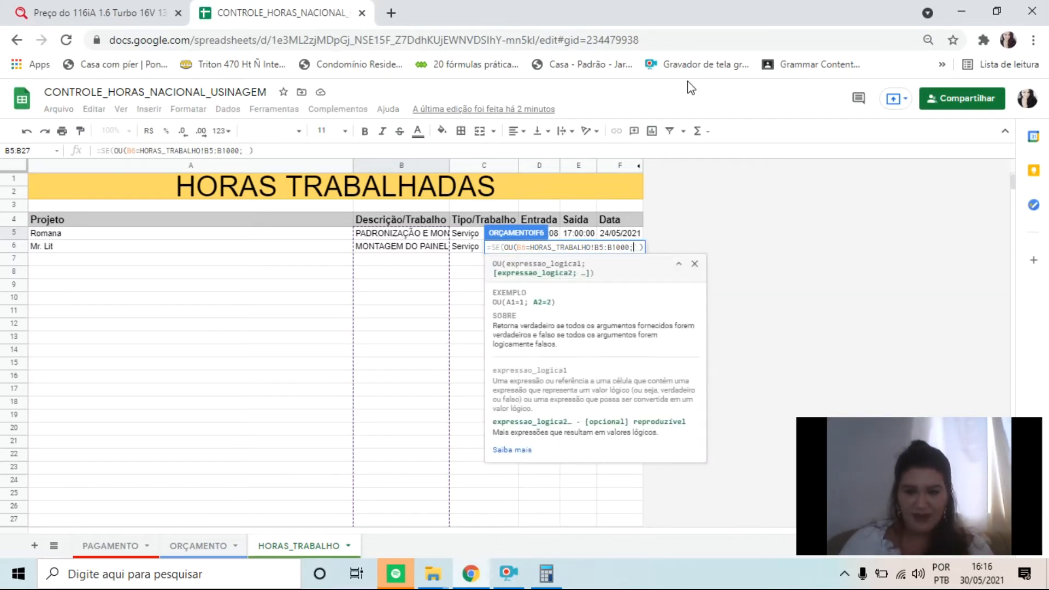
pyautogui.write('MINU')
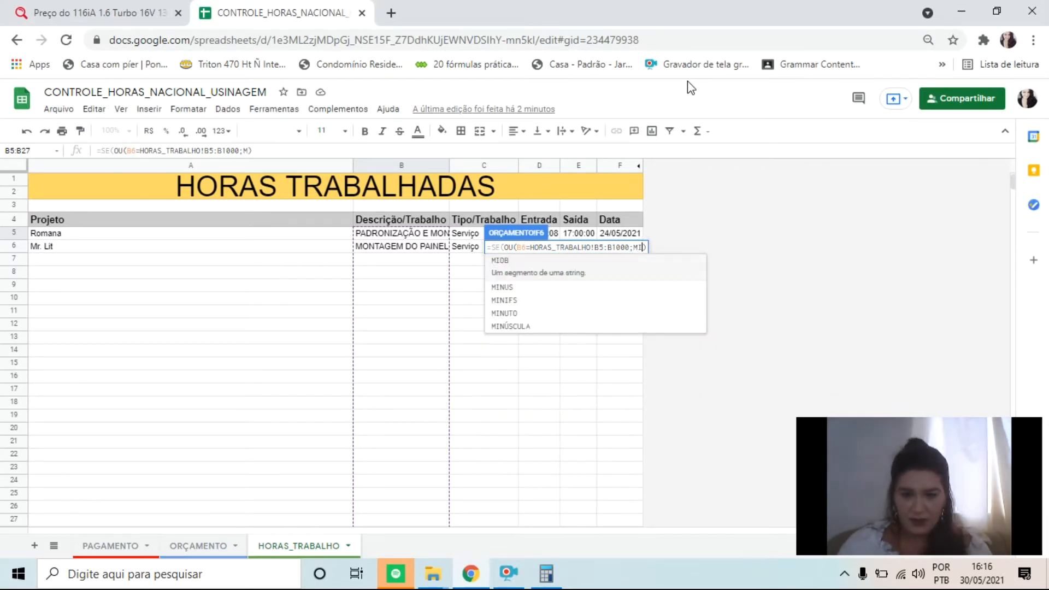
pyautogui.write('S')
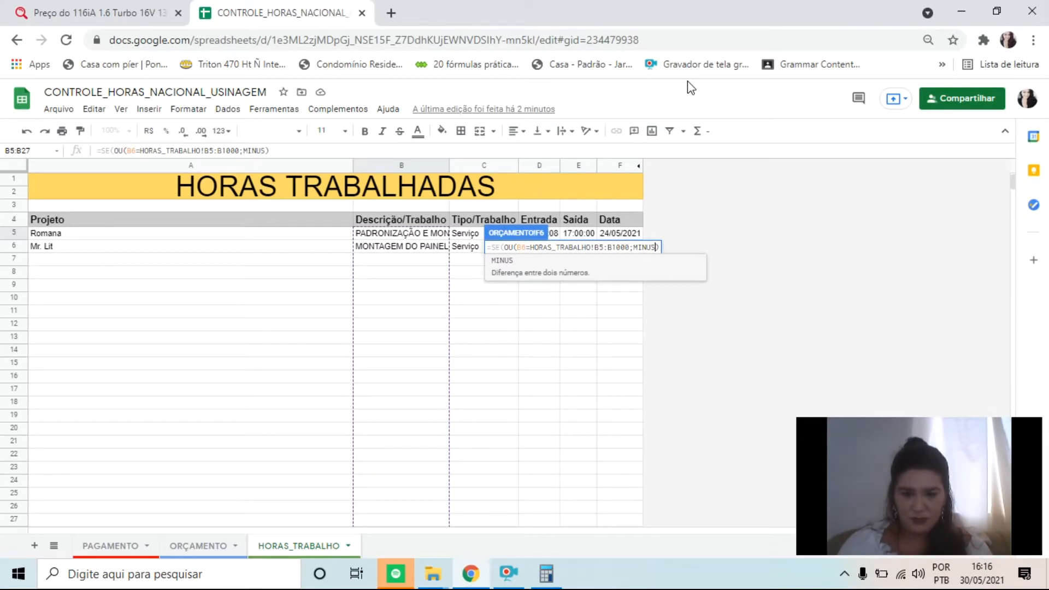
pyautogui.press('BackSpace')
pyautogui.press('BackSpace')
pyautogui.write('US')
pyautogui.press('Tab')
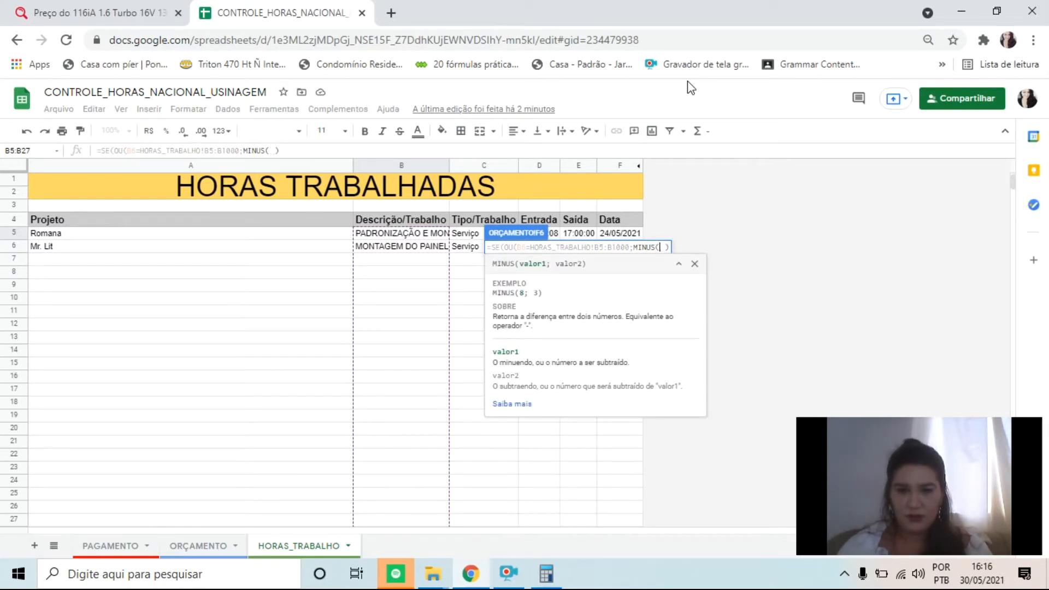
# Have MINUS subtract HORAS_TRABALHO!D5 from HORAS_TRABALHO!E5, then close and enter the formula in F6
pyautogui.click(558, 232)
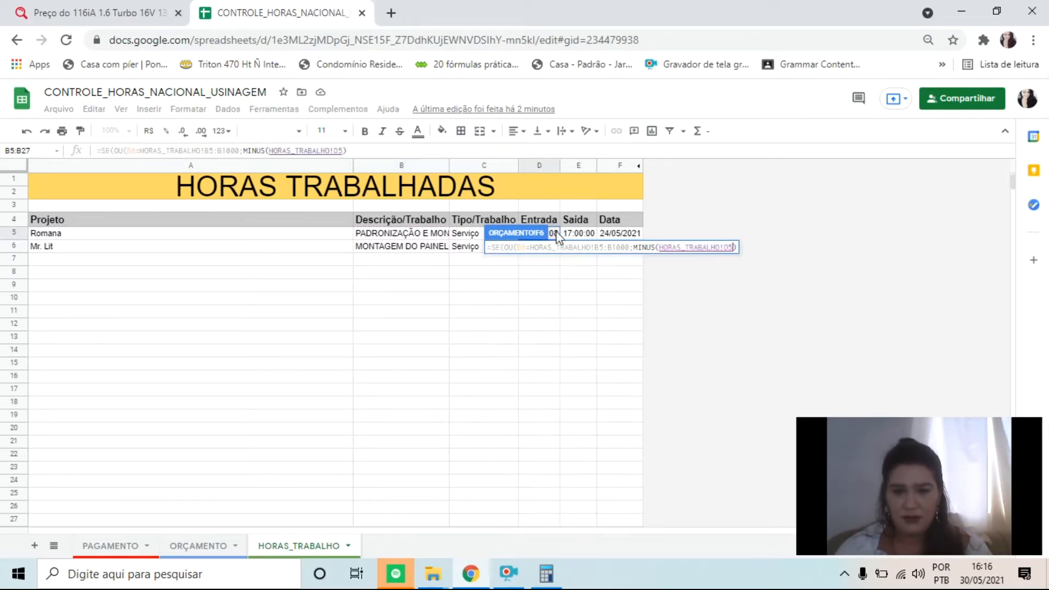
pyautogui.click(586, 232)
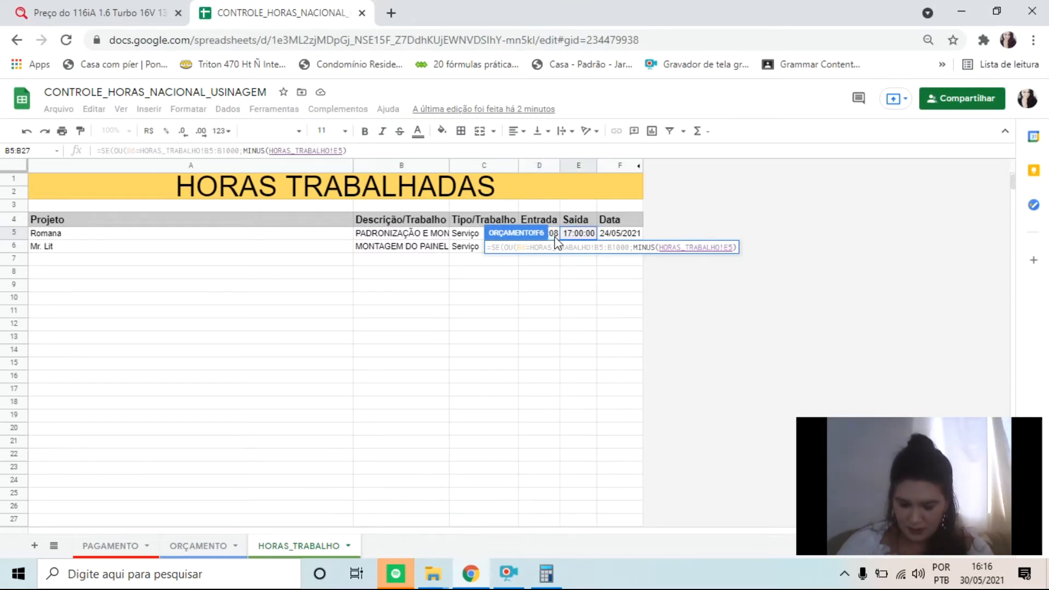
pyautogui.write(';')
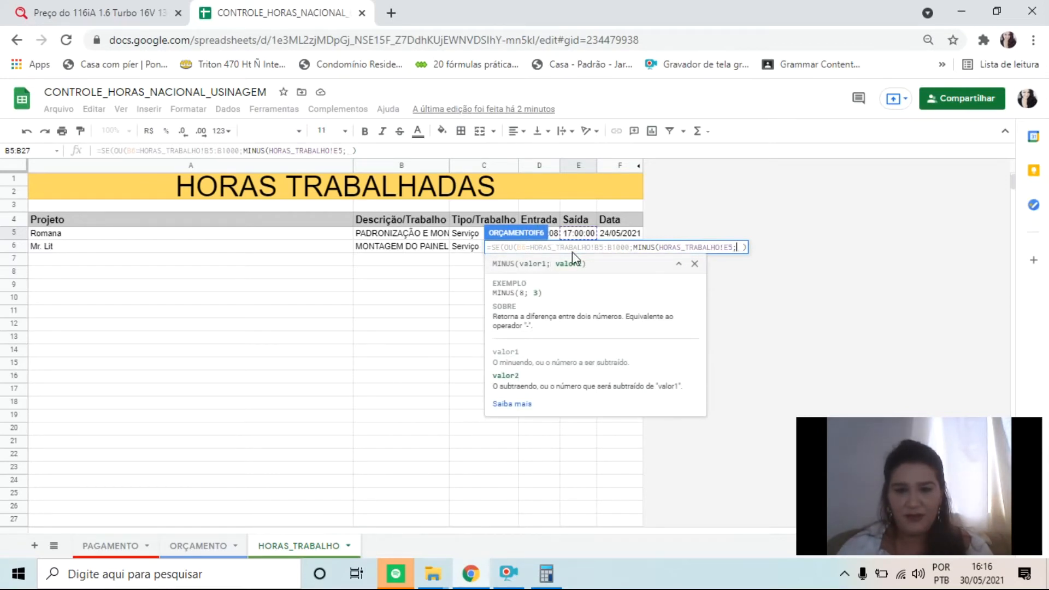
pyautogui.click(555, 236)
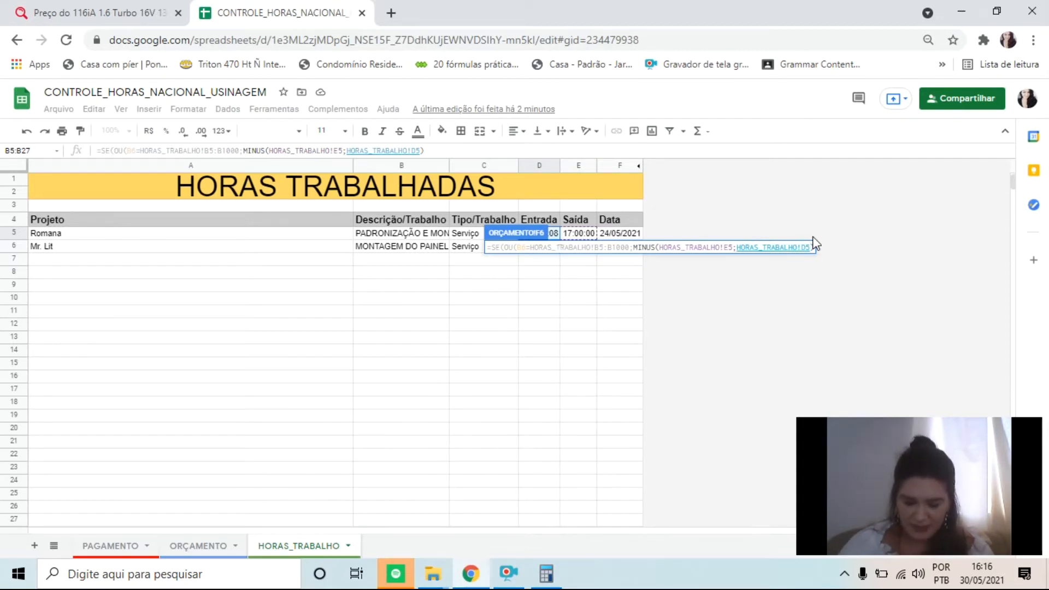
pyautogui.write('))')
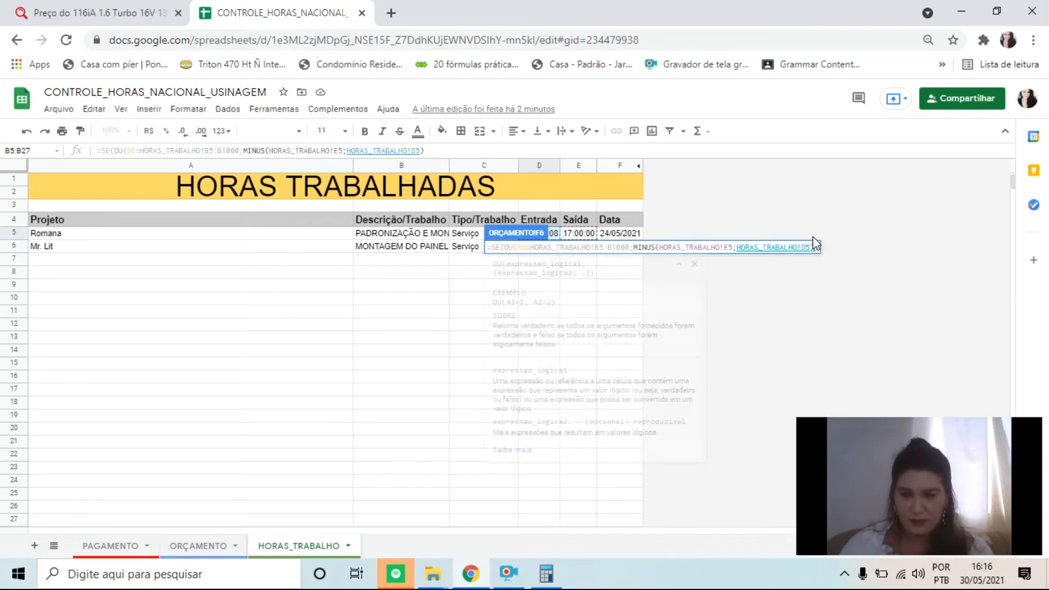
pyautogui.press('Return')
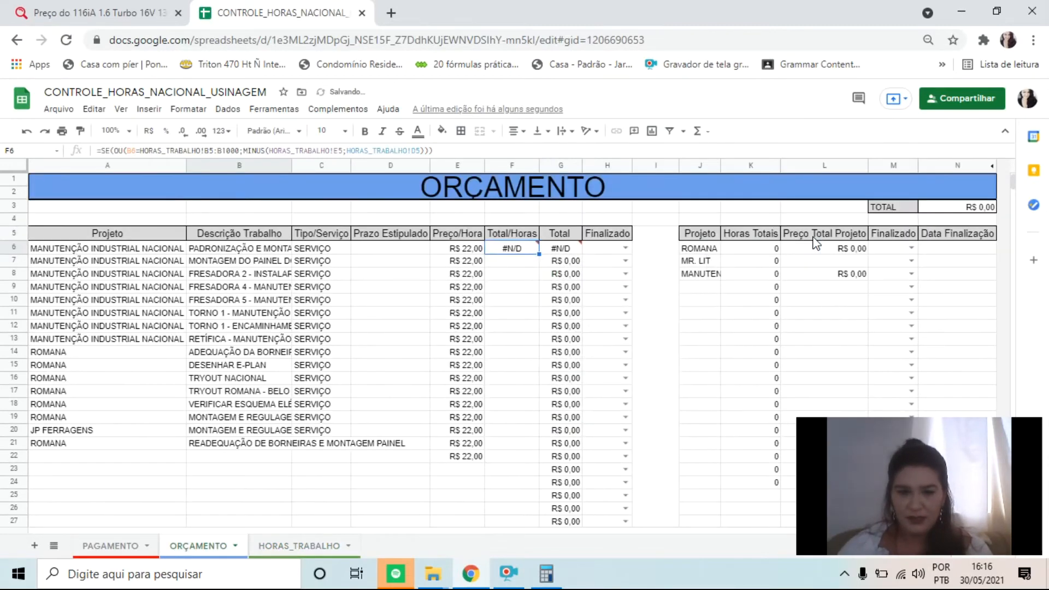
# Erase the arguments of the formula in F6, leaving only its =SE start
pyautogui.moveTo(502, 249)
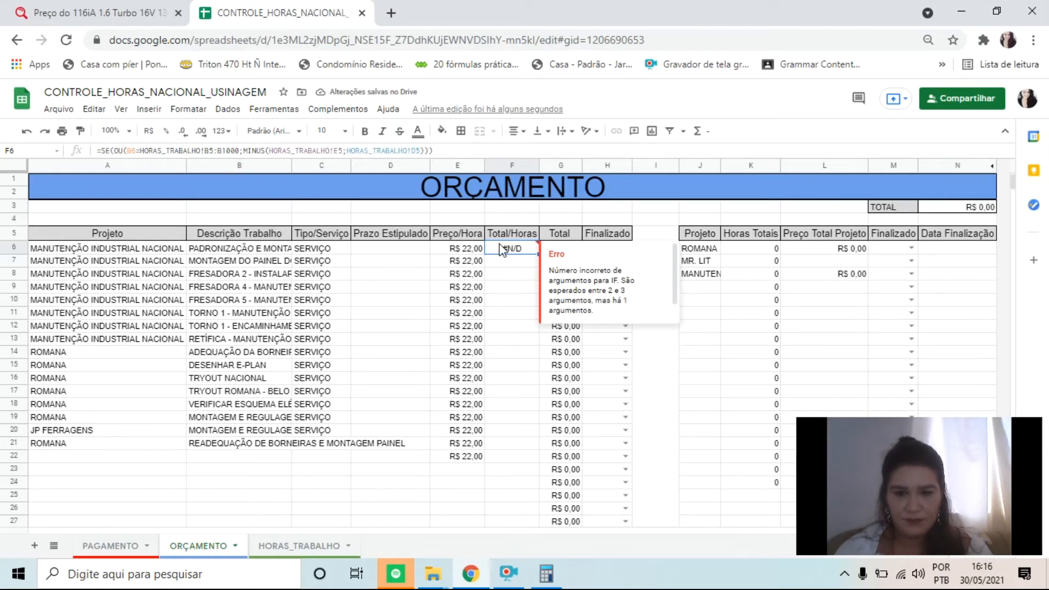
pyautogui.doubleClick(502, 248)
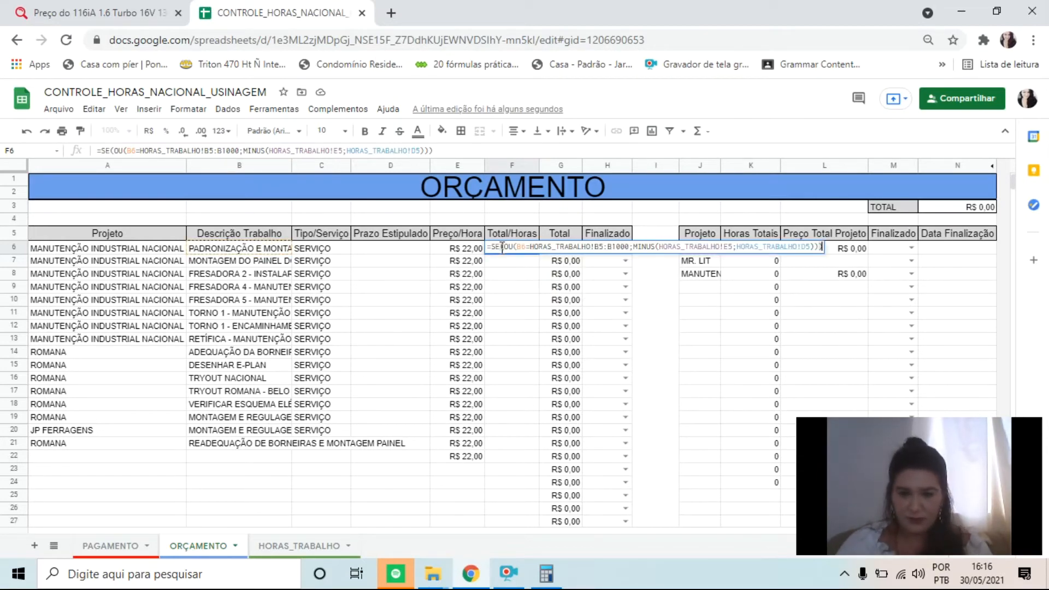
pyautogui.press('Left')
pyautogui.press('Left')
pyautogui.press('Left')
pyautogui.press('Left')
pyautogui.press('Left')
pyautogui.press('Left')
pyautogui.press('Left')
pyautogui.press('Left')
pyautogui.press('Left')
pyautogui.press('Left')
pyautogui.press('Left')
pyautogui.press('Left')
pyautogui.press('Left')
pyautogui.press('Left')
pyautogui.press('Left')
pyautogui.press('Left')
pyautogui.press('Left')
pyautogui.press('Left')
pyautogui.press('Left')
pyautogui.press('Left')
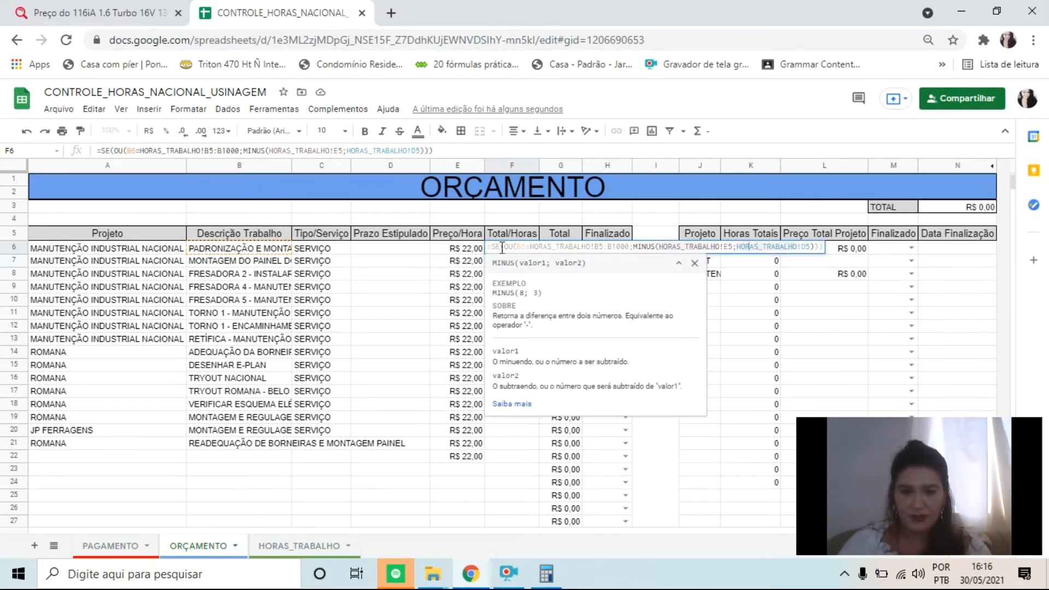
pyautogui.click(513, 574)
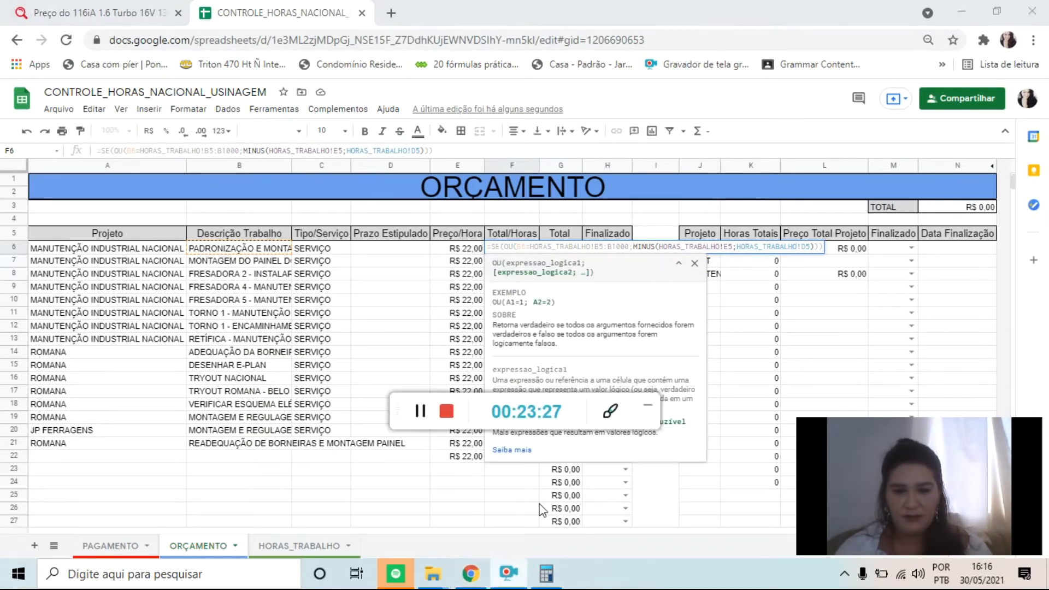
pyautogui.click(648, 405)
pyautogui.moveTo(823, 247); pyautogui.dragTo(452, 242)
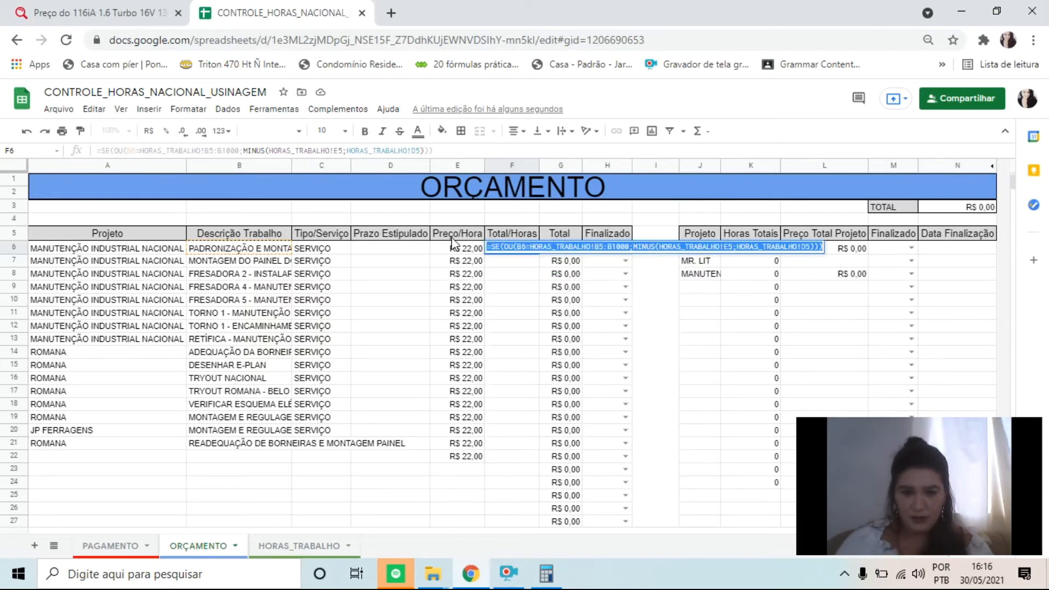
pyautogui.hotkey('shift', 'Right')
pyautogui.hotkey('shift', 'Right')
pyautogui.hotkey('shift', 'Right')
pyautogui.hotkey('shift', 'Right')
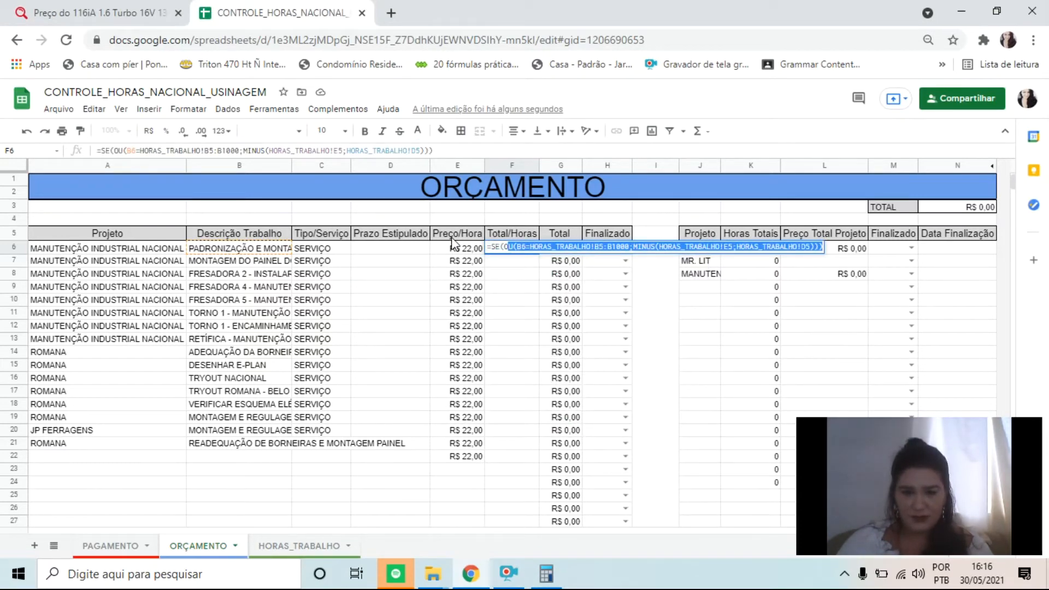
pyautogui.press('BackSpace')
pyautogui.press('BackSpace')
pyautogui.press('BackSpace')
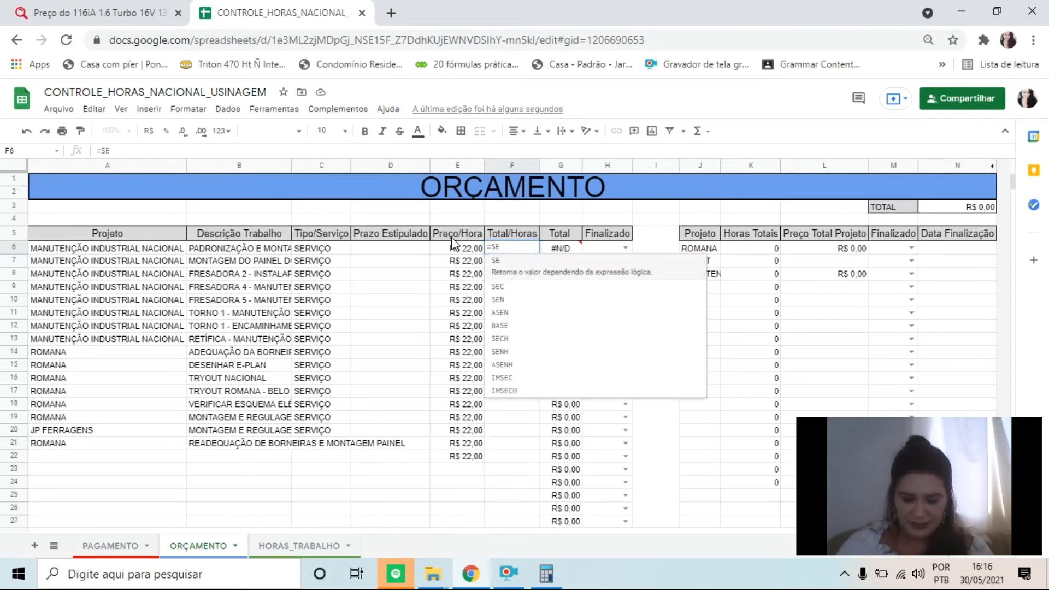
# Rebuild the SE test in F6 by comparing B6 directly with HORAS_TRABALHO!B5
pyautogui.write('(')
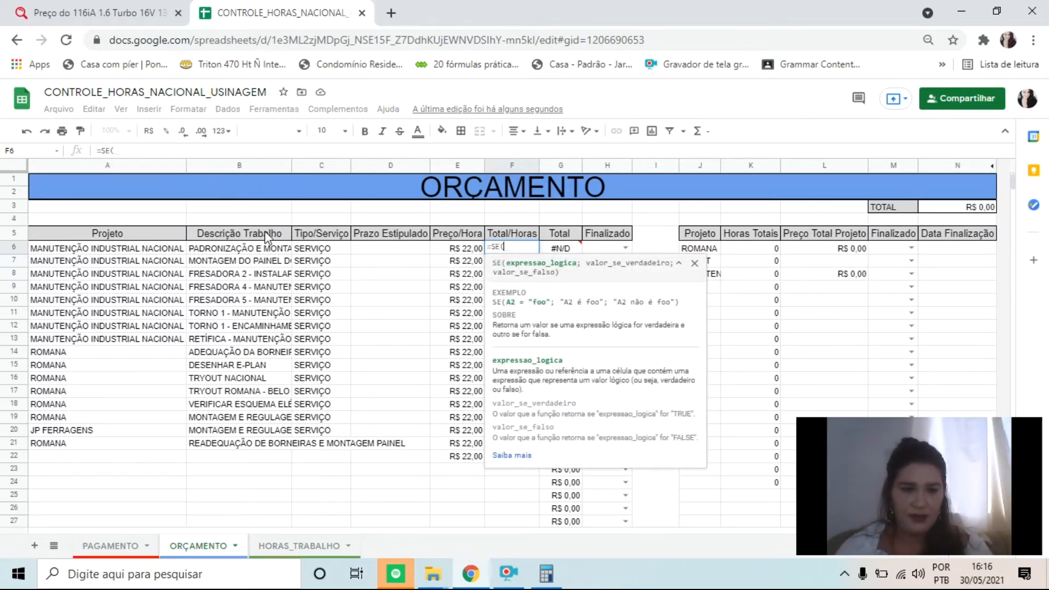
pyautogui.click(255, 248)
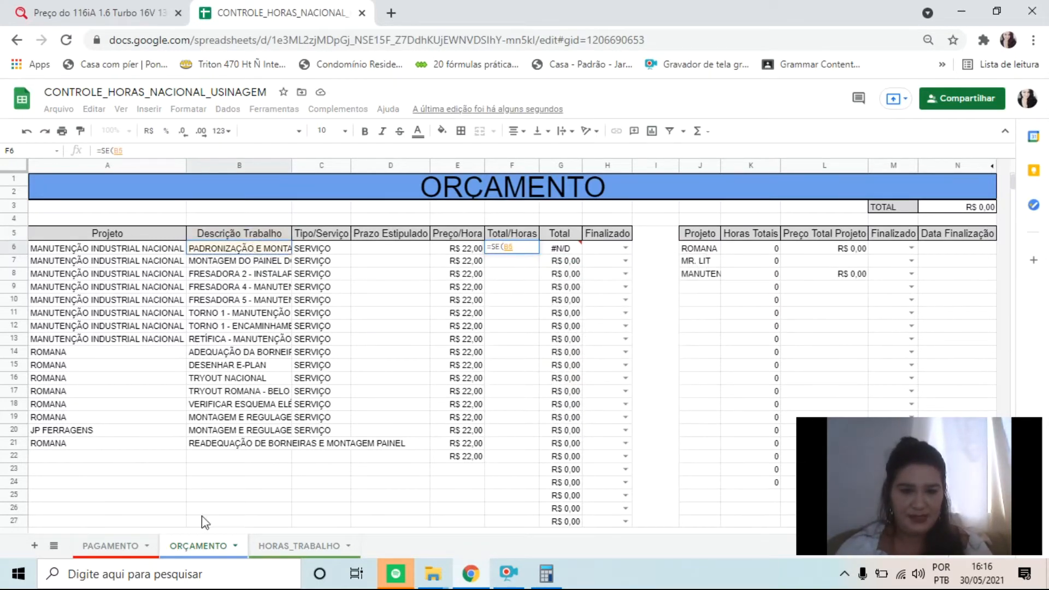
pyautogui.write('=')
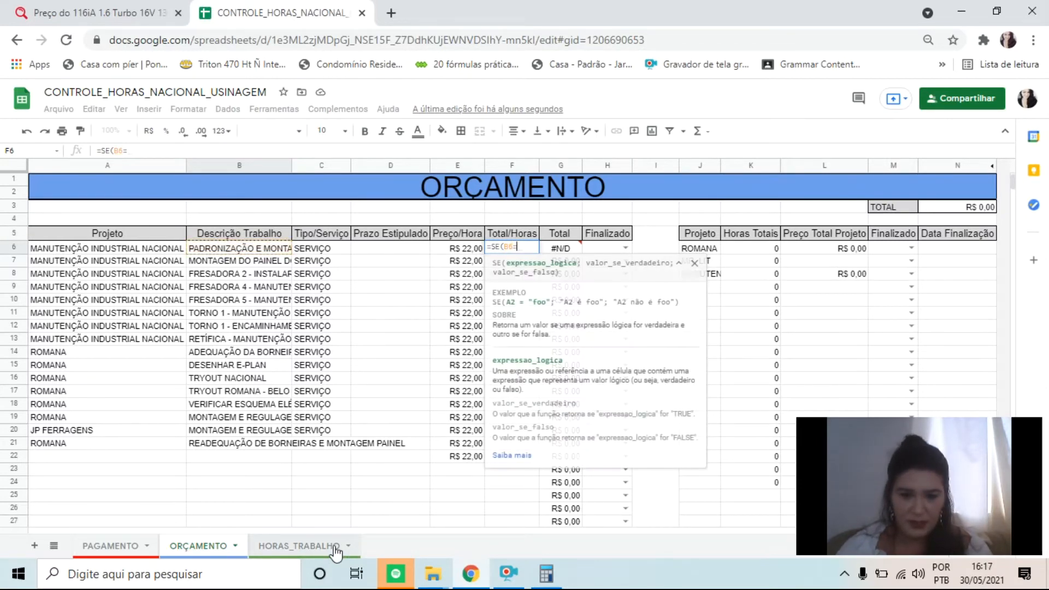
pyautogui.click(319, 545)
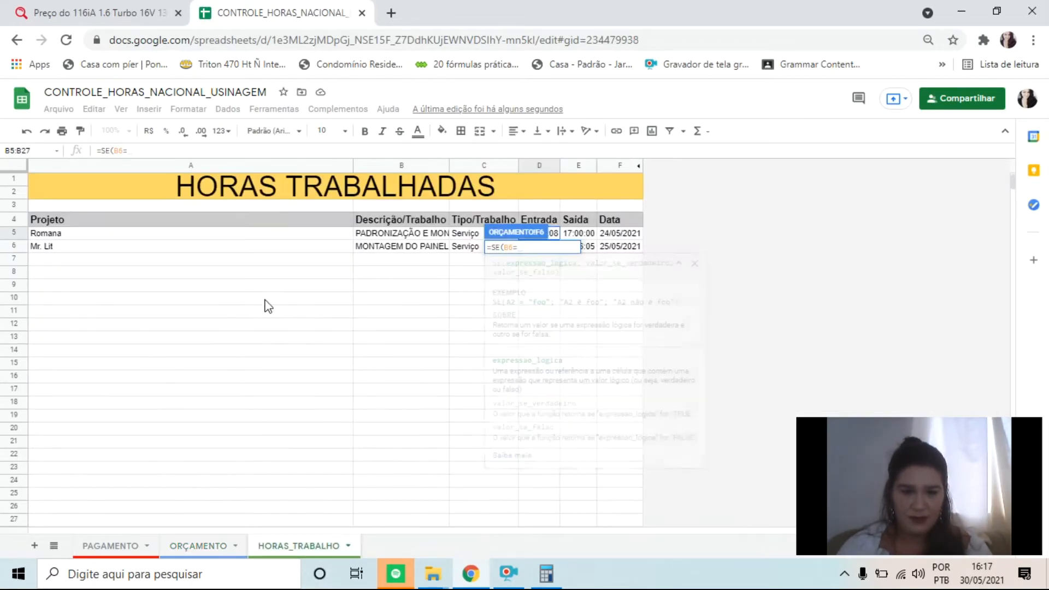
pyautogui.click(428, 235)
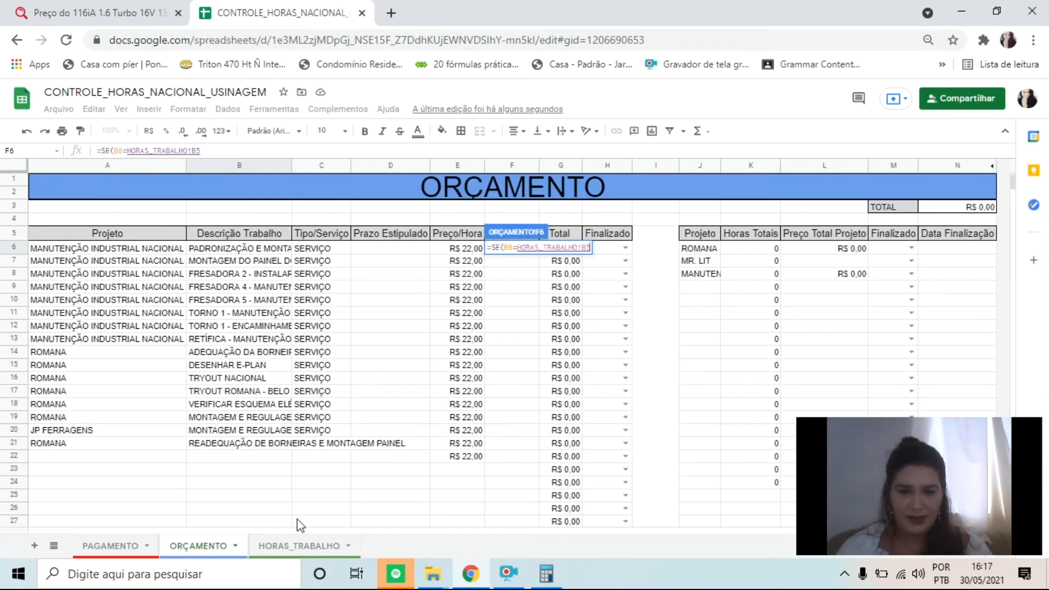
pyautogui.click(271, 542)
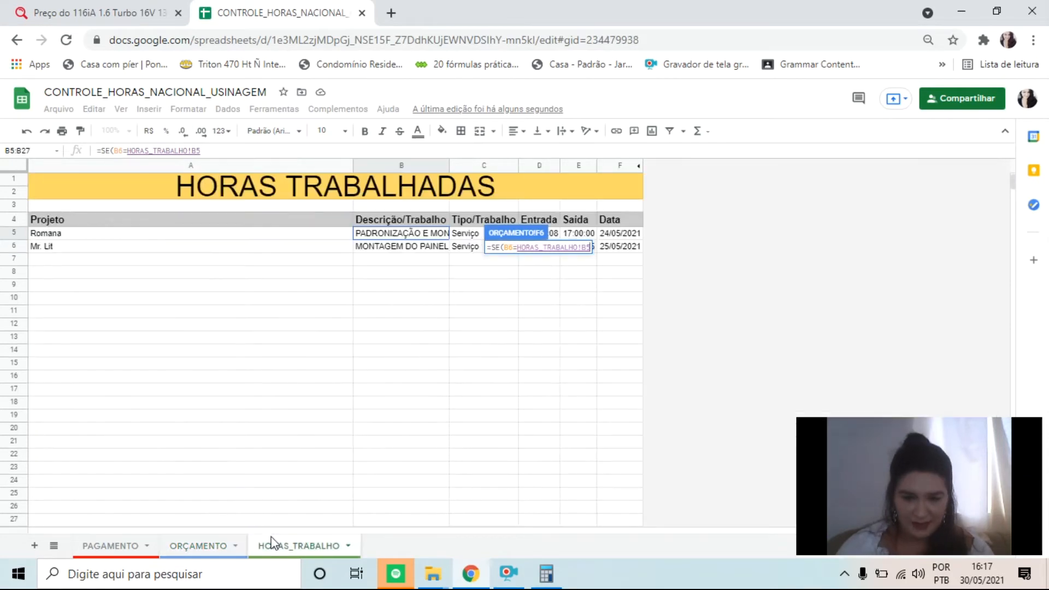
# Add a MINUS function as the SE value-if-true, with HORAS_TRABALHO!E5 as its first argument
pyautogui.write(';MINUA')
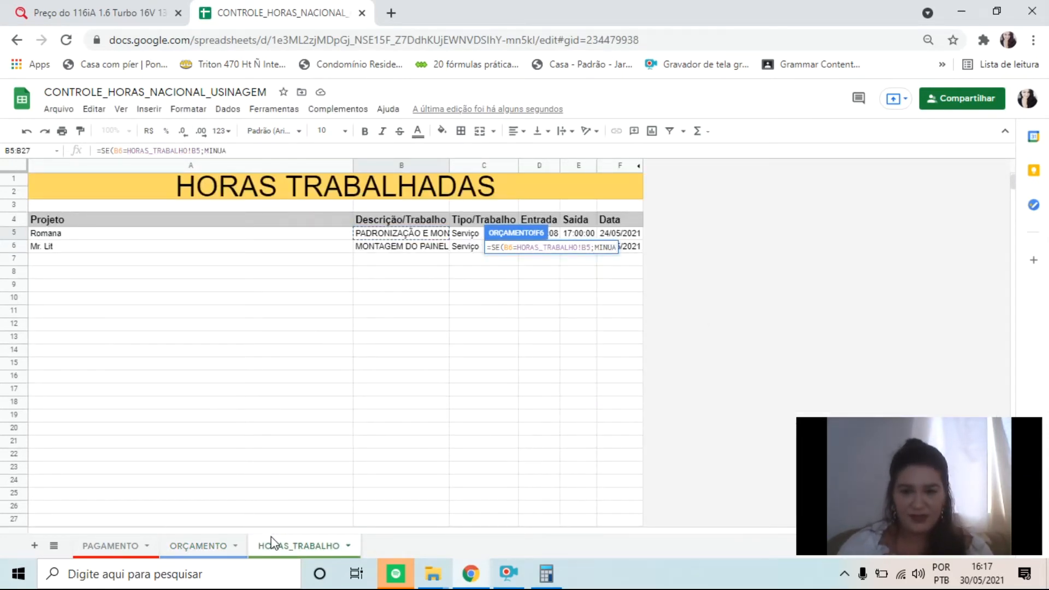
pyautogui.press('BackSpace')
pyautogui.write('S(')
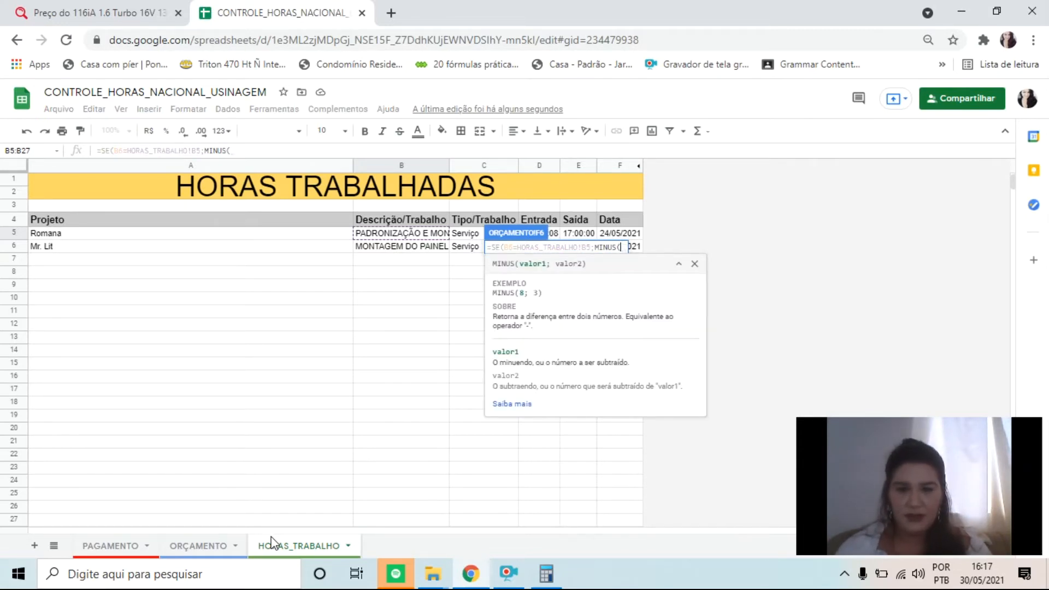
pyautogui.click(593, 231)
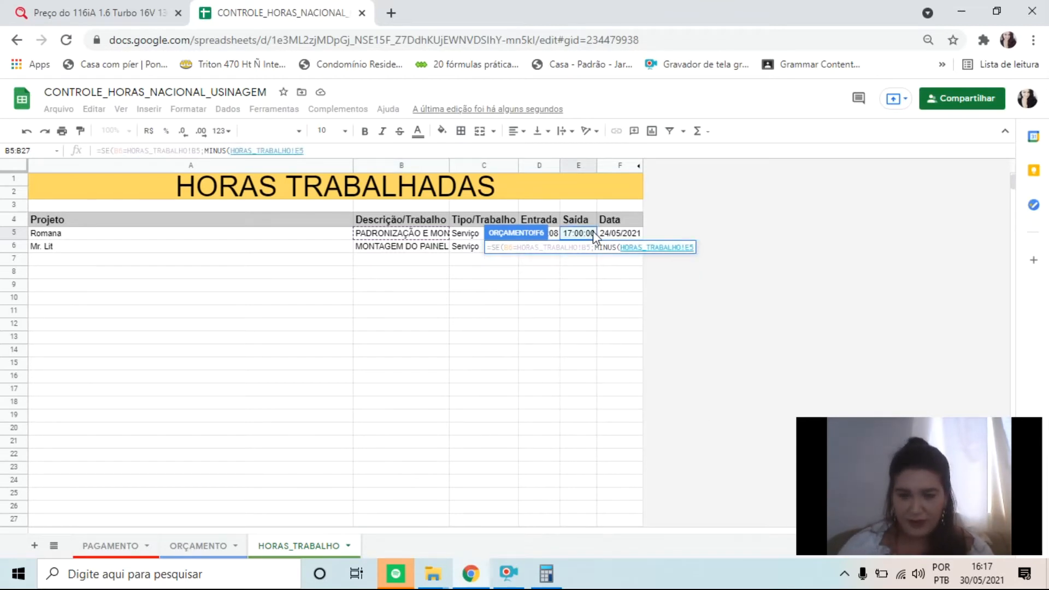
pyautogui.write(';')
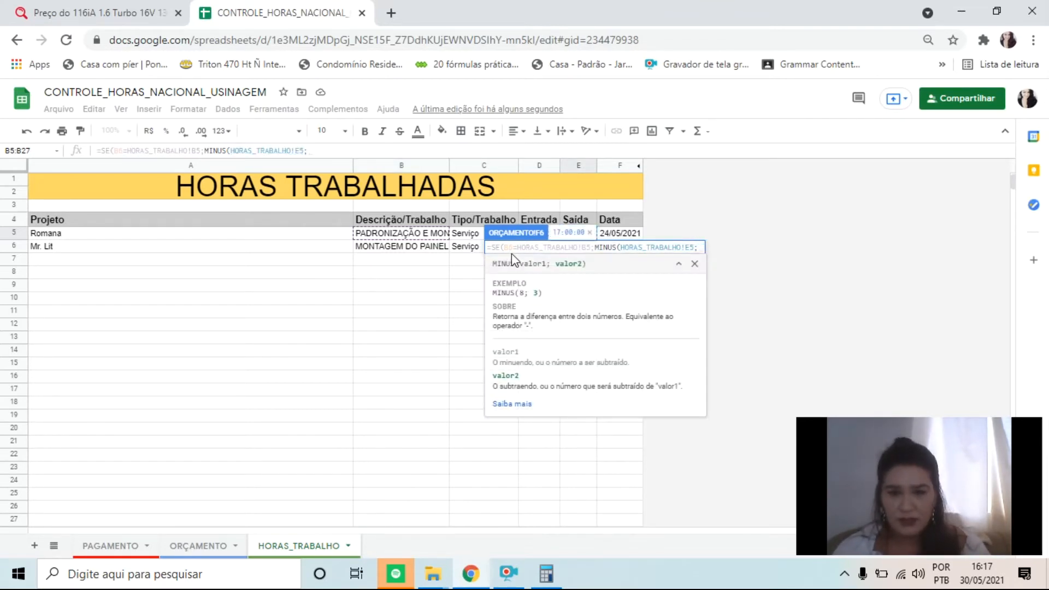
# Try to add HORAS_TRABALHO!D5 as the second MINUS argument, and restore the earlier OU-based formula in F6
pyautogui.click(694, 264)
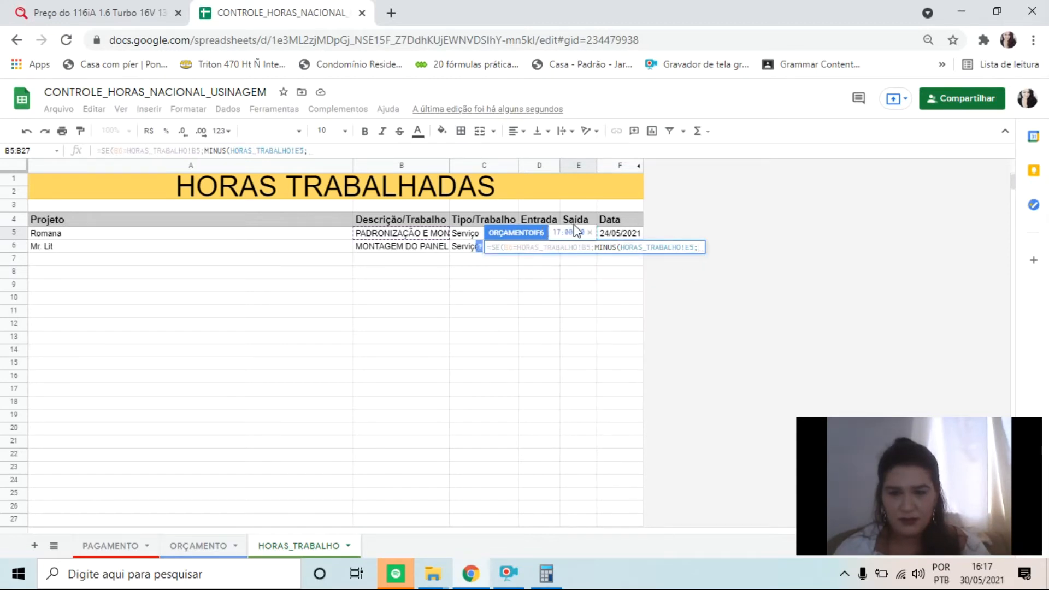
pyautogui.click(590, 233)
pyautogui.click(556, 235)
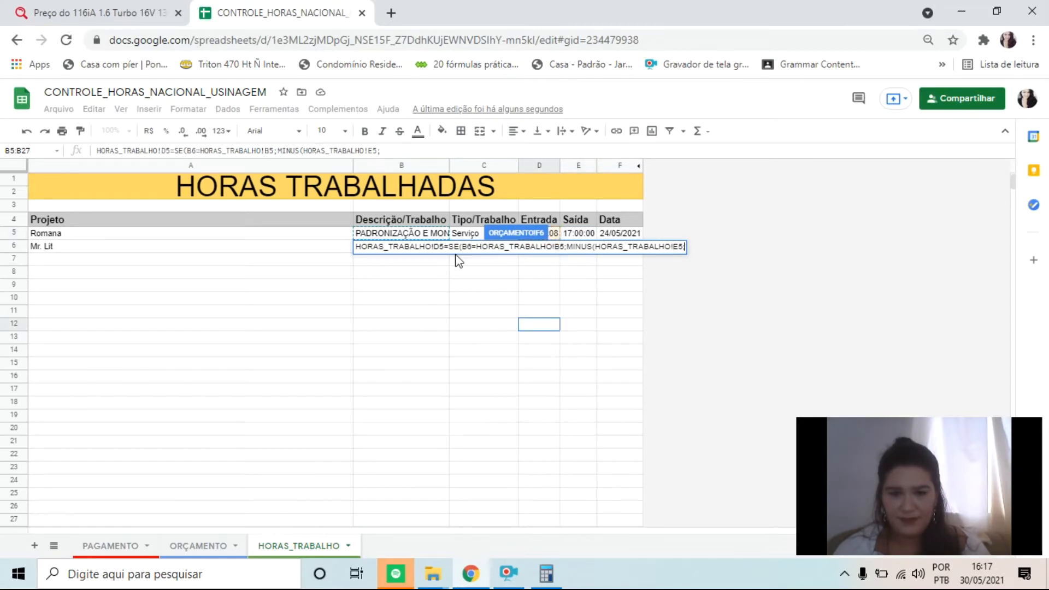
pyautogui.press('Escape')
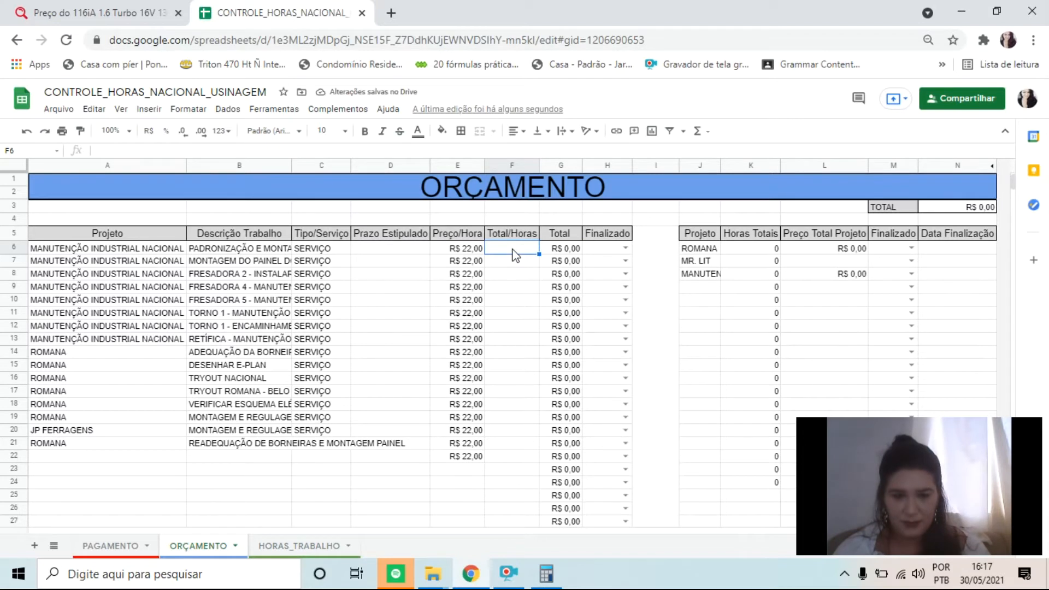
pyautogui.hotkey('ctrl', 'z')
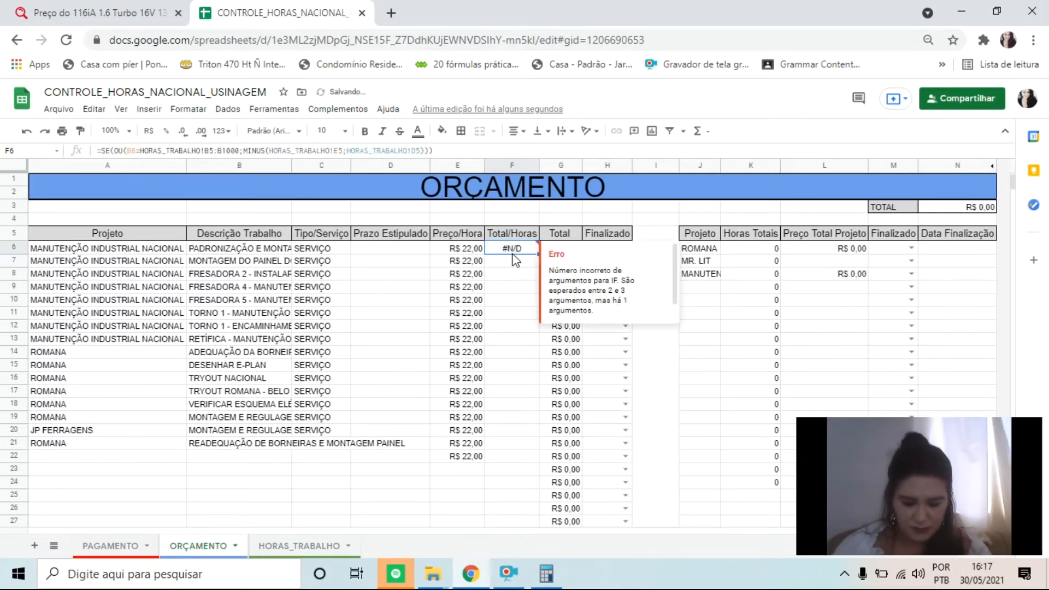
# Remove the OU function and its opening parenthesis from the SE formula in F6
pyautogui.doubleClick(512, 255)
pyautogui.press('Left')
pyautogui.press('Left')
pyautogui.press('Left')
pyautogui.press('Left')
pyautogui.press('Left')
pyautogui.press('Left')
pyautogui.press('Left')
pyautogui.press('Left')
pyautogui.press('Left')
pyautogui.press('Left')
pyautogui.press('Left')
pyautogui.press('Left')
pyautogui.press('Left')
pyautogui.press('Left')
pyautogui.press('Left')
pyautogui.press('Left')
pyautogui.press('Left')
pyautogui.press('Left')
pyautogui.press('Left')
pyautogui.press('Left')
pyautogui.press('Left')
pyautogui.press('Left')
pyautogui.press('Left')
pyautogui.press('Left')
pyautogui.press('Left')
pyautogui.press('Left')
pyautogui.press('Left')
pyautogui.press('Left')
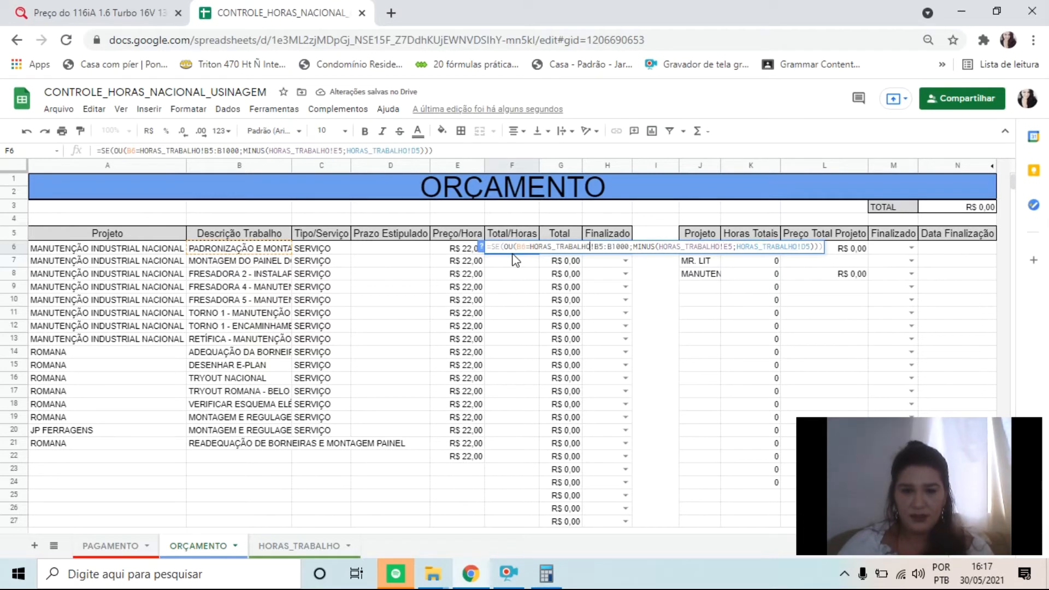
pyautogui.press('BackSpace')
pyautogui.press('BackSpace')
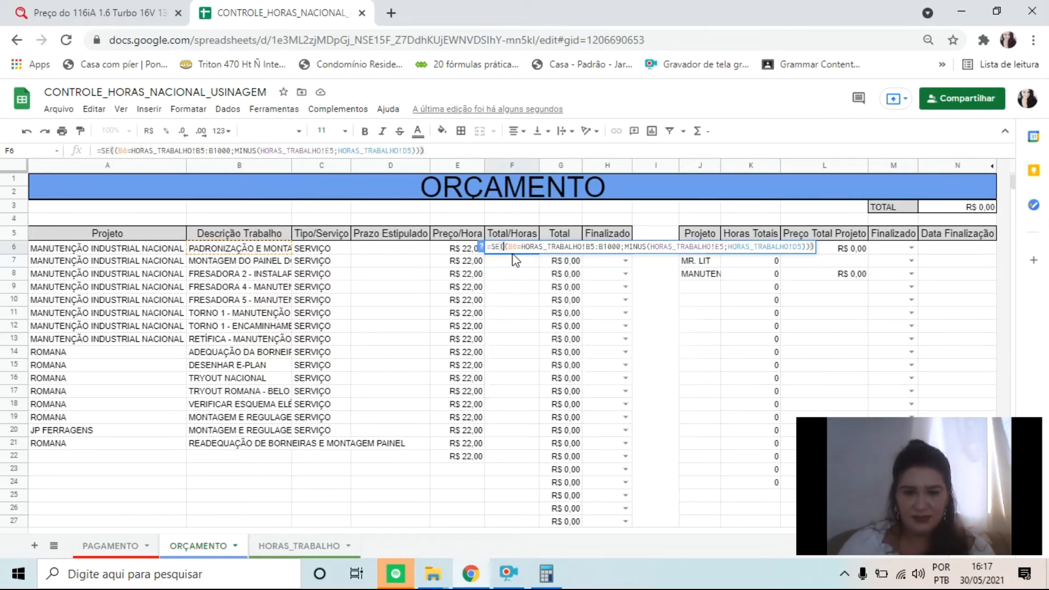
pyautogui.press('BackSpace')
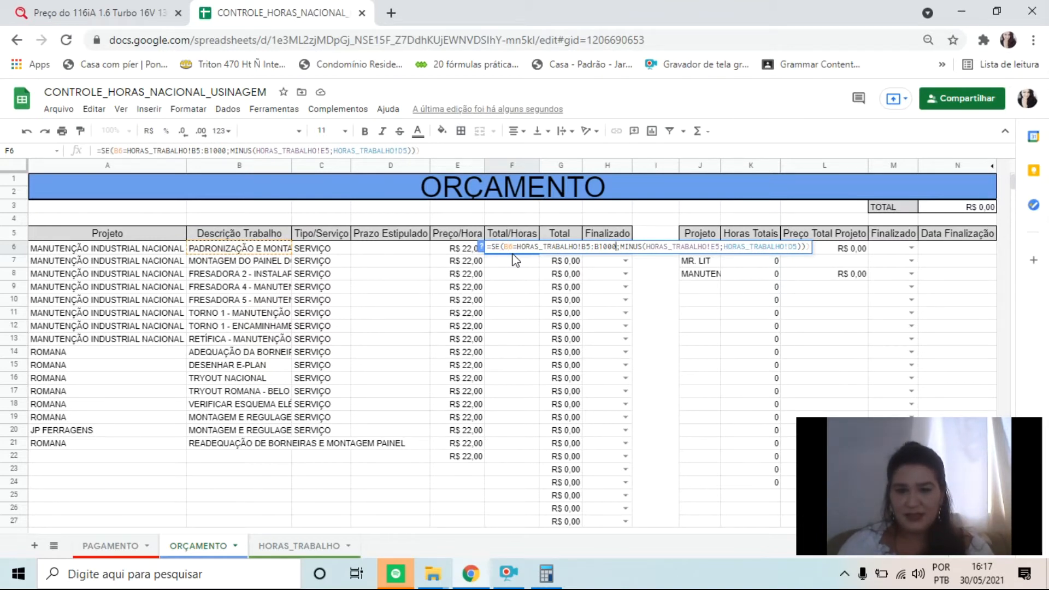
# Shorten the B5:B1000 range in the SE test to the single cell HORAS_TRABALHO!B5
pyautogui.press('BackSpace')
pyautogui.press('BackSpace')
pyautogui.press('BackSpace')
pyautogui.press('BackSpace')
pyautogui.press('BackSpace')
pyautogui.press('BackSpace')
# Remove the surplus closing parenthesis from the end of the F6 formula and enter the corrected formula
pyautogui.press('Right')
pyautogui.press('Right')
pyautogui.press('Right')
pyautogui.press('Right')
pyautogui.press('Right')
pyautogui.press('Right')
pyautogui.press('Right')
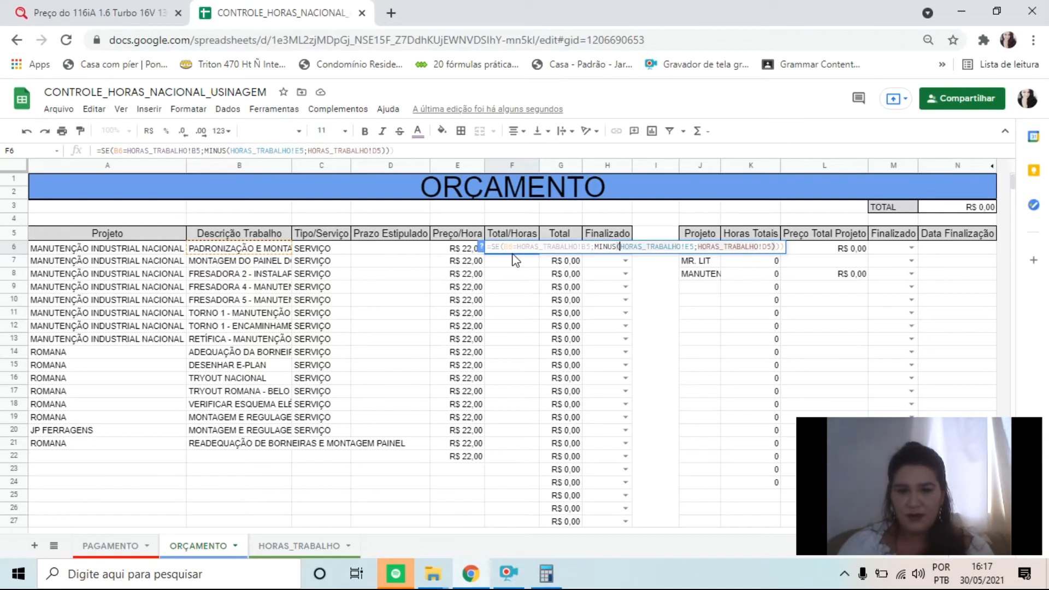
pyautogui.press('Left')
pyautogui.press('Left')
pyautogui.press('Left')
pyautogui.press('Left')
pyautogui.press('Left')
pyautogui.press('Left')
pyautogui.press('Left')
pyautogui.press('Left')
pyautogui.press('Left')
pyautogui.press('Left')
pyautogui.press('Left')
pyautogui.press('Left')
pyautogui.press('Left')
pyautogui.press('Left')
pyautogui.press('Left')
pyautogui.press('Left')
pyautogui.press('Left')
pyautogui.press('Left')
pyautogui.press('Left')
pyautogui.press('Left')
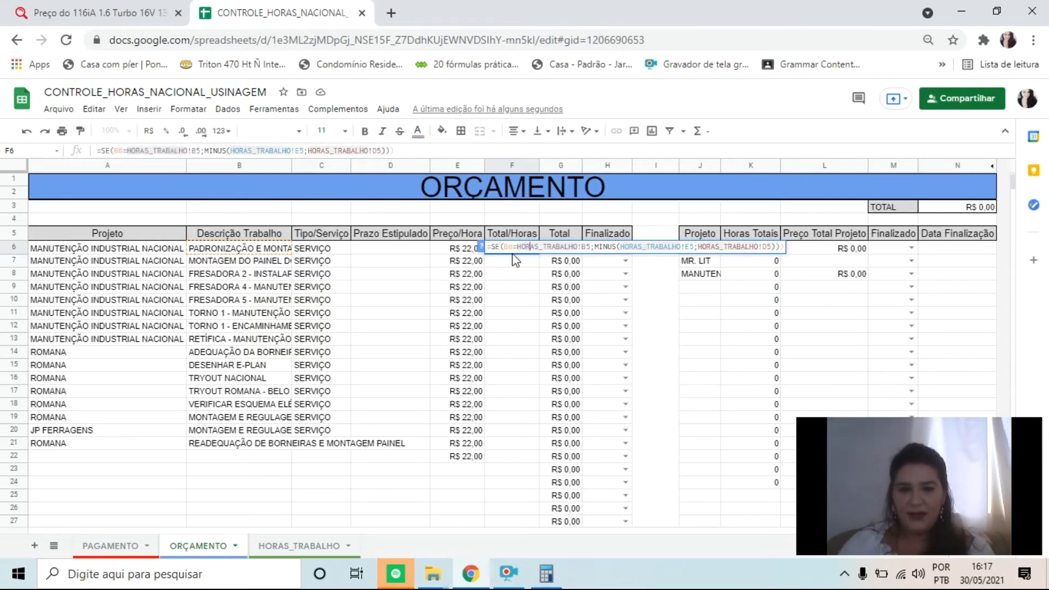
pyautogui.press('Right')
pyautogui.press('Right')
pyautogui.press('Right')
pyautogui.press('Right')
pyautogui.press('Right')
pyautogui.press('Right')
pyautogui.press('Right')
pyautogui.press('Right')
pyautogui.press('Right')
pyautogui.press('Right')
pyautogui.press('Right')
pyautogui.press('Right')
pyautogui.press('Right')
pyautogui.press('Right')
pyautogui.press('Right')
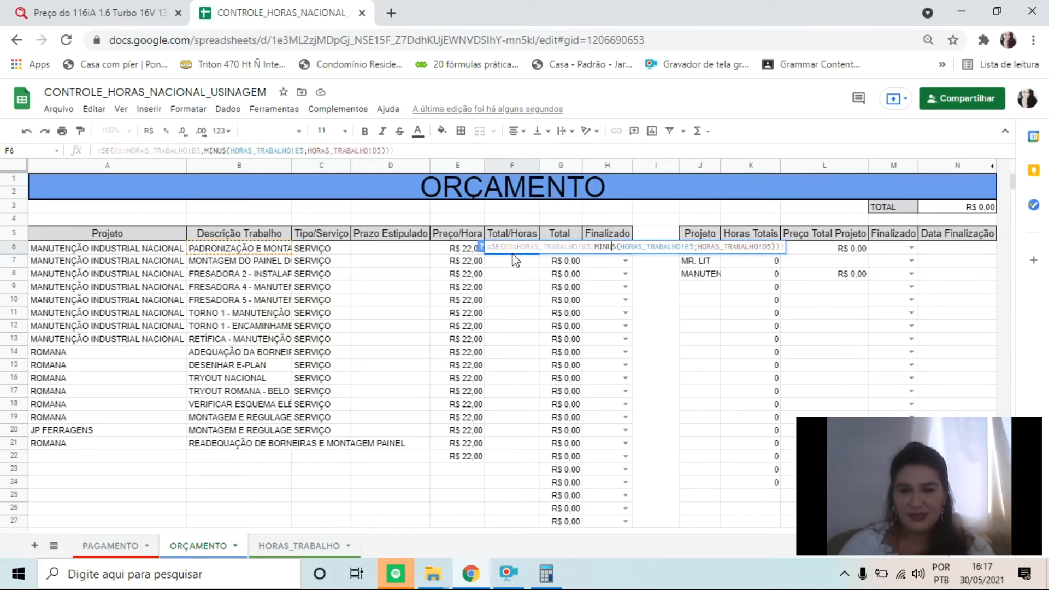
pyautogui.press('Right')
pyautogui.press('Right')
pyautogui.press('Right')
pyautogui.press('Right')
pyautogui.press('Right')
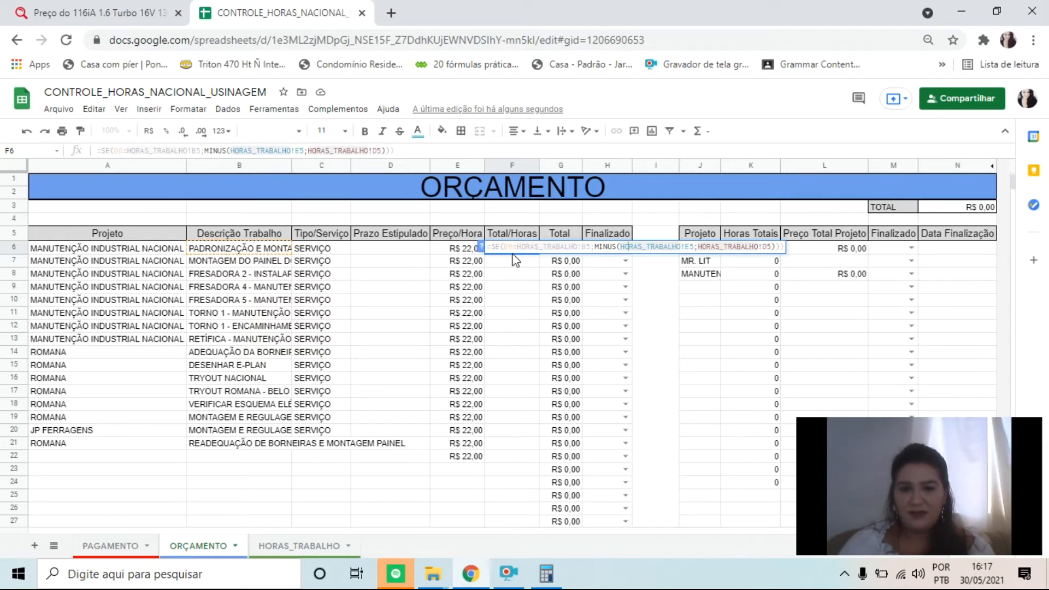
pyautogui.press('Left')
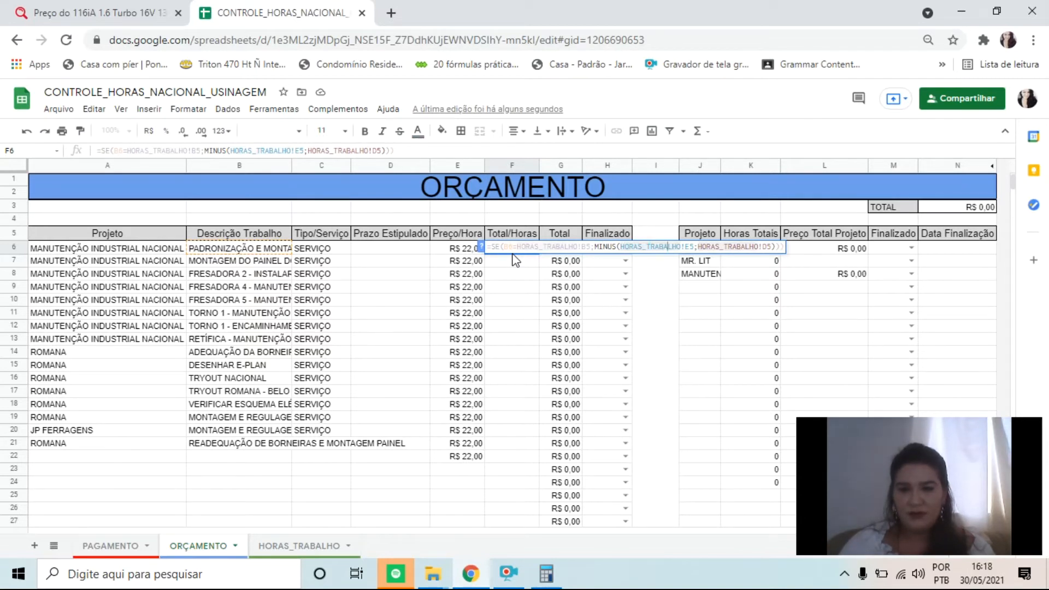
pyautogui.press('Right')
pyautogui.press('Right')
pyautogui.press('Right')
pyautogui.press('Right')
pyautogui.press('Right')
pyautogui.press('Right')
pyautogui.press('Right')
pyautogui.press('Right')
pyautogui.press('Right')
pyautogui.press('Right')
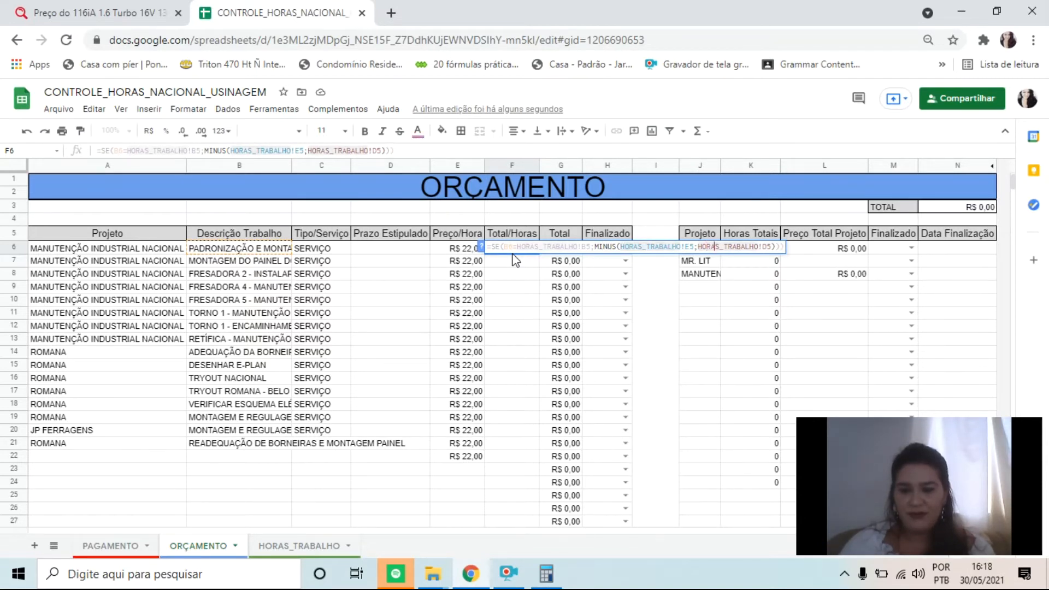
pyautogui.press('Right')
pyautogui.press('Right')
pyautogui.press('Right')
pyautogui.press('Right')
pyautogui.press('Left')
pyautogui.press('Left')
pyautogui.press('Left')
pyautogui.press('Left')
pyautogui.press('Left')
pyautogui.press('Left')
pyautogui.press('Left')
pyautogui.press('Right')
pyautogui.press('Right')
pyautogui.press('Right')
pyautogui.press('Right')
pyautogui.press('Right')
pyautogui.press('Right')
pyautogui.press('Right')
pyautogui.press('Right')
pyautogui.press('Right')
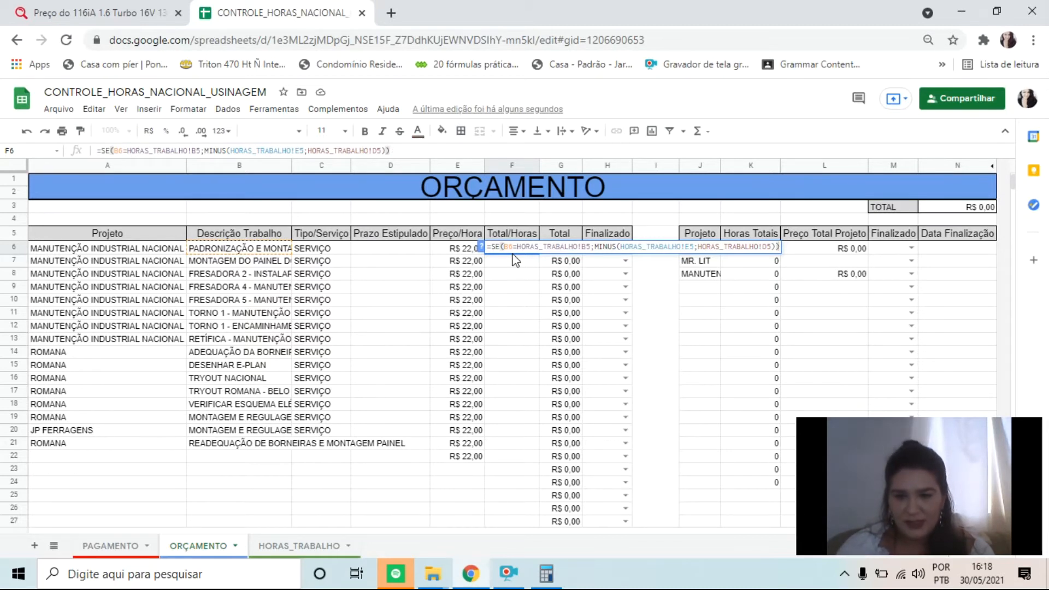
pyautogui.press('Return')
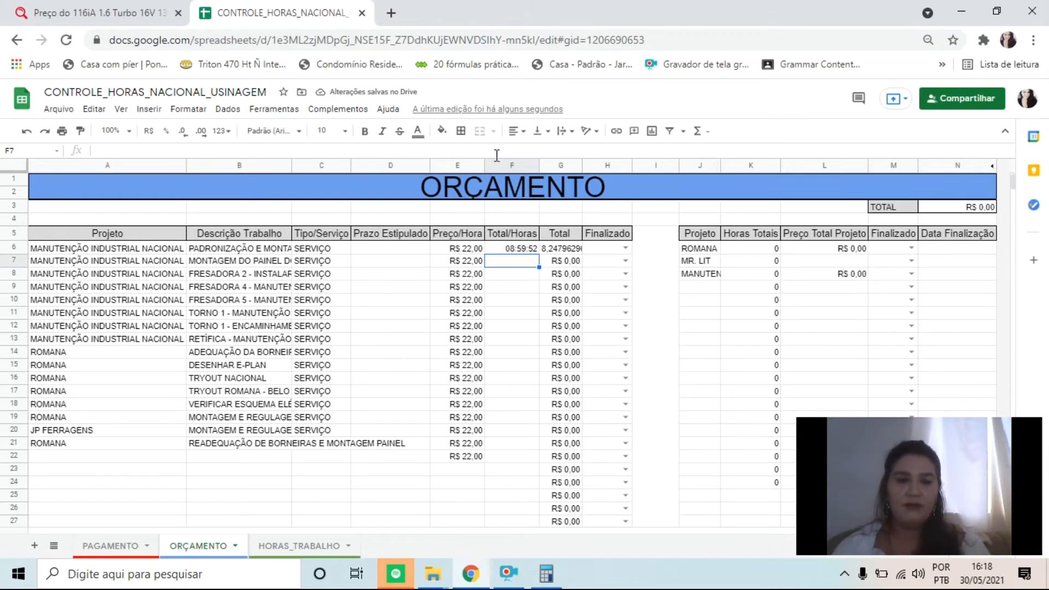
# Try to enter the F6 formula with one more closing parenthesis at its end
pyautogui.click(513, 254)
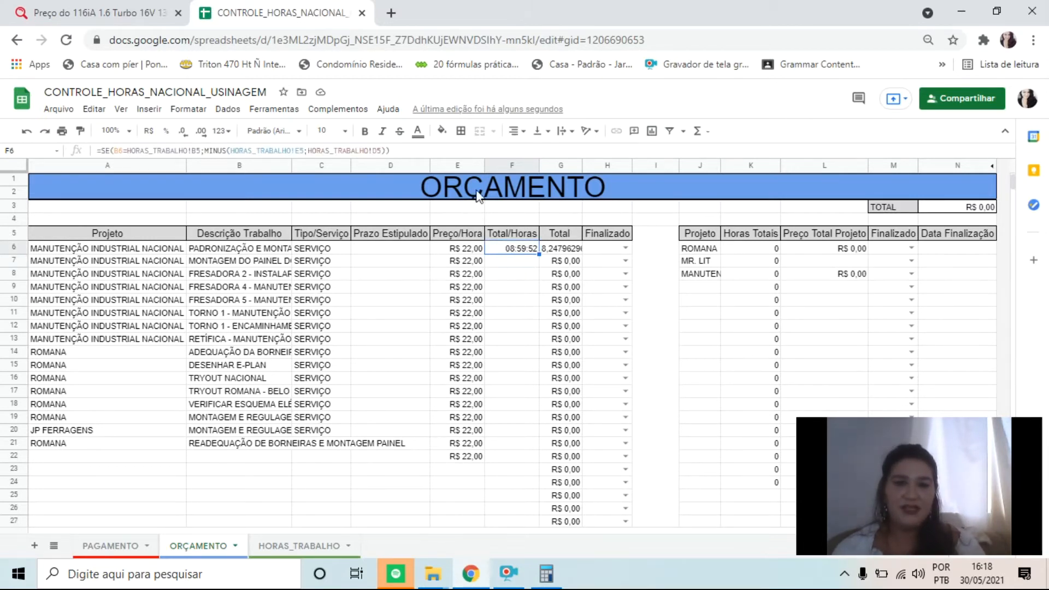
pyautogui.click(406, 152)
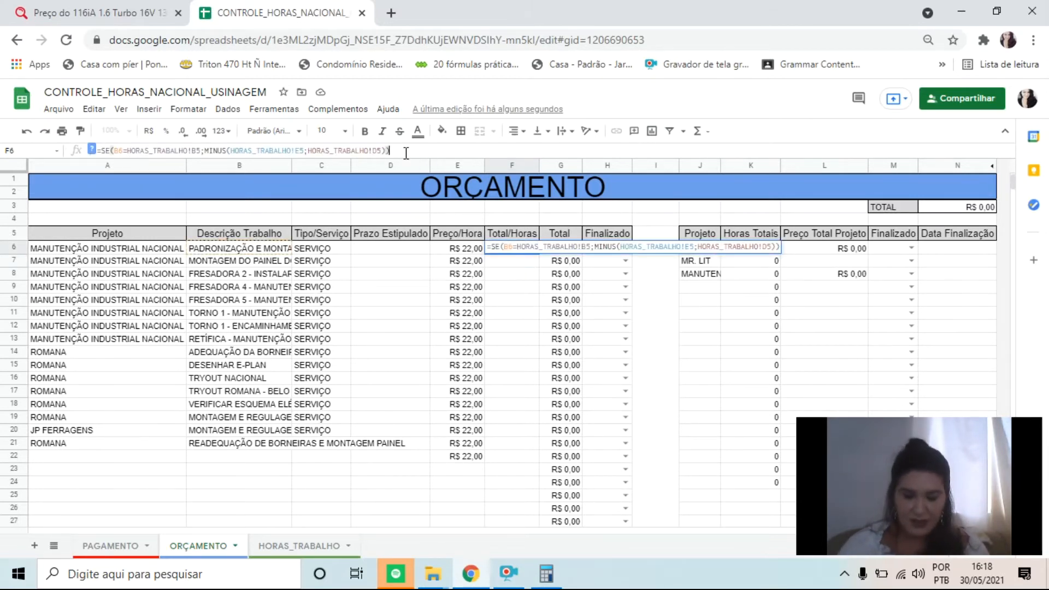
pyautogui.write(')')
pyautogui.press('Return')
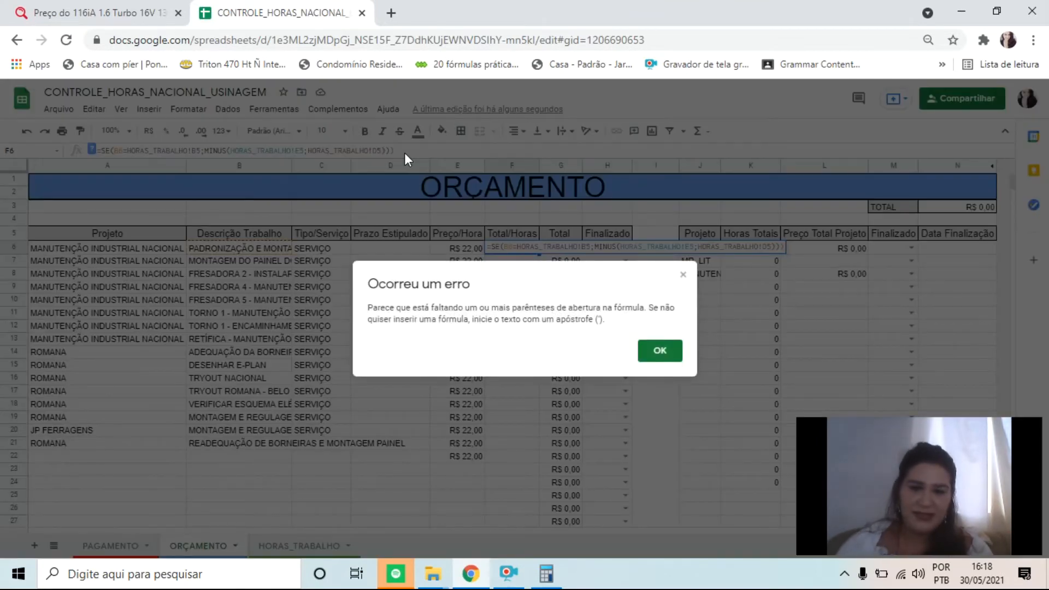
# Enter the F6 formula without the surplus closing parenthesis and fill it down the Total/Horas column to F22
pyautogui.press('Return')
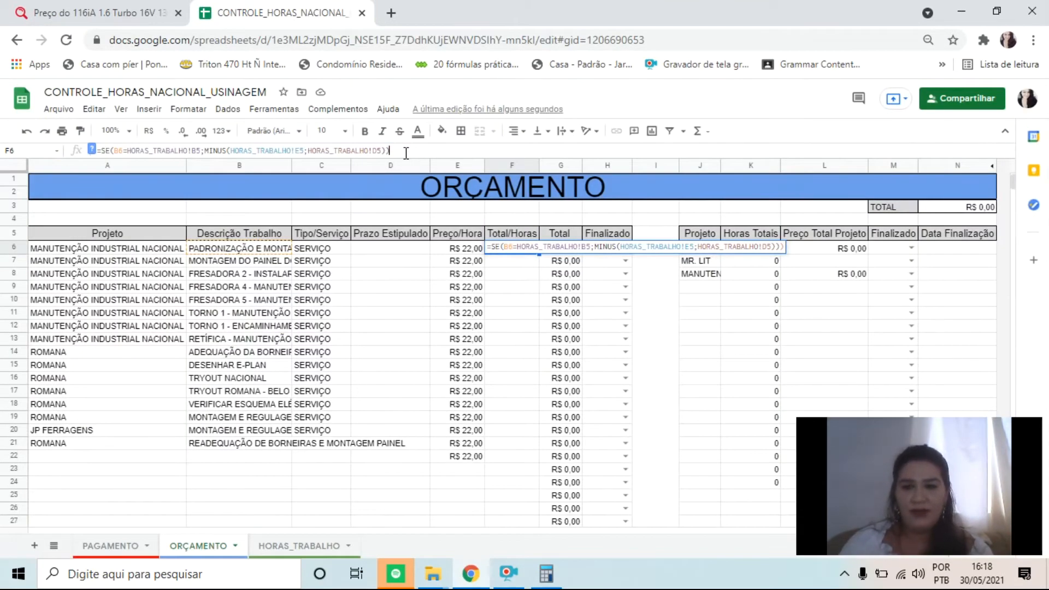
pyautogui.press('Return')
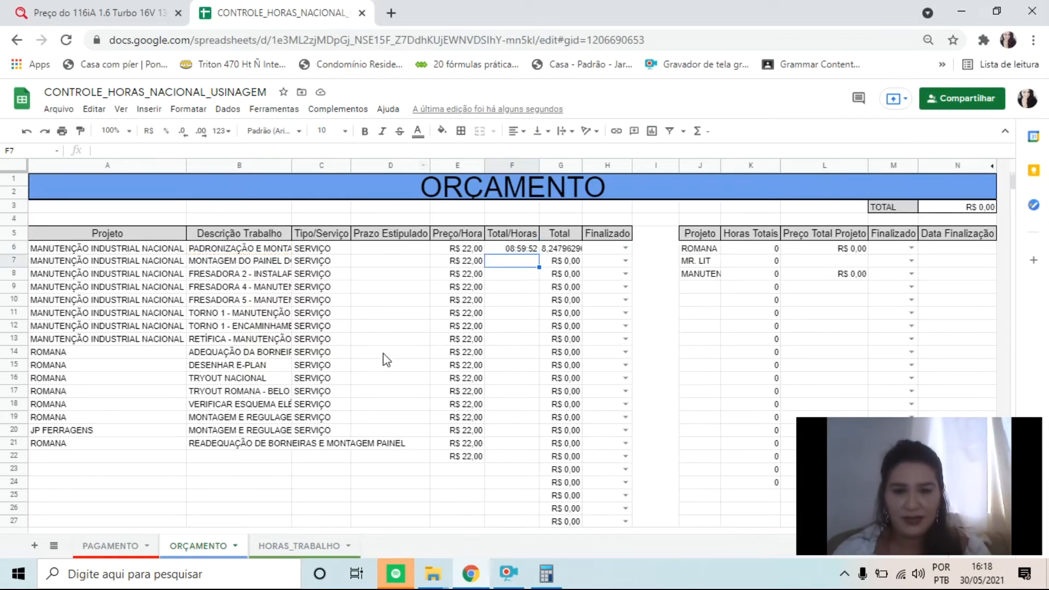
pyautogui.click(534, 249)
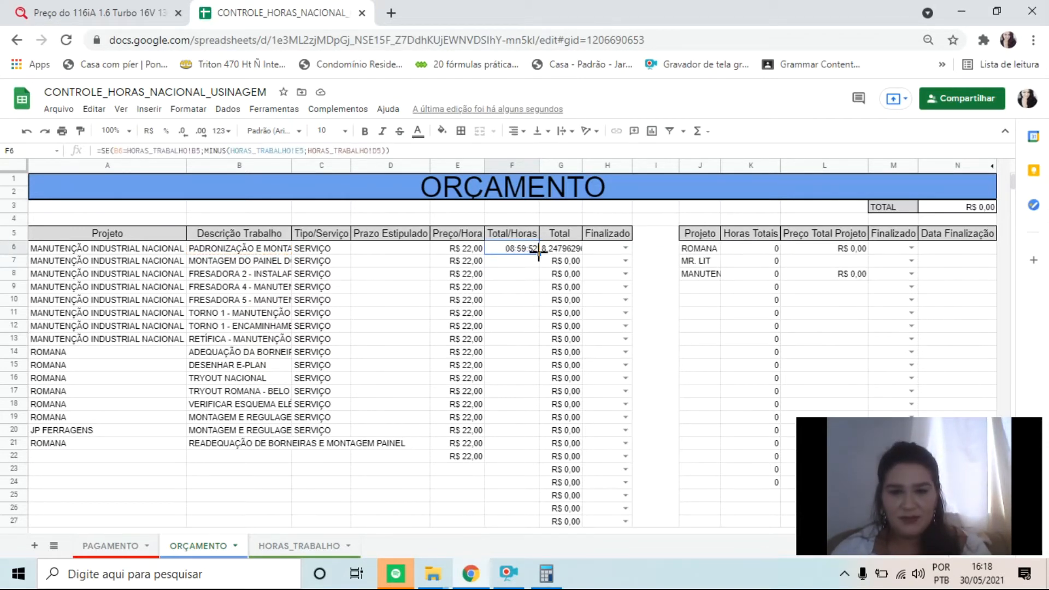
pyautogui.moveTo(538, 252); pyautogui.dragTo(532, 459)
pyautogui.moveTo(545, 372); pyautogui.dragTo(545, 372)
pyautogui.press('Down')
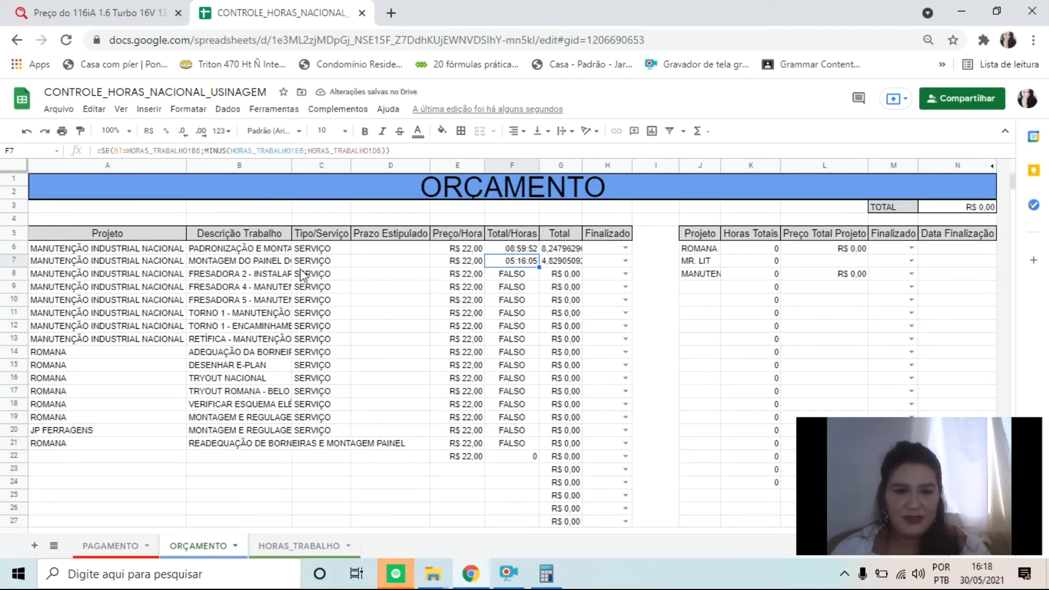
# Compare the Entrada, Saída and Data in row 6 of HORAS_TRABALHO with the compressor panel job in row 7 of ORÇAMENTO
pyautogui.click(280, 546)
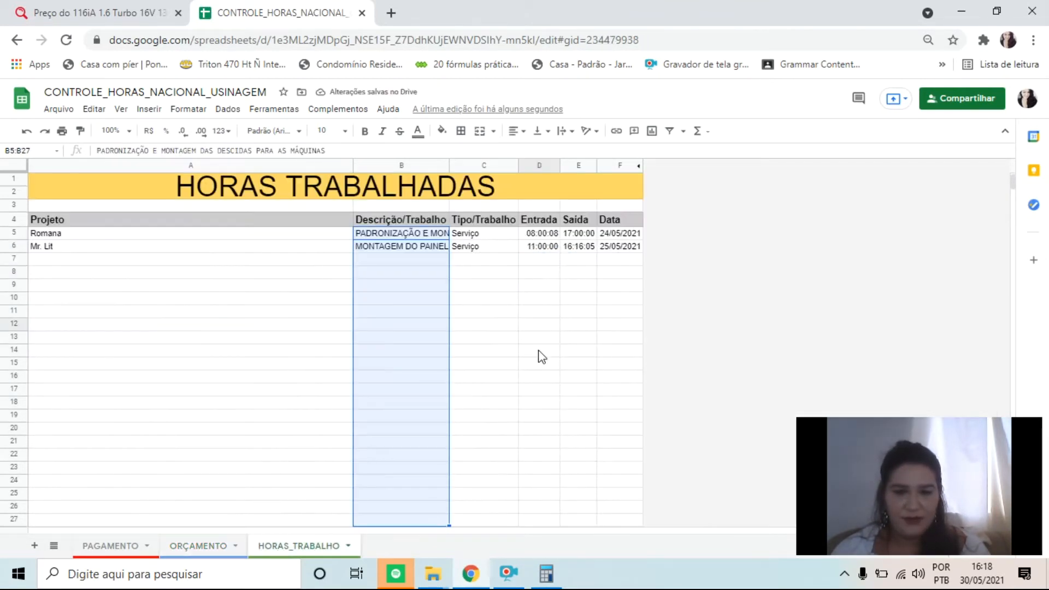
pyautogui.click(547, 250)
pyautogui.click(576, 250)
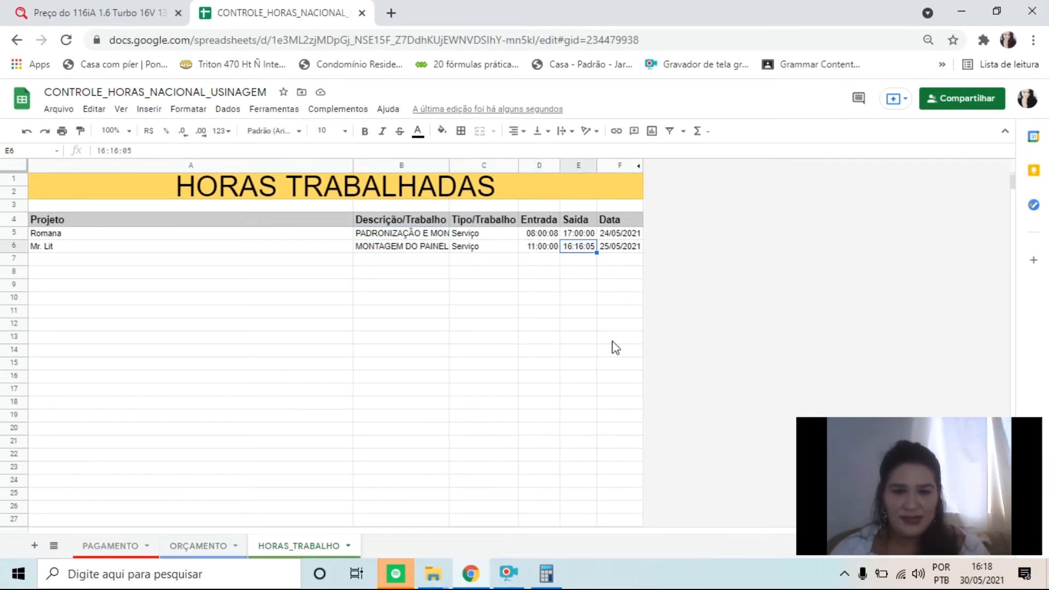
pyautogui.click(622, 247)
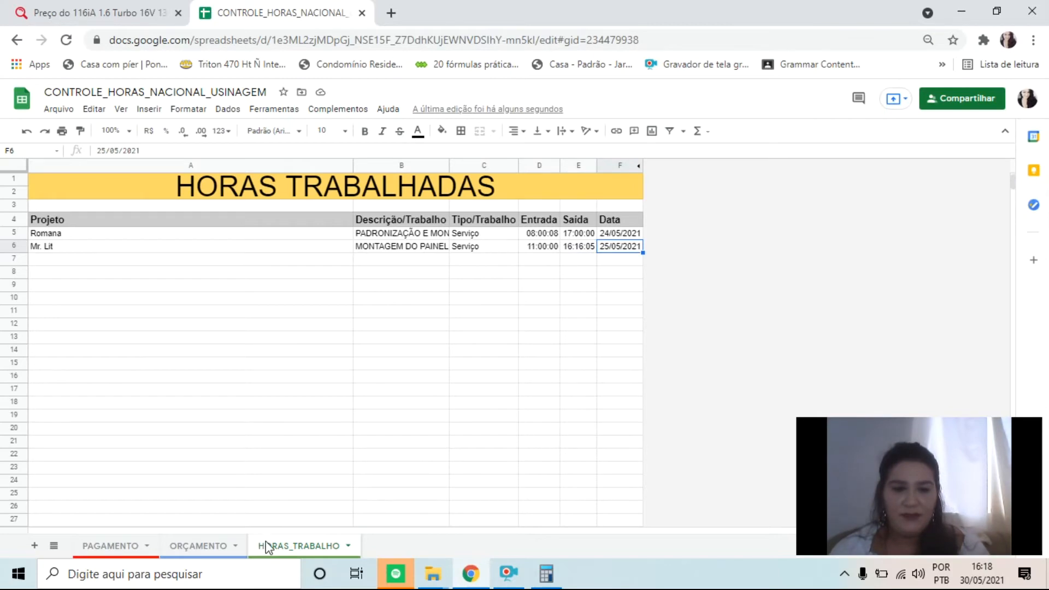
pyautogui.click(198, 546)
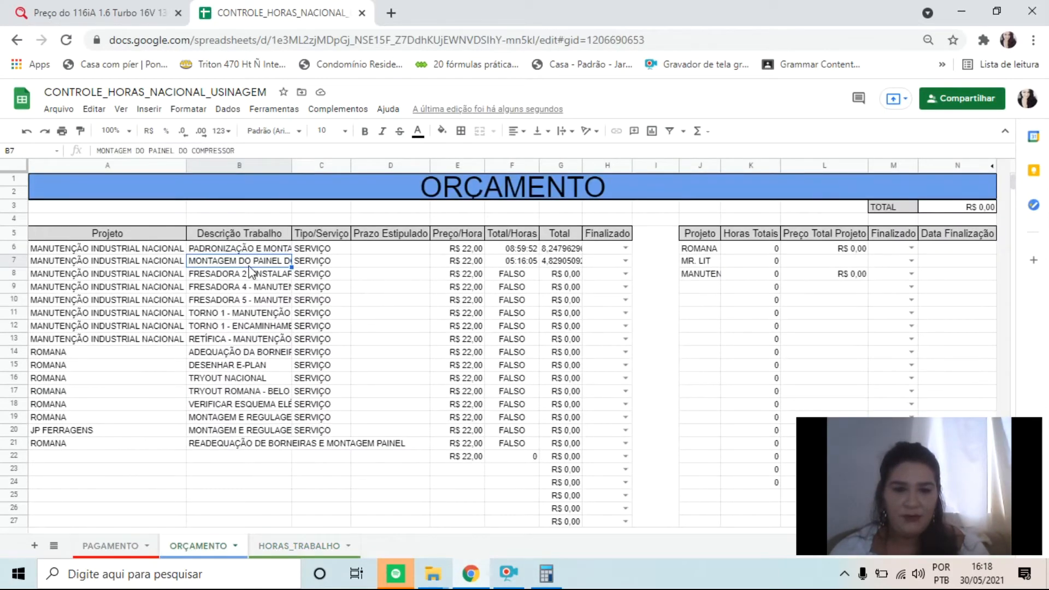
pyautogui.moveTo(251, 266); pyautogui.dragTo(313, 262)
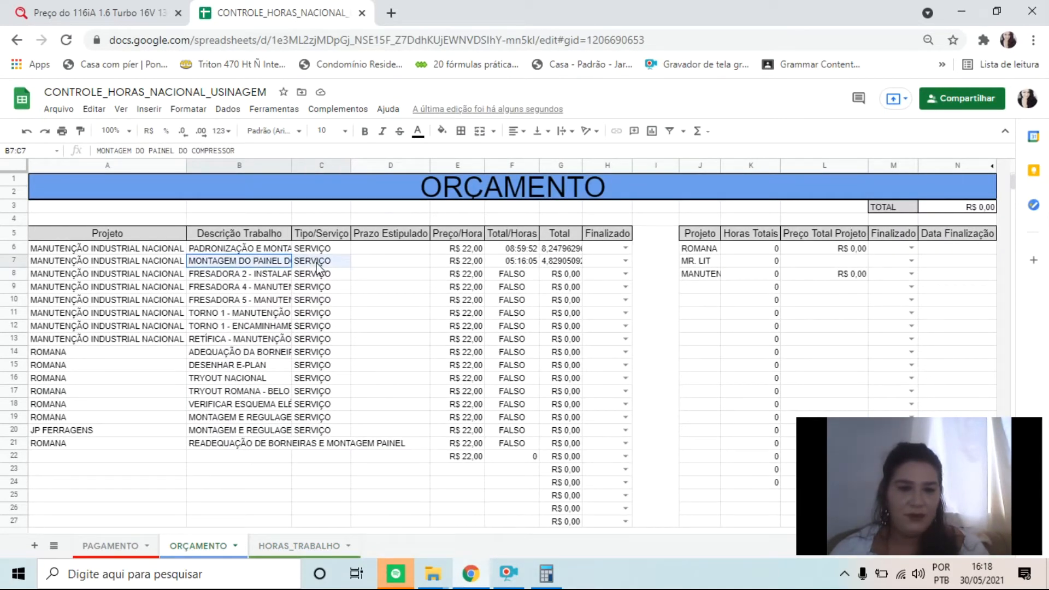
pyautogui.click(228, 266)
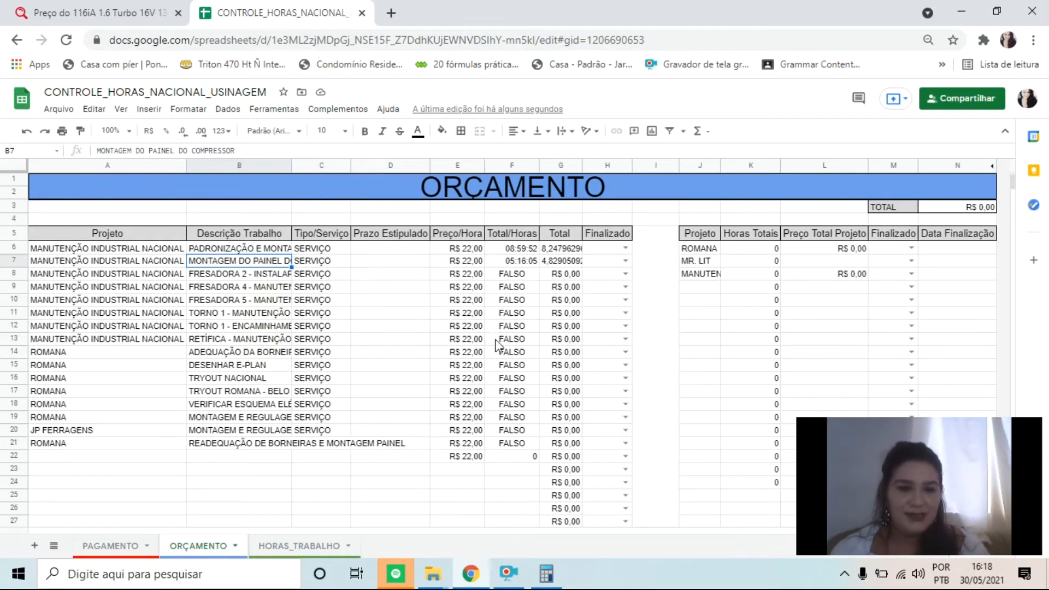
pyautogui.click(520, 264)
pyautogui.moveTo(520, 264); pyautogui.dragTo(519, 446)
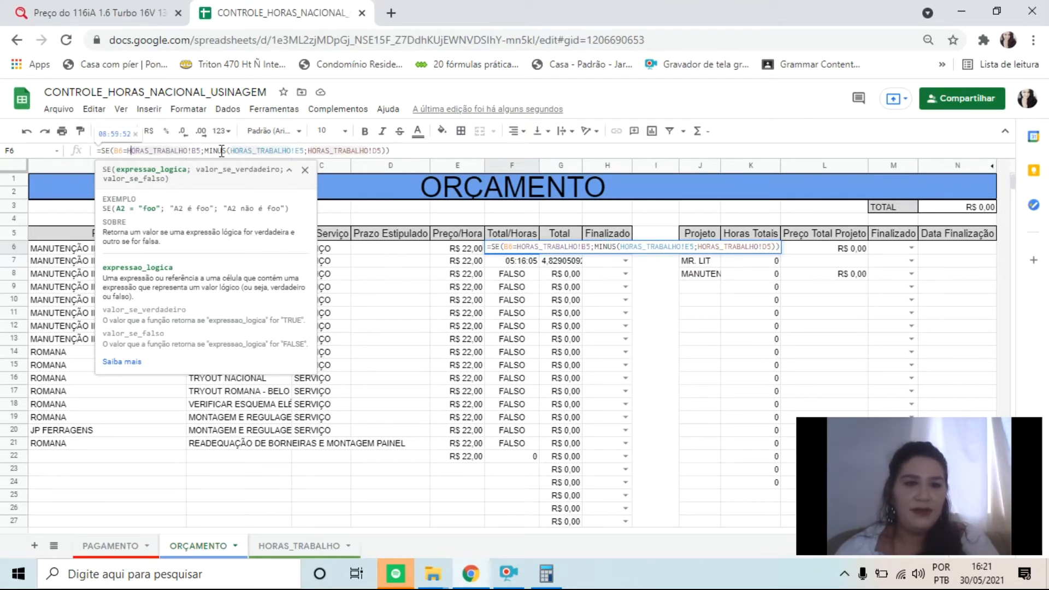
# Review the SE condition and the two MINUS arguments of the formula in F6
pyautogui.moveTo(221, 151); pyautogui.dragTo(97, 150)
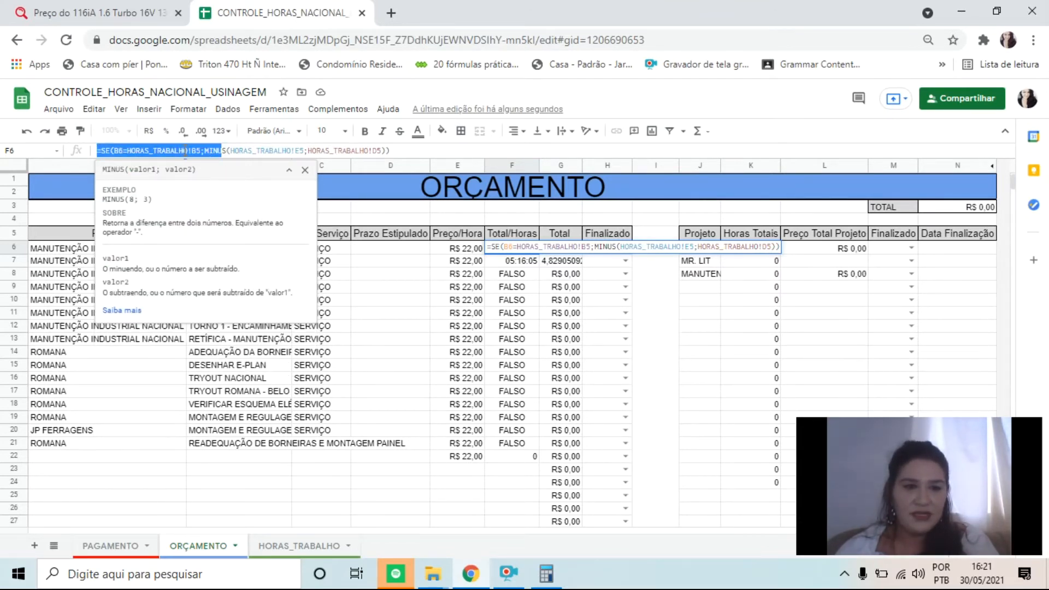
pyautogui.click(197, 150)
pyautogui.moveTo(210, 150); pyautogui.dragTo(86, 140)
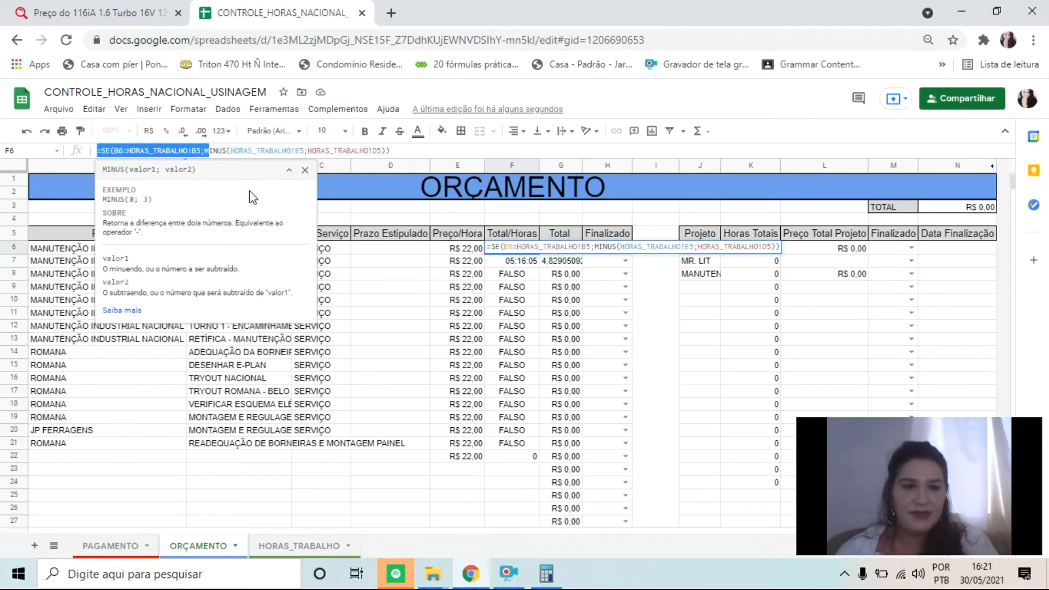
pyautogui.click(275, 150)
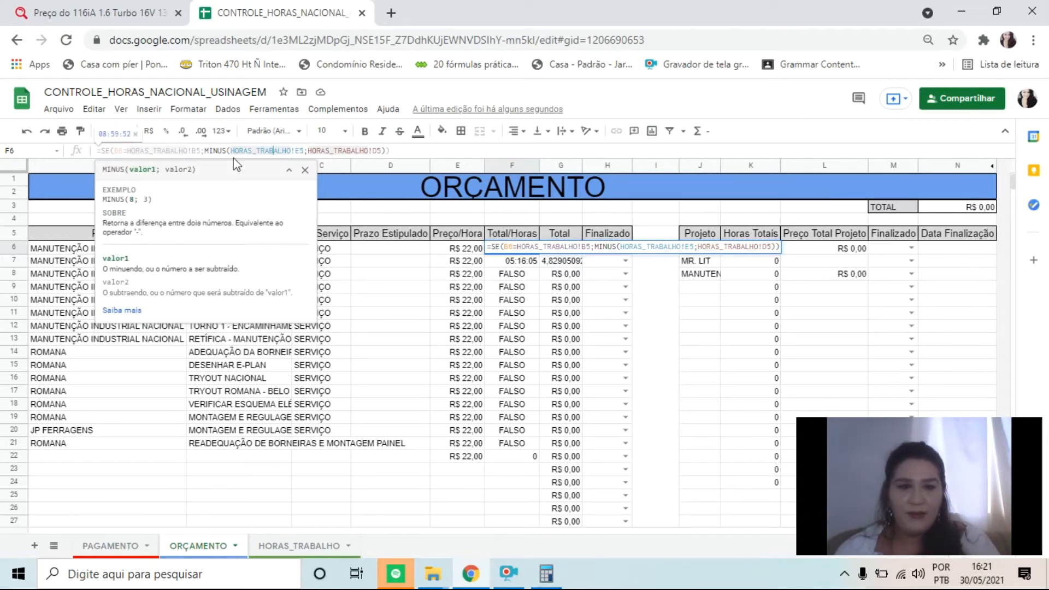
pyautogui.click(360, 151)
pyautogui.press('Return')
# Examine the Total/Horas results against the job descriptions in rows 6 to 22, and the Total formulas in G6 and G7
pyautogui.moveTo(534, 253); pyautogui.dragTo(238, 247)
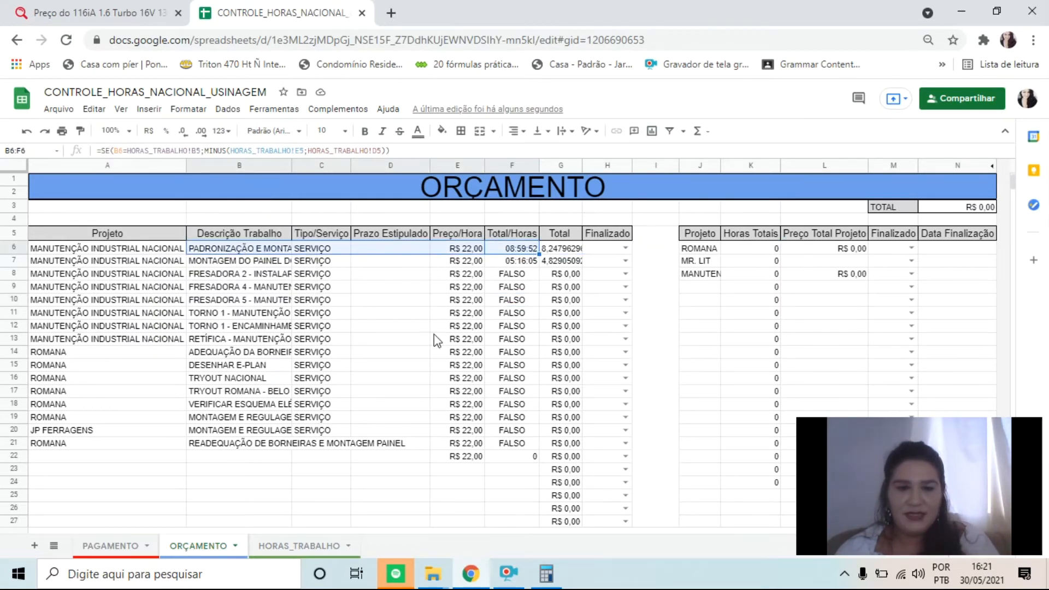
pyautogui.moveTo(230, 339); pyautogui.dragTo(513, 444)
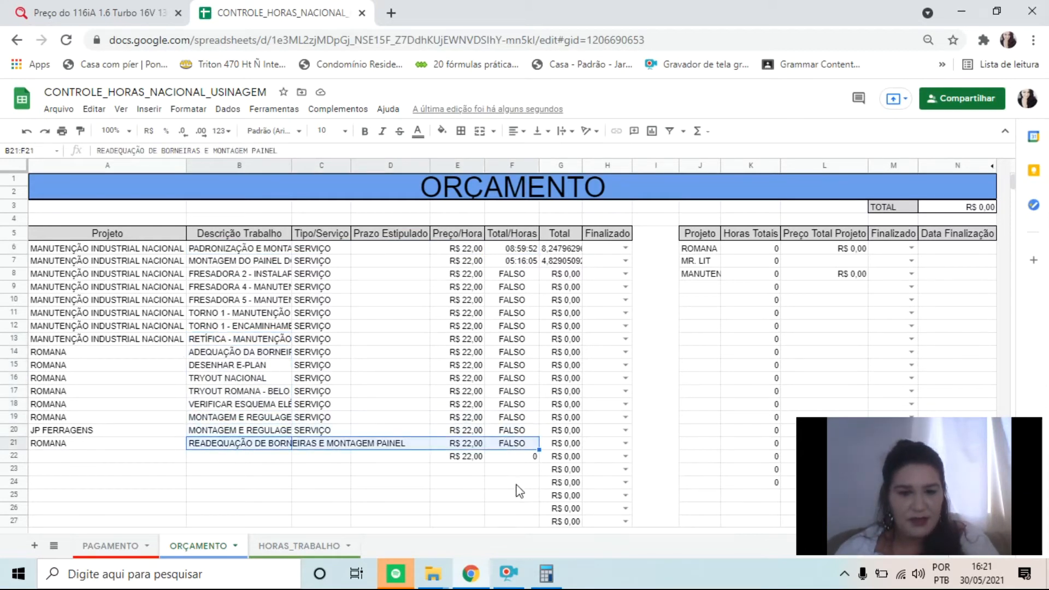
pyautogui.click(522, 459)
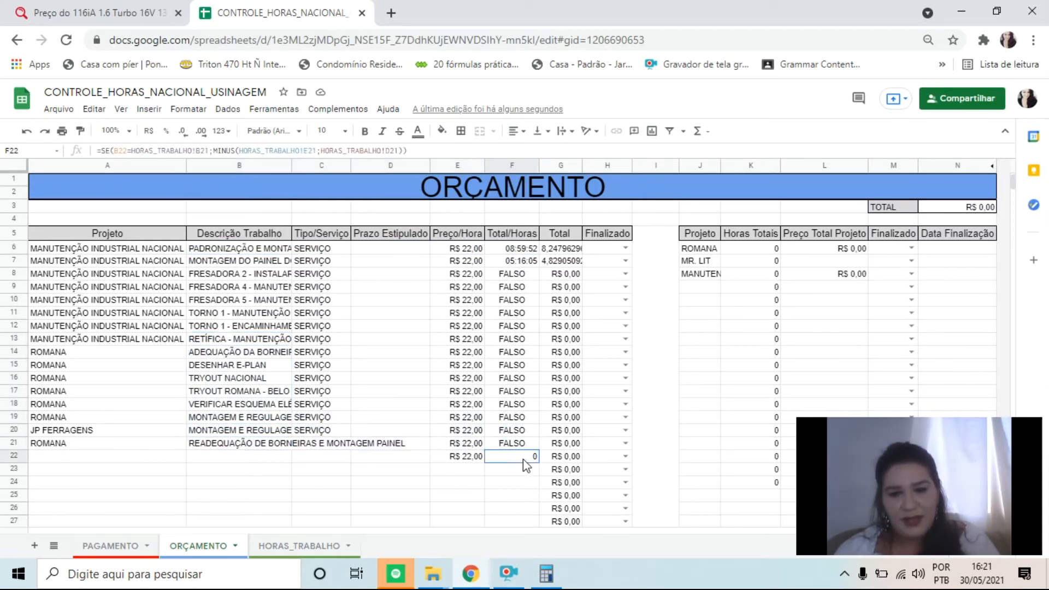
pyautogui.click(231, 457)
pyautogui.click(221, 435)
pyautogui.click(285, 442)
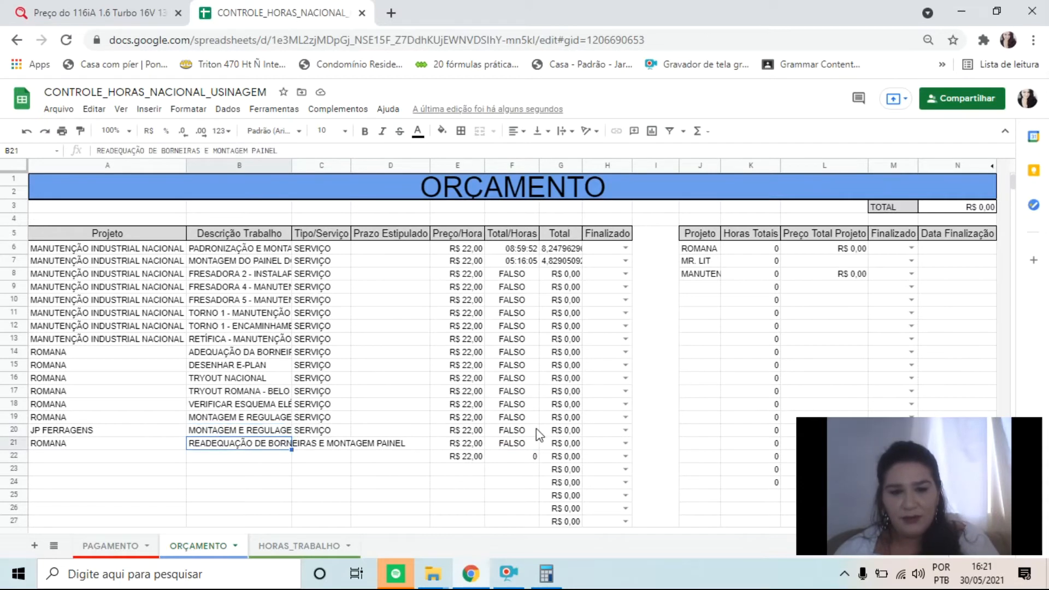
pyautogui.moveTo(523, 276); pyautogui.dragTo(532, 408)
pyautogui.click(207, 288)
pyautogui.click(211, 277)
pyautogui.moveTo(368, 276); pyautogui.dragTo(531, 272)
pyautogui.click(580, 264)
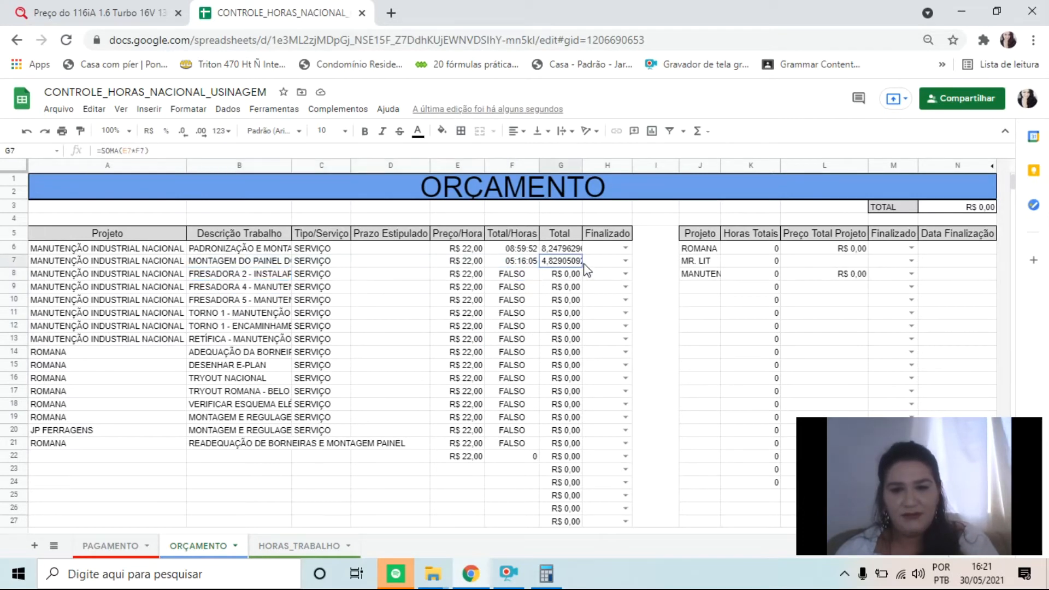
pyautogui.click(566, 251)
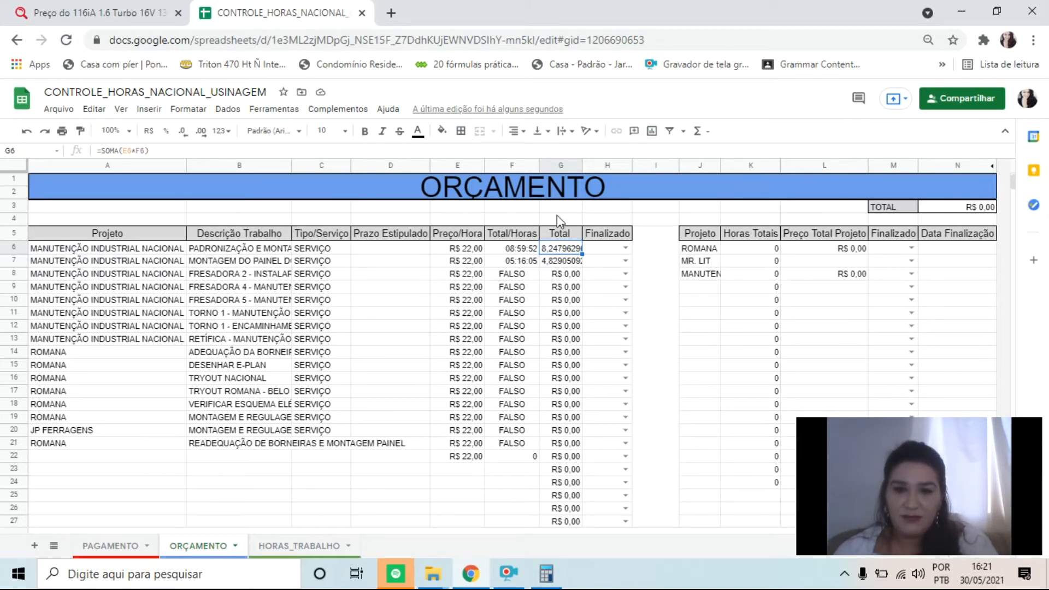
# Insert one column to the right of the Total/Horas column in ORÇAMENTO
pyautogui.click(498, 166)
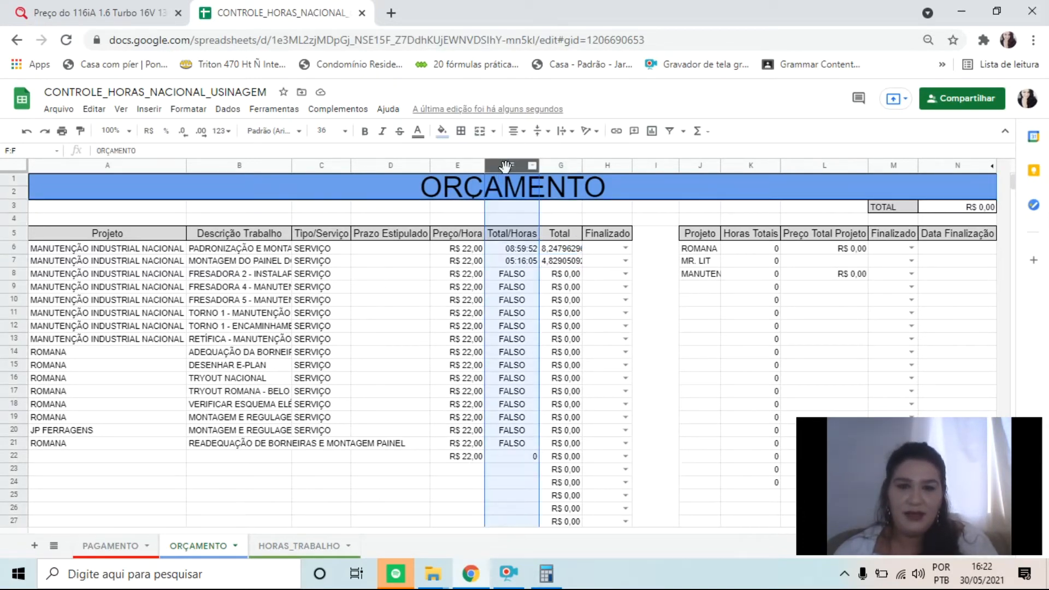
pyautogui.rightClick(500, 165)
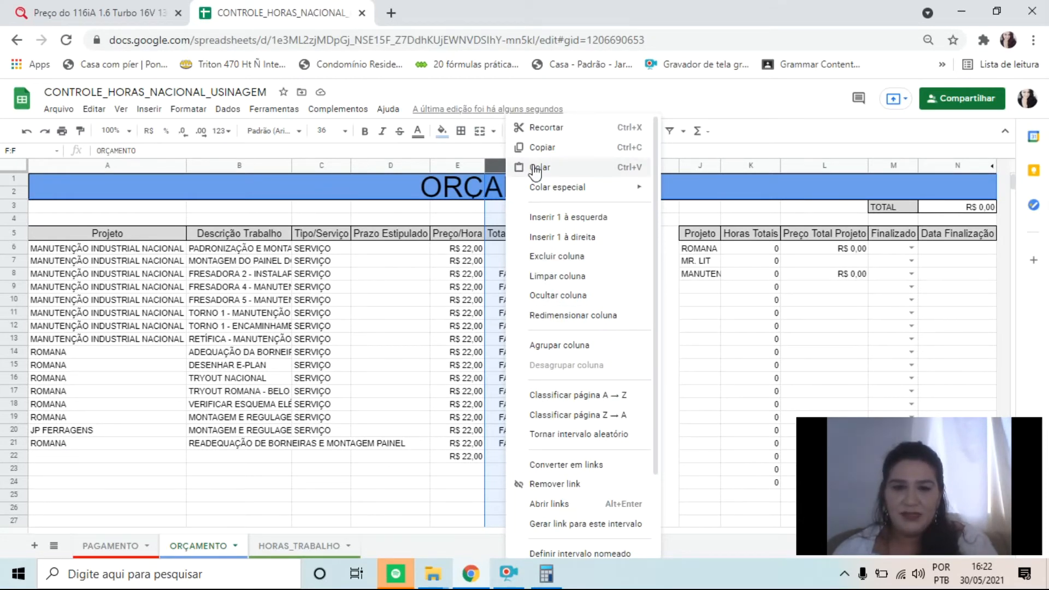
pyautogui.click(584, 236)
# Begin a CONCATENAR formula in G6 whose first string is the HORA function applied to F6
pyautogui.click(564, 252)
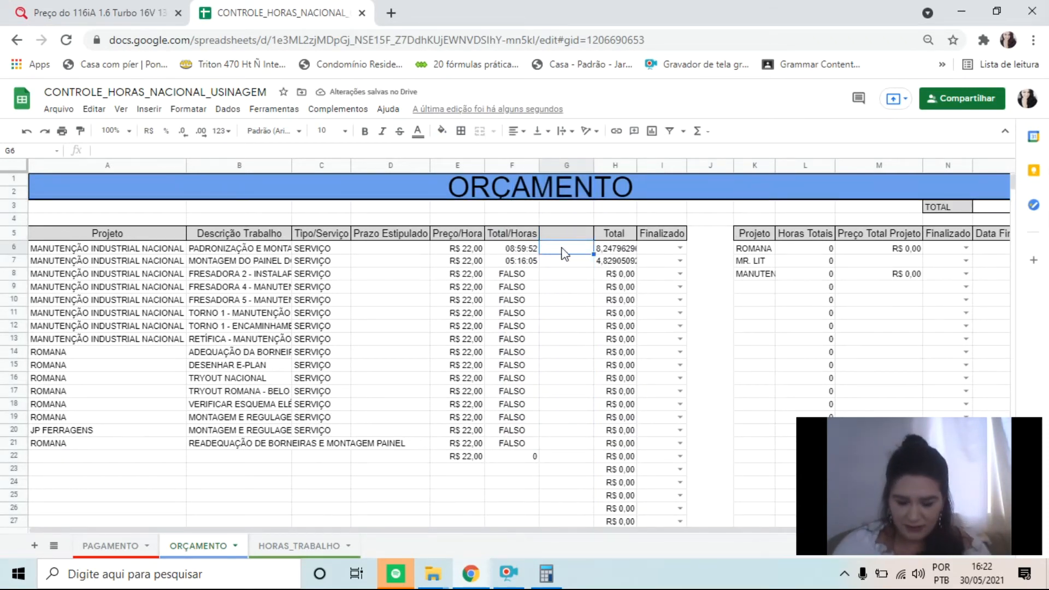
pyautogui.write('=-')
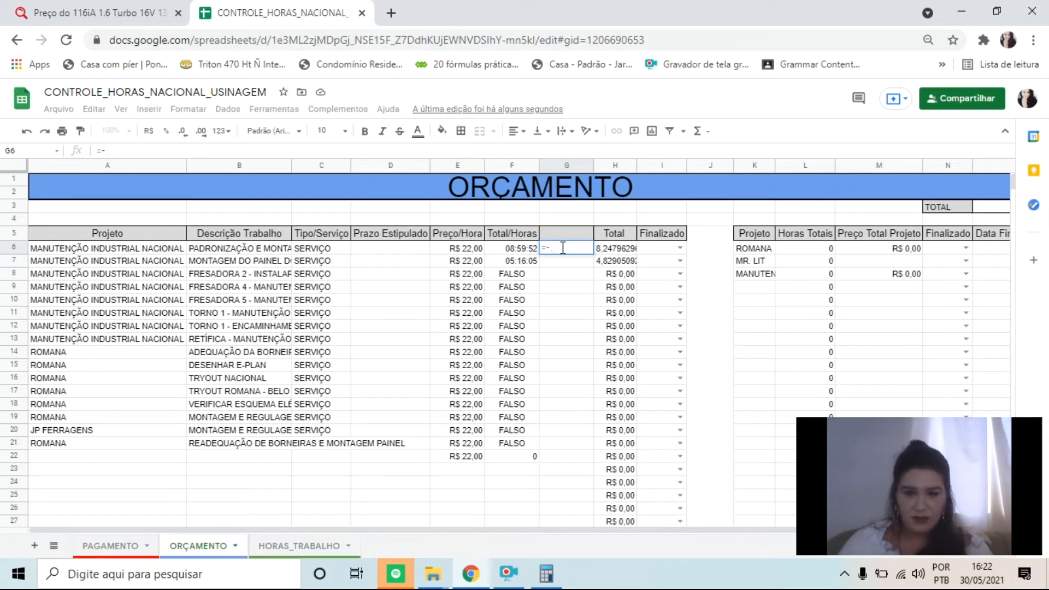
pyautogui.write('CONC')
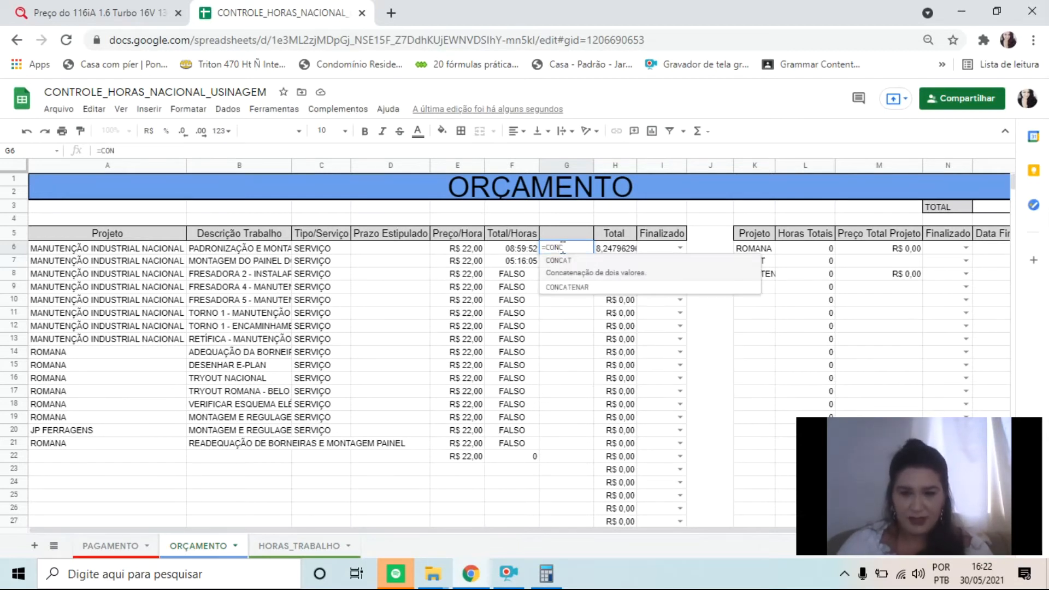
pyautogui.press('Down')
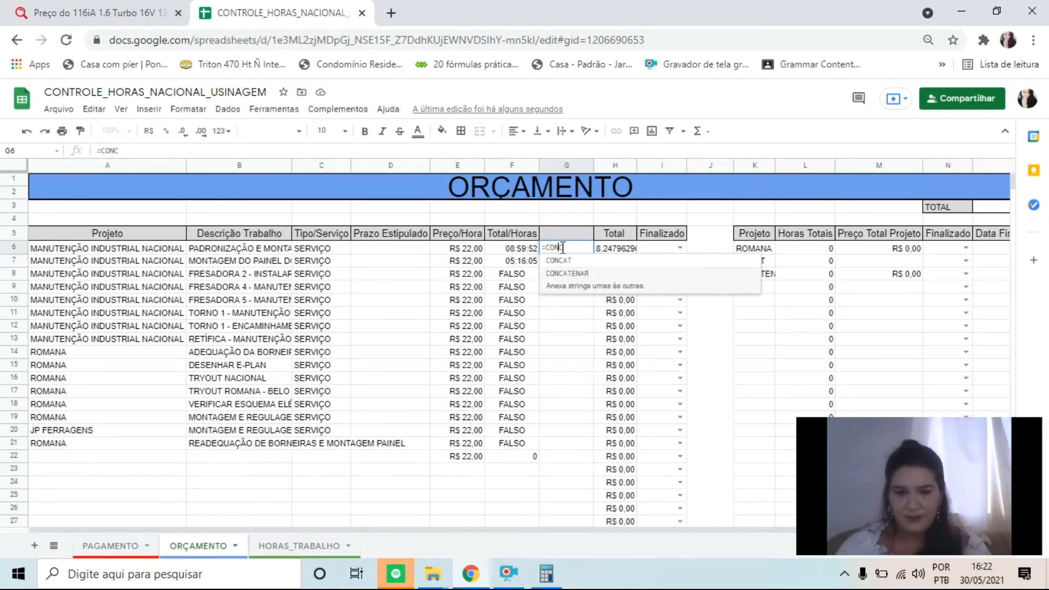
pyautogui.press('Tab')
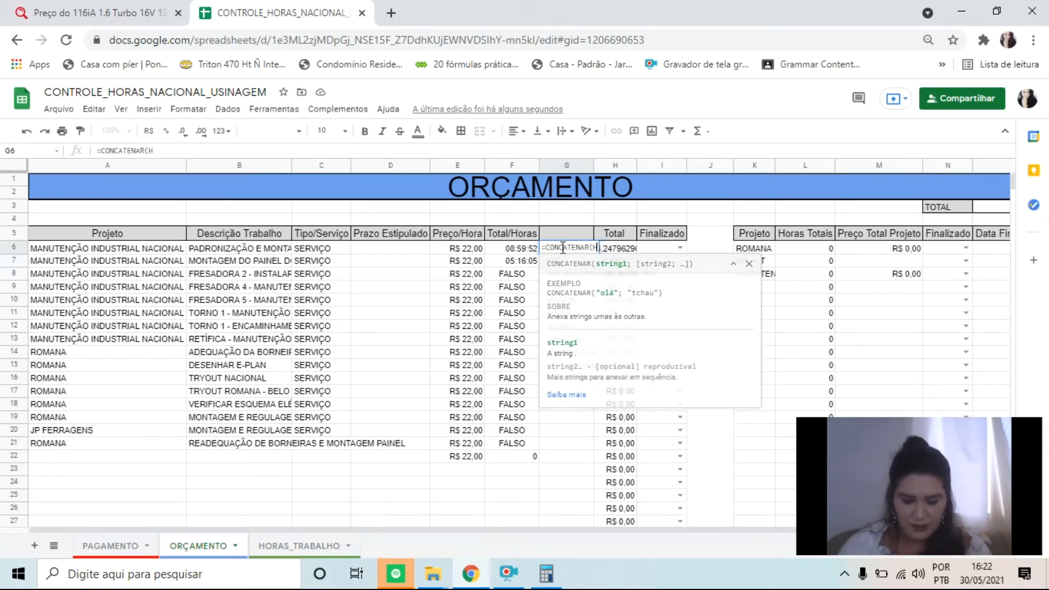
pyautogui.write('HORA(')
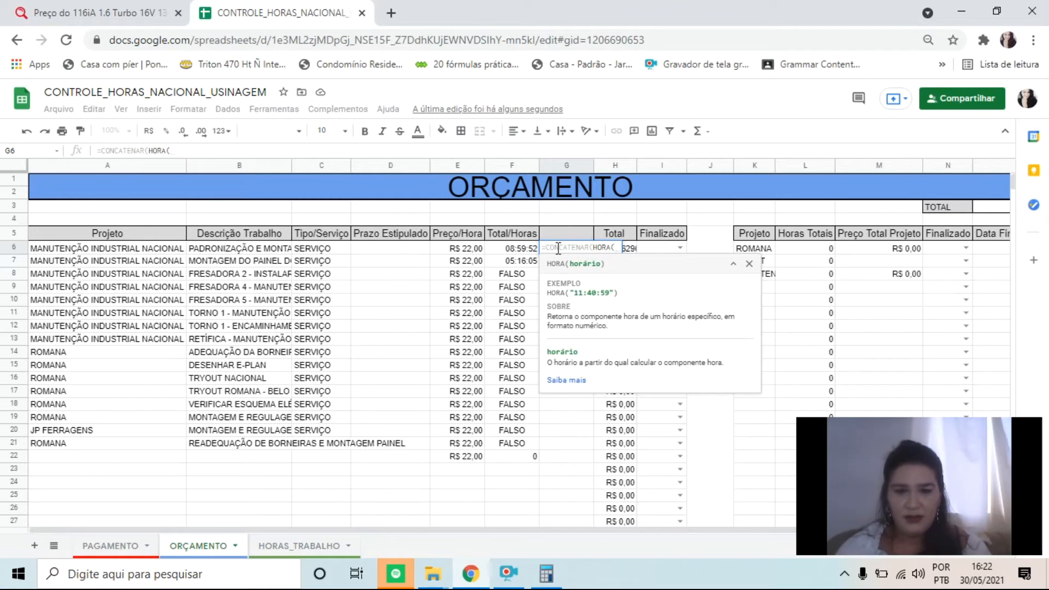
pyautogui.click(513, 249)
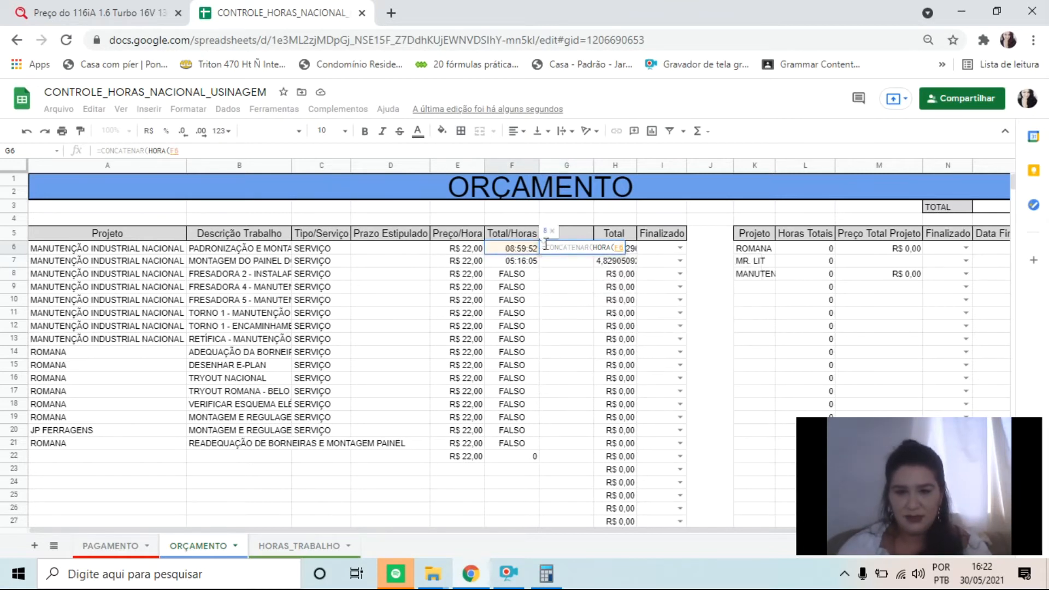
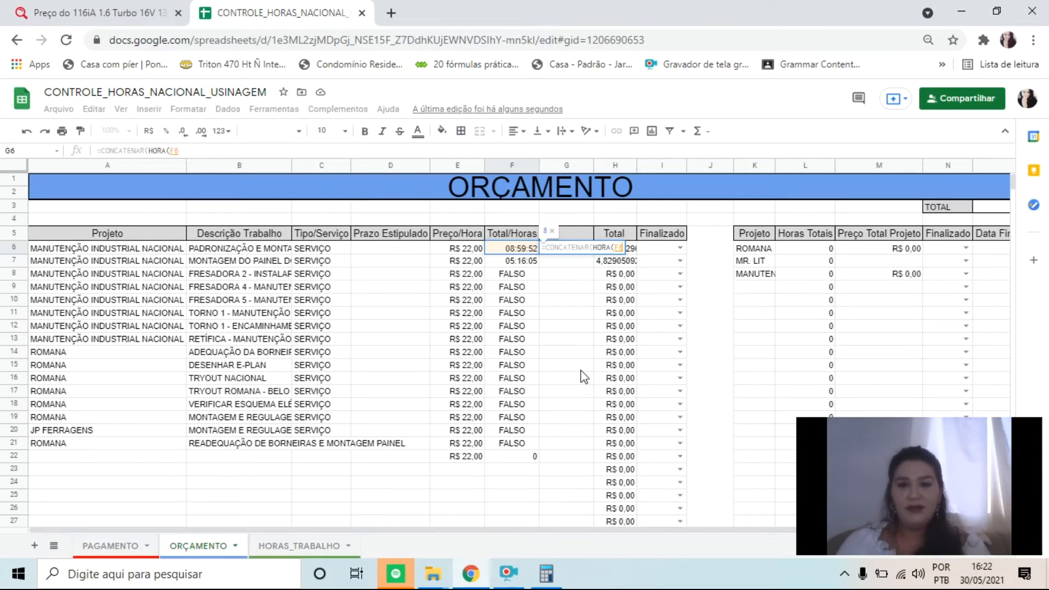
# Close the HORA argument in the G6 CONCATENAR formula and add MINUTO(F6) as its next string
pyautogui.write(')')
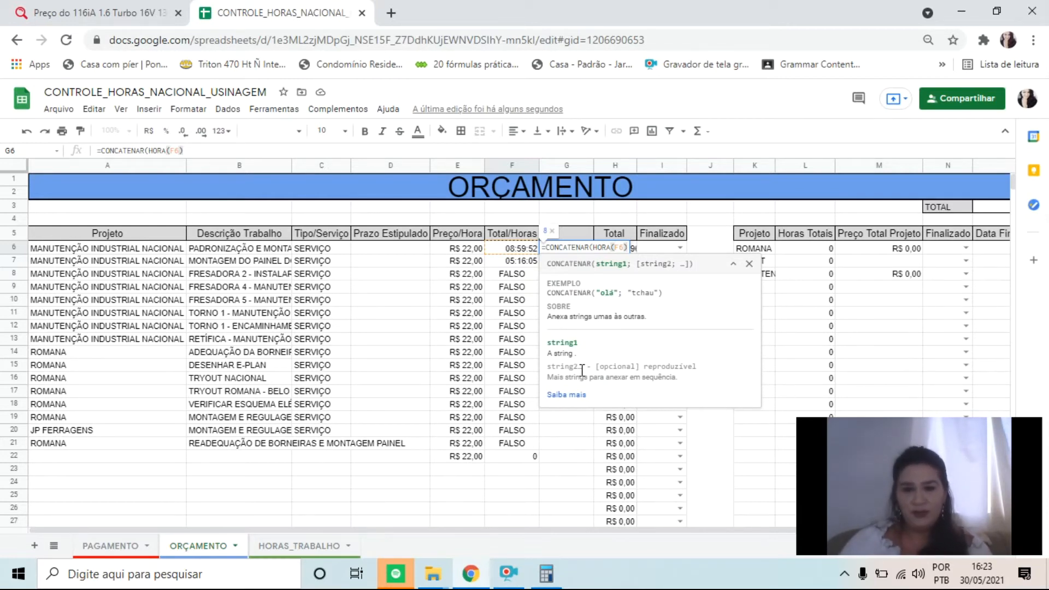
pyautogui.write(';')
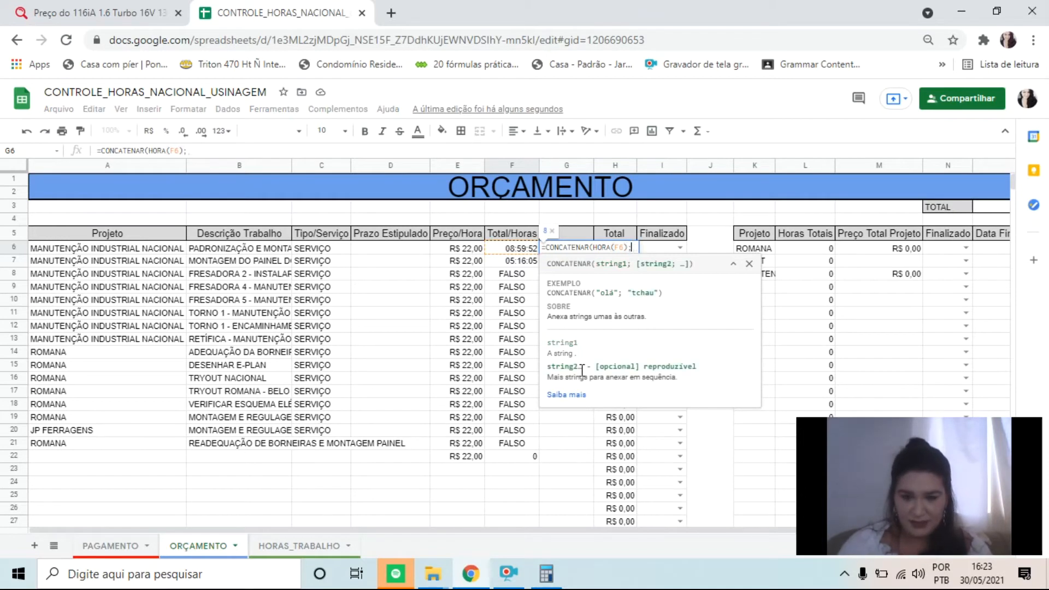
pyautogui.write('MINU')
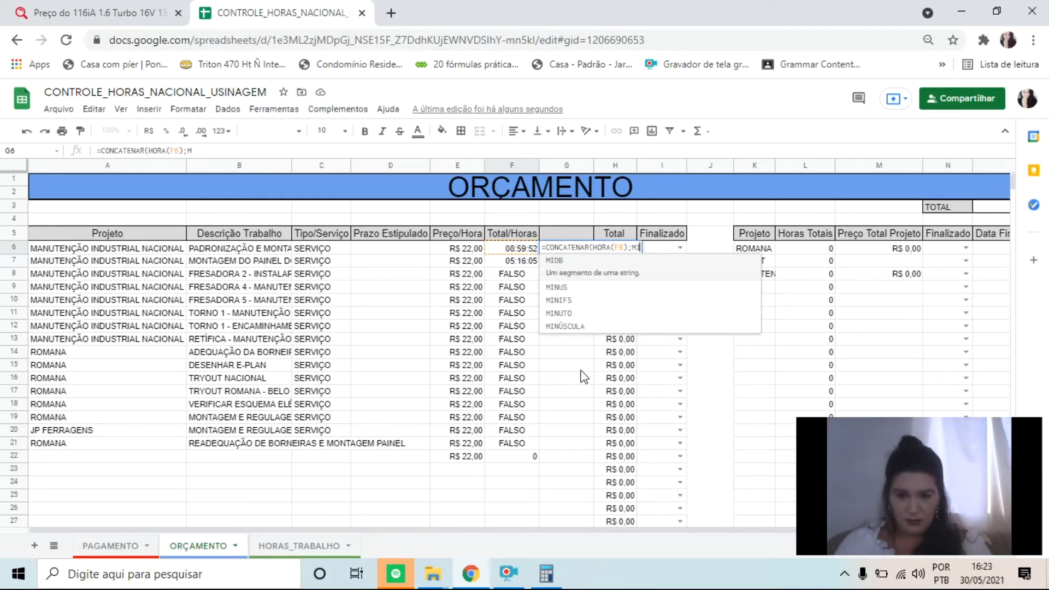
pyautogui.press('Down')
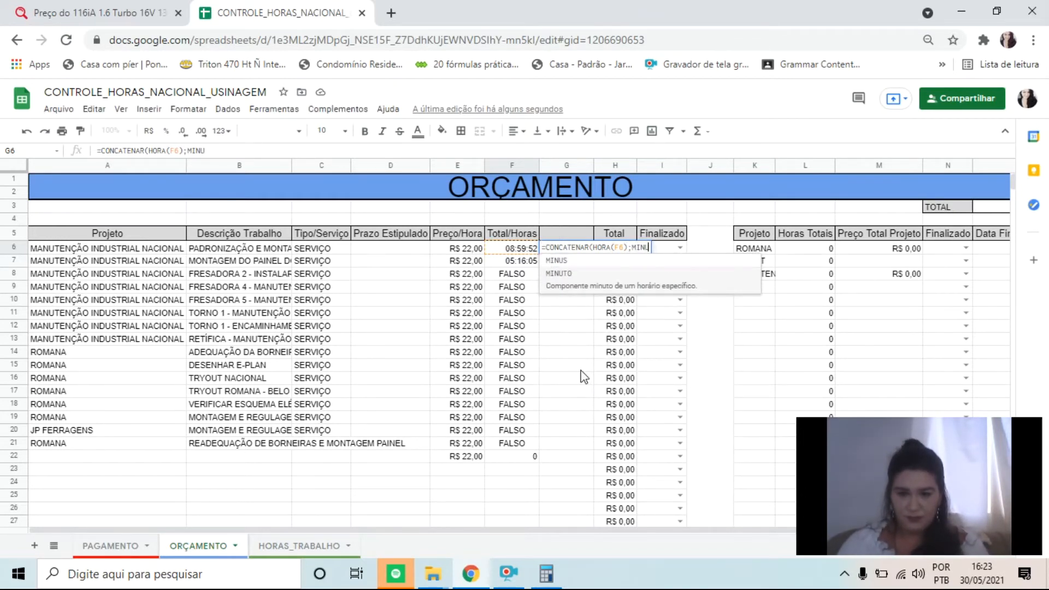
pyautogui.press('Tab')
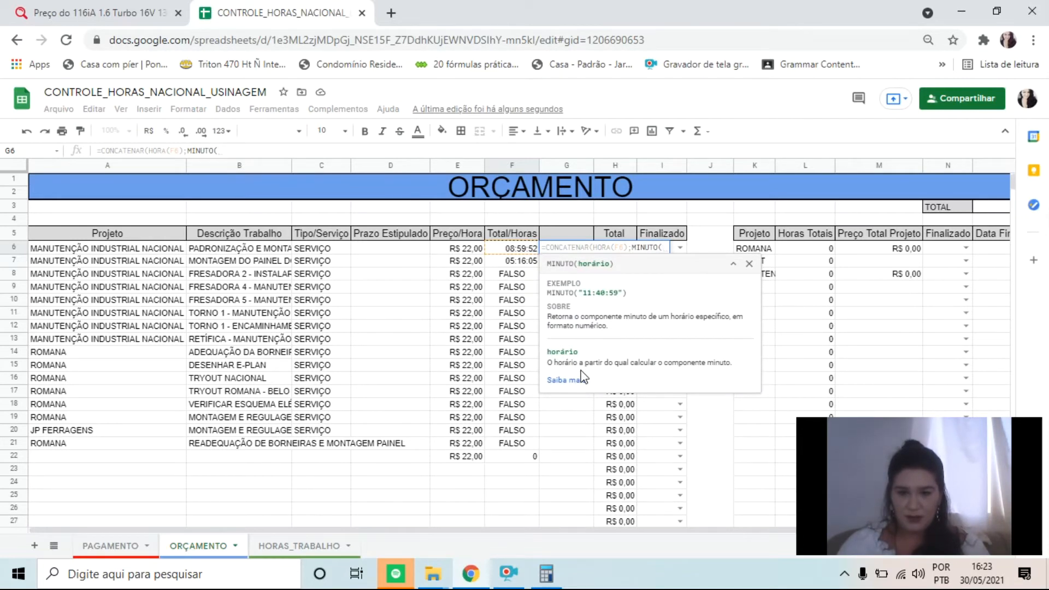
pyautogui.click(514, 248)
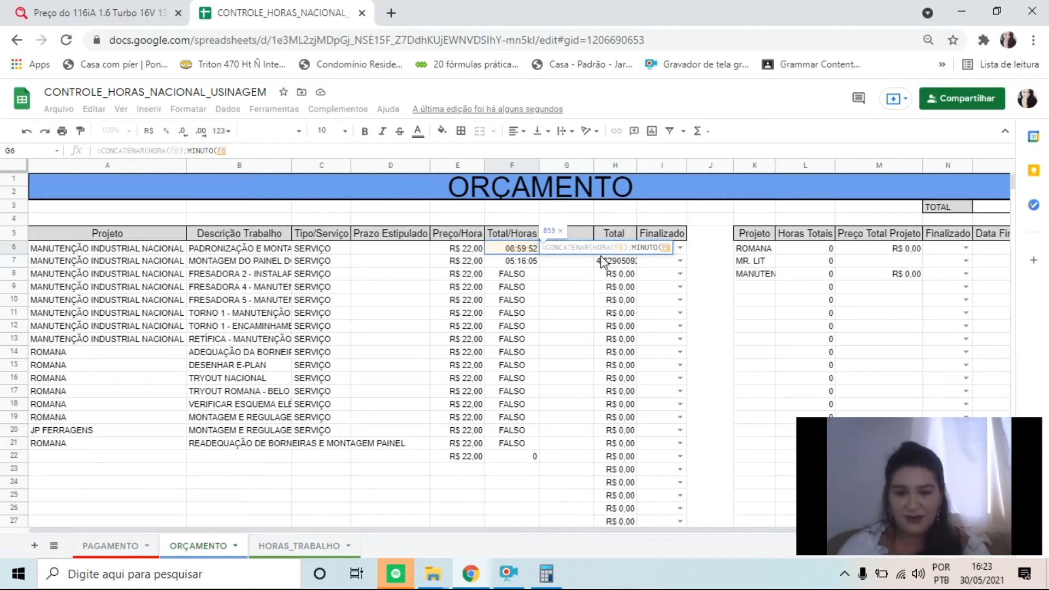
pyautogui.write(')')
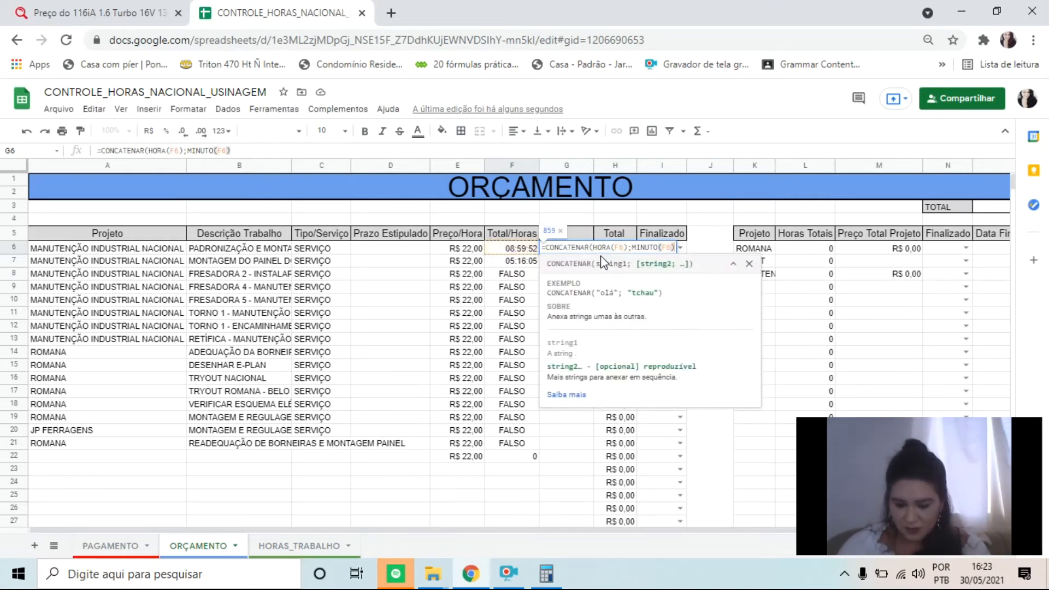
# Insert a "," separator string between HORA(F6) and MINUTO(F6) in the G6 formula and complete the entry
pyautogui.press('Left')
pyautogui.press('Left')
pyautogui.press('Left')
pyautogui.press('Left')
pyautogui.press('Left')
pyautogui.press('Left')
pyautogui.press('Left')
pyautogui.press('Left')
pyautogui.press('Left')
pyautogui.press('Left')
pyautogui.press('Left')
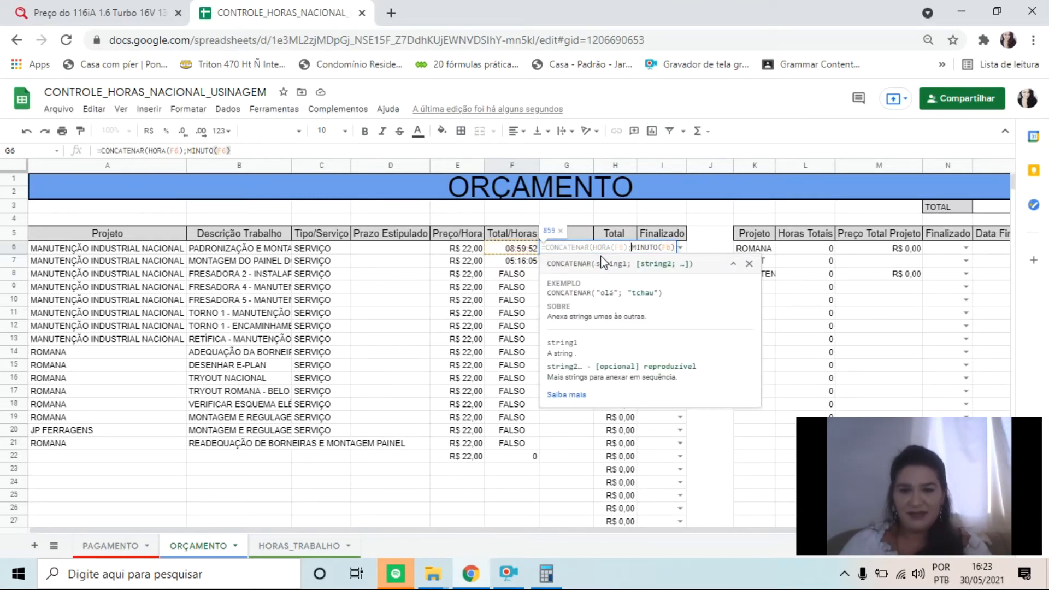
pyautogui.write('"')
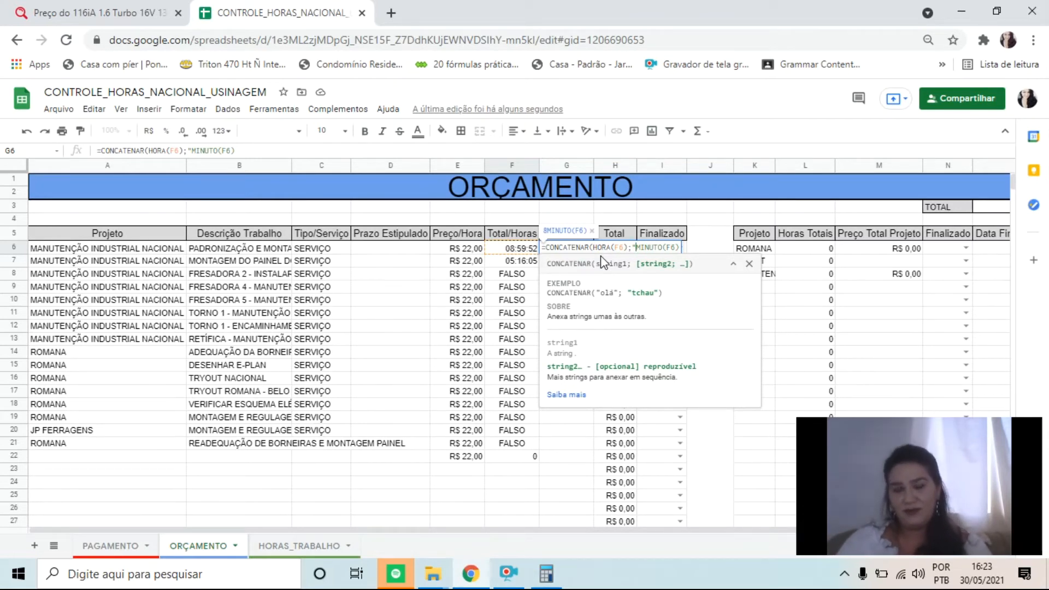
pyautogui.write(', "')
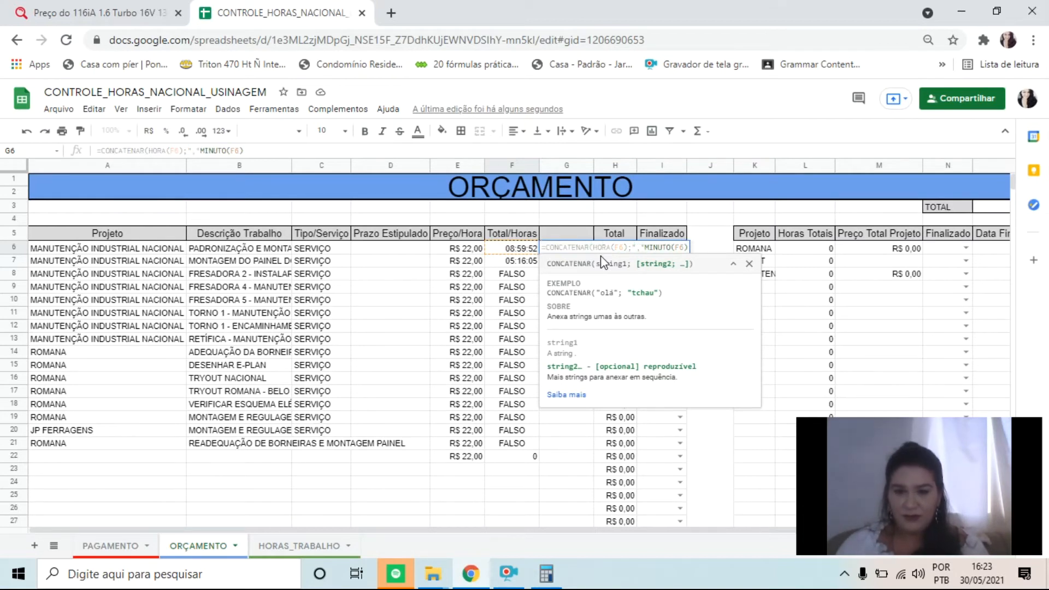
pyautogui.write(';')
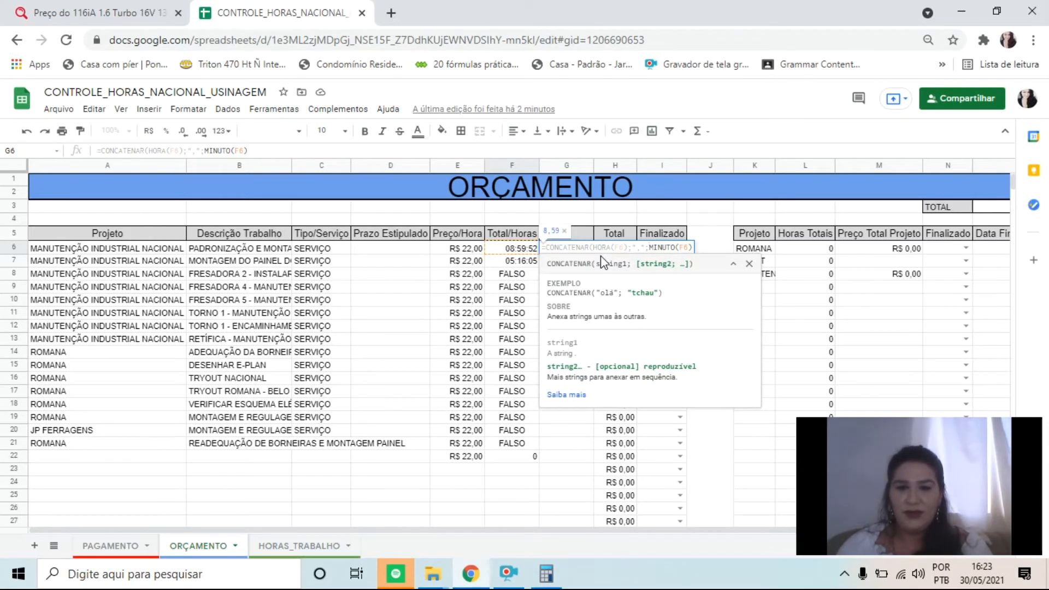
pyautogui.press('Return')
# Fill the CONCATENAR formula from G6 down to row 22 and check the copy in G7
pyautogui.click(578, 250)
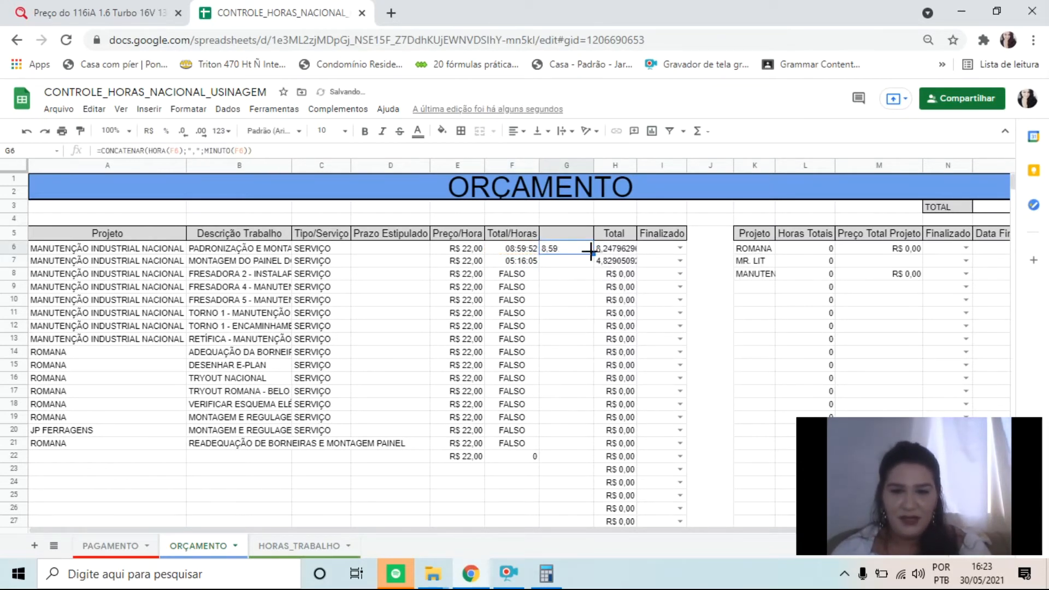
pyautogui.moveTo(591, 252); pyautogui.dragTo(583, 453)
pyautogui.moveTo(566, 274); pyautogui.dragTo(558, 447)
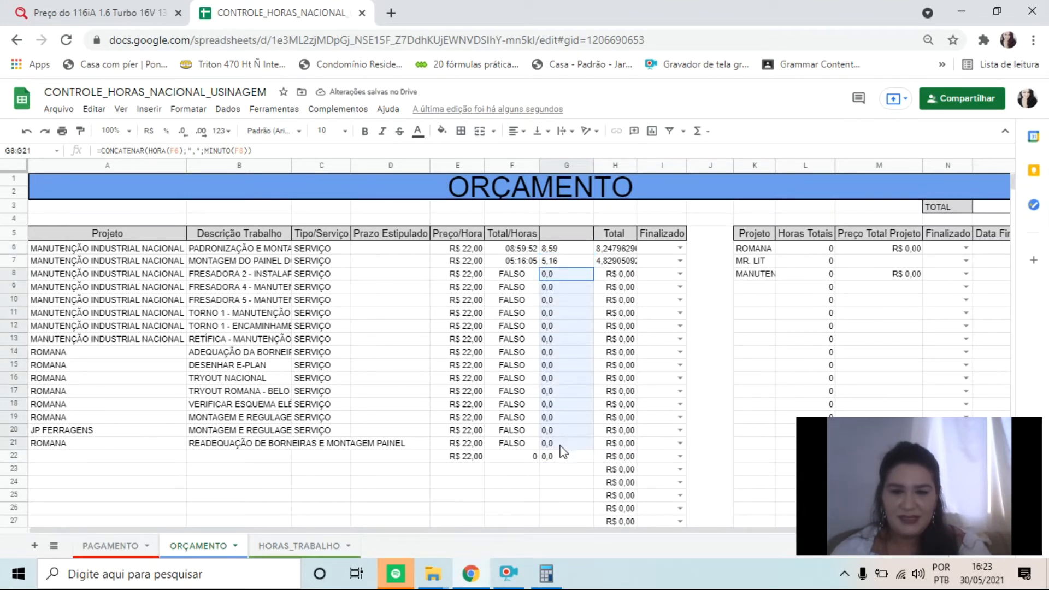
pyautogui.click(551, 263)
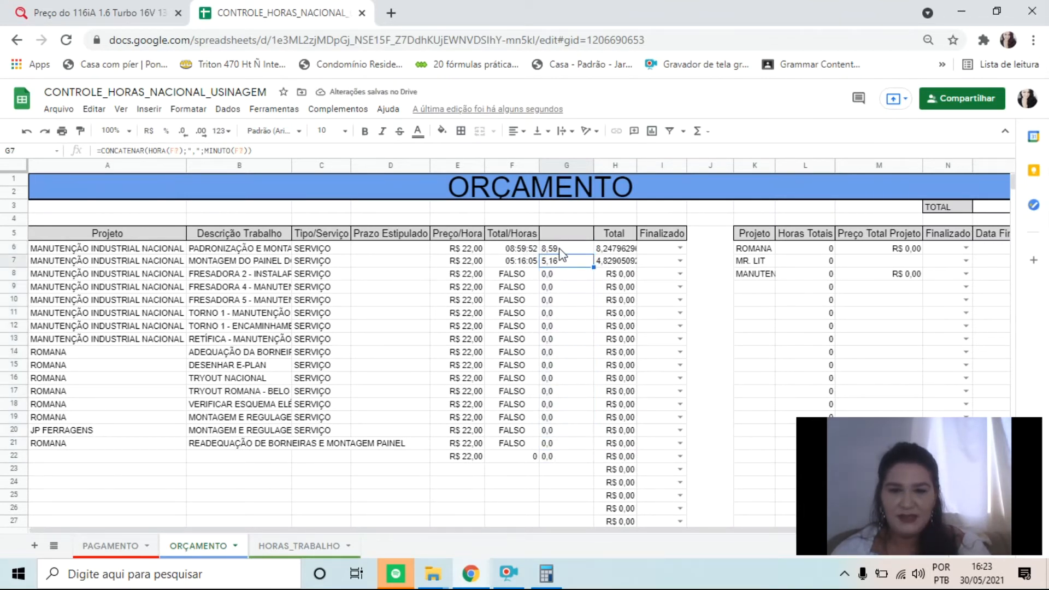
# Change the Total formula in H6 to =SOMA(E6*G6) so it multiplies the hourly price by the converted hours
pyautogui.click(631, 251)
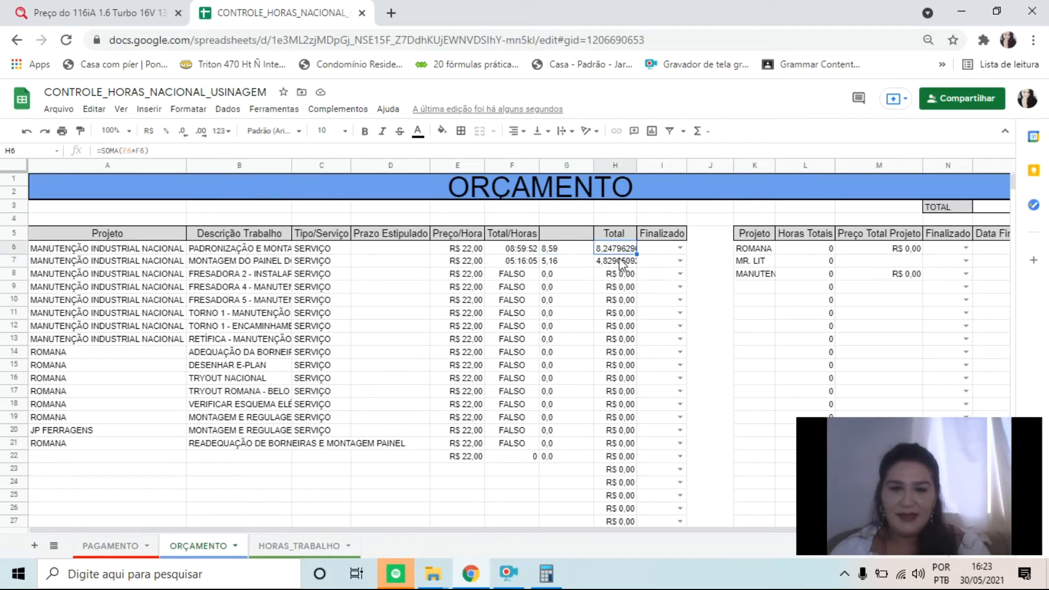
pyautogui.click(142, 151)
pyautogui.press('BackSpace')
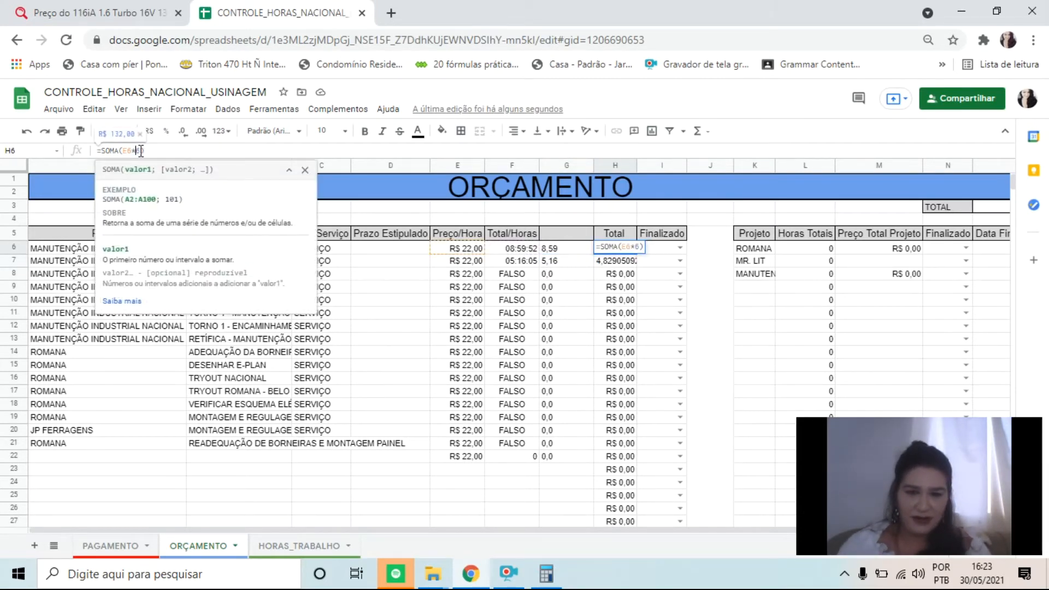
pyautogui.write('G')
pyautogui.press('Return')
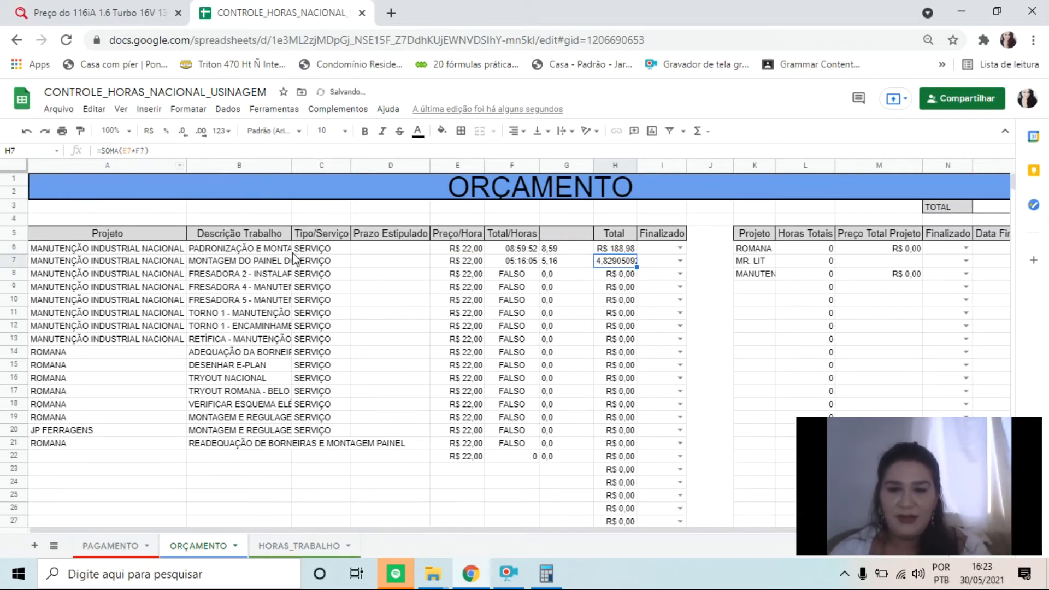
# Enter the header Conversão in G5 and apply borders on all sides of that cell
pyautogui.click(578, 237)
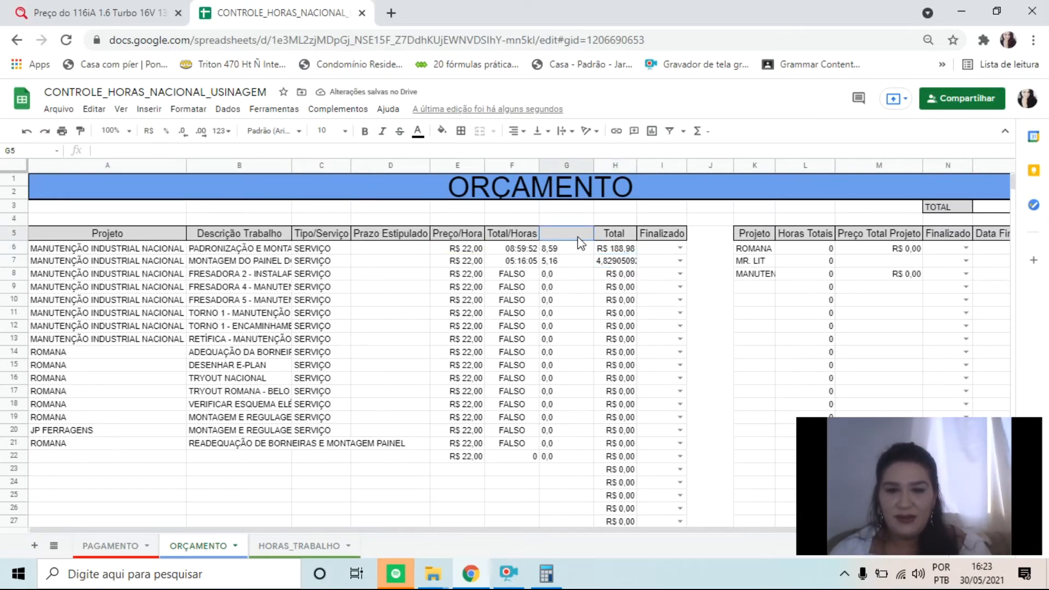
pyautogui.write('C')
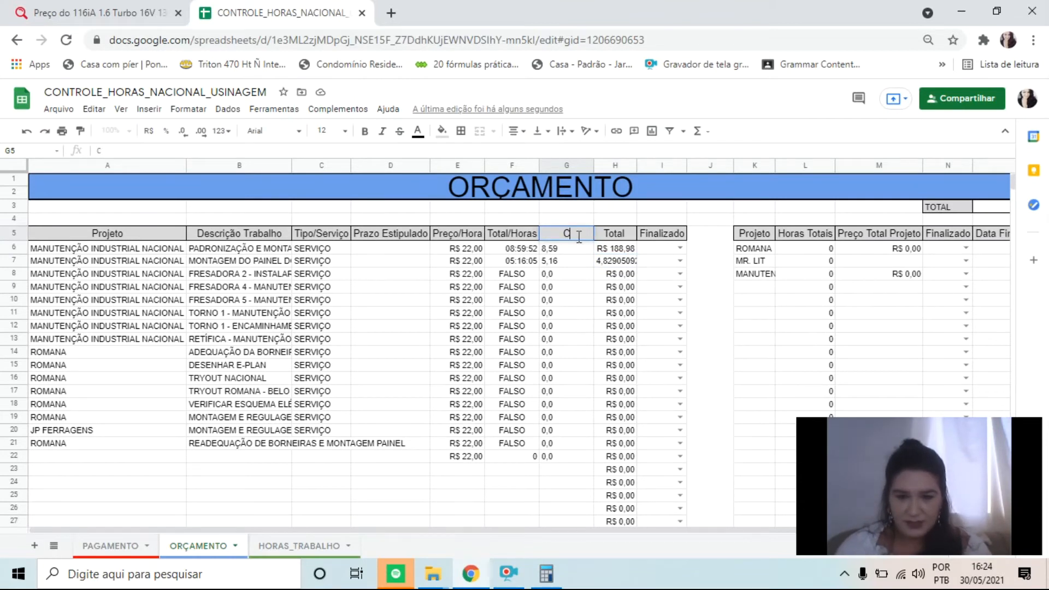
pyautogui.write('onversça')
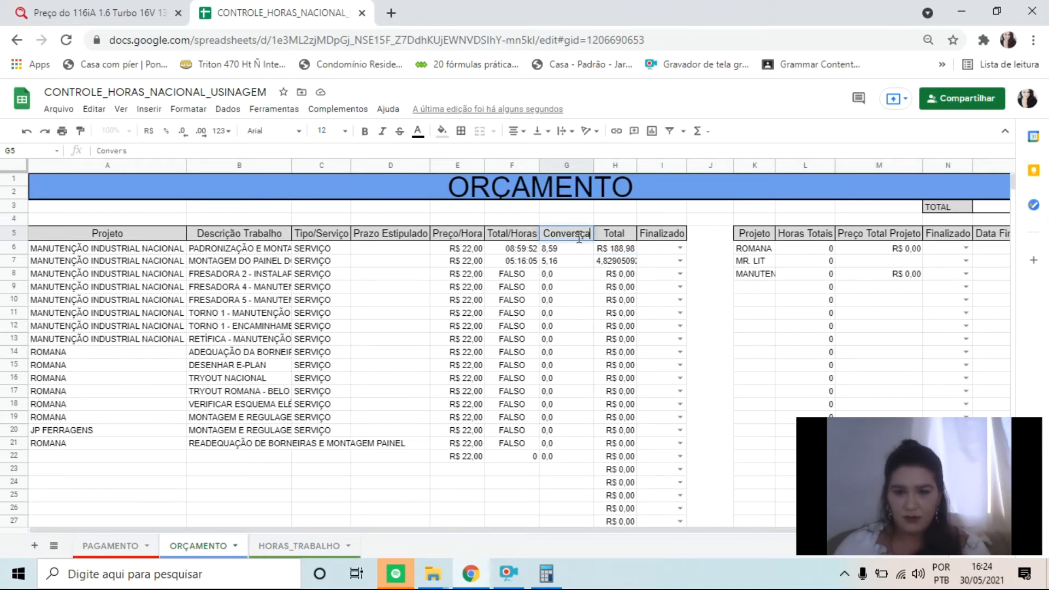
pyautogui.press('BackSpace')
pyautogui.press('BackSpace')
pyautogui.write('ão')
pyautogui.press('Return')
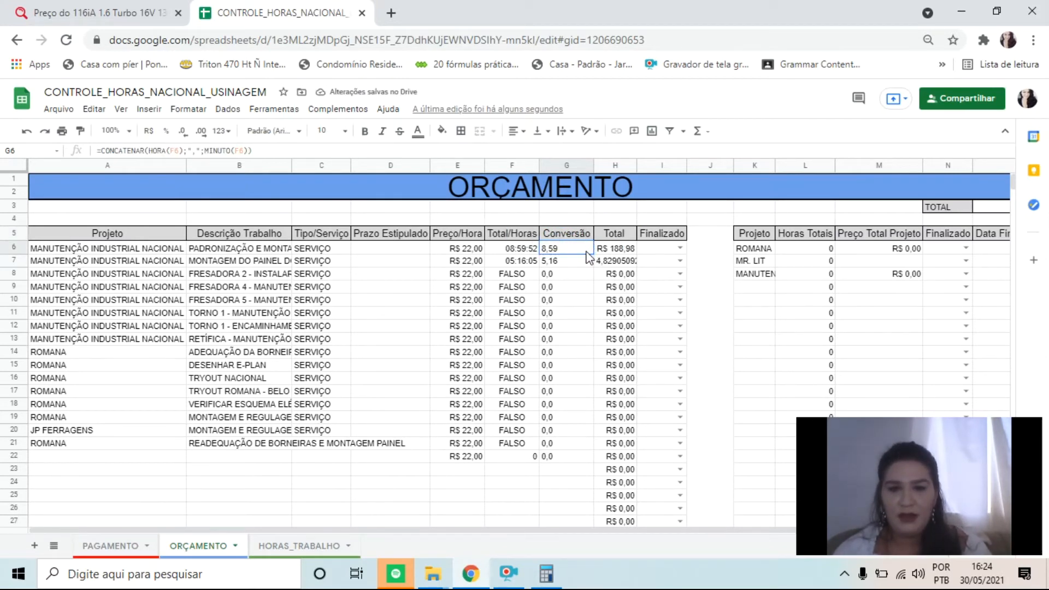
pyautogui.click(575, 234)
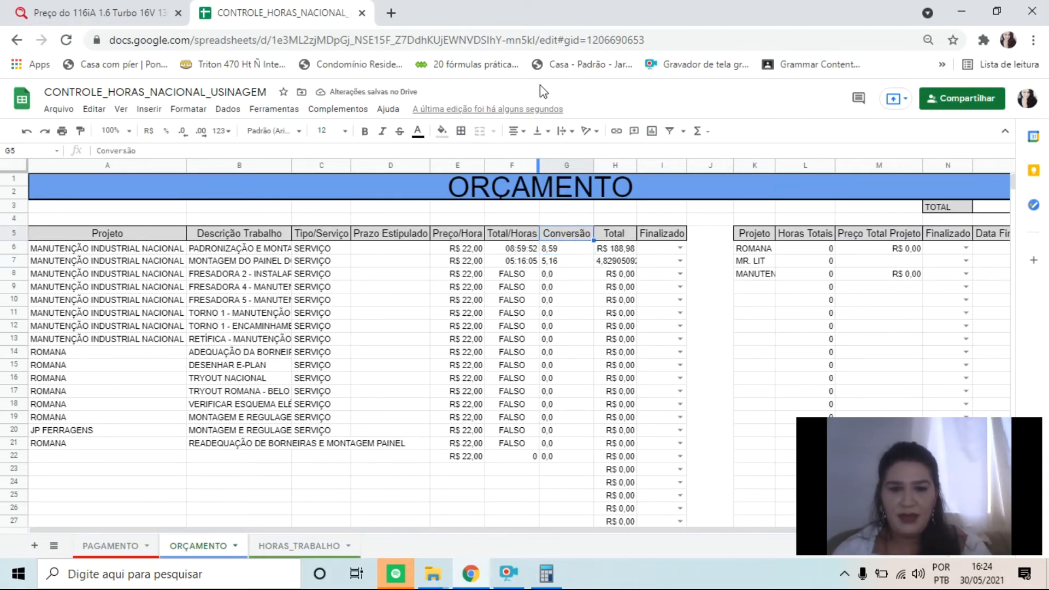
pyautogui.click(460, 131)
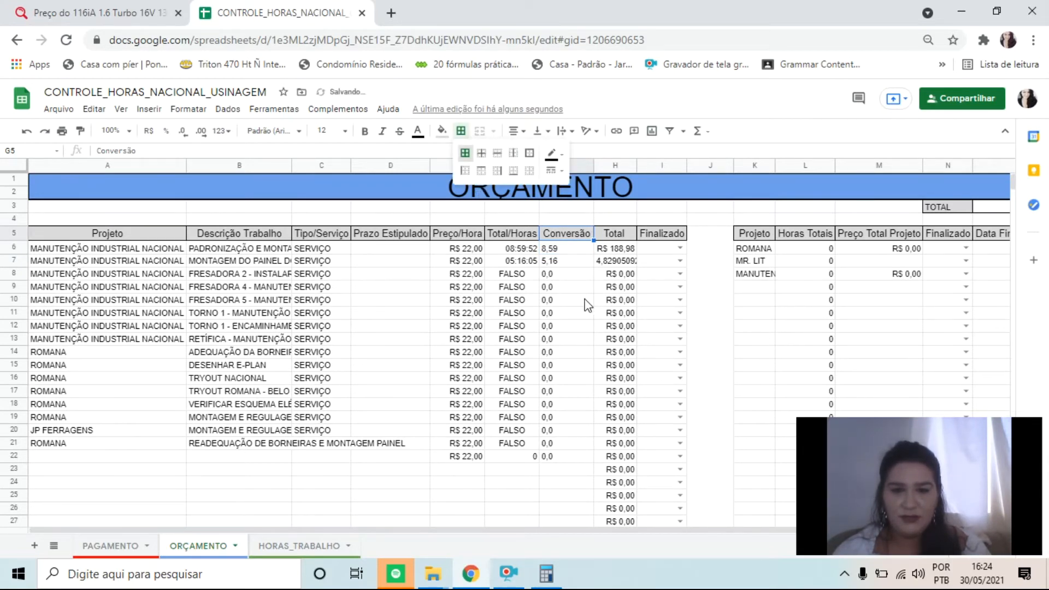
pyautogui.click(573, 249)
# Hide the Conversão column
pyautogui.click(562, 166)
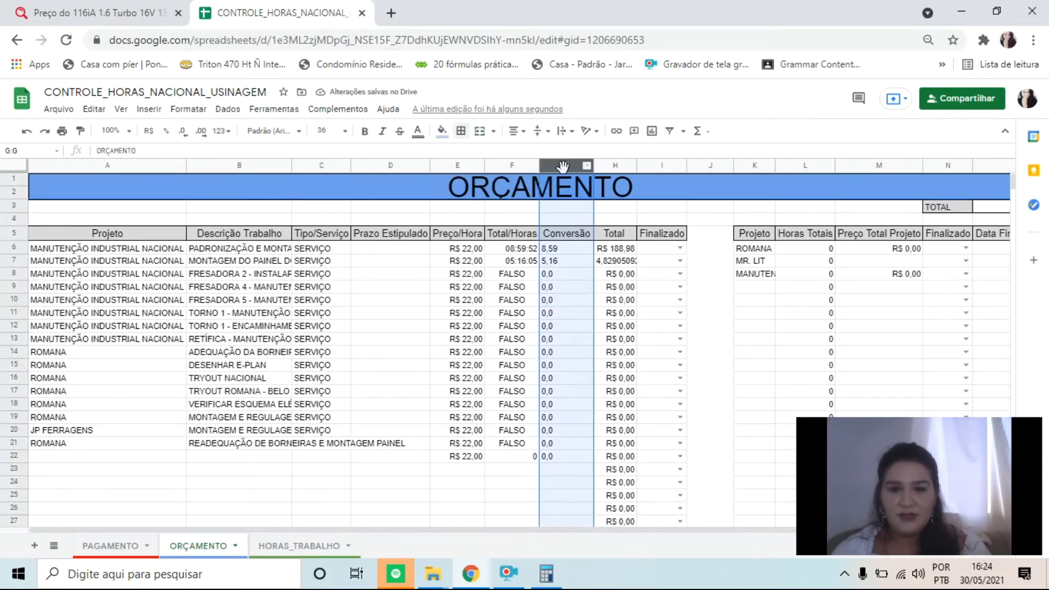
pyautogui.rightClick(563, 166)
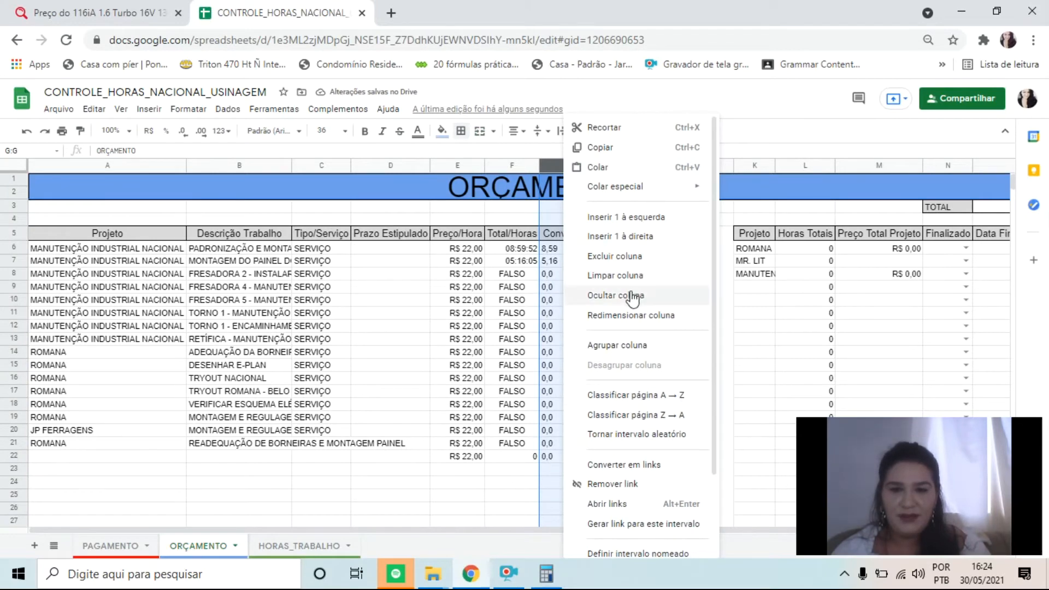
pyautogui.click(552, 163)
pyautogui.rightClick(552, 162)
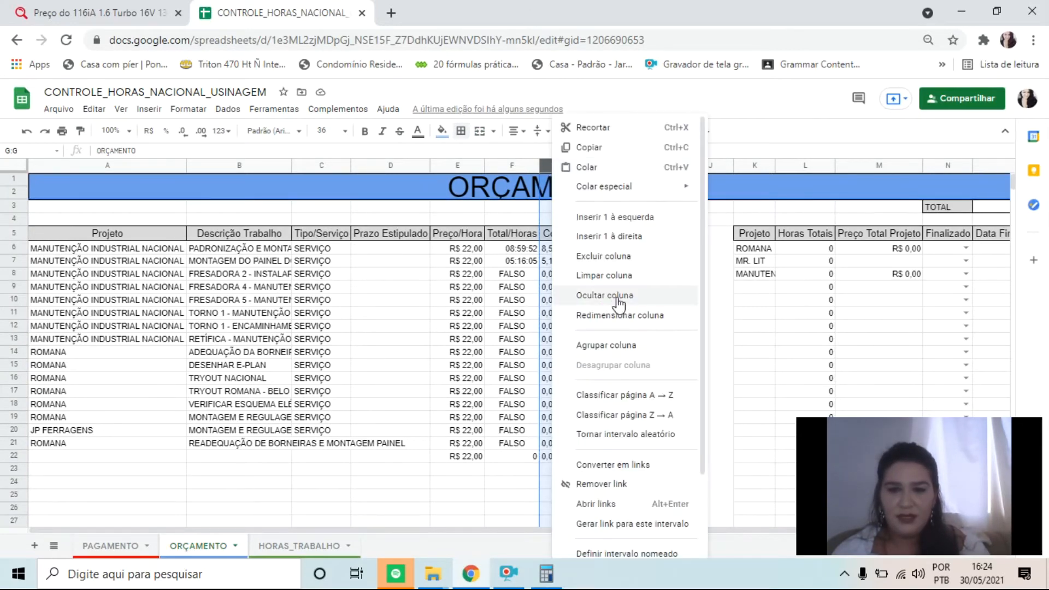
pyautogui.click(601, 298)
# Fill the Total formula from H6 down to row 107 and check row 7's Total against its Total/Horas
pyautogui.click(572, 261)
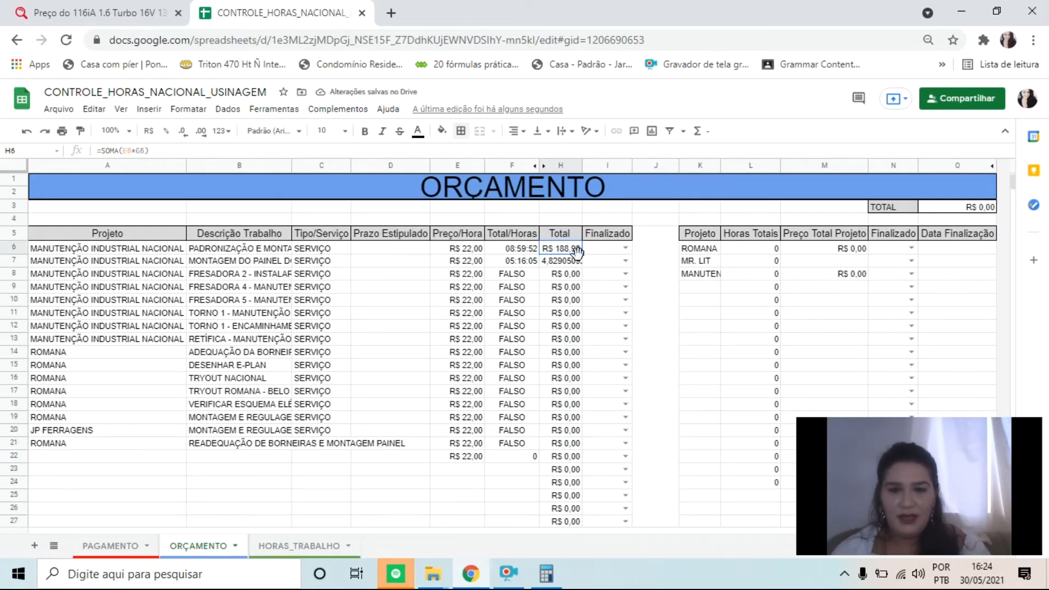
pyautogui.moveTo(585, 249); pyautogui.dragTo(582, 461)
pyautogui.click(572, 251)
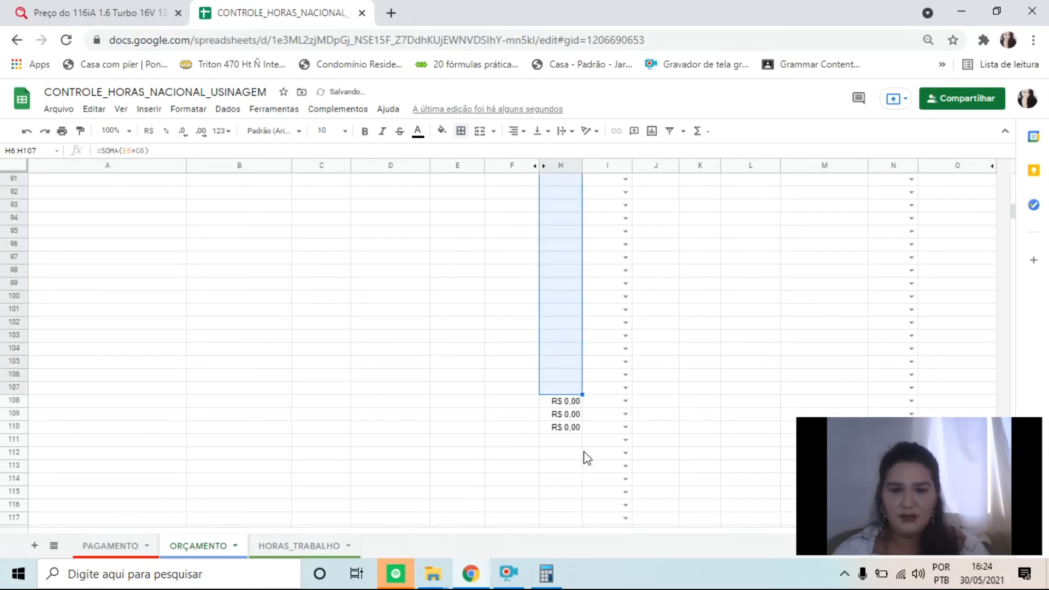
pyautogui.scroll(15, 596, 328)
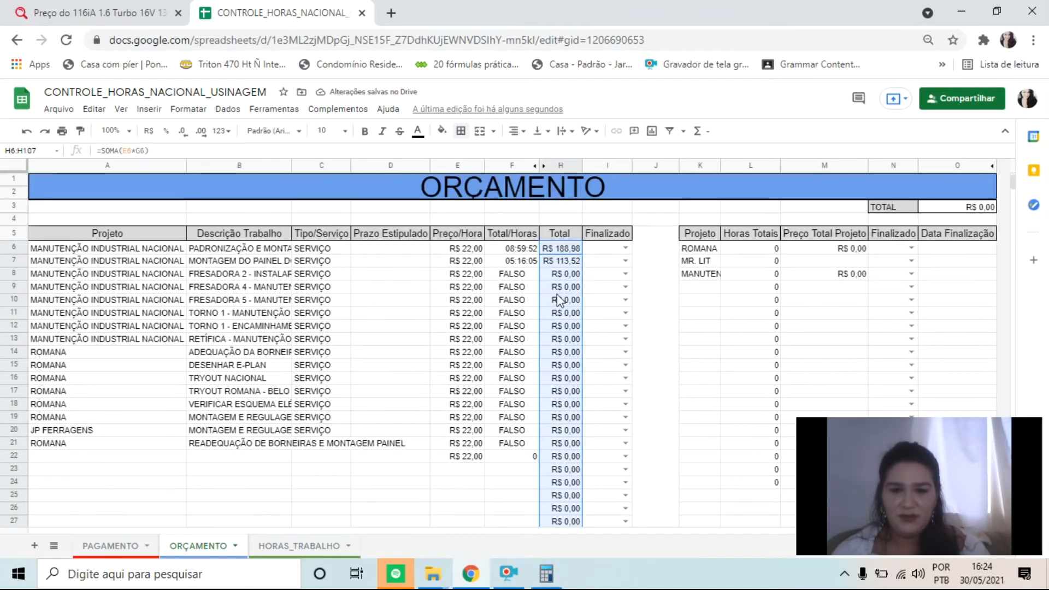
pyautogui.click(563, 262)
pyautogui.click(521, 262)
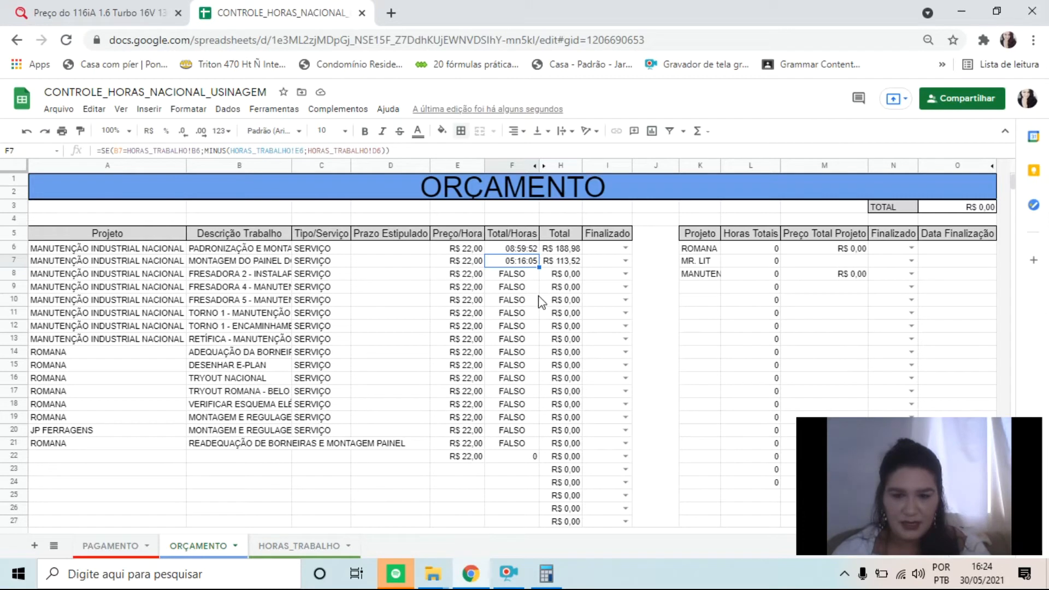
# Unhide the Conversão column between Total/Horas and Total
pyautogui.click(552, 287)
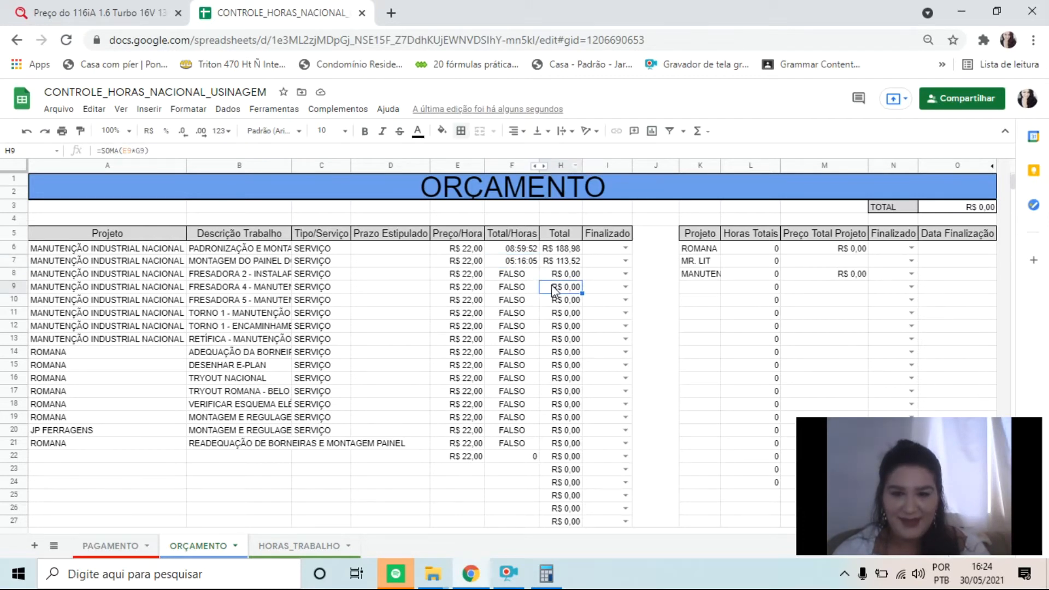
pyautogui.click(545, 166)
pyautogui.click(574, 262)
# Examine the converted hours, Total/Horas, description and Total of the FRESADORA 2 job in row 8, and ROMANA's Horas Totais
pyautogui.click(563, 276)
pyautogui.click(519, 276)
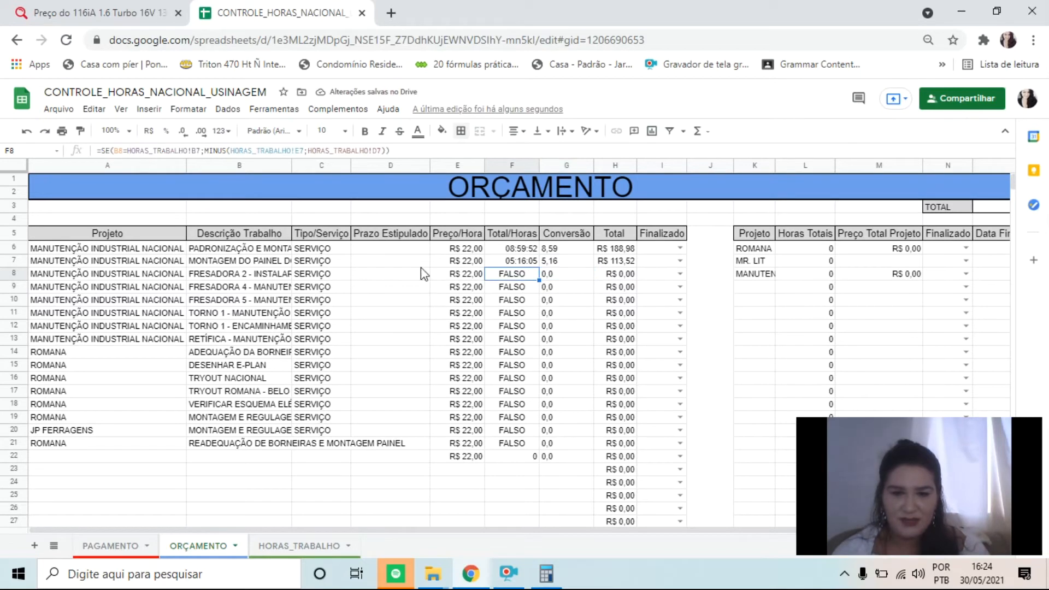
pyautogui.click(281, 276)
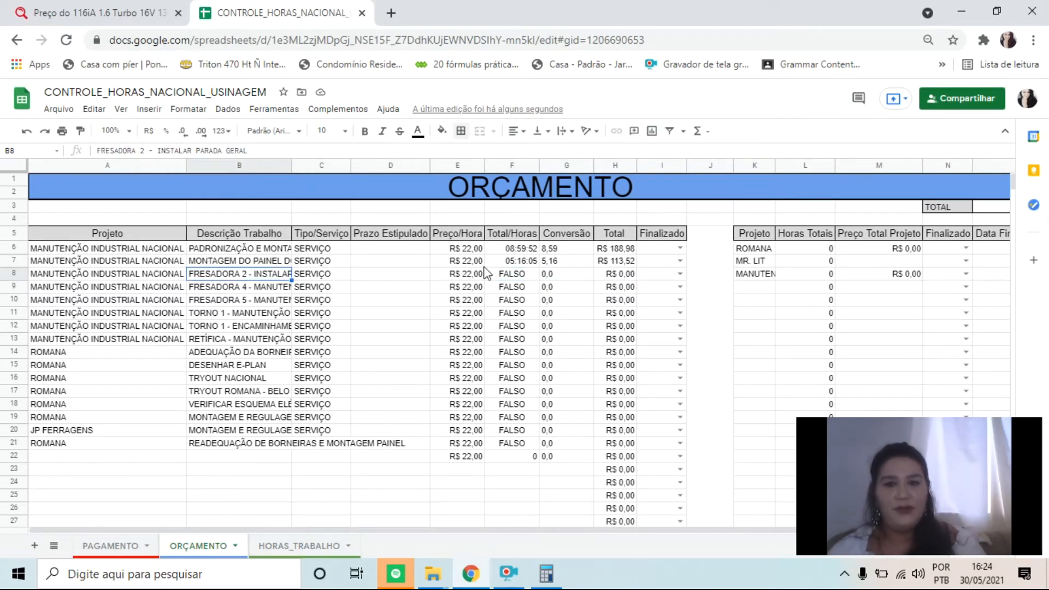
pyautogui.click(620, 276)
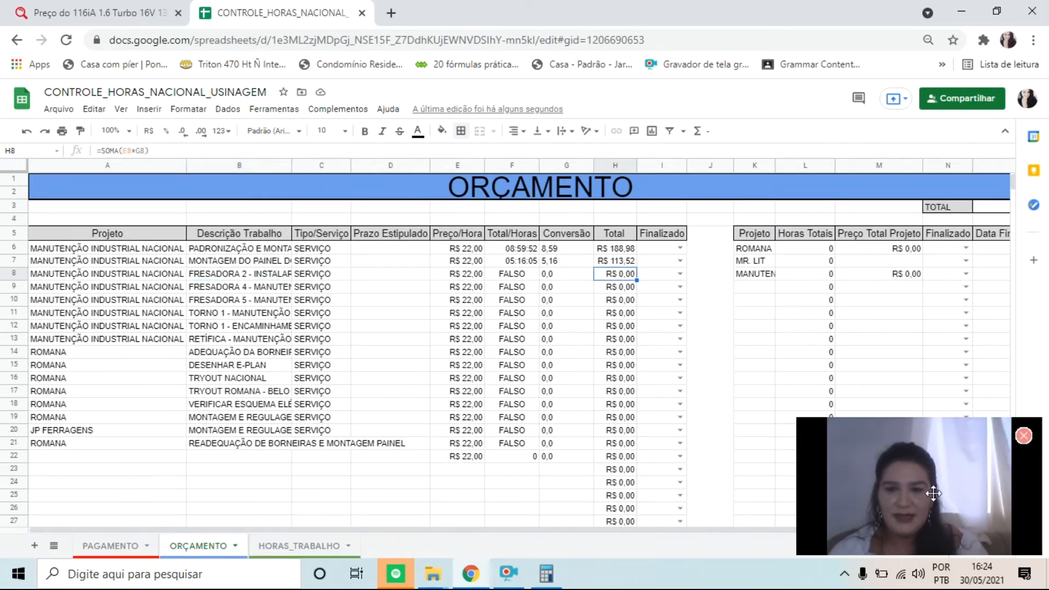
pyautogui.click(829, 250)
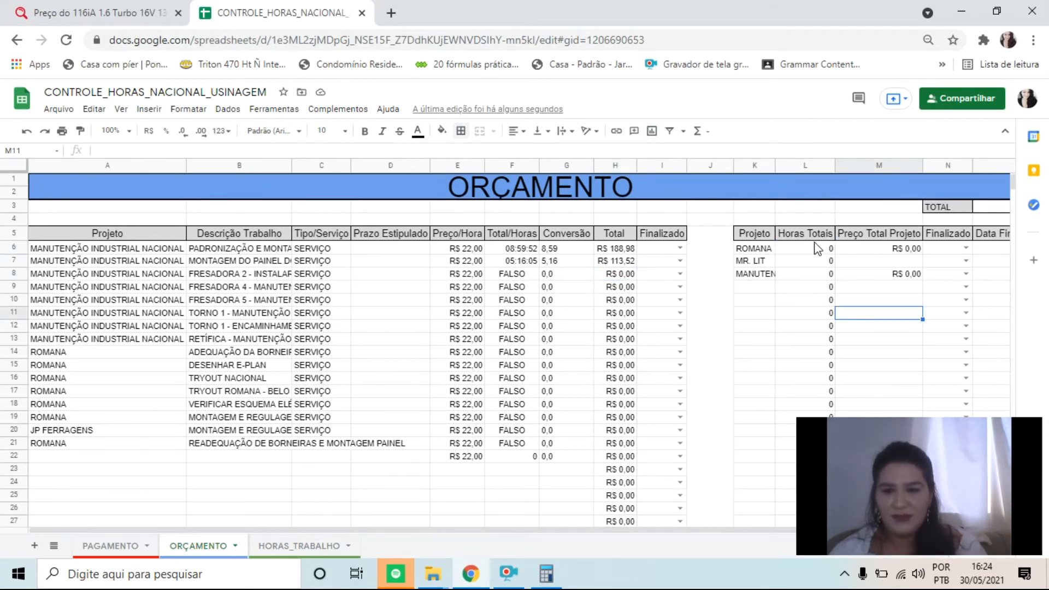
# Remove the SOMASES formula from ROMANA's Horas Totais in L6
pyautogui.moveTo(251, 151); pyautogui.dragTo(133, 144)
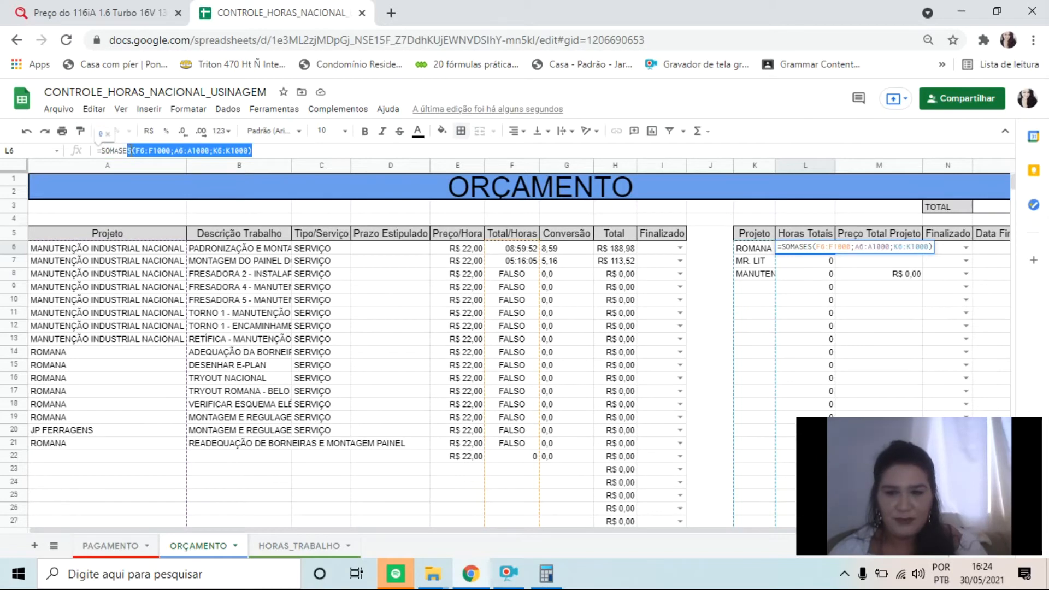
pyautogui.click(254, 150)
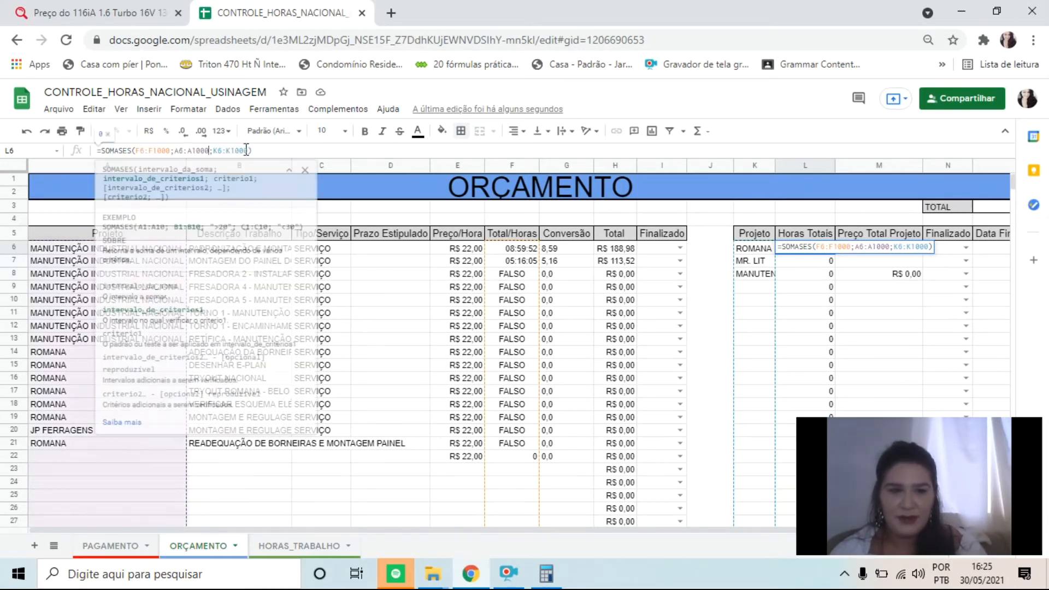
pyautogui.moveTo(254, 150); pyautogui.dragTo(93, 154)
pyautogui.press('BackSpace')
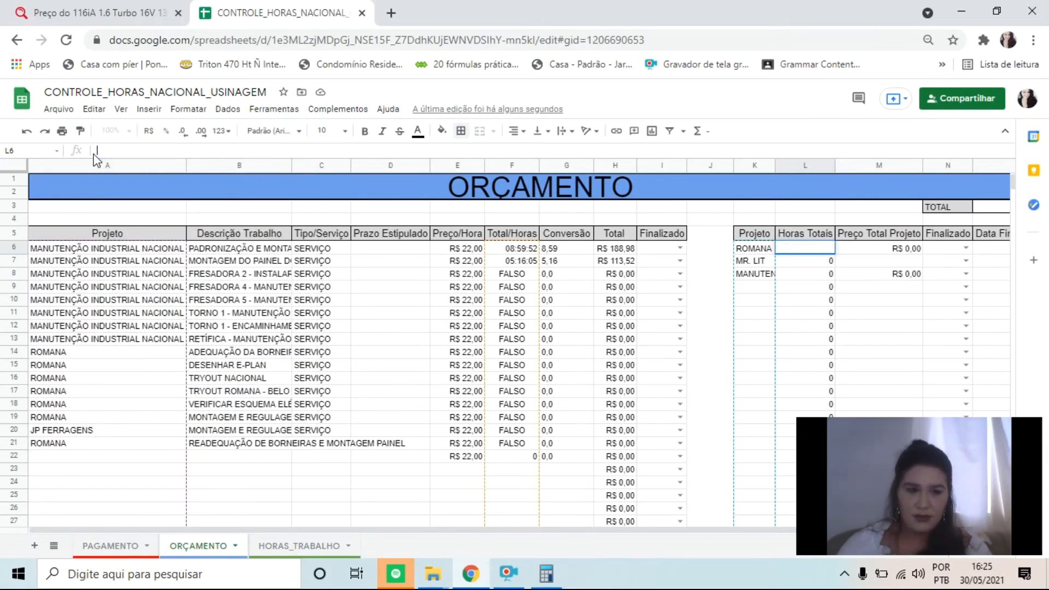
pyautogui.write(']')
pyautogui.press('Return')
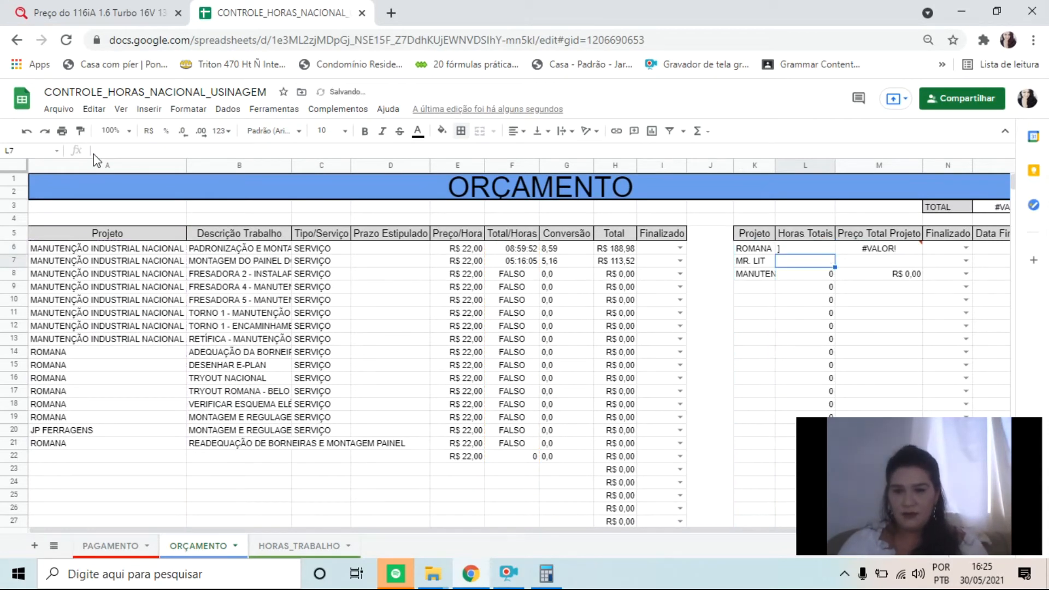
# Clear the contents of the Horas Totais column from L6 down to row 58
pyautogui.press('Down')
pyautogui.press('Up')
pyautogui.press('Up')
pyautogui.press('Up')
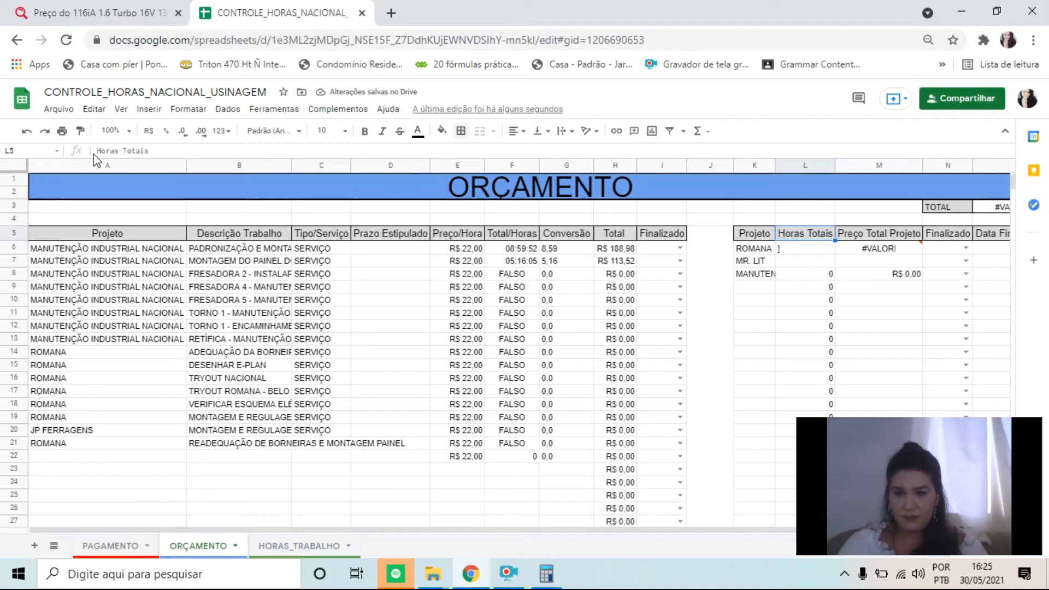
pyautogui.press('Down')
pyautogui.hotkey('shift', 'Down')
pyautogui.hotkey('shift', 'Down')
pyautogui.hotkey('shift', 'Down')
pyautogui.hotkey('shift', 'Down')
pyautogui.hotkey('shift', 'Down')
pyautogui.hotkey('shift', 'Down')
pyautogui.hotkey('shift', 'Down')
pyautogui.hotkey('shift', 'Down')
pyautogui.hotkey('shift', 'Down')
pyautogui.hotkey('shift', 'Down')
pyautogui.hotkey('shift', 'Down')
pyautogui.hotkey('shift', 'Down')
pyautogui.hotkey('shift', 'Down')
pyautogui.hotkey('shift', 'Down')
pyautogui.hotkey('shift', 'Down')
pyautogui.hotkey('shift', 'Down')
pyautogui.hotkey('shift', 'Down')
pyautogui.hotkey('shift', 'Down')
pyautogui.hotkey('shift', 'Down')
pyautogui.hotkey('shift', 'Down')
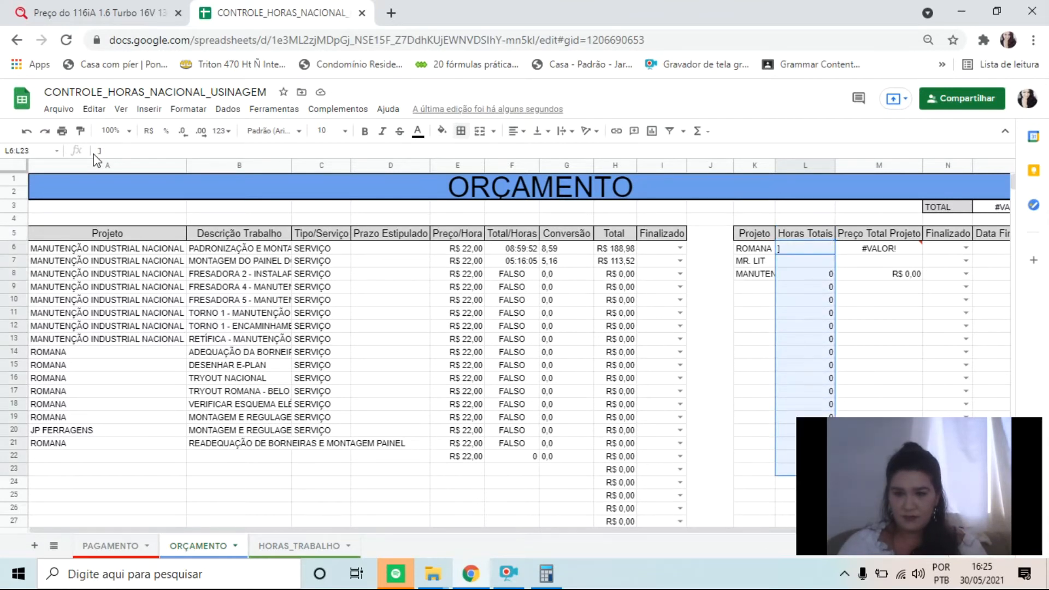
pyautogui.hotkey('shift', 'Down')
pyautogui.hotkey('shift', 'Down')
pyautogui.hotkey('shift', 'Down')
pyautogui.hotkey('shift', 'Down')
pyautogui.hotkey('shift', 'Down')
pyautogui.hotkey('shift', 'Down')
pyautogui.hotkey('shift', 'Down')
pyautogui.hotkey('shift', 'Down')
pyautogui.hotkey('shift', 'Down')
pyautogui.hotkey('shift', 'Down')
pyautogui.hotkey('shift', 'Down')
pyautogui.hotkey('shift', 'Down')
pyautogui.hotkey('shift', 'Down')
pyautogui.hotkey('shift', 'Down')
pyautogui.hotkey('shift', 'Down')
pyautogui.hotkey('shift', 'Down')
pyautogui.hotkey('shift', 'Down')
pyautogui.hotkey('shift', 'Down')
pyautogui.hotkey('shift', 'Down')
pyautogui.hotkey('shift', 'Down')
pyautogui.press('Delete')
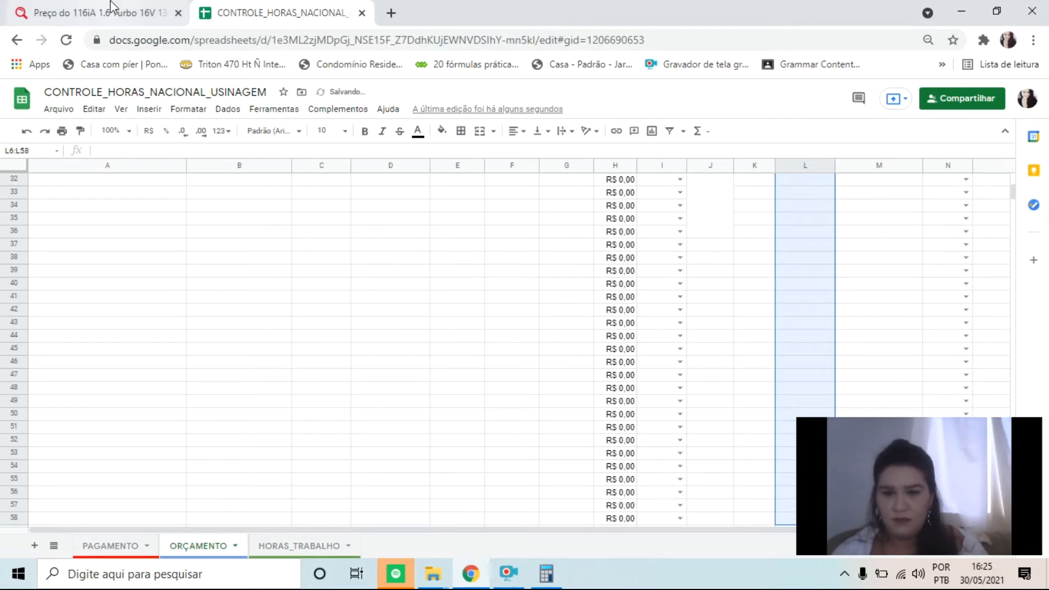
# Fill the Preço Total Projeto formula =L6*E6 from M6 down the column
pyautogui.scroll(10, 952, 267)
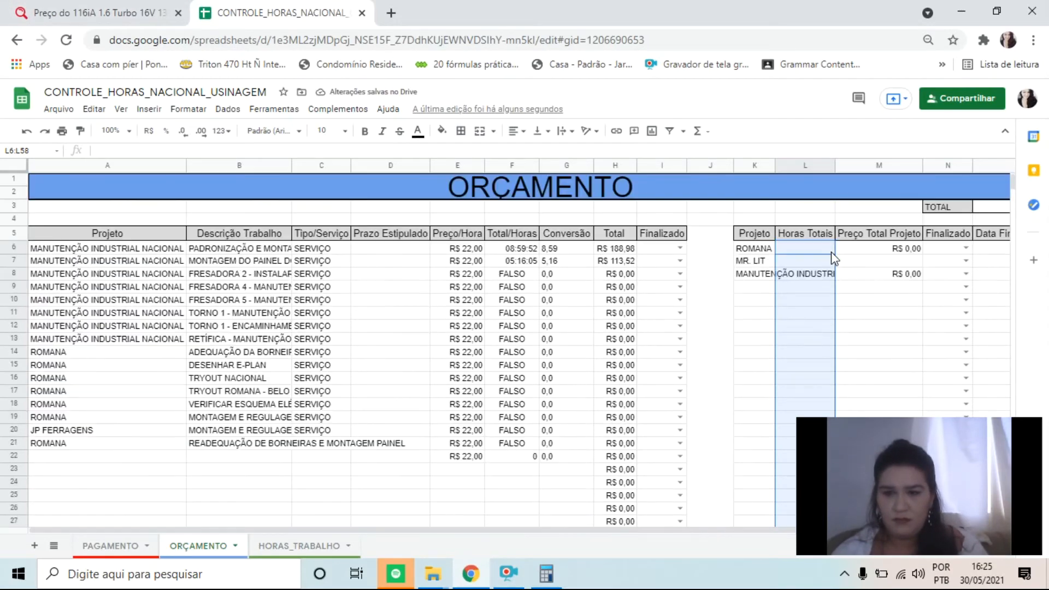
pyautogui.click(790, 248)
pyautogui.press('Right')
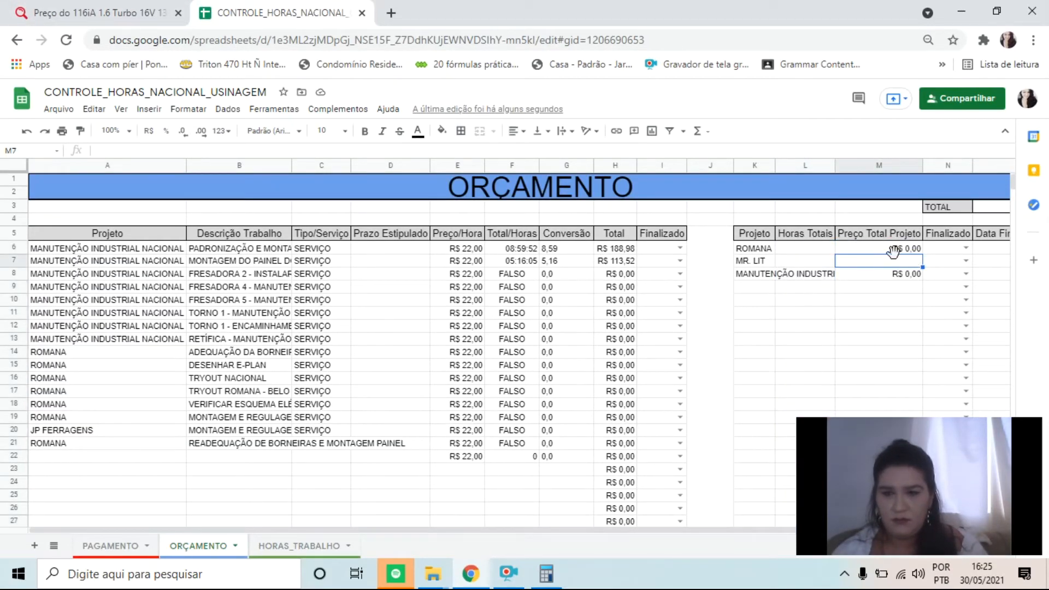
pyautogui.moveTo(922, 254); pyautogui.dragTo(892, 398)
pyautogui.scroll(-5, 928, 323)
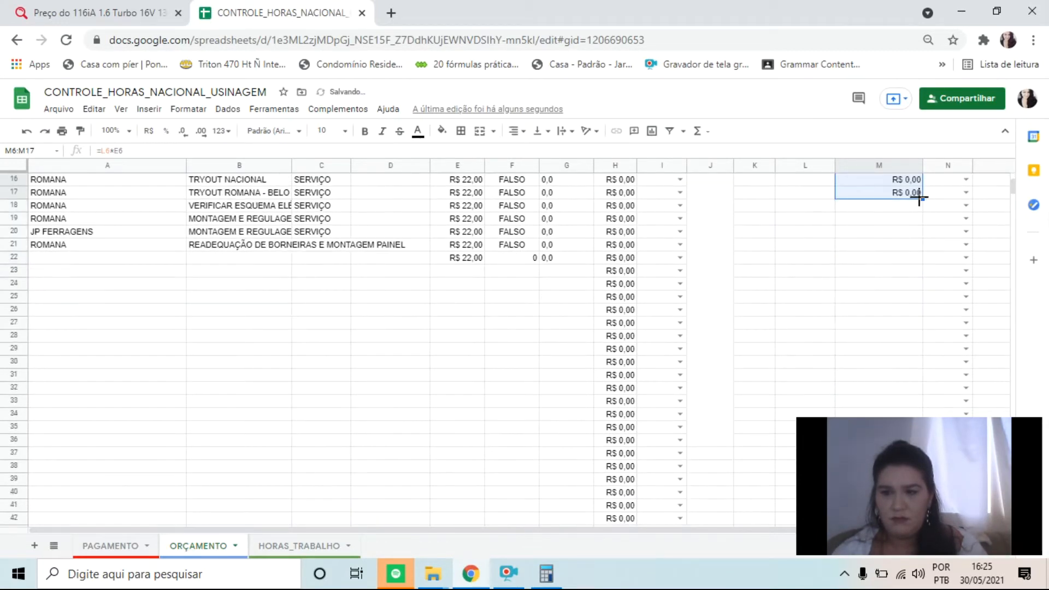
pyautogui.moveTo(922, 199); pyautogui.dragTo(876, 288)
pyautogui.scroll(12, 882, 301)
# Review the worked-hours entries on the HORAS_TRABALHO sheet against the jobs listed in ORÇAMENTO
pyautogui.click(802, 250)
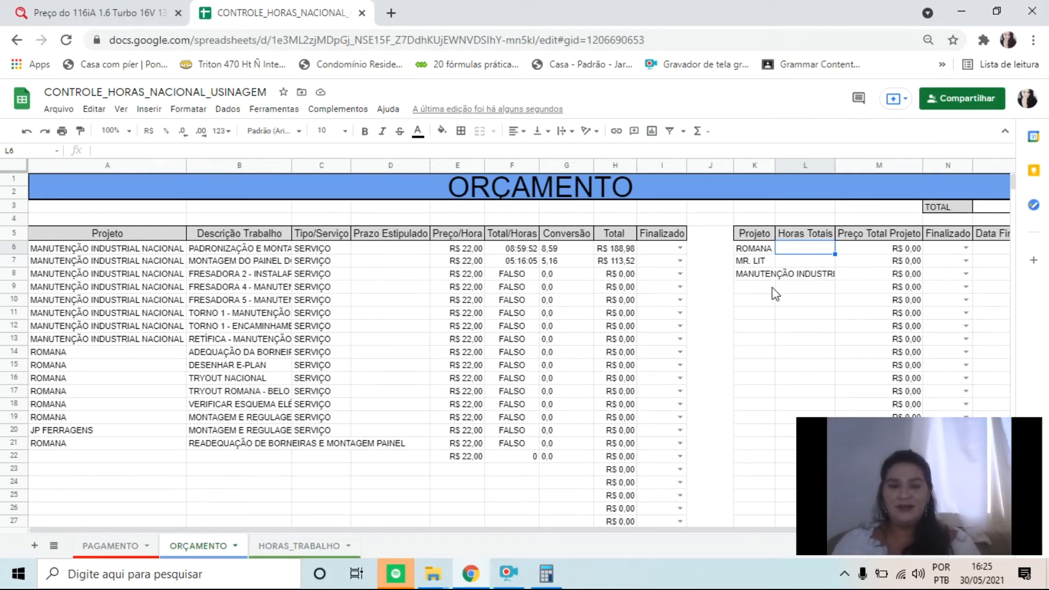
pyautogui.click(299, 546)
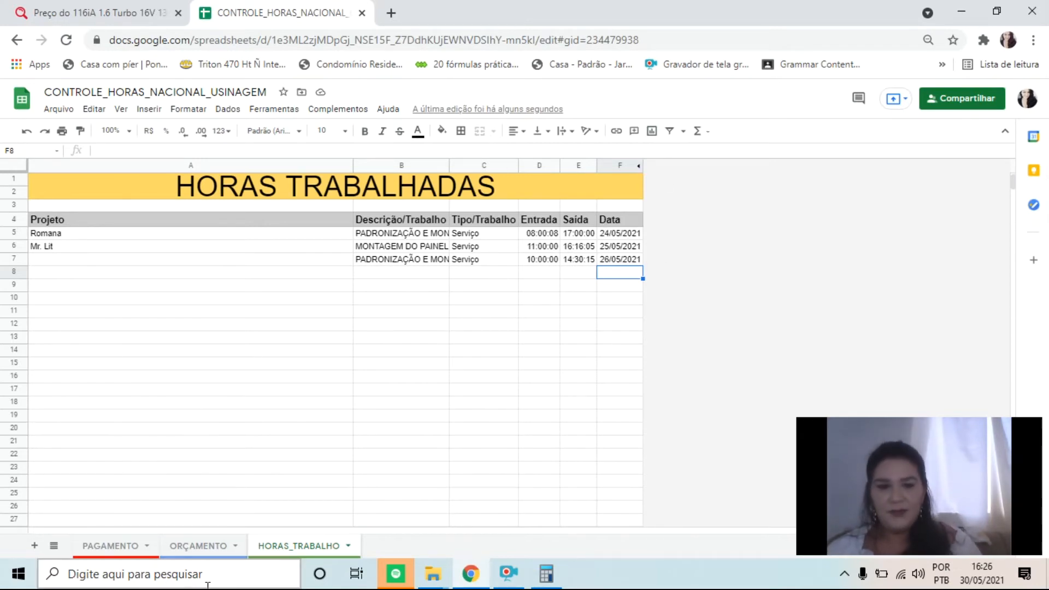
pyautogui.click(209, 547)
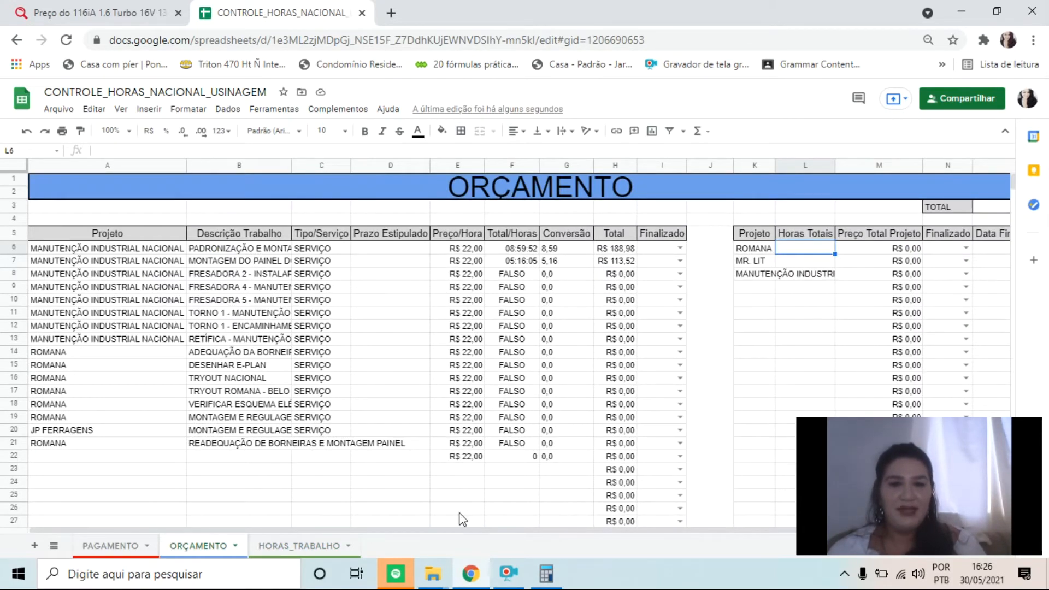
pyautogui.click(333, 547)
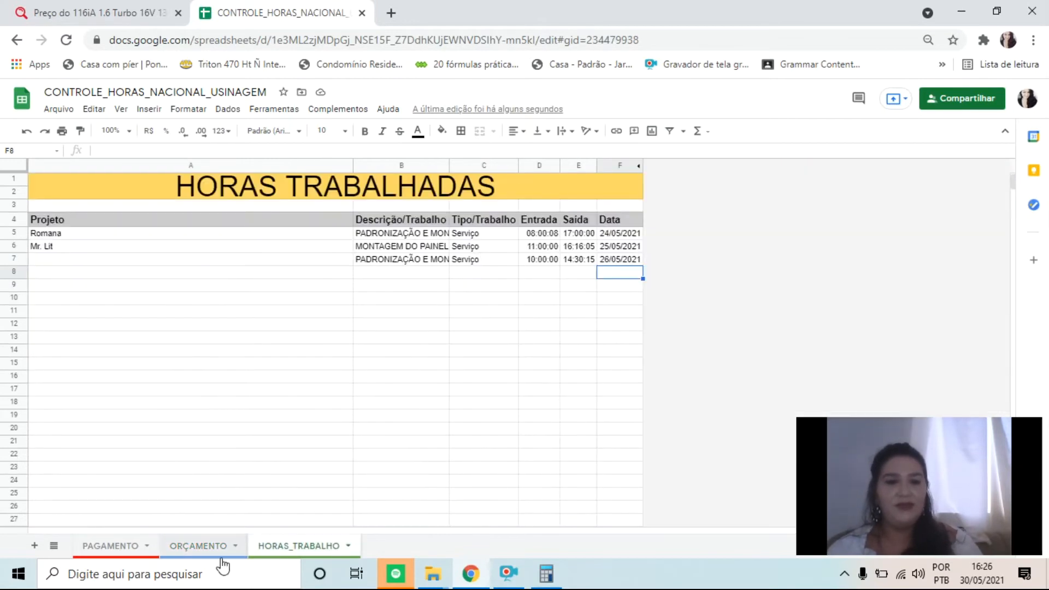
pyautogui.click(200, 546)
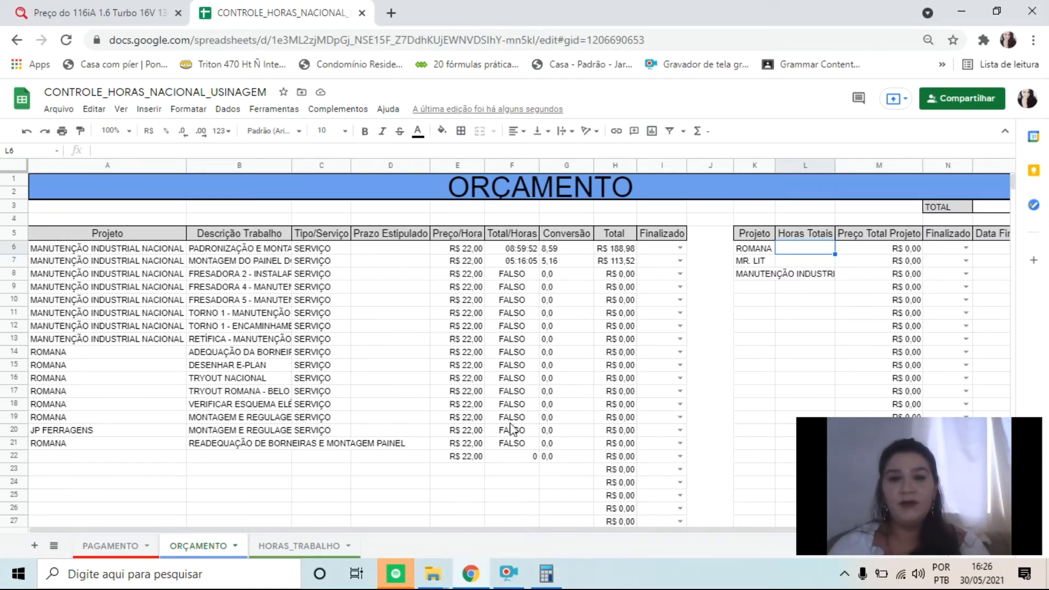
# Try adding an empty-text argument "" inside the MINUS function of F8's Total/Horas formula
pyautogui.click(523, 277)
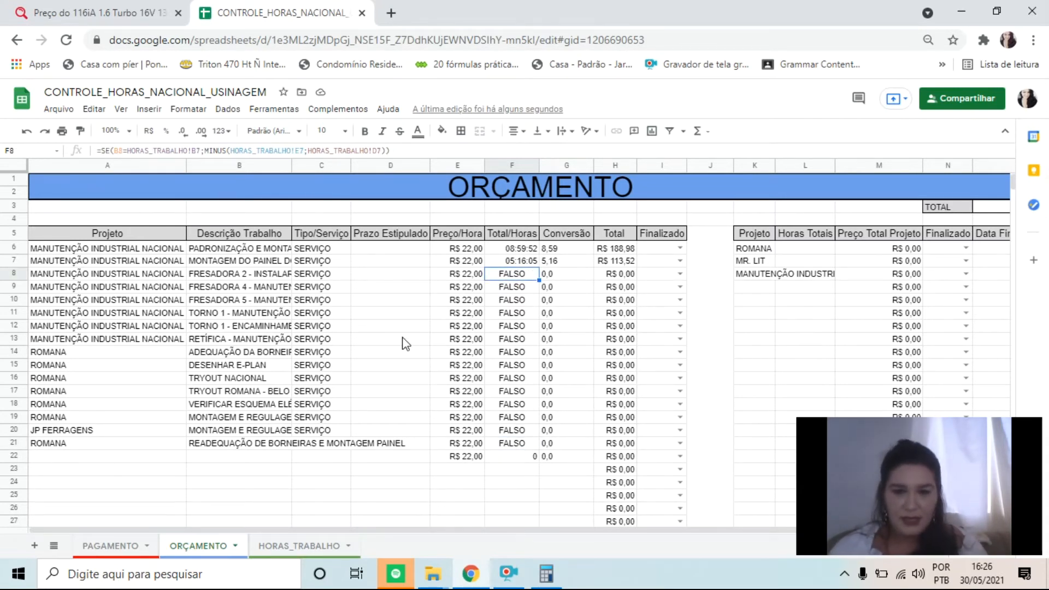
pyautogui.press('Return')
pyautogui.press('Left')
pyautogui.press('Left')
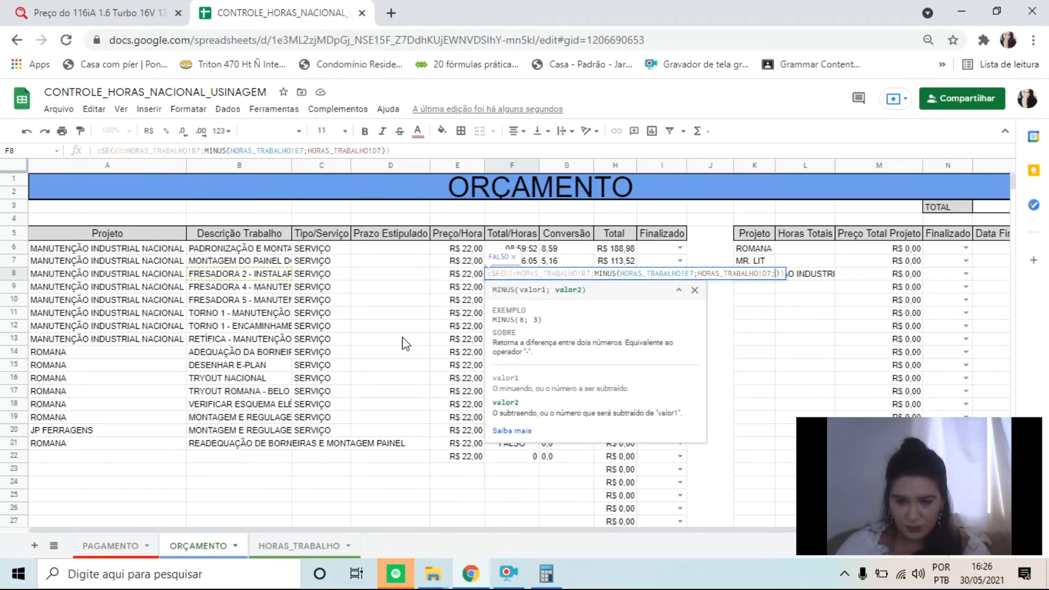
pyautogui.write('""')
pyautogui.press('Return')
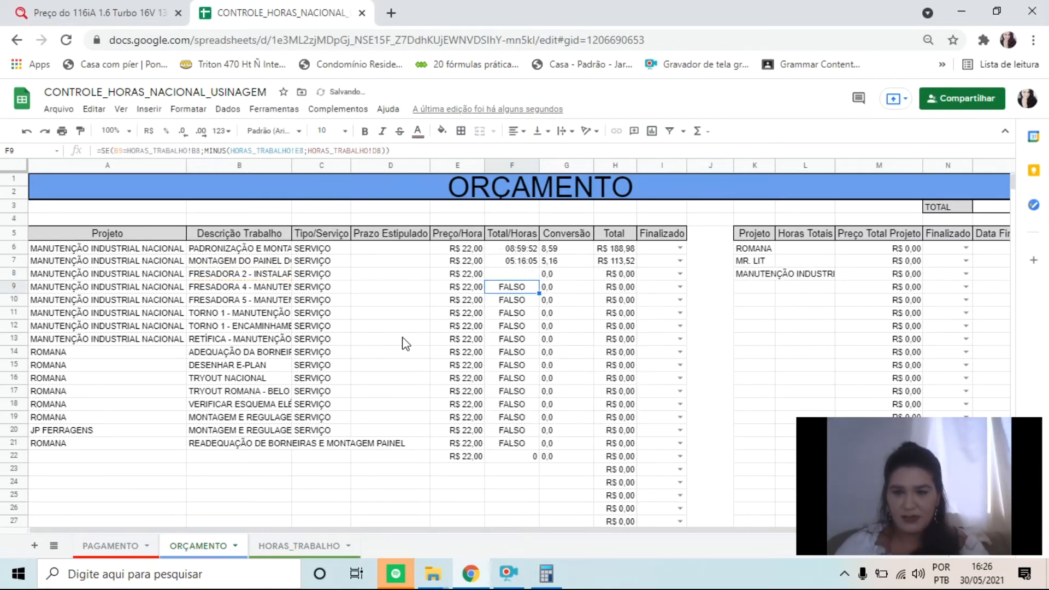
# Correct F8's Total/Horas formula to =SE(B8=HORAS_TRABALHO!B7;MINUS(HORAS_TRABALHO!E7;HORAS_TRABALHO!D7);"")
pyautogui.press('F1')
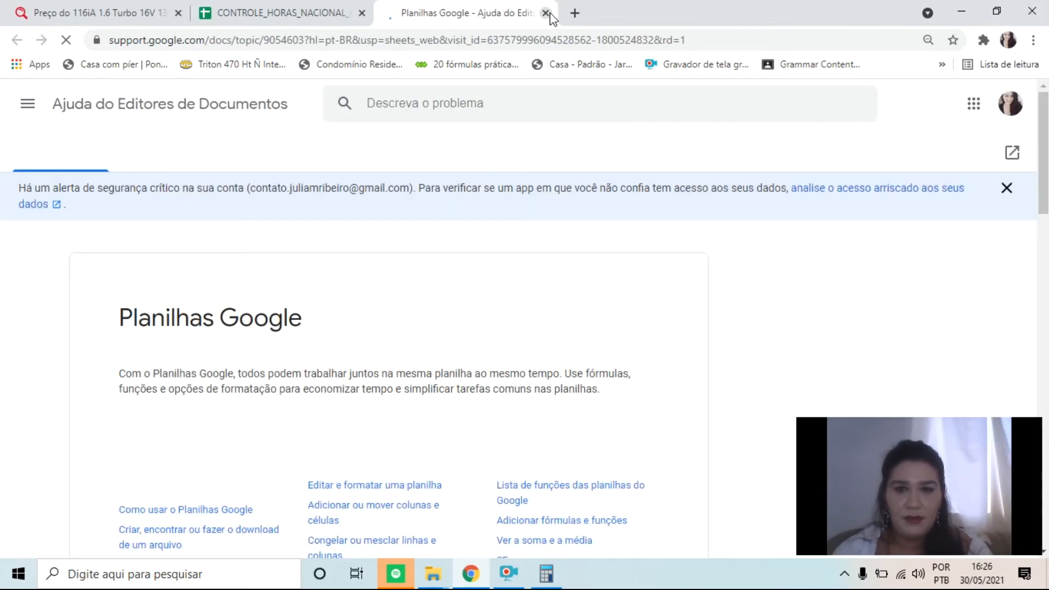
pyautogui.click(545, 12)
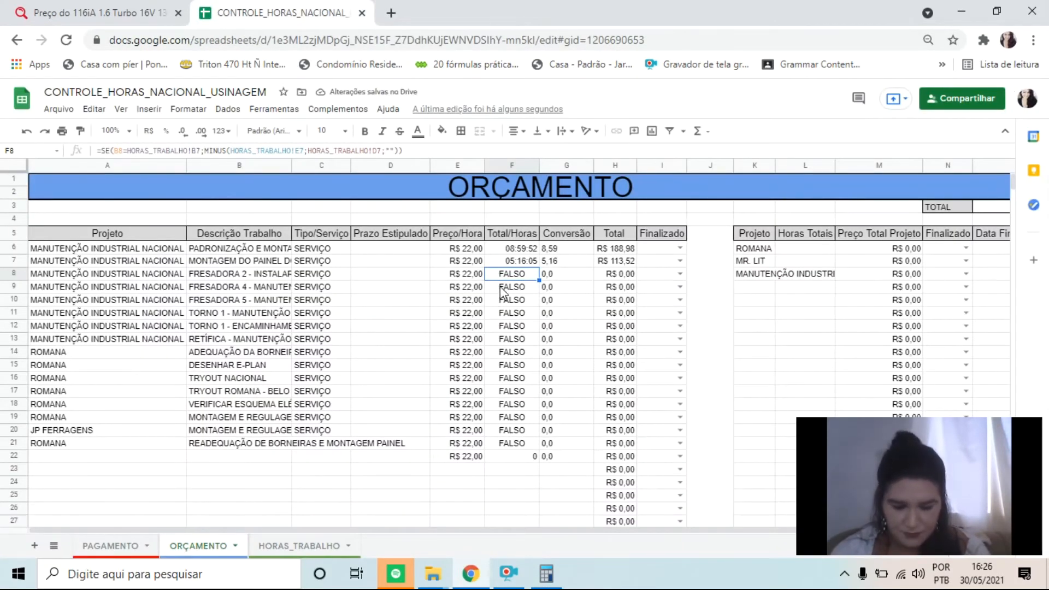
pyautogui.press('F2')
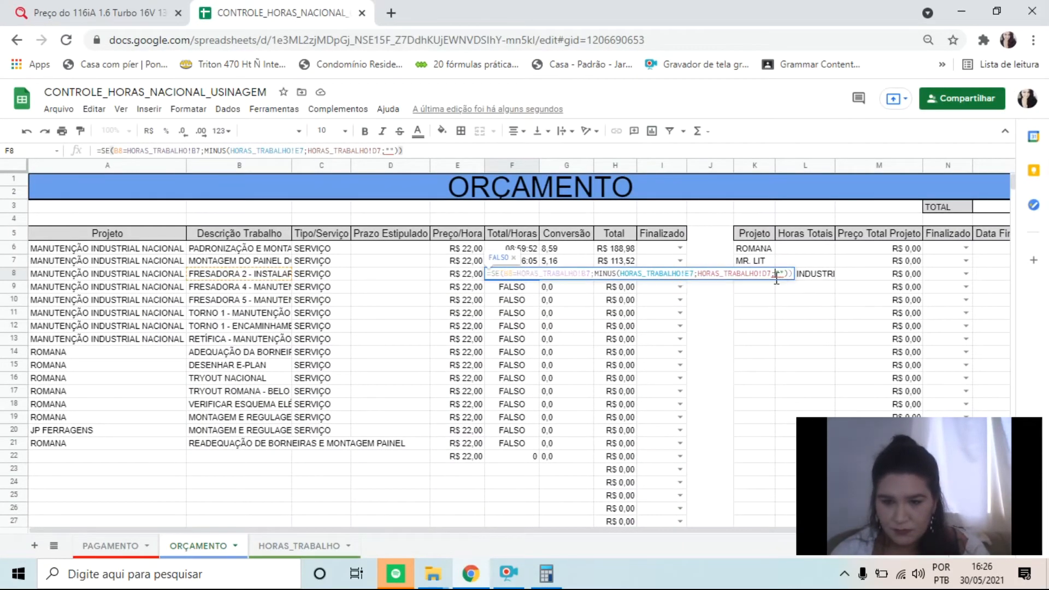
pyautogui.click(776, 274)
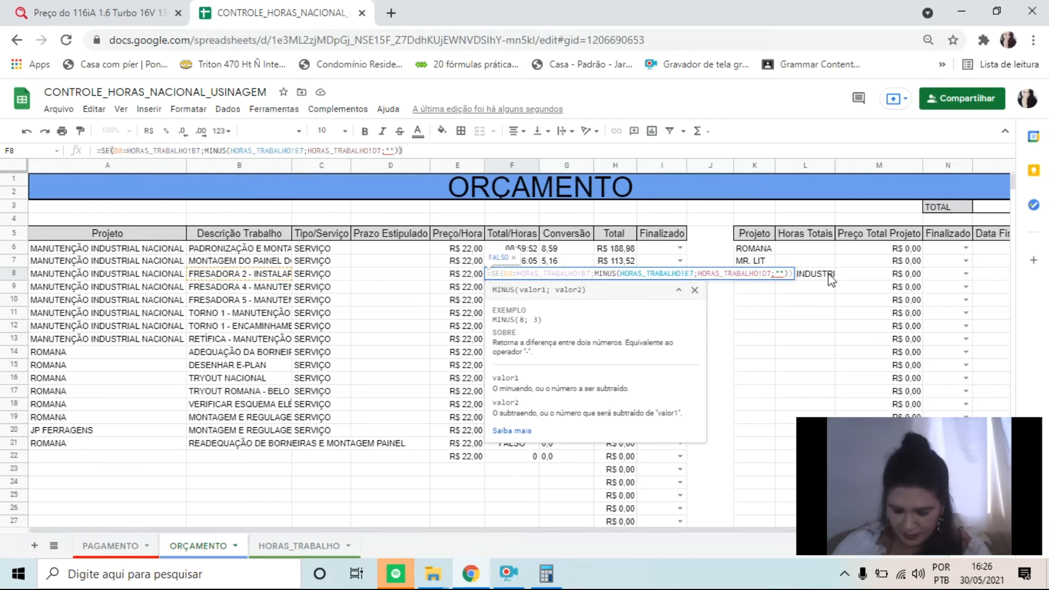
pyautogui.press('BackSpace')
pyautogui.press('BackSpace')
pyautogui.press('BackSpace')
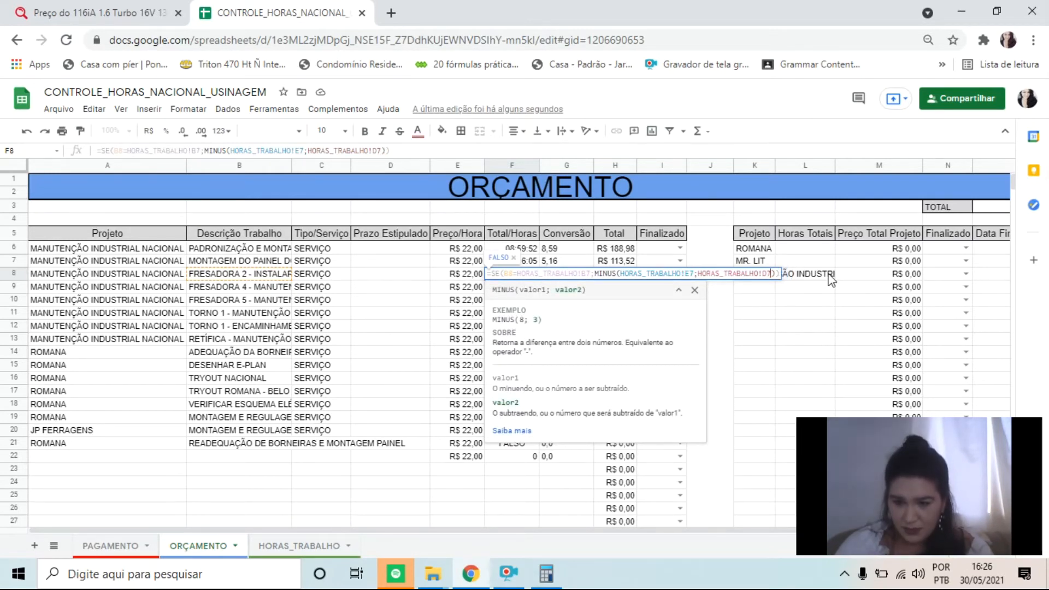
pyautogui.press('Right')
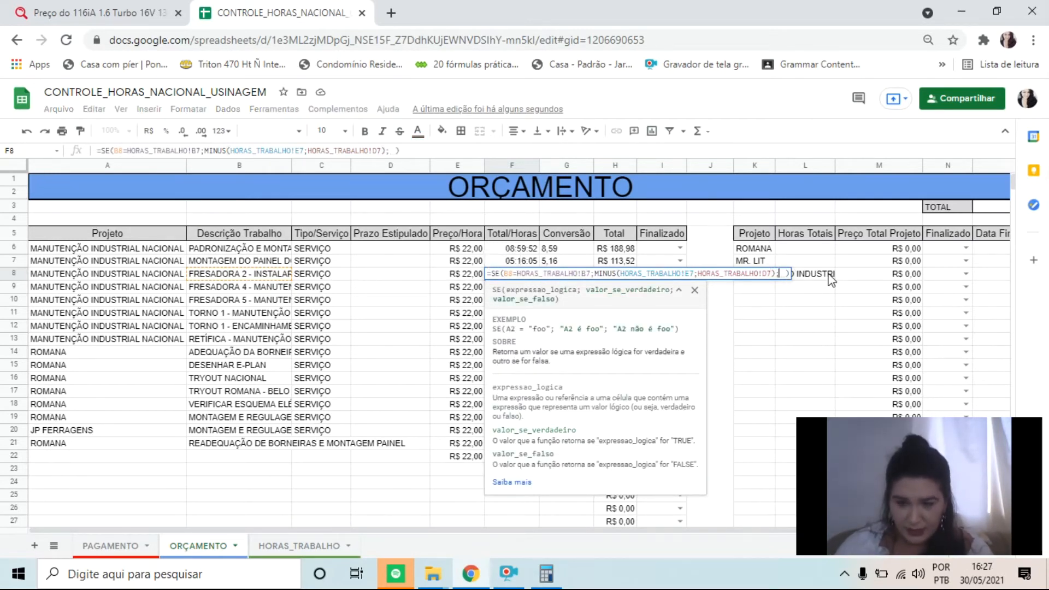
pyautogui.write(';""')
pyautogui.press('Return')
# Walk through F8's formula, examining the SE condition, both MINUS values and the value returned when false
pyautogui.press('Up')
pyautogui.press('Return')
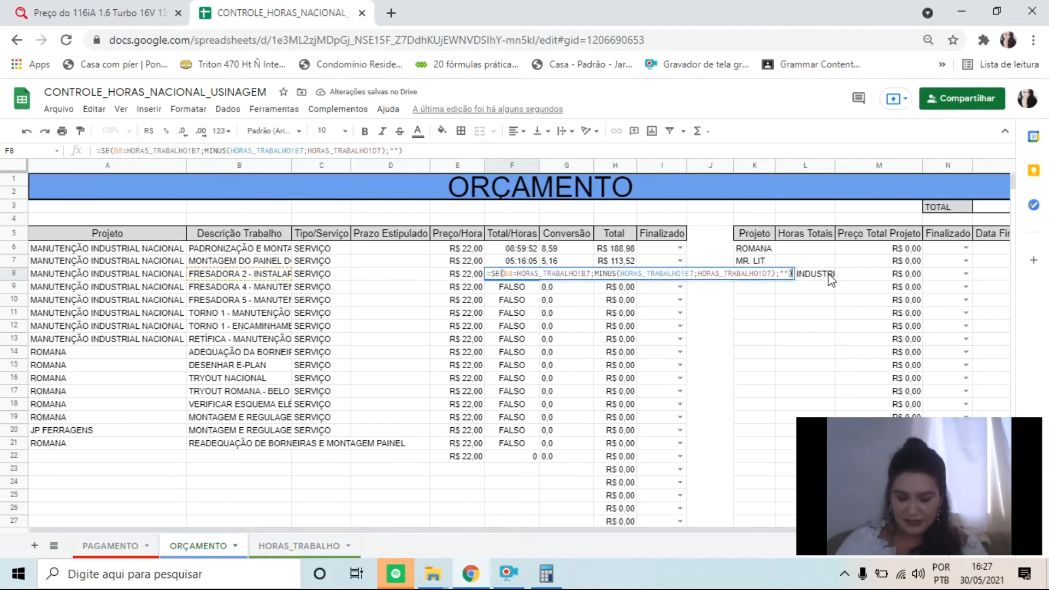
pyautogui.press('Left')
pyautogui.press('Left')
pyautogui.press('Left')
pyautogui.press('Right')
pyautogui.press('Right')
pyautogui.press('Right')
pyautogui.press('Right')
pyautogui.press('Left')
pyautogui.press('Left')
pyautogui.press('Left')
pyautogui.press('Left')
pyautogui.press('Left')
pyautogui.press('Left')
pyautogui.press('Left')
pyautogui.press('Left')
pyautogui.press('Left')
pyautogui.press('Left')
pyautogui.press('Left')
pyautogui.press('Left')
pyautogui.press('Left')
pyautogui.press('Left')
pyautogui.press('Left')
pyautogui.press('Left')
pyautogui.press('Left')
pyautogui.press('Left')
pyautogui.press('Left')
pyautogui.press('Left')
pyautogui.press('Left')
pyautogui.press('Left')
pyautogui.press('Left')
pyautogui.press('Left')
pyautogui.press('Left')
pyautogui.press('Left')
pyautogui.press('Left')
pyautogui.press('Left')
pyautogui.press('Left')
pyautogui.press('Left')
pyautogui.press('Left')
pyautogui.press('Left')
pyautogui.press('Left')
pyautogui.press('Left')
pyautogui.press('Left')
pyautogui.press('Left')
pyautogui.press('Left')
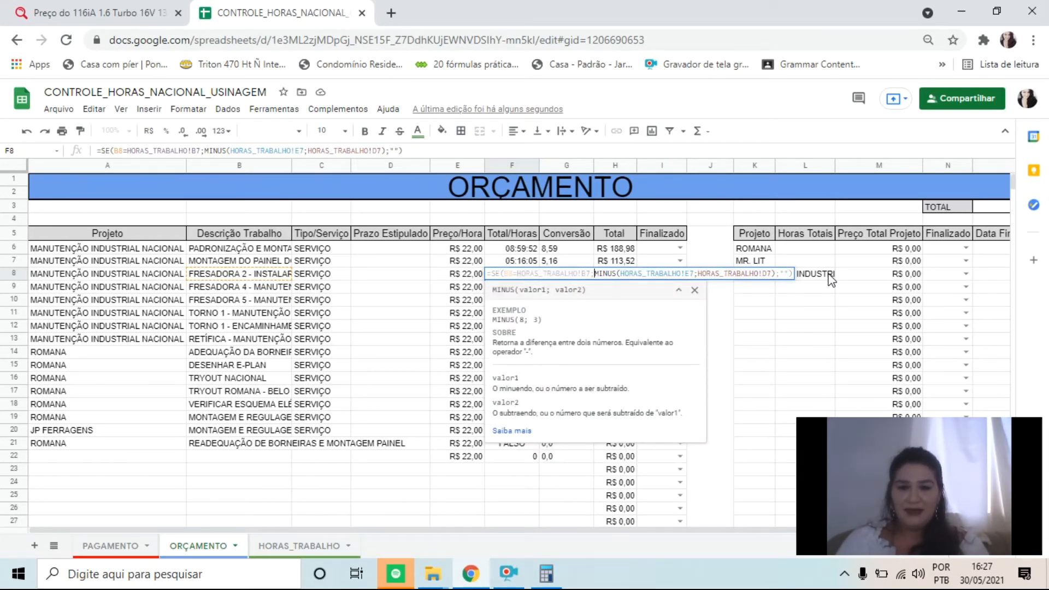
pyautogui.press('Right')
pyautogui.press('Right')
pyautogui.press('Right')
pyautogui.press('Right')
pyautogui.press('Right')
pyautogui.press('Right')
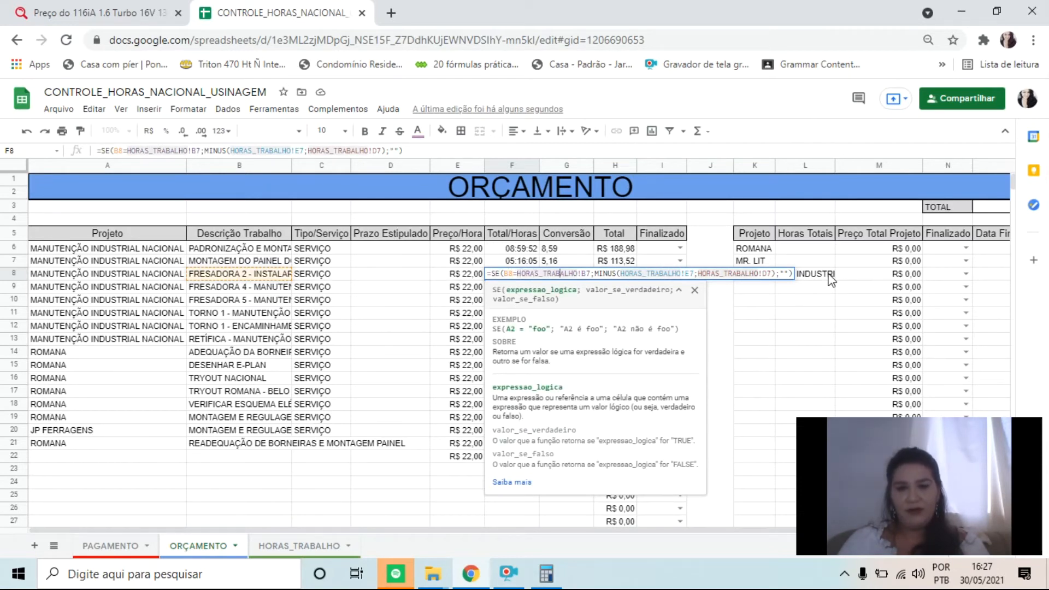
pyautogui.press('Right')
pyautogui.press('Right')
pyautogui.press('Right')
pyautogui.press('Right')
pyautogui.press('Right')
pyautogui.press('Right')
pyautogui.press('Right')
pyautogui.press('Right')
pyautogui.press('Right')
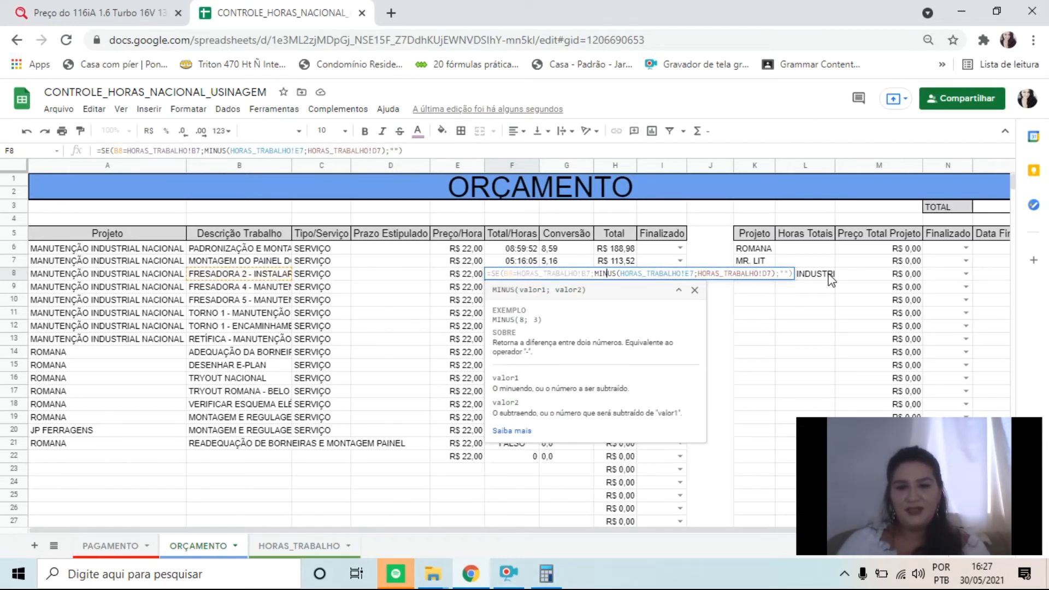
pyautogui.press('Right')
pyautogui.press('Right')
pyautogui.press('Right')
pyautogui.press('Right')
pyautogui.press('Right')
pyautogui.press('Right')
pyautogui.press('Right')
pyautogui.press('Right')
pyautogui.press('Right')
pyautogui.press('Right')
pyautogui.press('Right')
pyautogui.press('Right')
pyautogui.press('Right')
pyautogui.press('Right')
pyautogui.press('Right')
pyautogui.press('Right')
pyautogui.press('Right')
pyautogui.press('Right')
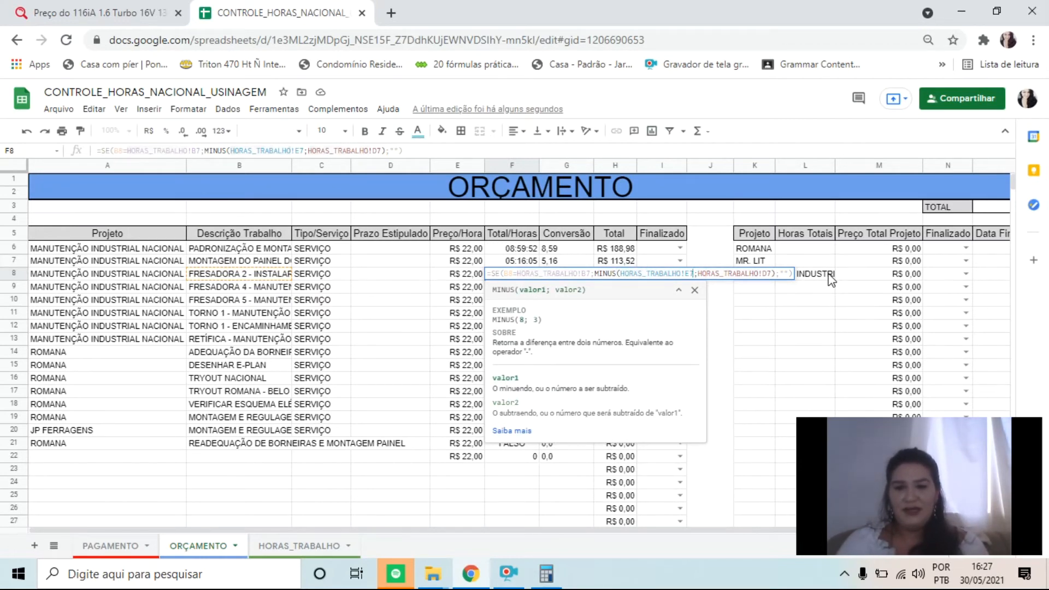
pyautogui.press('Right')
pyautogui.press('Right')
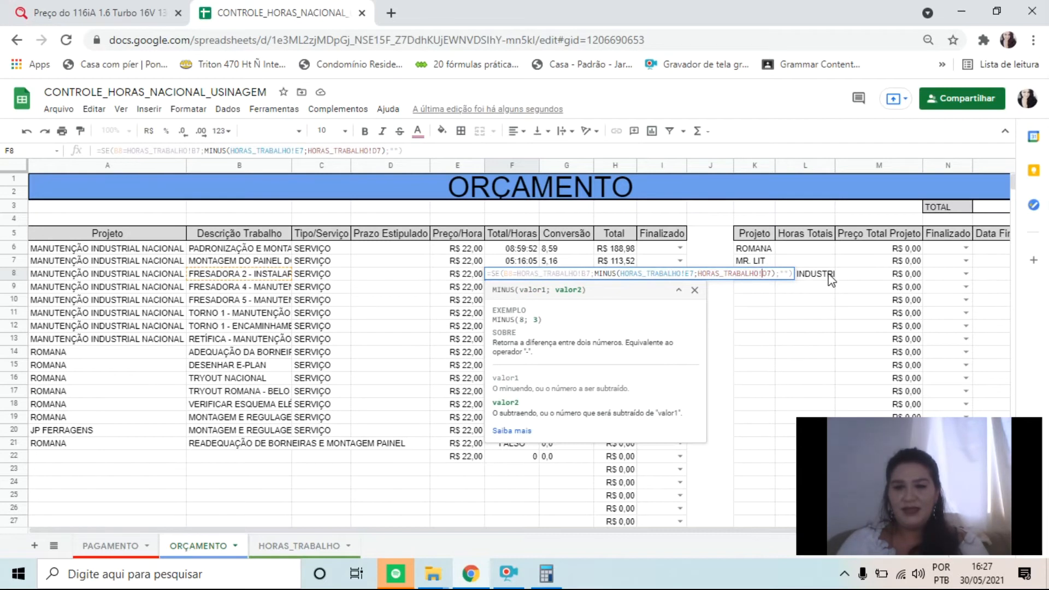
pyautogui.press('Right')
pyautogui.press('Right')
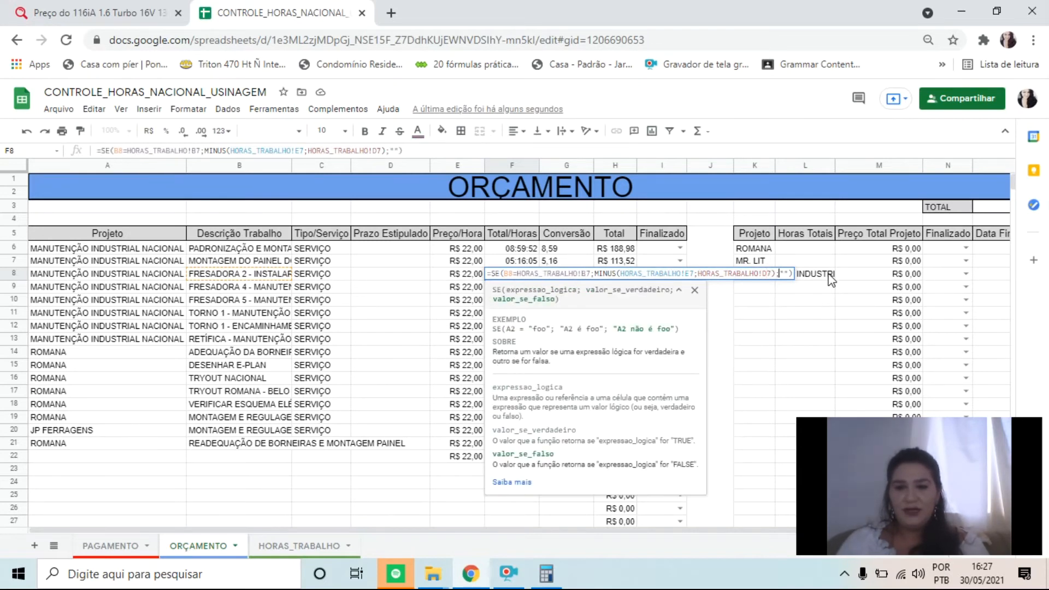
pyautogui.press('Left')
pyautogui.press('Left')
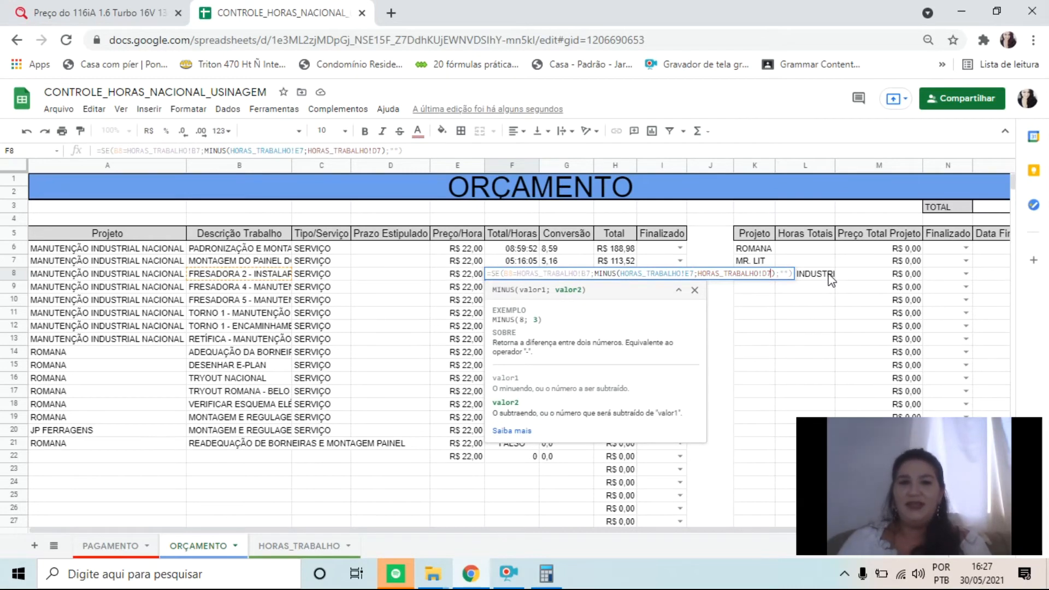
# Try adding a "falso" text argument after HORAS_TRABALHO!D7 inside the MINUS function of F8's Total/Horas formula
pyautogui.press('Right')
pyautogui.press('Left')
pyautogui.press('Right')
pyautogui.press('Left')
pyautogui.write(';')
pyautogui.press('Left')
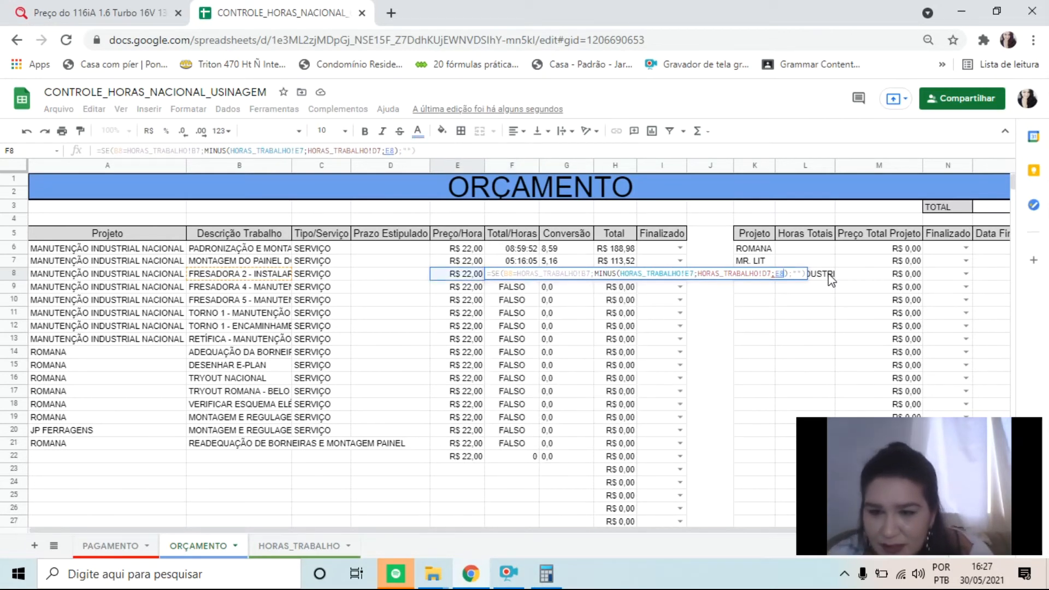
pyautogui.press('Left')
pyautogui.press('BackSpace')
pyautogui.press('BackSpace')
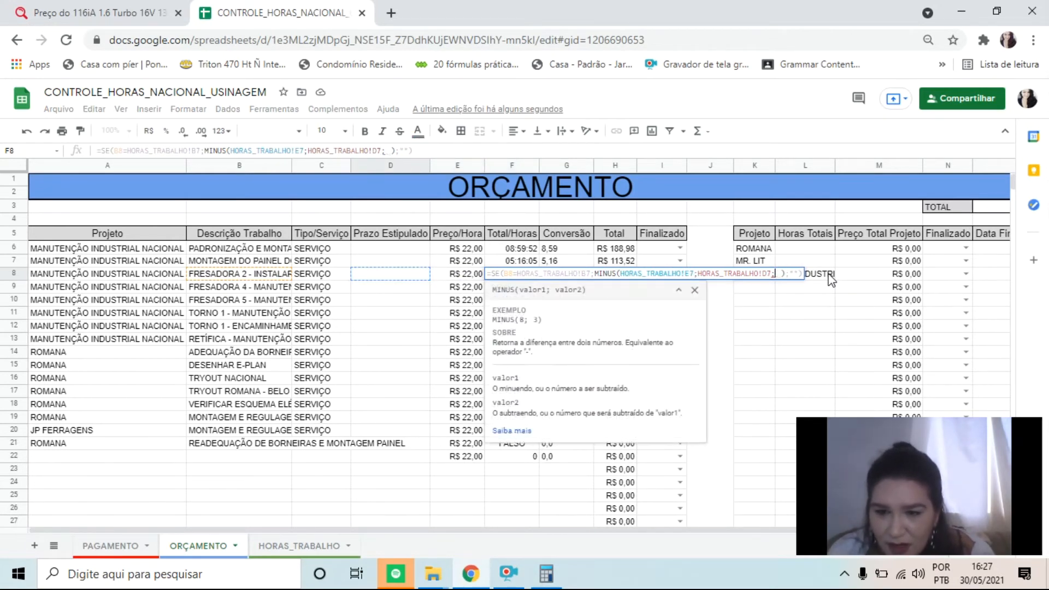
pyautogui.write('"')
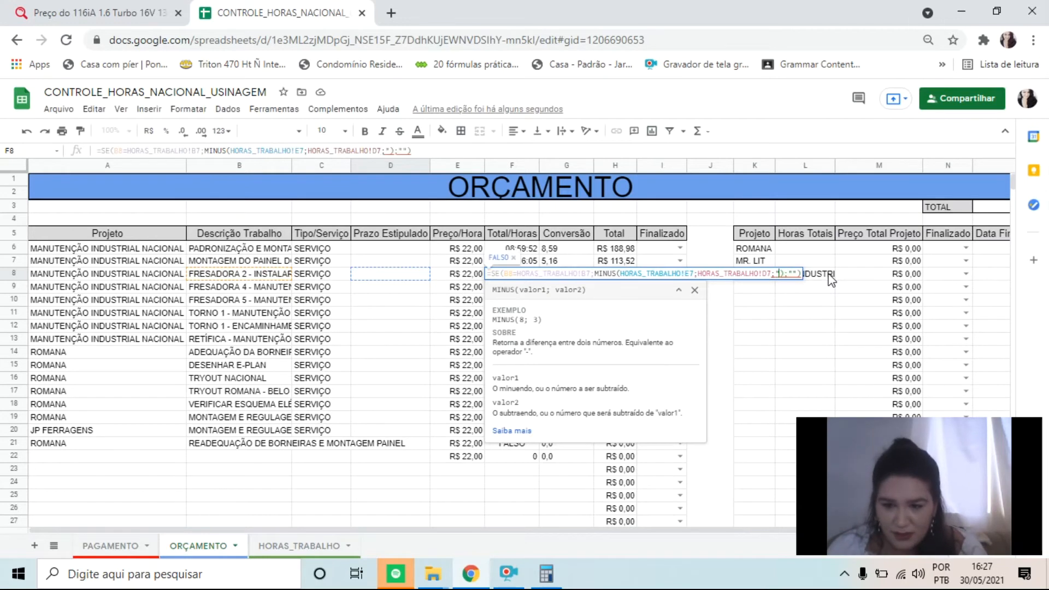
pyautogui.write('falso')
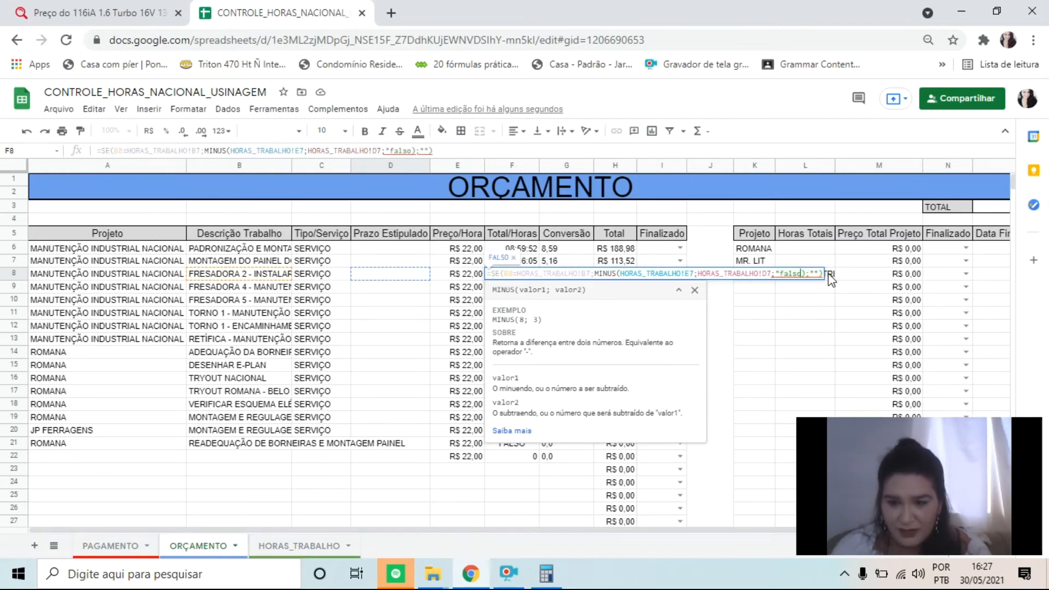
pyautogui.press('Return')
pyautogui.press('Right')
pyautogui.press('Right')
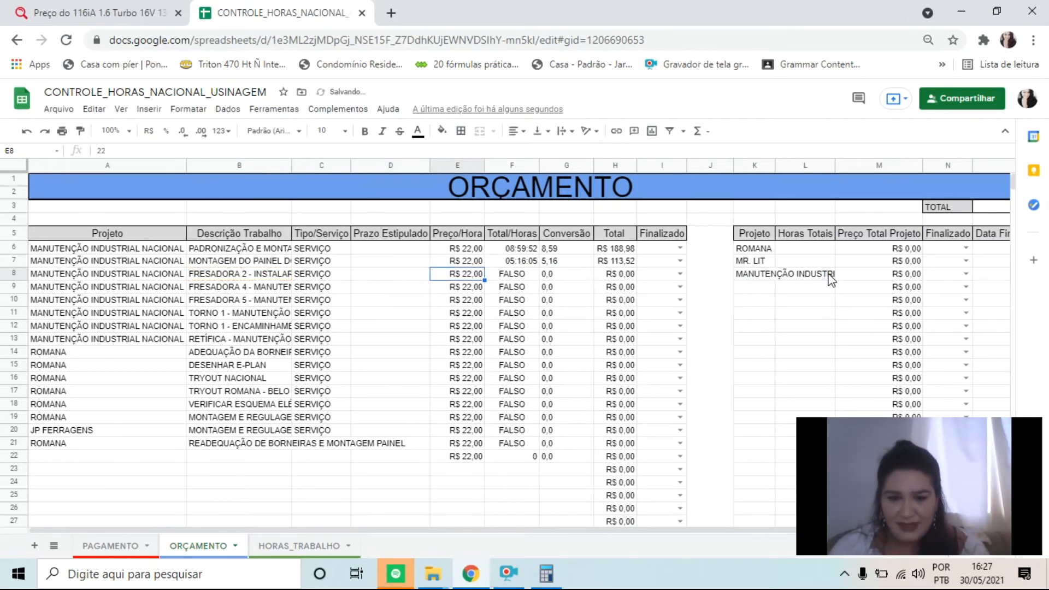
# Remove the stray quotation mark near the closing parentheses of F8's Total/Horas formula
pyautogui.press('F2')
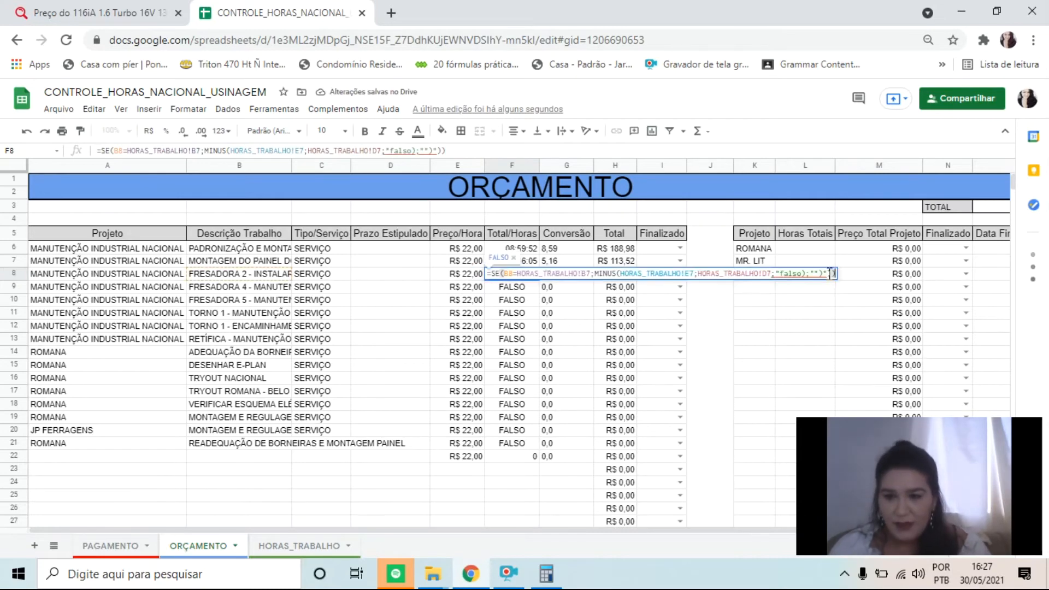
pyautogui.click(830, 273)
pyautogui.press('Left')
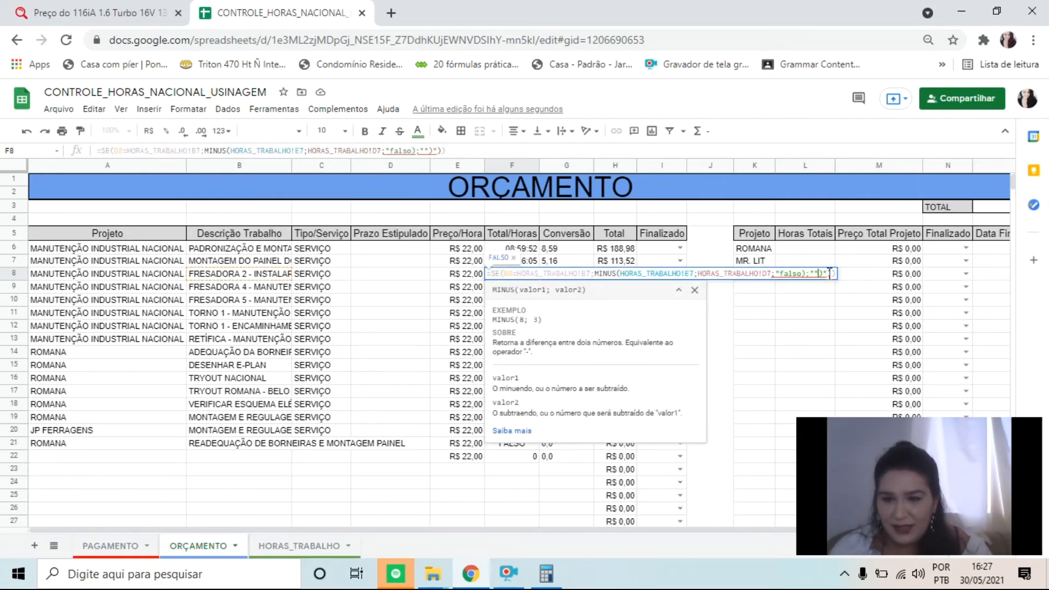
pyautogui.press('BackSpace')
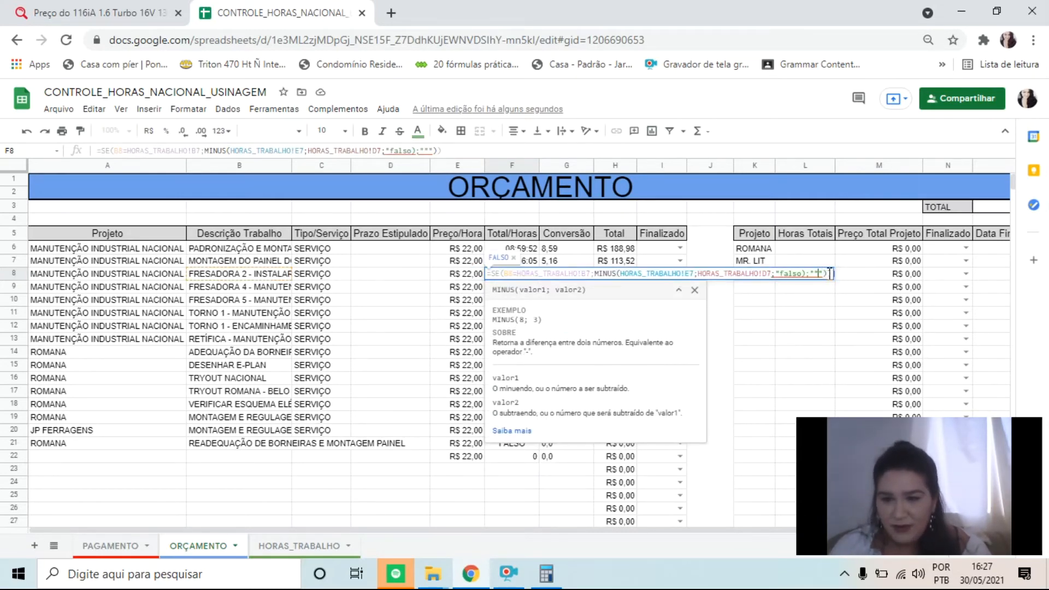
pyautogui.write('"')
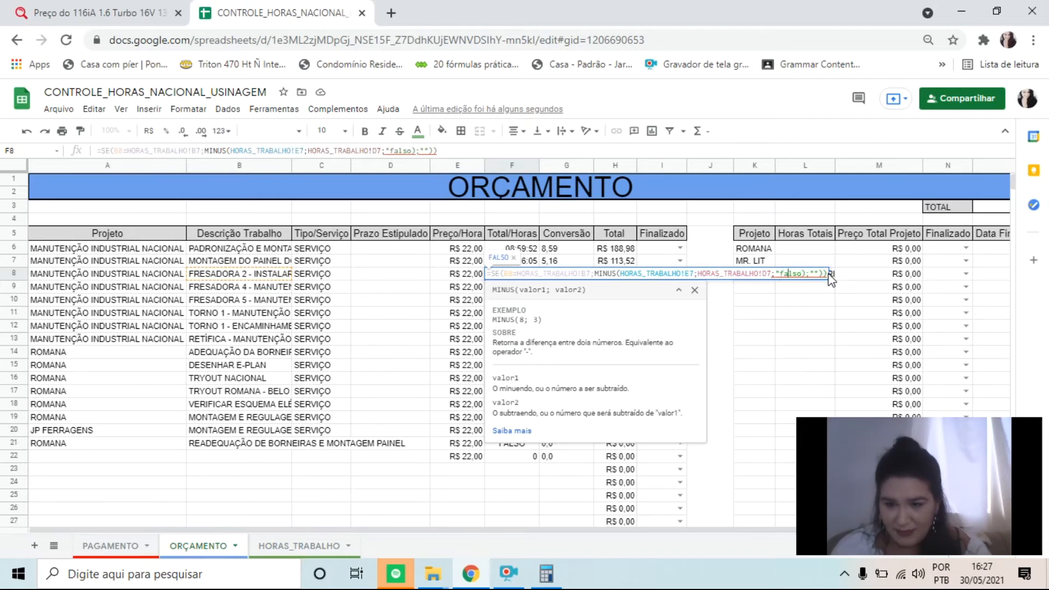
# Remove the falso argument from F8's MINUS function, leaving =SE(B8=HORAS_TRABALHO!B7;MINUS(HORAS_TRABALHO!E7;HORAS_TRABALHO!D7);"")
pyautogui.press('BackSpace')
pyautogui.press('Right')
pyautogui.press('Right')
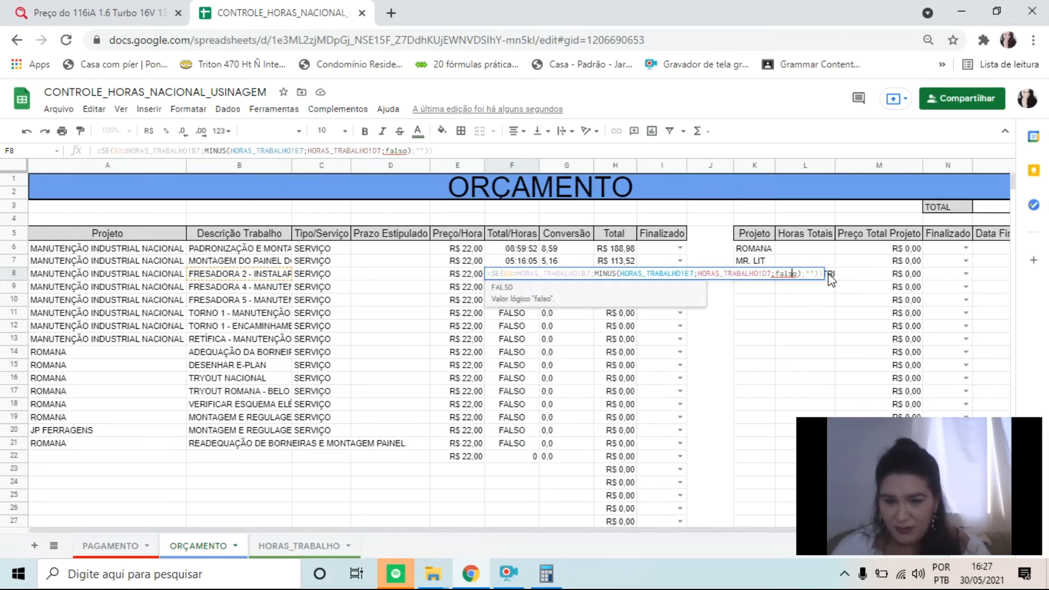
pyautogui.press('Right')
pyautogui.press('Left')
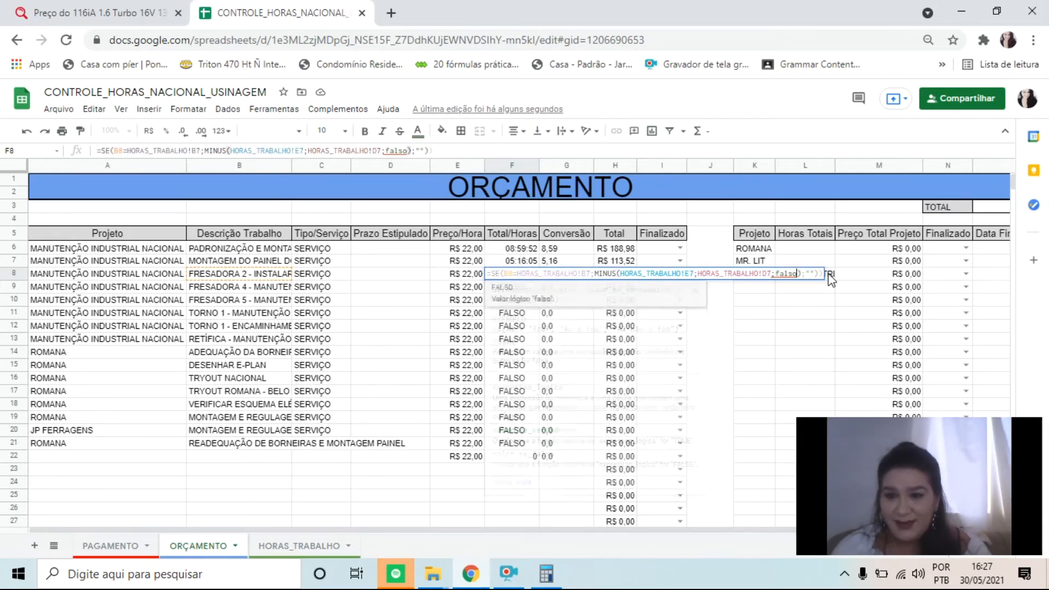
pyautogui.press('BackSpace')
pyautogui.press('BackSpace')
pyautogui.press('BackSpace')
pyautogui.press('BackSpace')
pyautogui.press('BackSpace')
pyautogui.press('BackSpace')
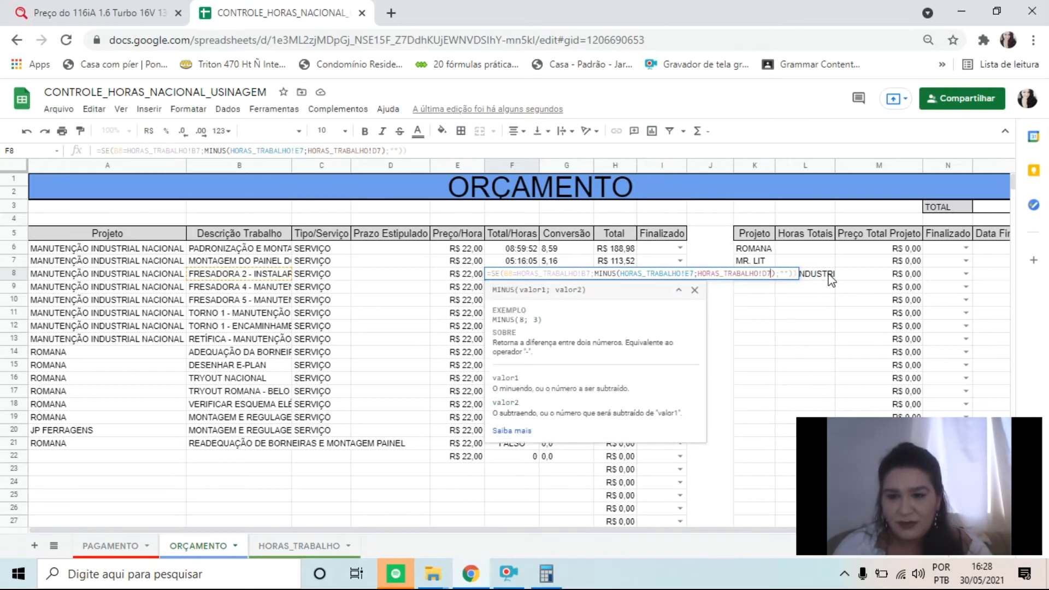
pyautogui.press('Right')
pyautogui.press('Right')
pyautogui.press('Right')
pyautogui.press('Right')
pyautogui.press('Right')
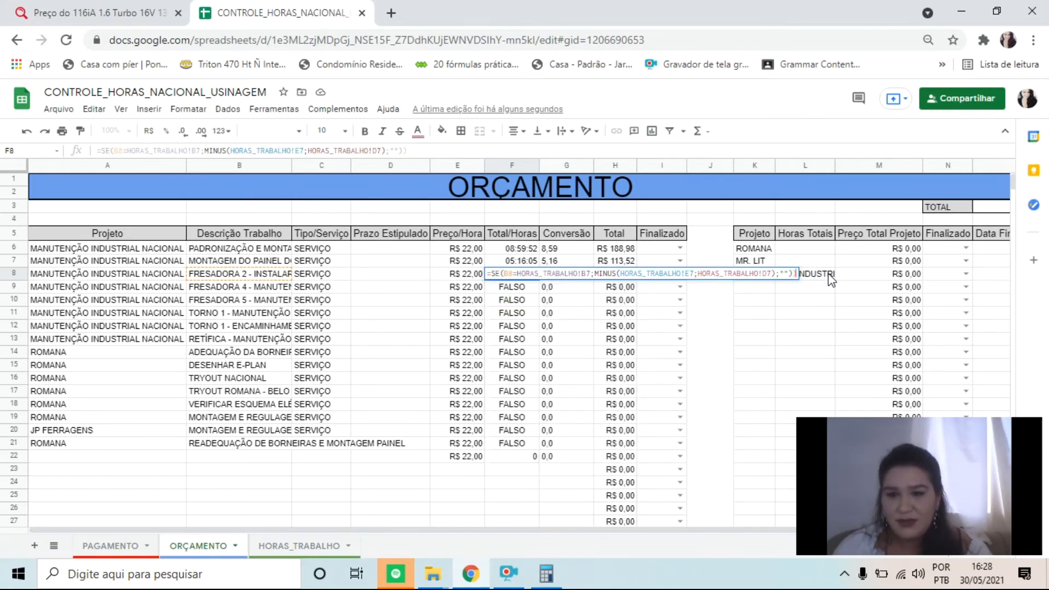
pyautogui.press('Return')
# Fill F8's Total/Horas formula down the column through F66 and check the copy in F22
pyautogui.press('Up')
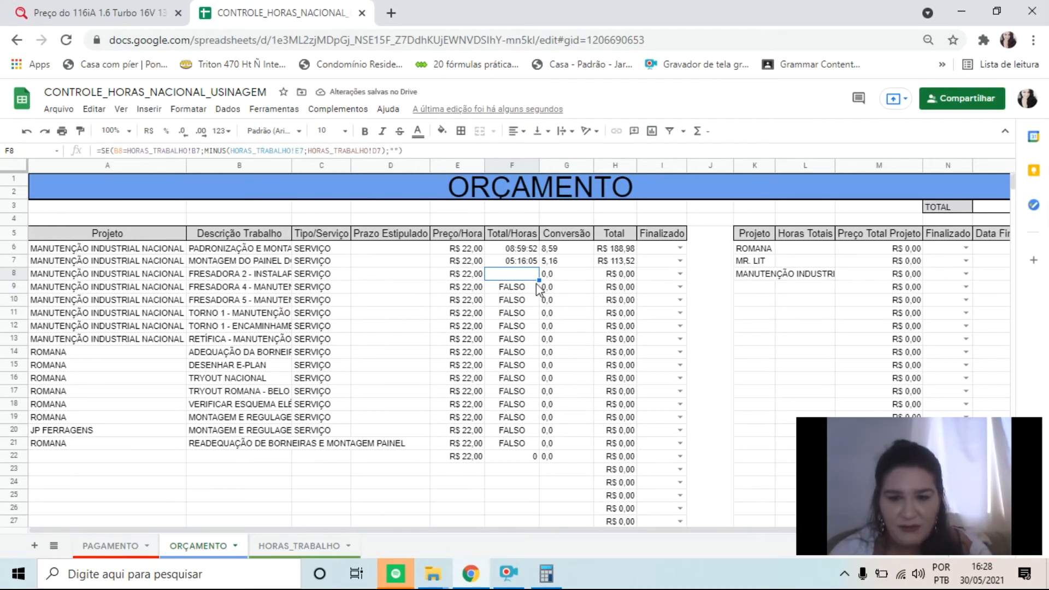
pyautogui.moveTo(539, 280); pyautogui.dragTo(538, 503)
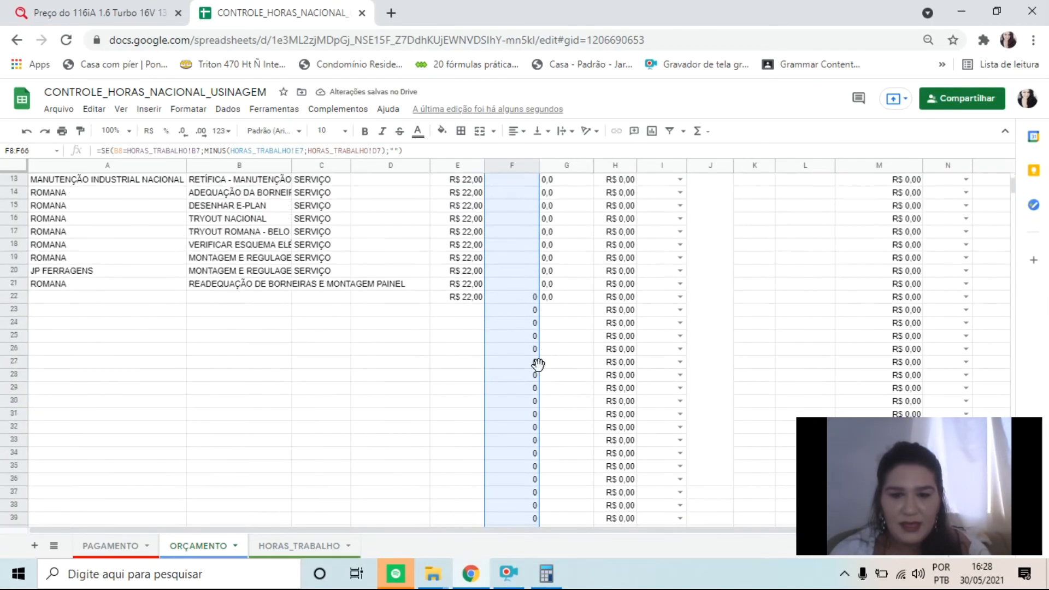
pyautogui.click(515, 323)
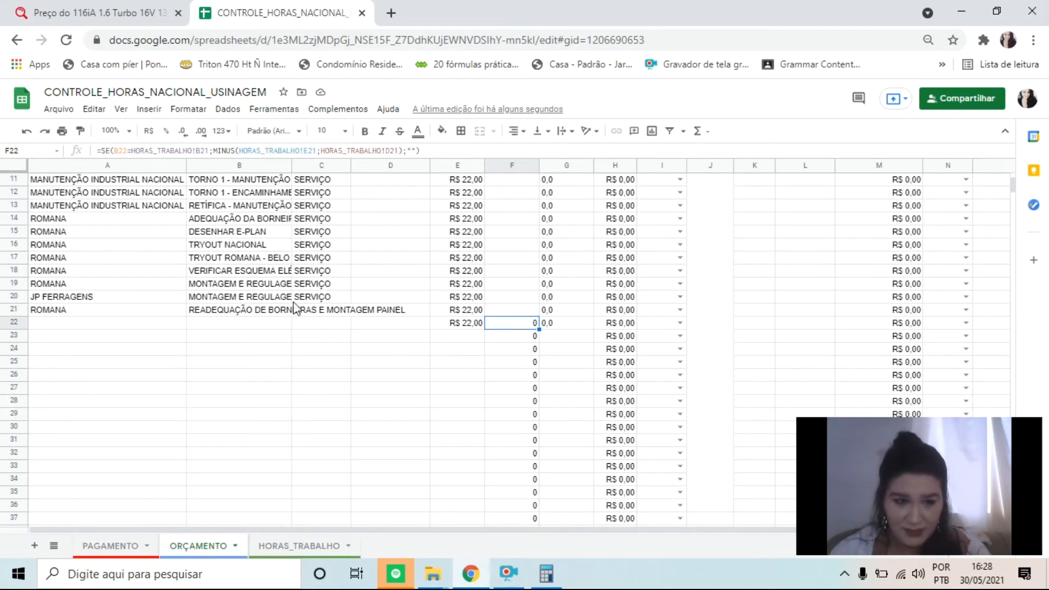
# Try to copy the job description READEQUAÇÃO DE BORNEIRAS E MONTAGEM PAINEL from B21 into B22
pyautogui.click(162, 326)
pyautogui.moveTo(163, 326); pyautogui.dragTo(512, 326)
pyautogui.click(218, 323)
pyautogui.click(220, 313)
pyautogui.hotkey('ctrl', 'c')
pyautogui.click(228, 327)
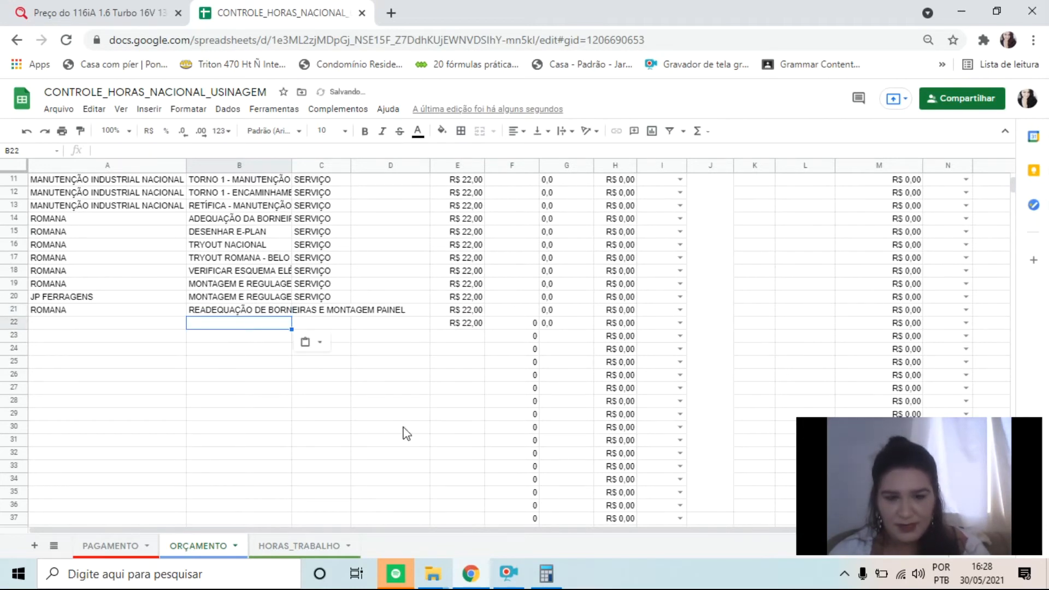
pyautogui.click(492, 414)
pyautogui.click(264, 313)
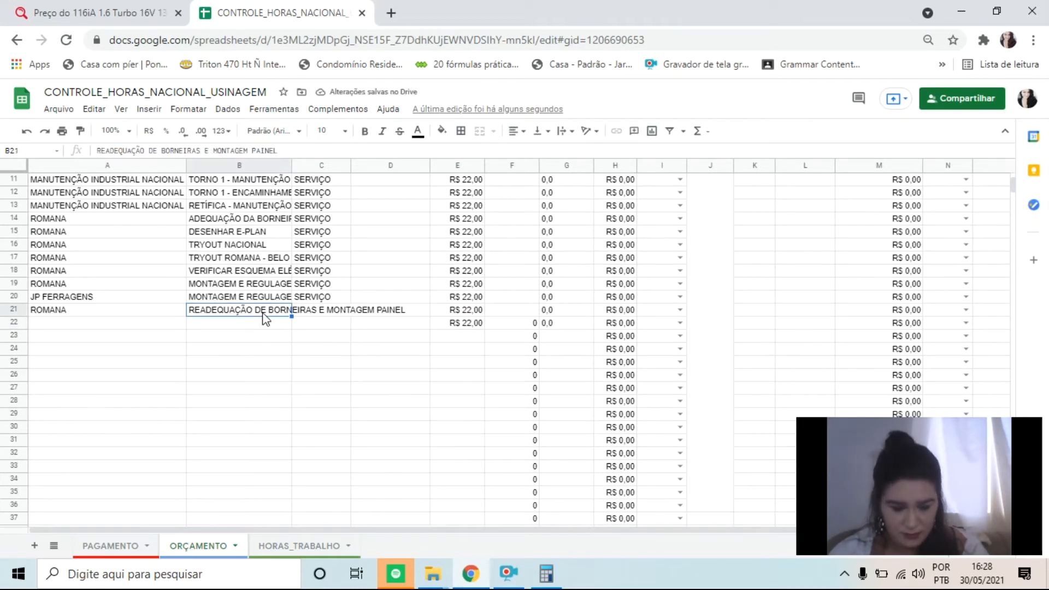
pyautogui.hotkey('ctrl', 'c')
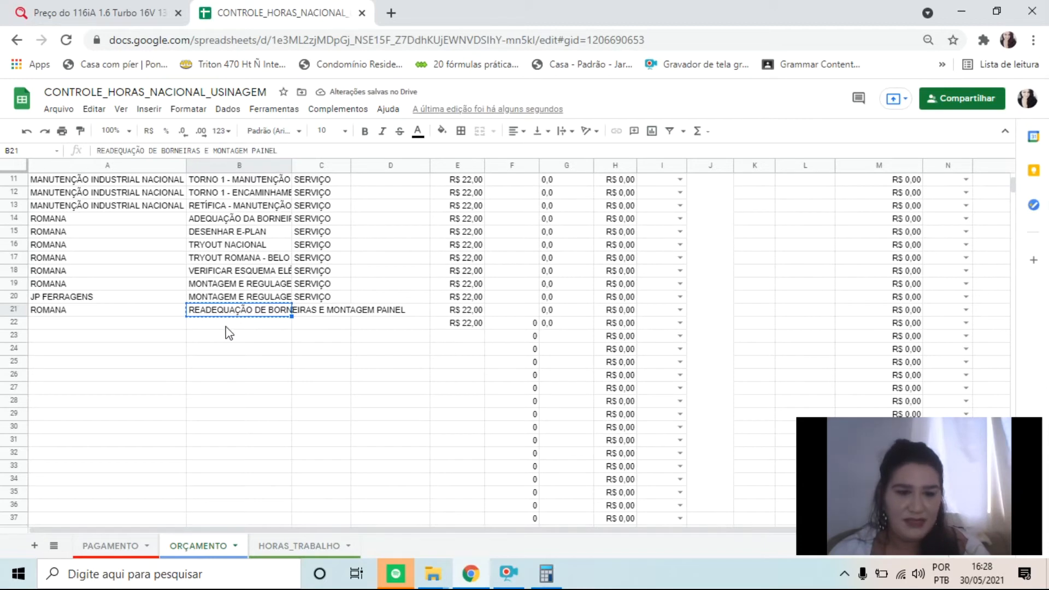
pyautogui.click(228, 330)
pyautogui.hotkey('ctrl', 'v')
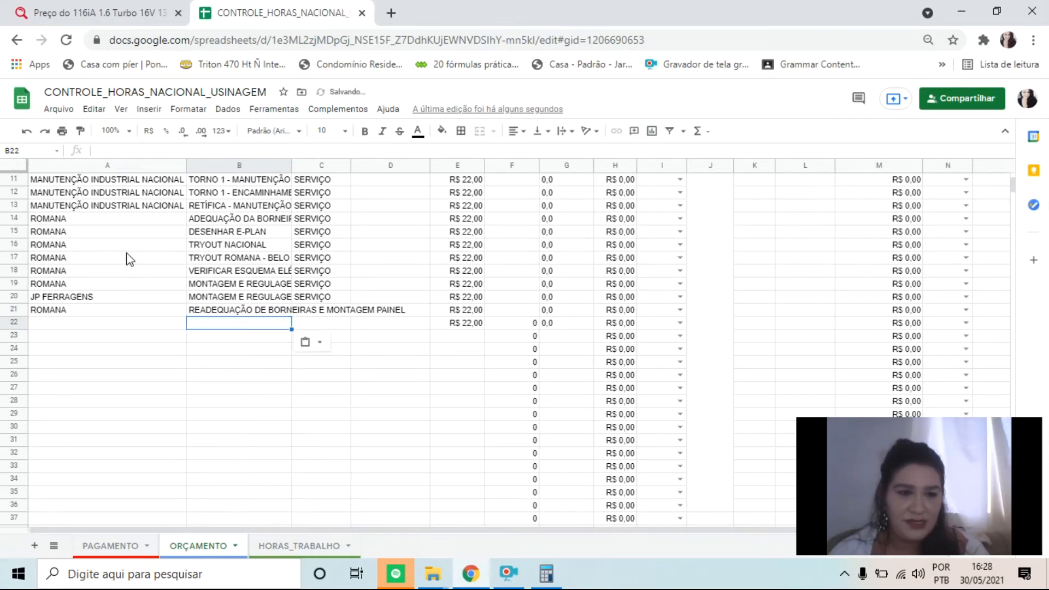
# Examine the Projeto column and the IMPORTRANGE formula in A6 that feeds the job list down to row 22
pyautogui.scroll(3, 127, 257)
pyautogui.click(83, 310)
pyautogui.moveTo(81, 222); pyautogui.dragTo(82, 434)
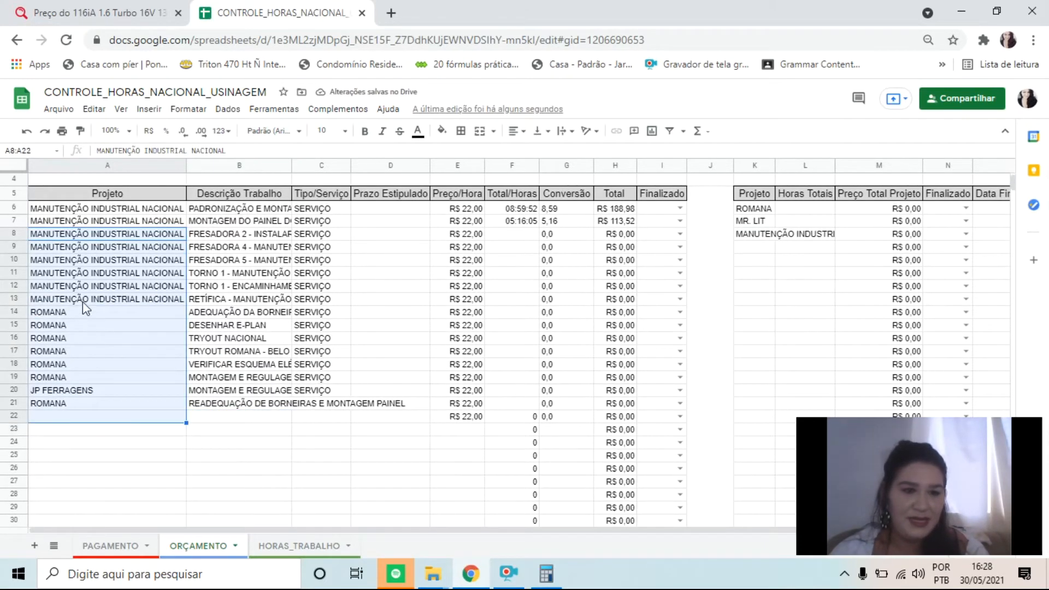
pyautogui.click(70, 219)
pyautogui.click(67, 212)
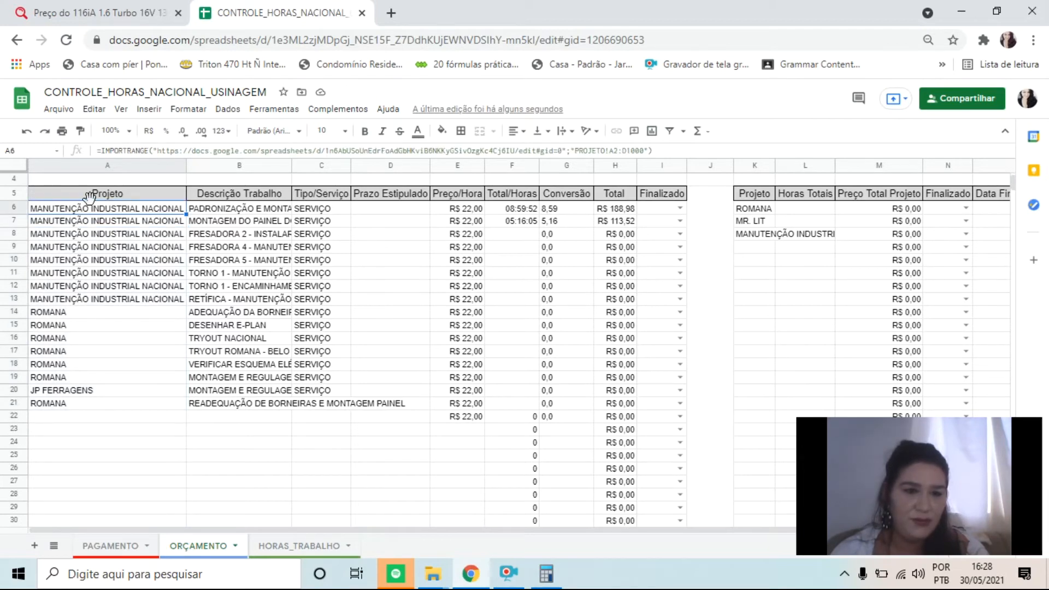
pyautogui.scroll(1, 268, 269)
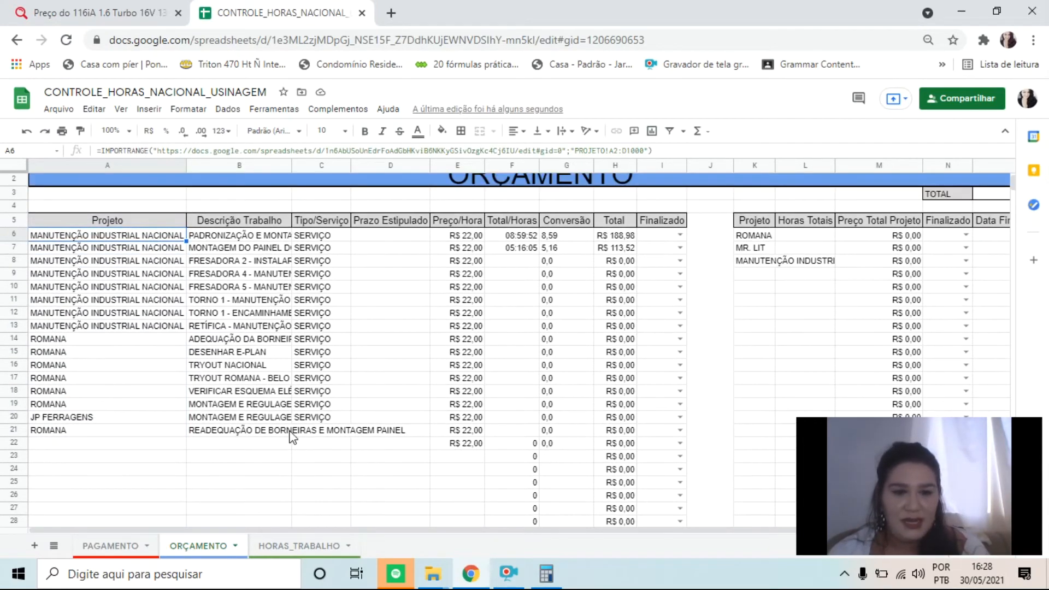
pyautogui.click(274, 444)
pyautogui.scroll(-2, 679, 408)
pyautogui.scroll(2, 601, 360)
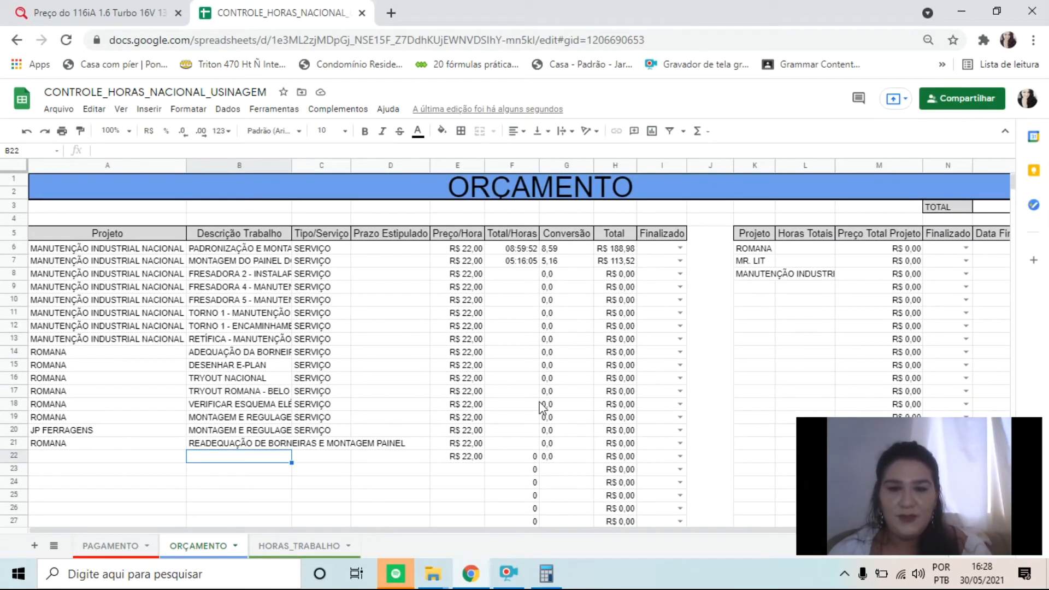
# Compare the Conversão column with the Total/Horas formulas from row 6 to 22 and their matching job descriptions
pyautogui.moveTo(571, 248); pyautogui.dragTo(568, 464)
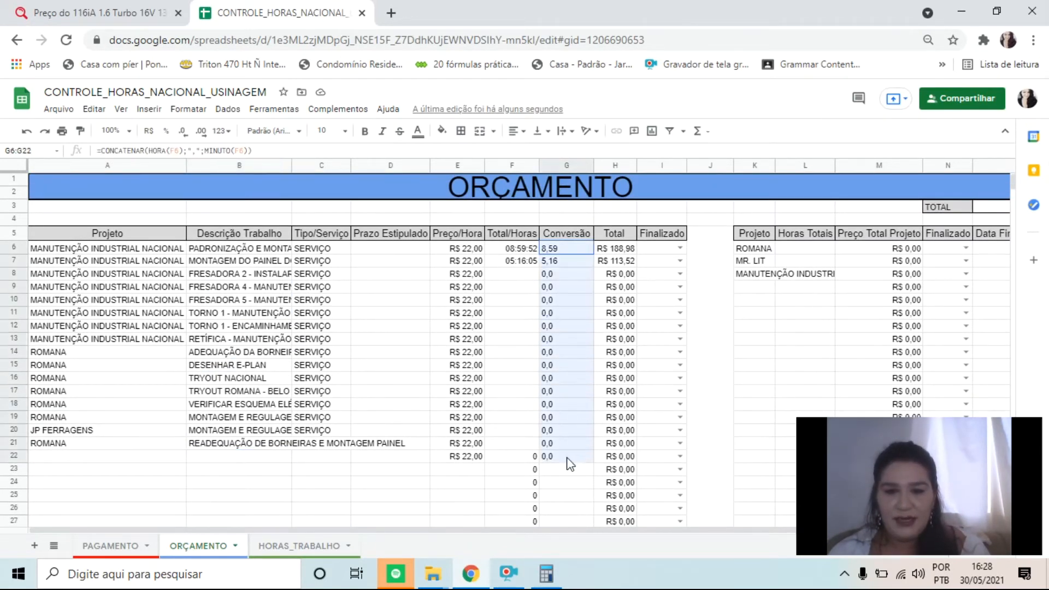
pyautogui.click(510, 334)
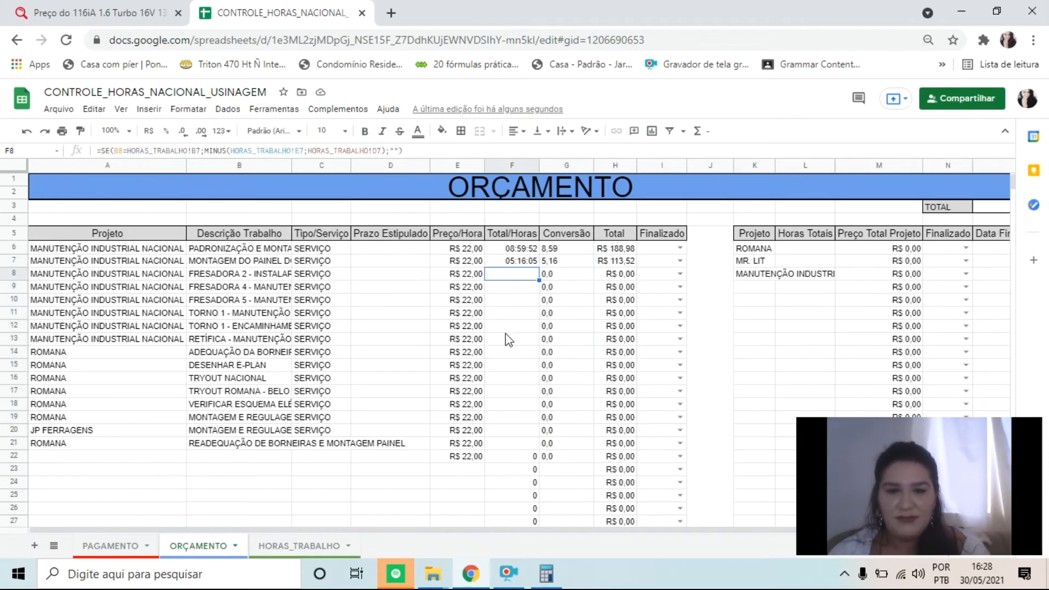
pyautogui.click(505, 457)
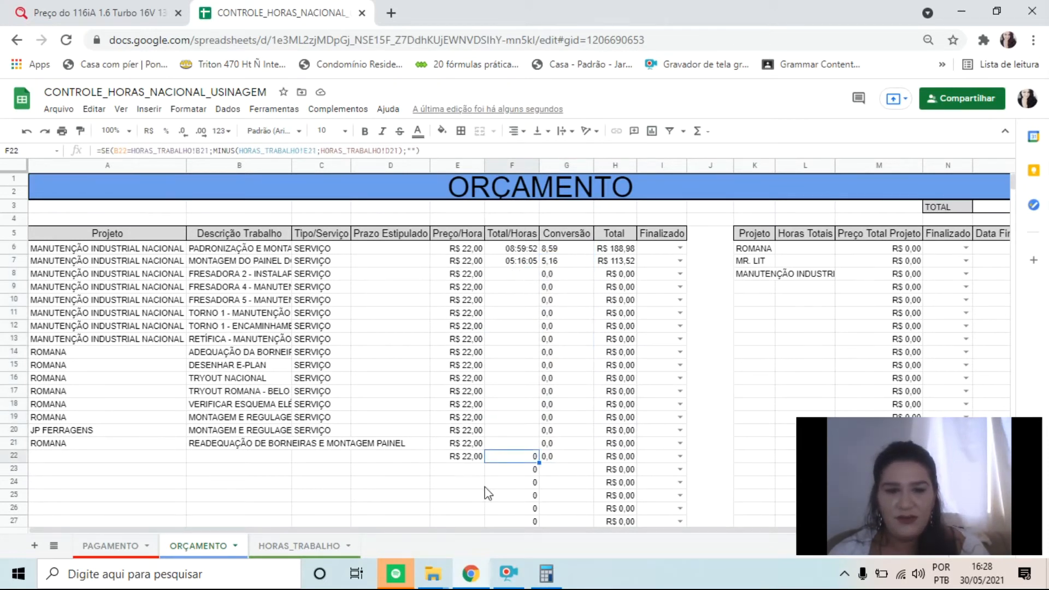
pyautogui.moveTo(519, 277); pyautogui.dragTo(511, 459)
pyautogui.moveTo(235, 288); pyautogui.dragTo(262, 432)
pyautogui.moveTo(217, 288); pyautogui.dragTo(464, 275)
pyautogui.click(511, 291)
pyautogui.click(489, 417)
pyautogui.click(511, 469)
pyautogui.click(762, 276)
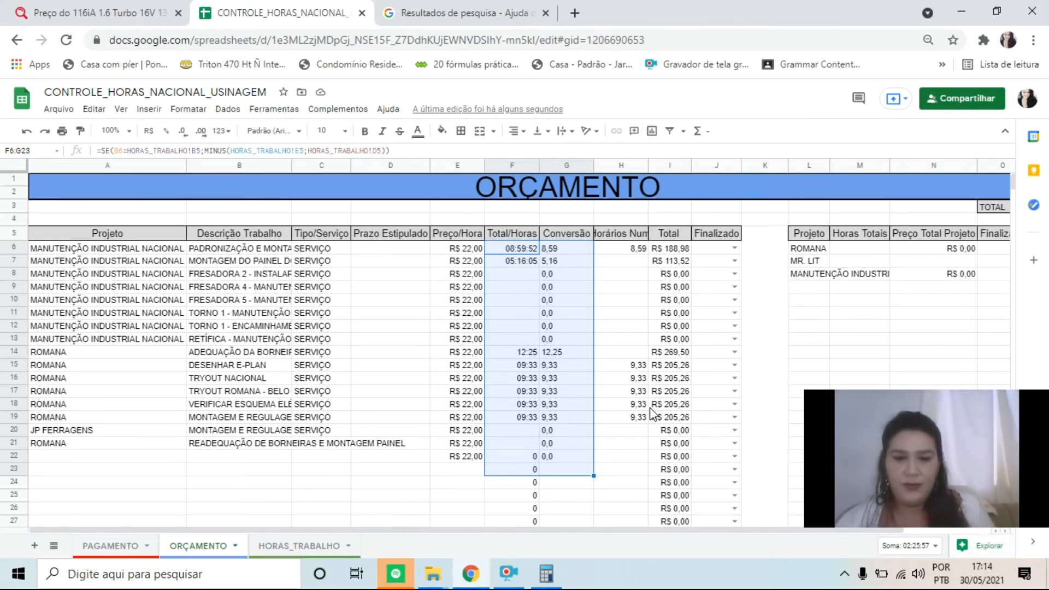
# Review the Horas Totais column, M6:M16, in the per-project summary table of ORÇAMENTO
pyautogui.moveTo(568, 530); pyautogui.dragTo(792, 554)
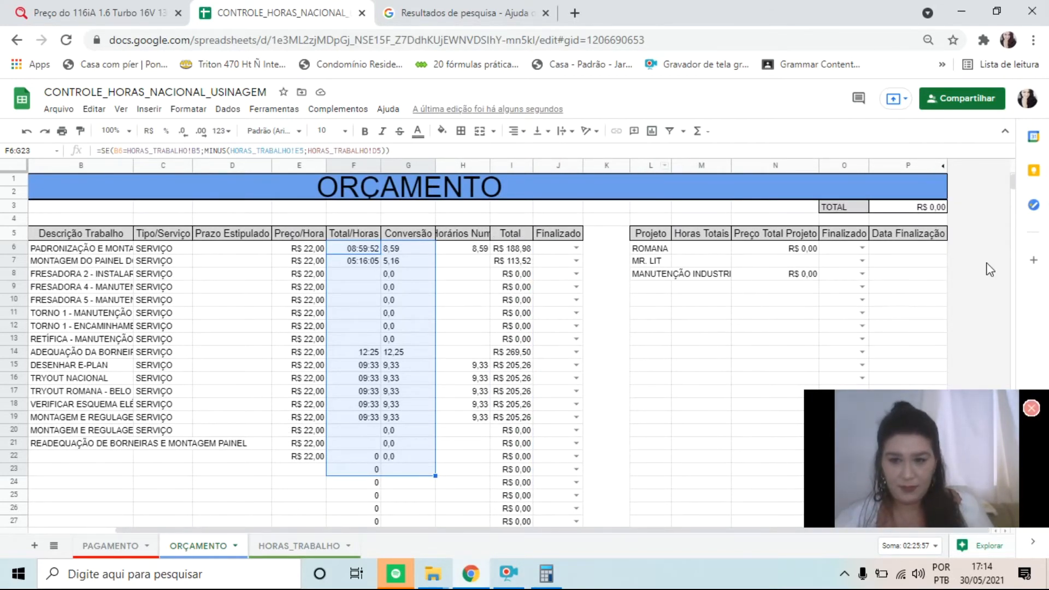
pyautogui.moveTo(686, 250); pyautogui.dragTo(697, 378)
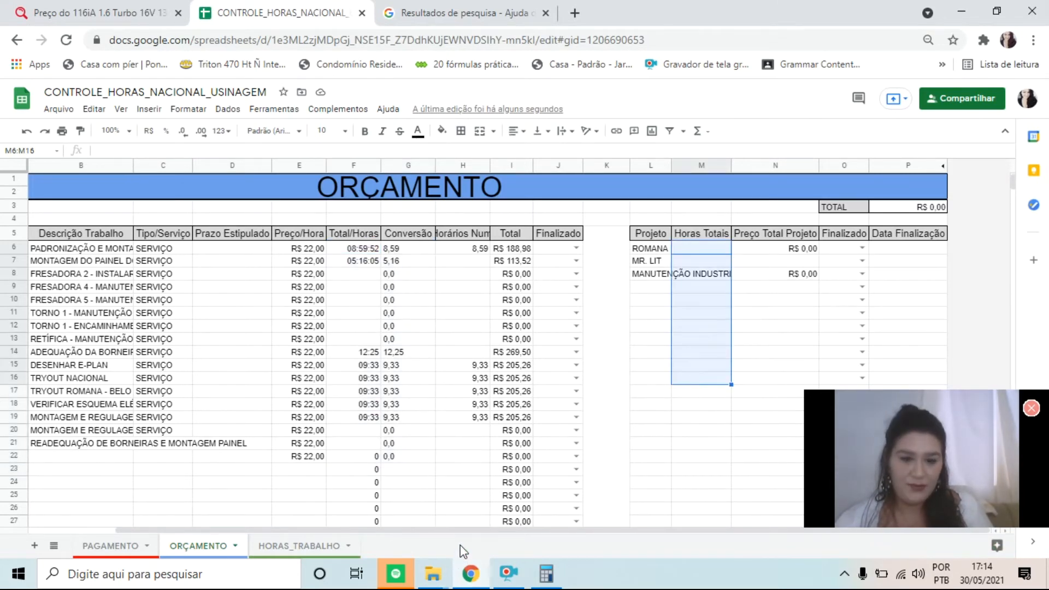
pyautogui.click(460, 522)
pyautogui.moveTo(516, 529); pyautogui.dragTo(430, 529)
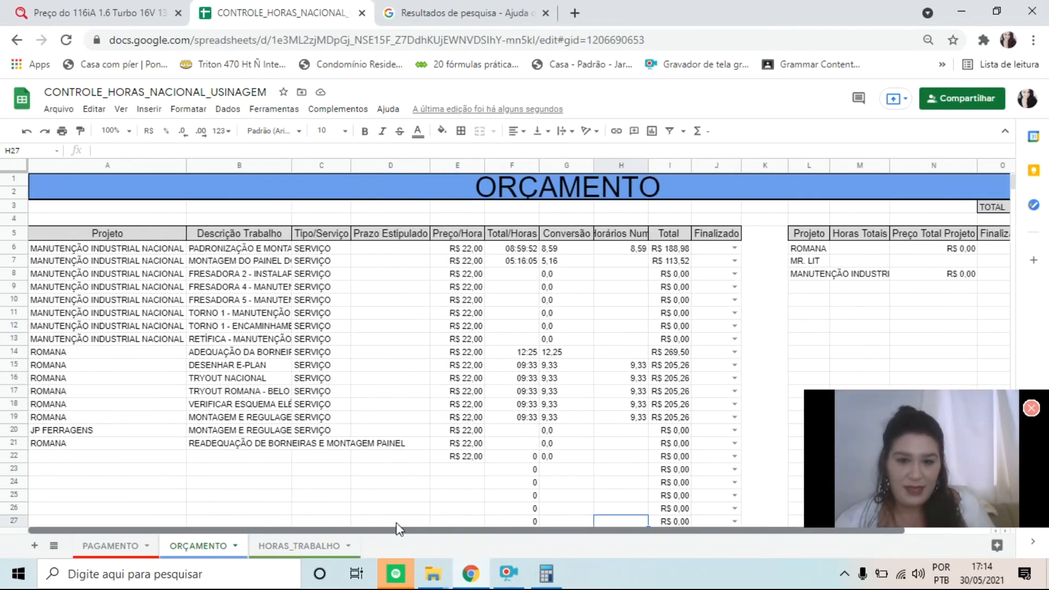
# Review the Projeto and Descrição/Trabalho cells A7:B14 on the HORAS_TRABALHO sheet, and return to ORÇAMENTO
pyautogui.click(288, 547)
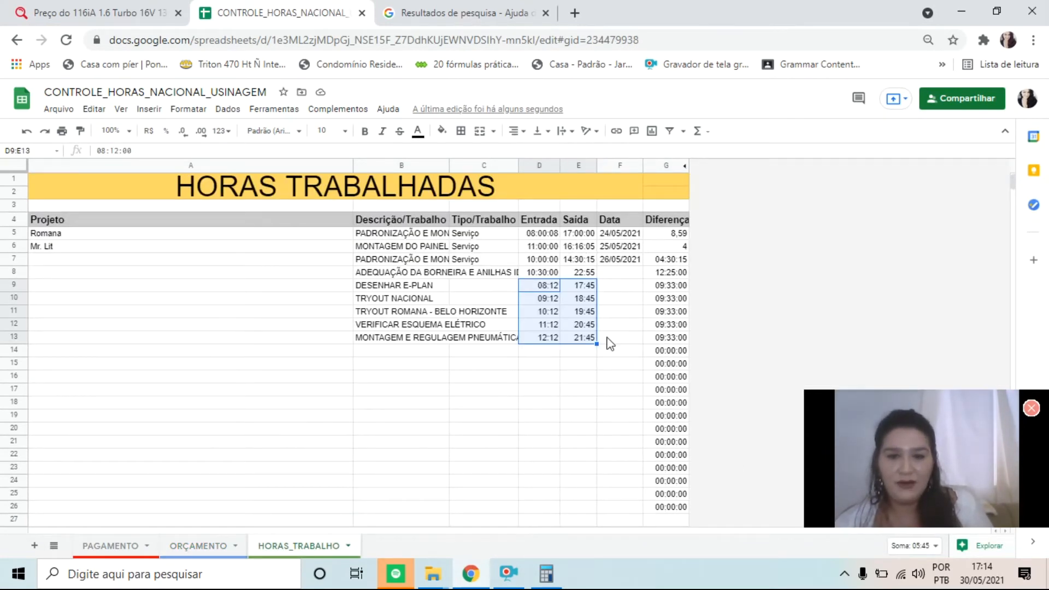
pyautogui.moveTo(232, 259); pyautogui.dragTo(394, 361)
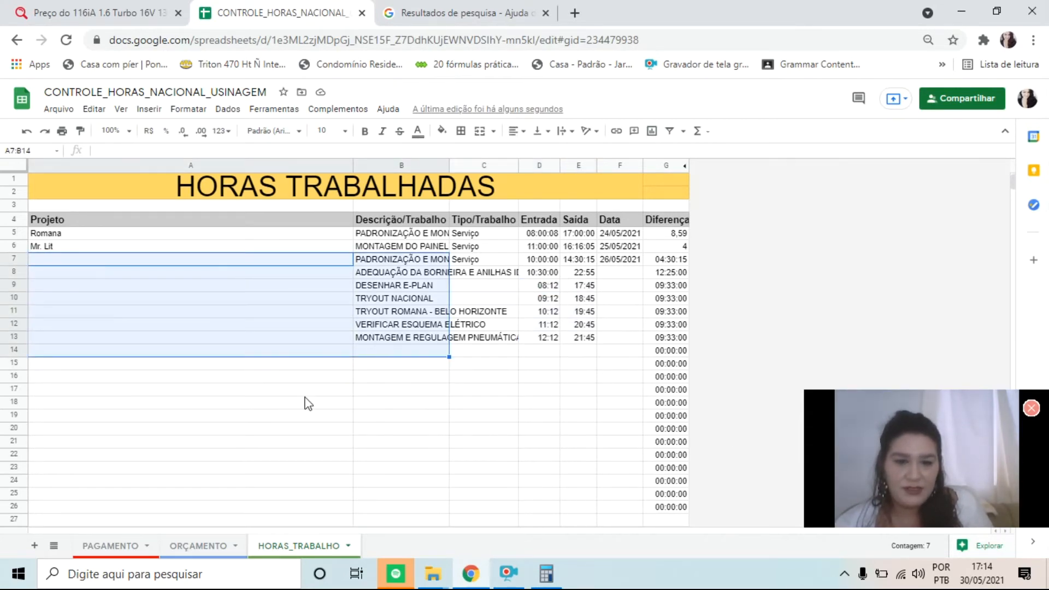
pyautogui.click(230, 548)
# Go through the summary's project names ROMANA, MR. LIT and MANUTENÇÃO INDUSTRIAL NACIONAL in L6:L8
pyautogui.click(804, 250)
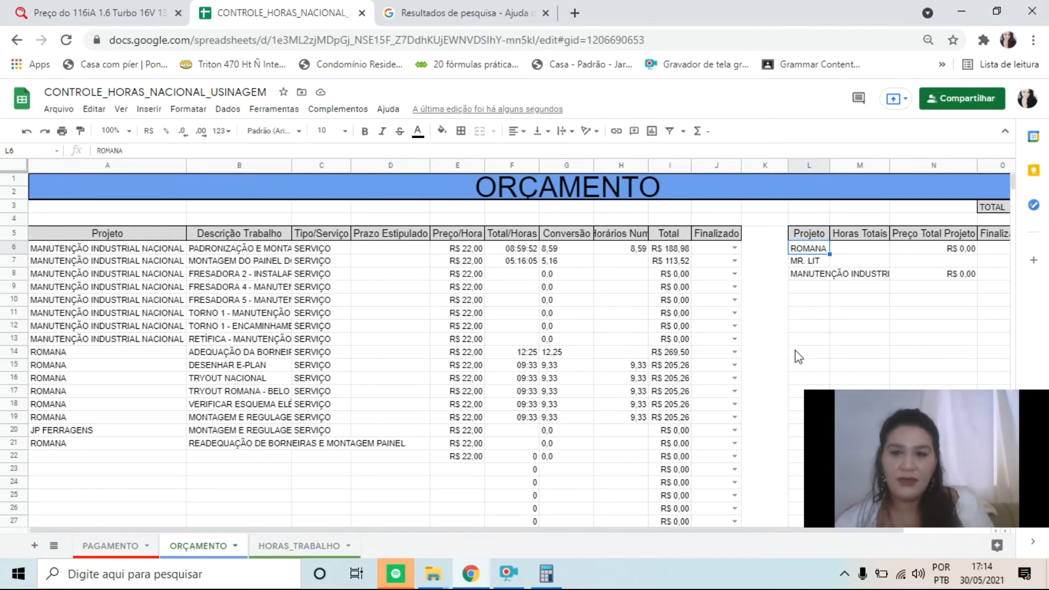
pyautogui.click(810, 262)
pyautogui.click(821, 275)
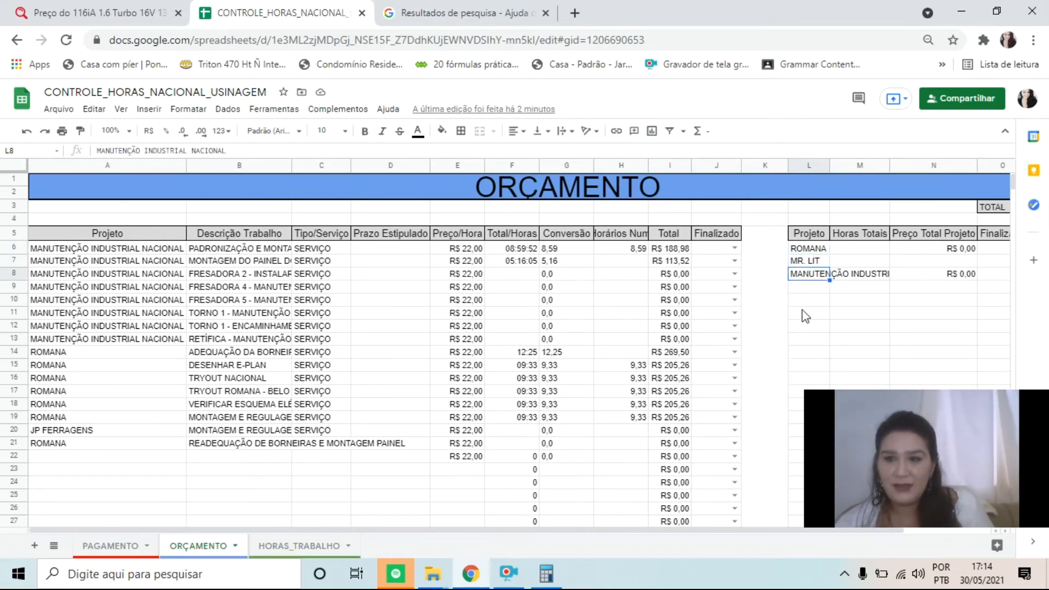
# Review the Preço Total Projeto formula in N6, the Total/Horas cells F6:F21 and the HORAS_TRABALHO sheet, and return to ORÇAMENTO
pyautogui.click(910, 250)
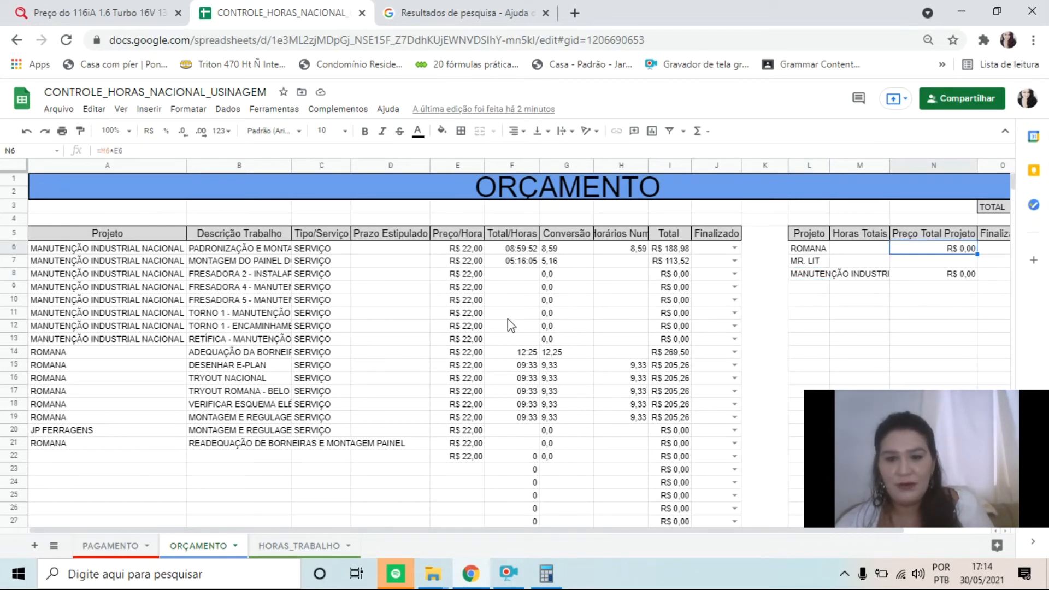
pyautogui.moveTo(508, 251); pyautogui.dragTo(532, 445)
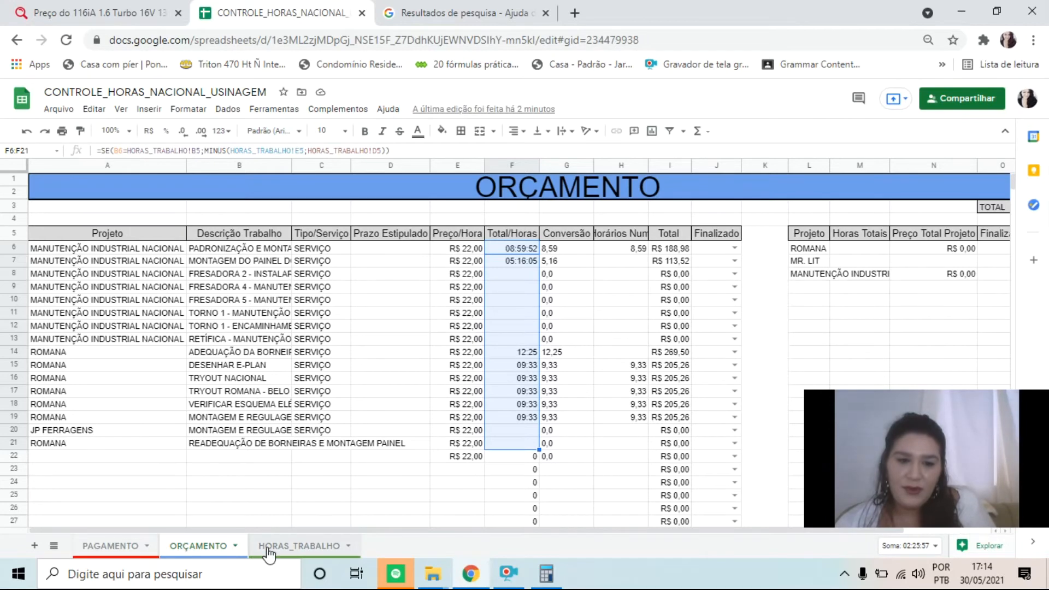
pyautogui.click(270, 546)
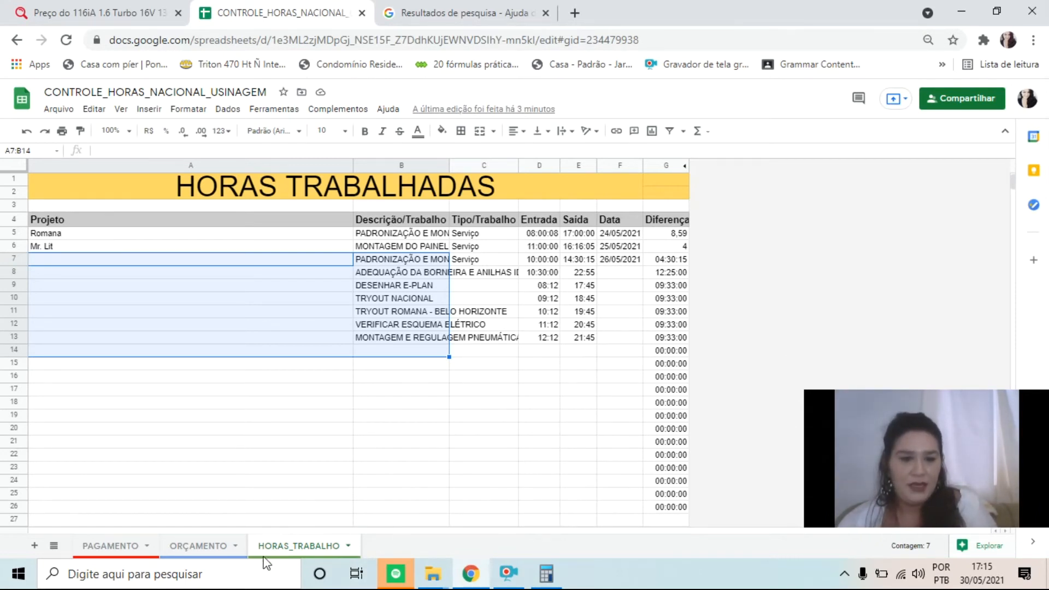
pyautogui.click(221, 546)
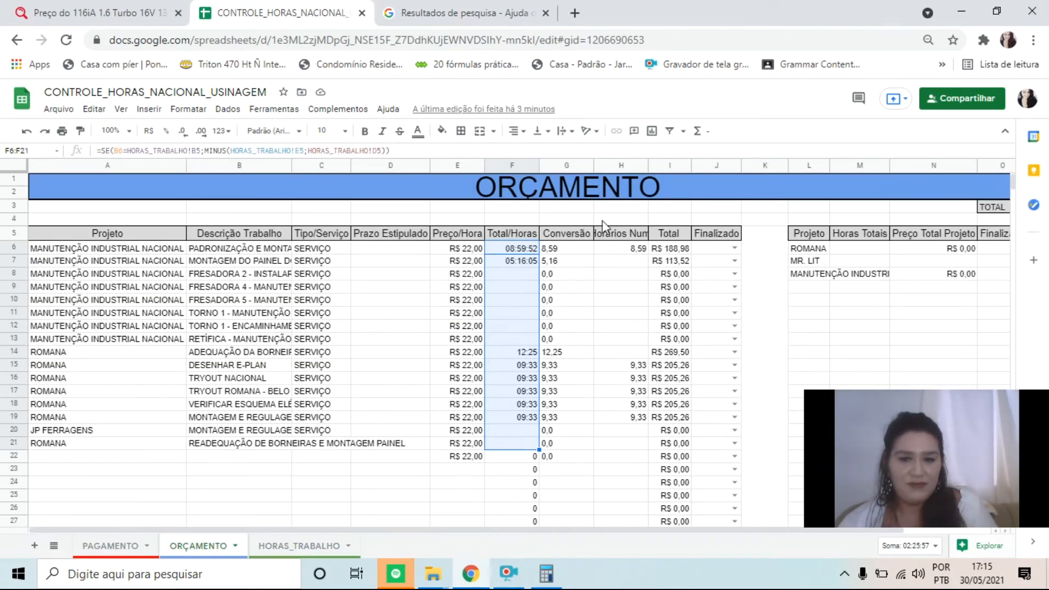
# Examine the CONCATENAR formula in G6 and the Conversão column G6:G24 beside the Total/Horas value in F6
pyautogui.click(511, 251)
pyautogui.click(561, 250)
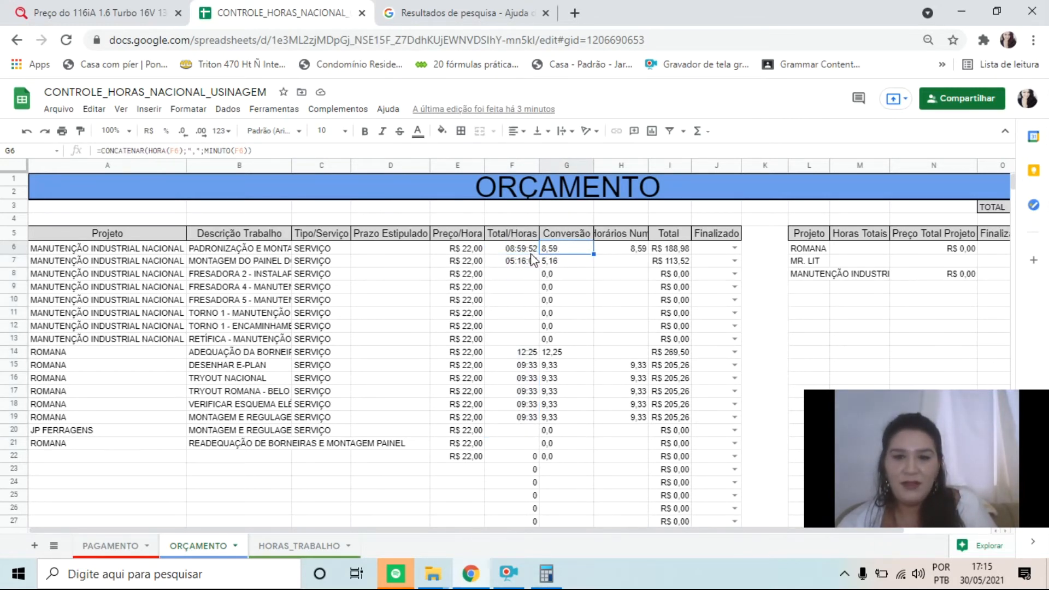
pyautogui.moveTo(564, 253); pyautogui.dragTo(555, 485)
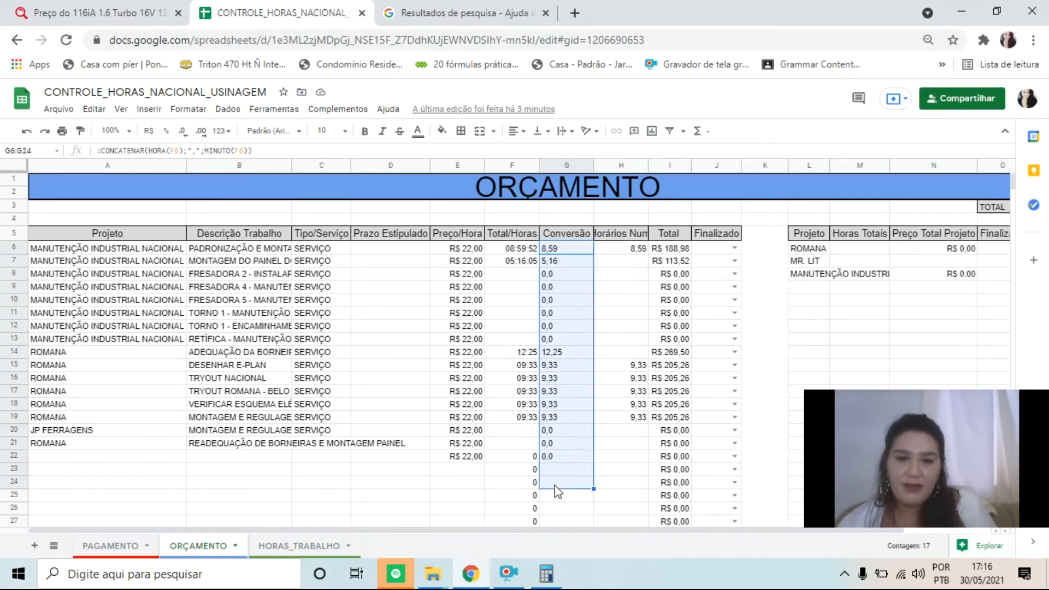
pyautogui.click(282, 150)
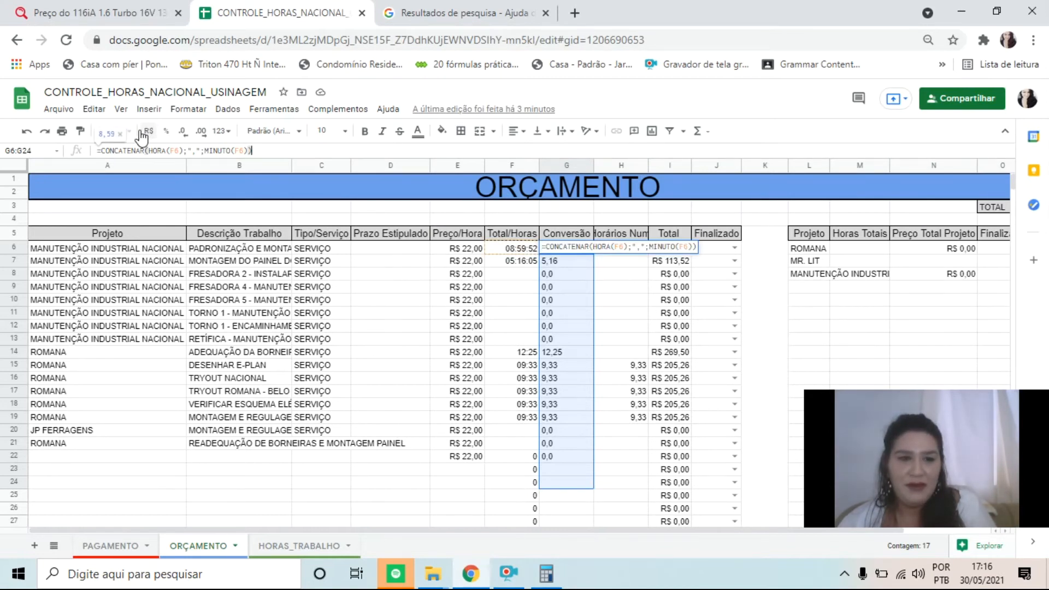
pyautogui.click(574, 289)
pyautogui.click(576, 248)
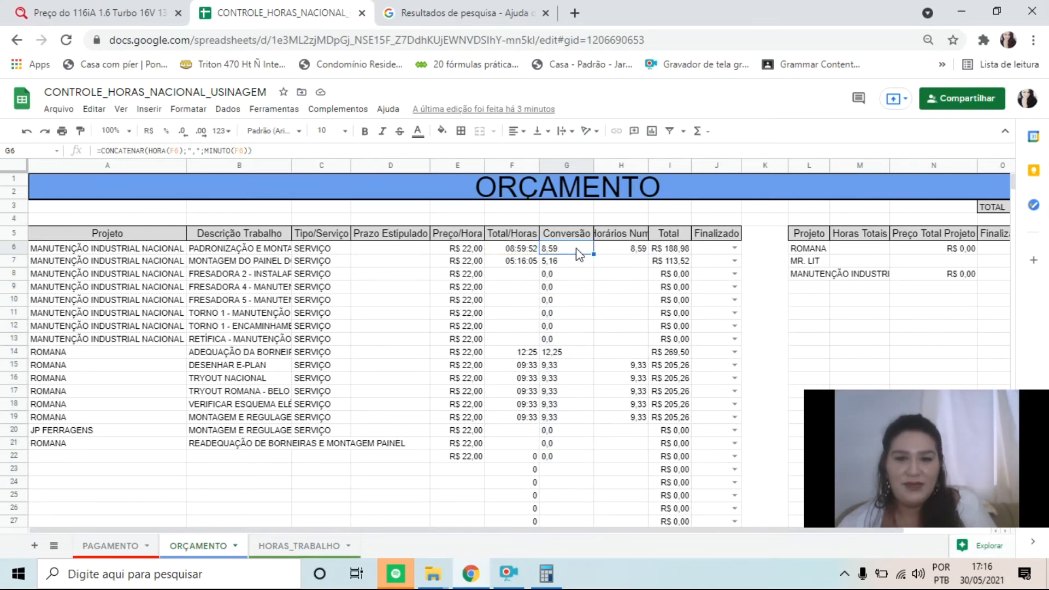
pyautogui.click(268, 153)
pyautogui.click(623, 313)
# Compare the numeric hours in column H, rows 6 and 7, with the Horas Totais cell M6 of the project summary
pyautogui.click(627, 252)
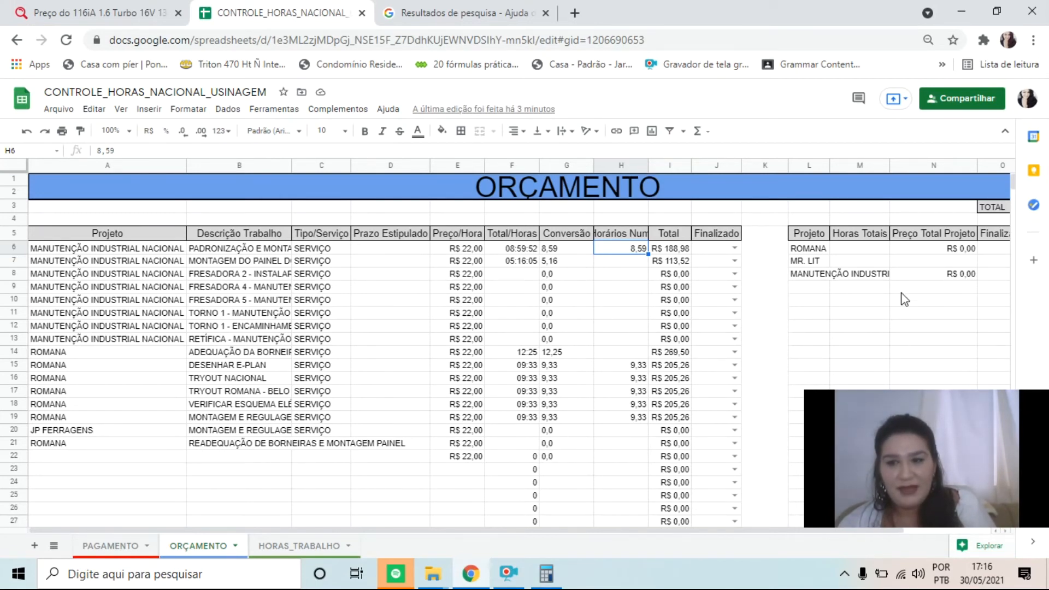
pyautogui.click(874, 249)
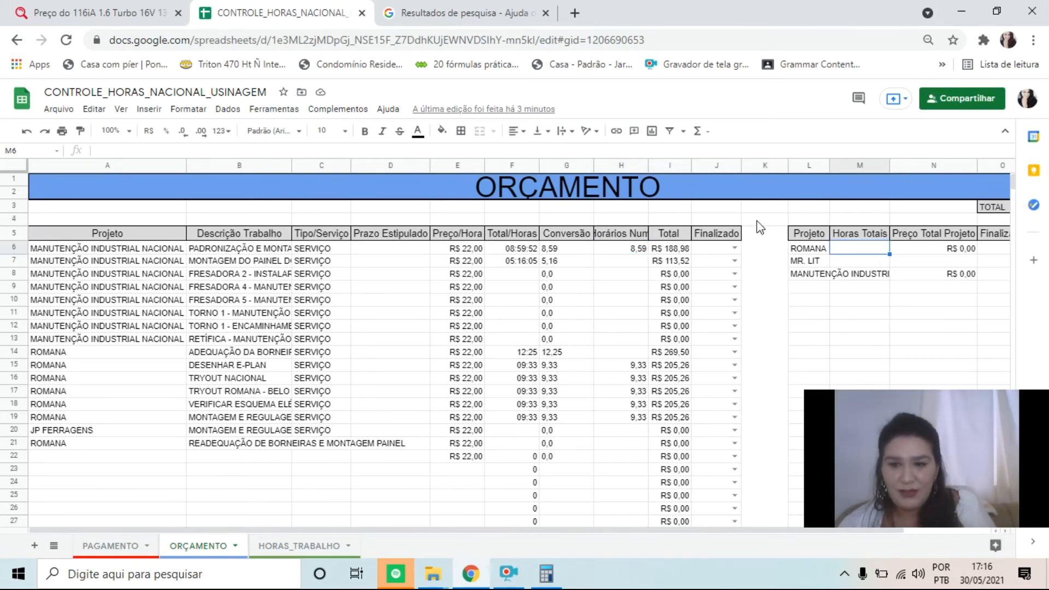
pyautogui.click(640, 238)
pyautogui.click(636, 255)
pyautogui.click(145, 146)
pyautogui.click(872, 249)
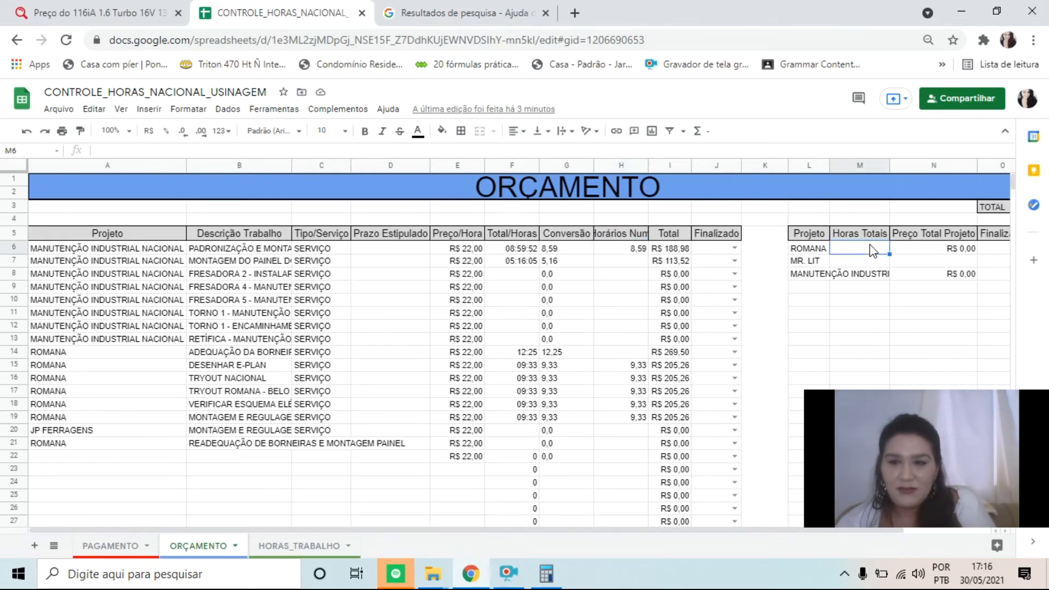
pyautogui.write('=-')
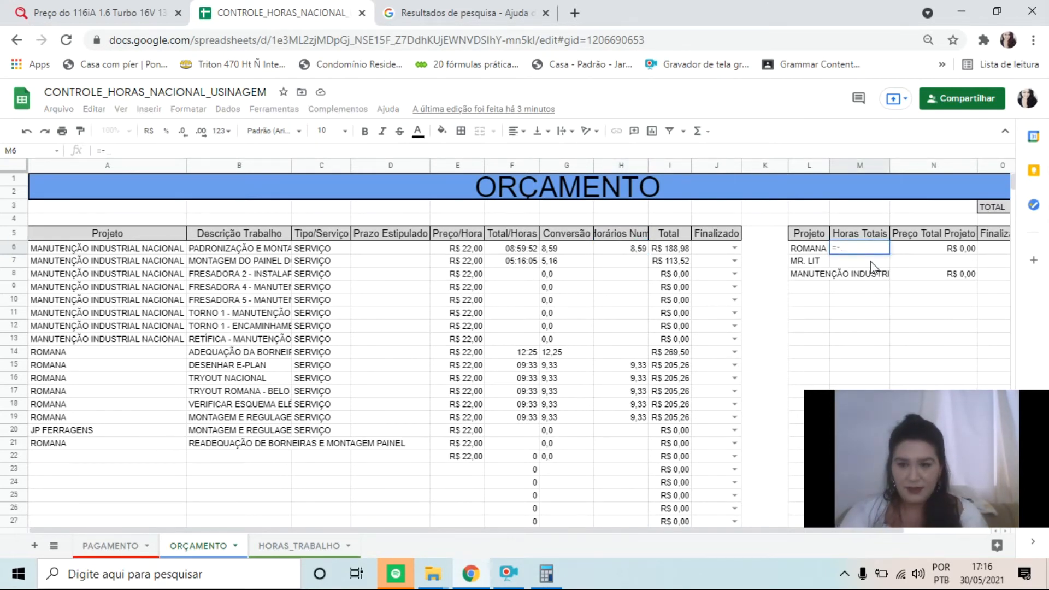
pyautogui.press('BackSpace')
pyautogui.write('SOMAS')
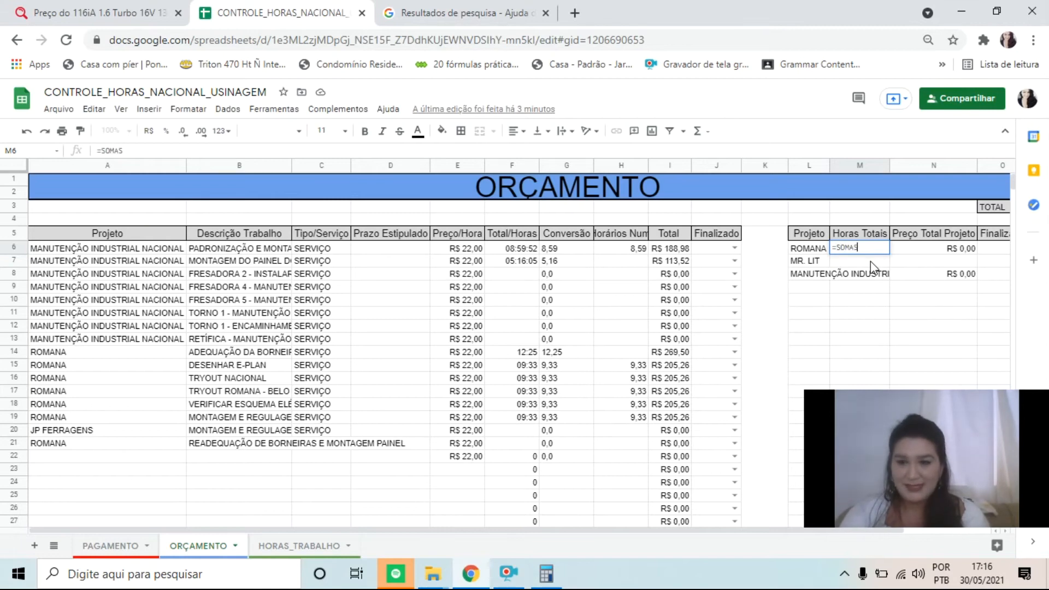
pyautogui.write('EW(')
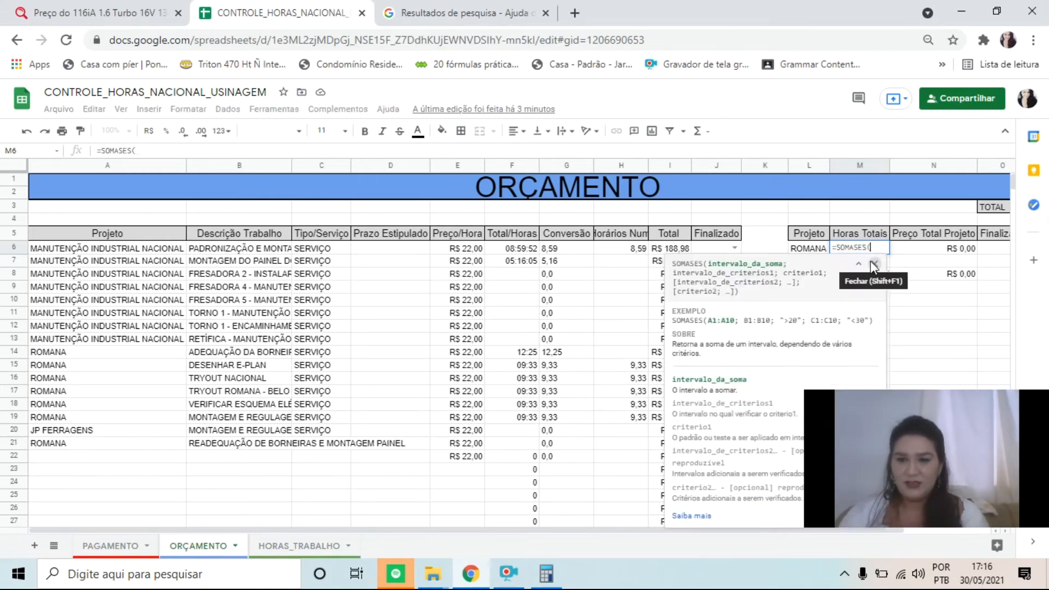
pyautogui.click(871, 262)
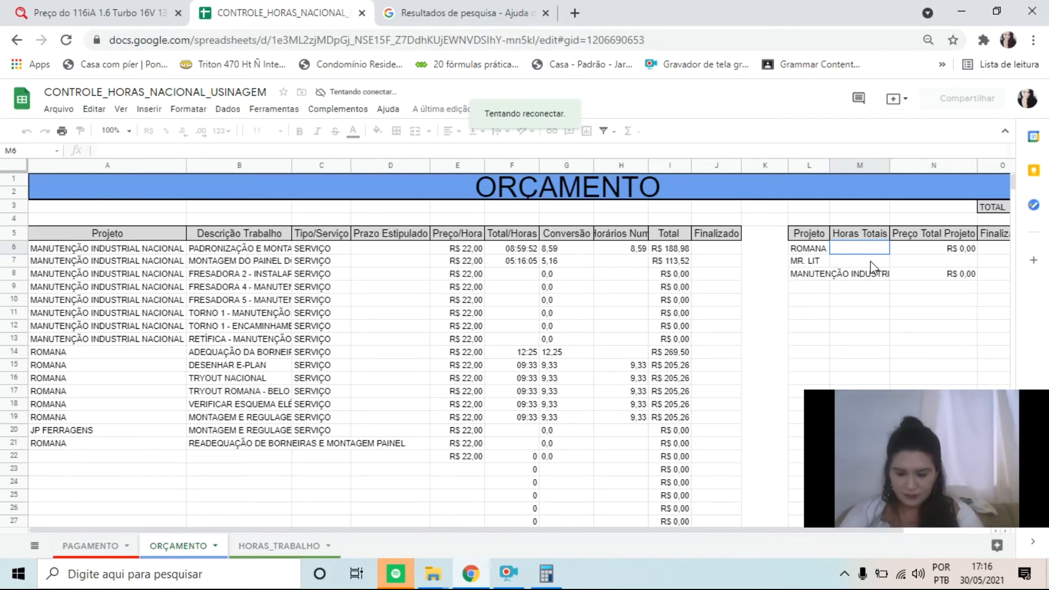
pyautogui.click(871, 238)
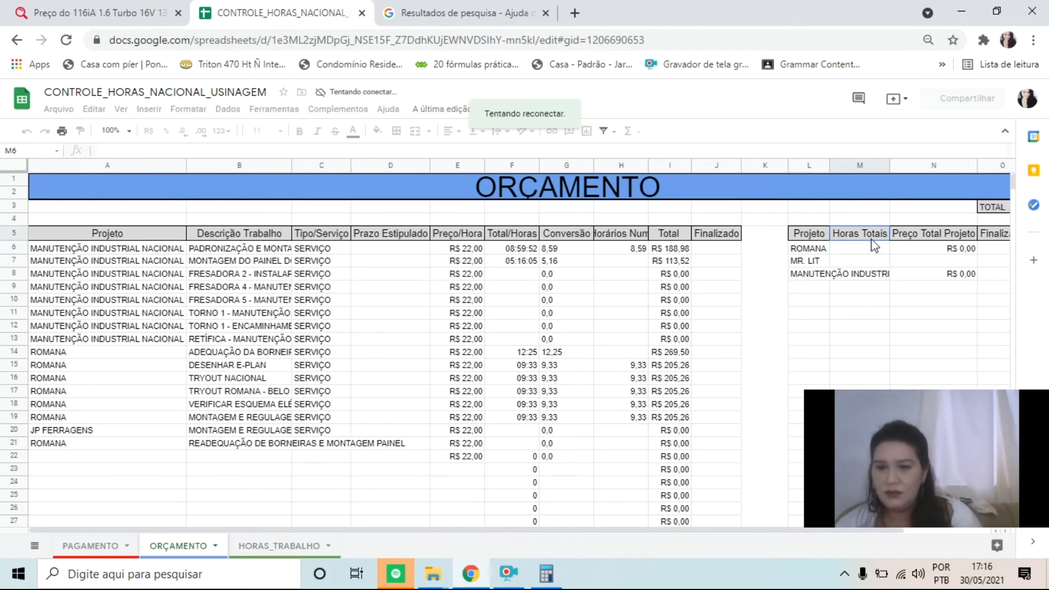
# Close the search-results browser tab and start a SOMASES formula in M6 with H6:H100 as the sum range
pyautogui.click(863, 250)
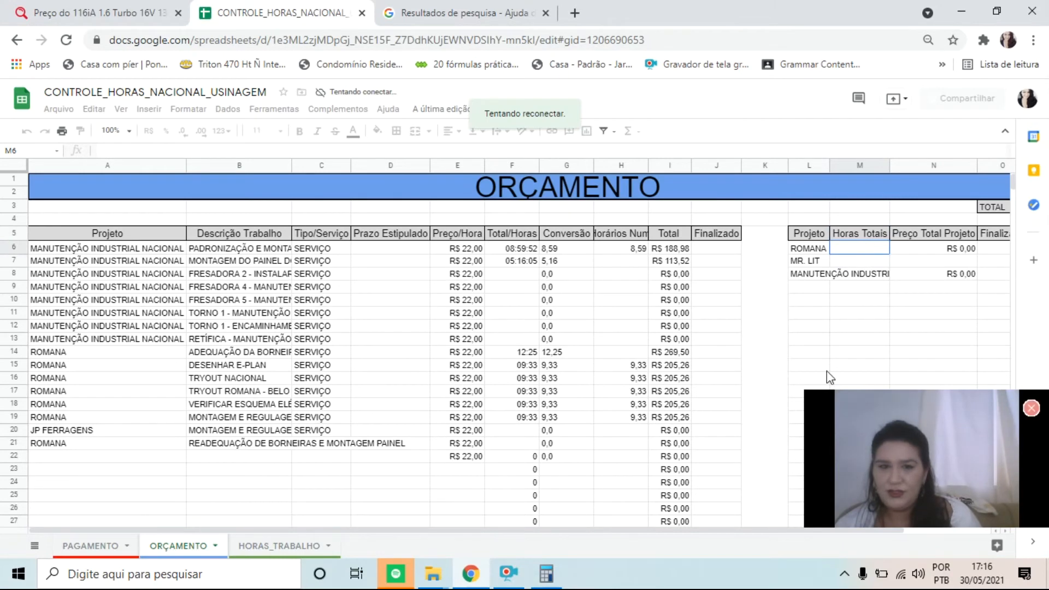
pyautogui.click(545, 13)
pyautogui.write('=SOMAS')
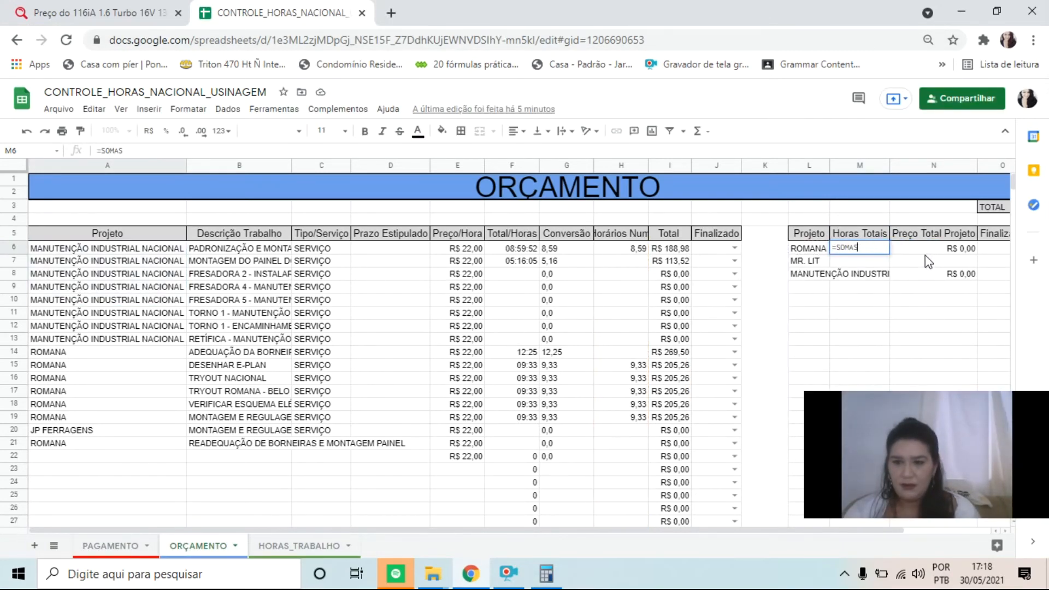
pyautogui.write('ES')
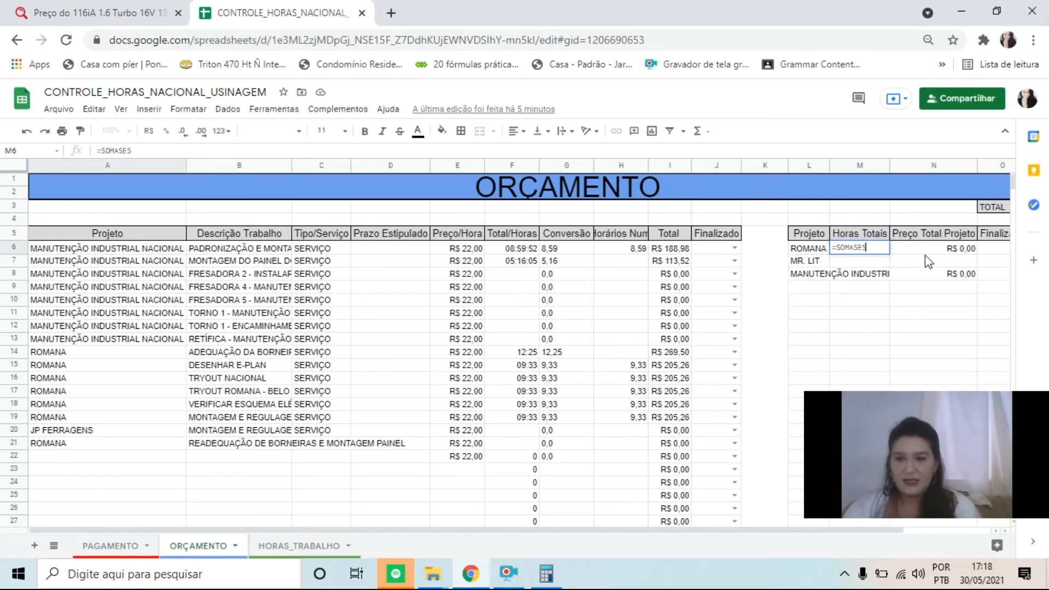
pyautogui.write('(')
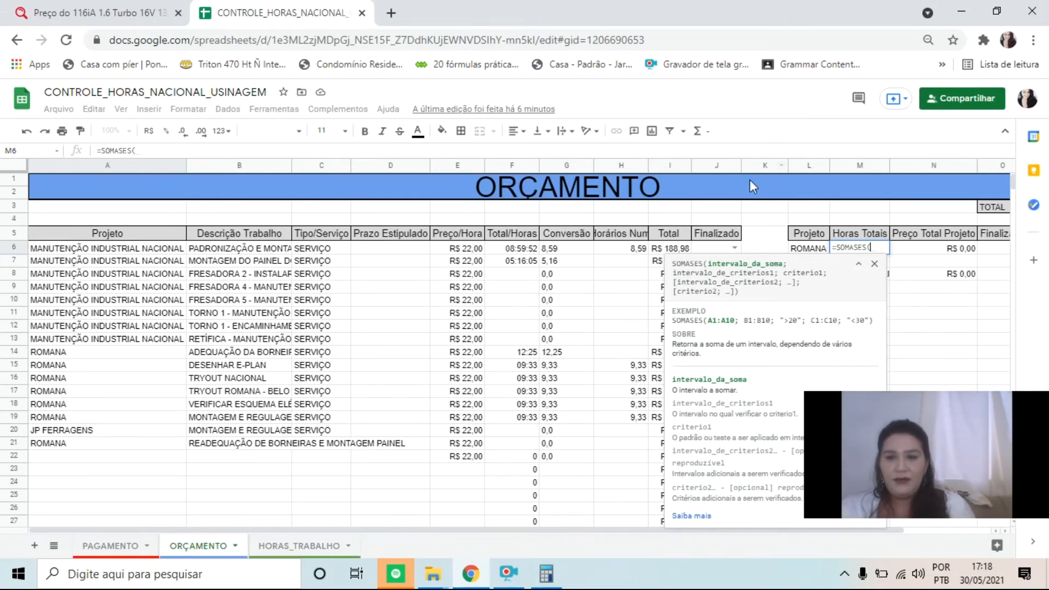
pyautogui.click(617, 253)
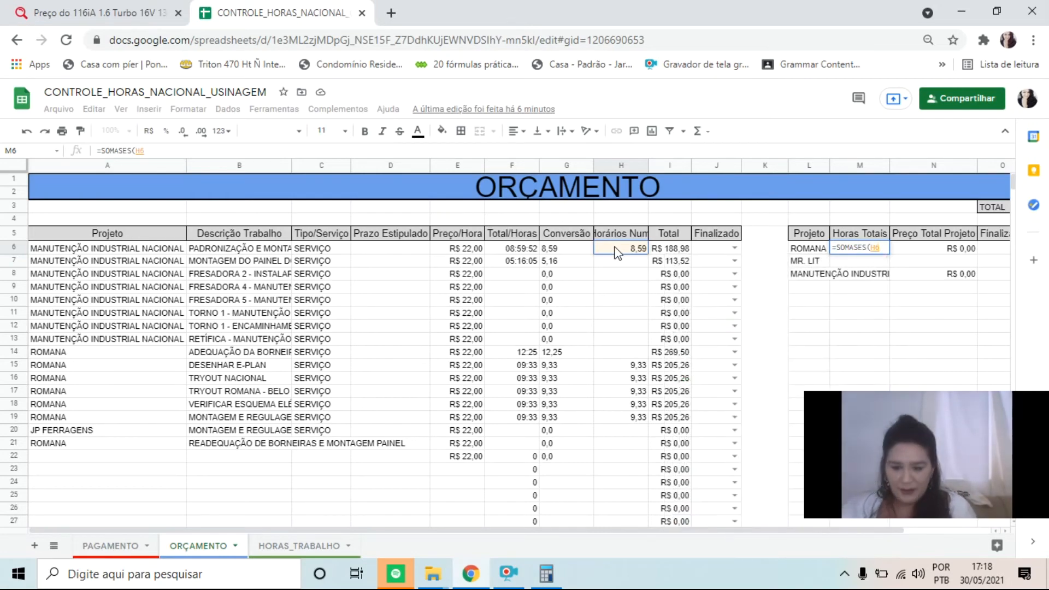
pyautogui.write(':H100')
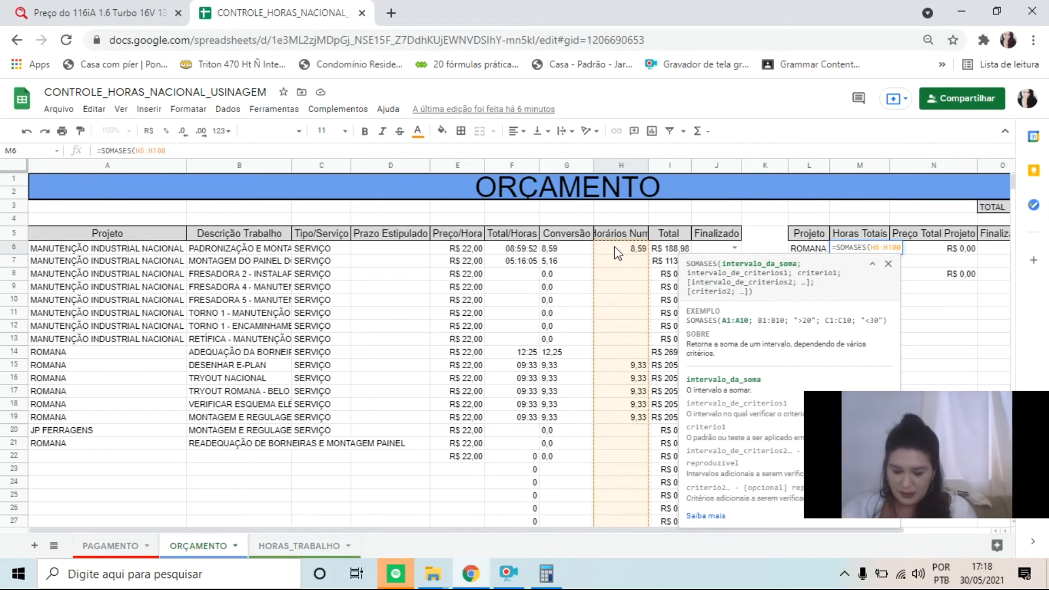
pyautogui.write(';')
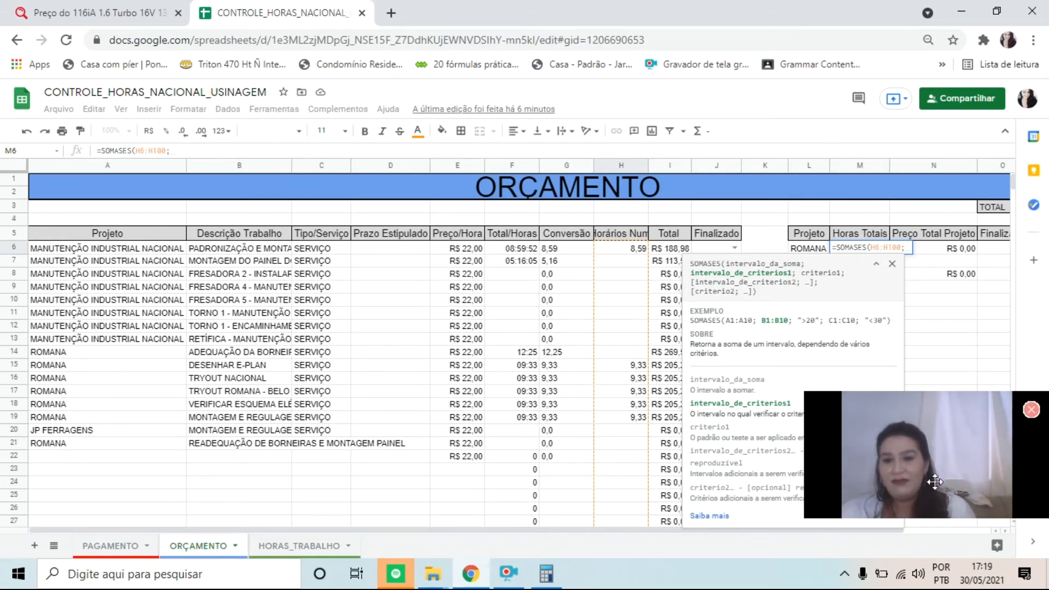
# Complete the SOMASES formula in M6 with A6:A100 as the criteria range and L6 as the criterion
pyautogui.click(145, 252)
pyautogui.write(':A100')
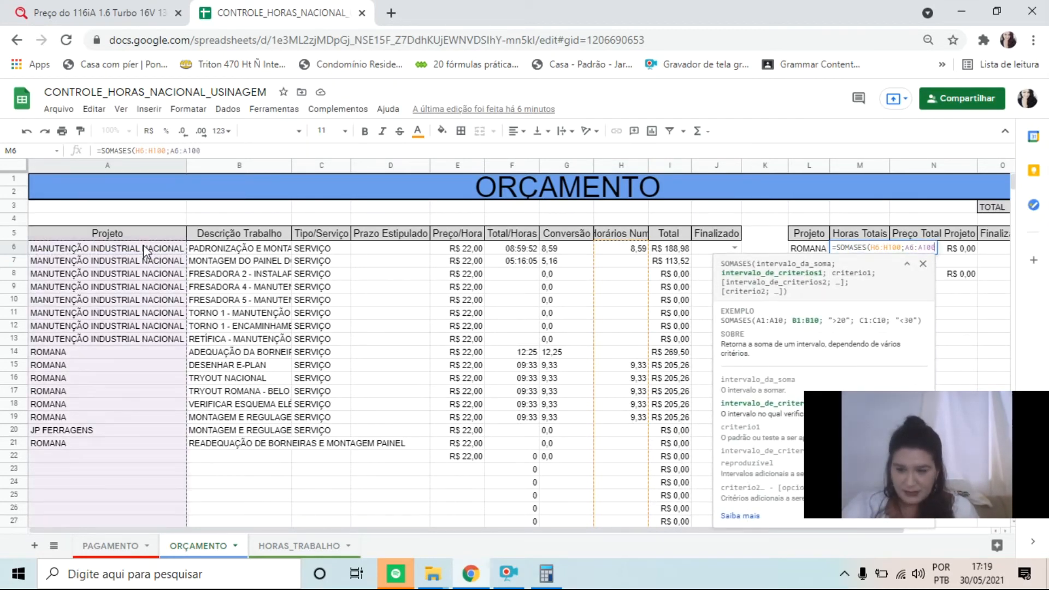
pyautogui.write(';')
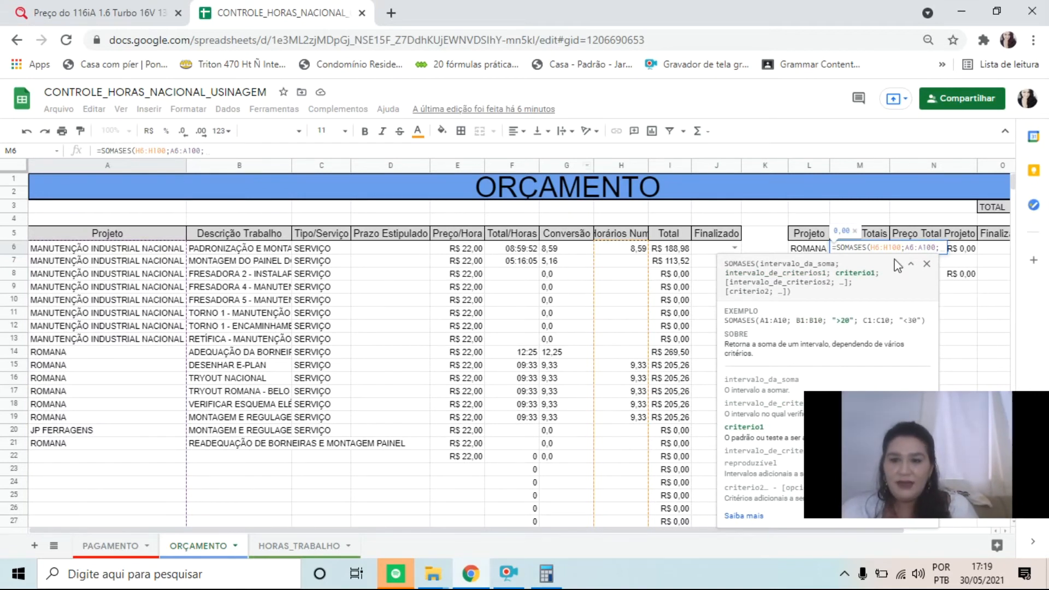
pyautogui.click(818, 251)
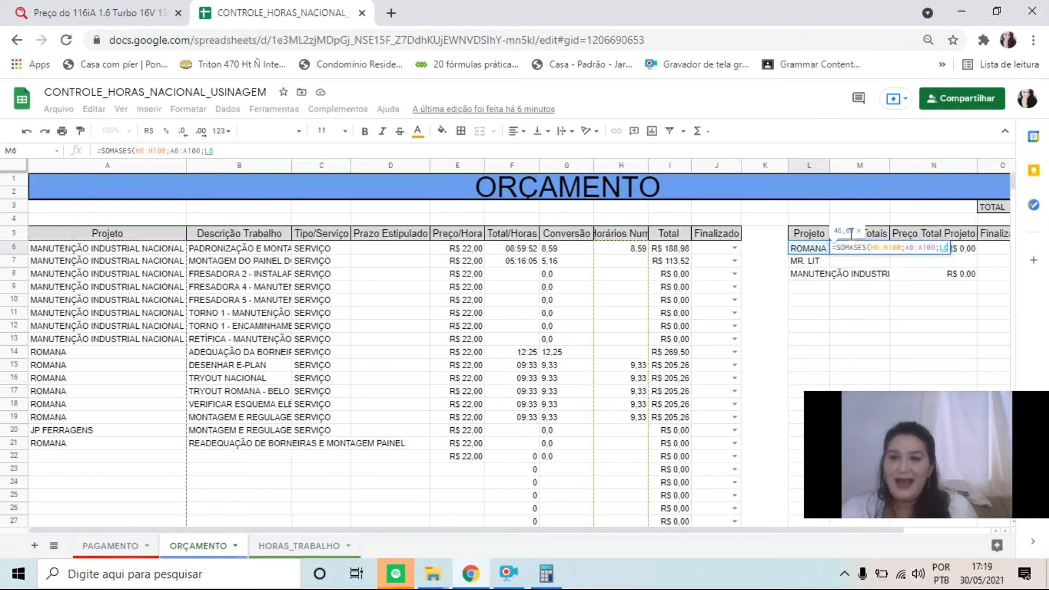
pyautogui.click(906, 248)
pyautogui.click(890, 248)
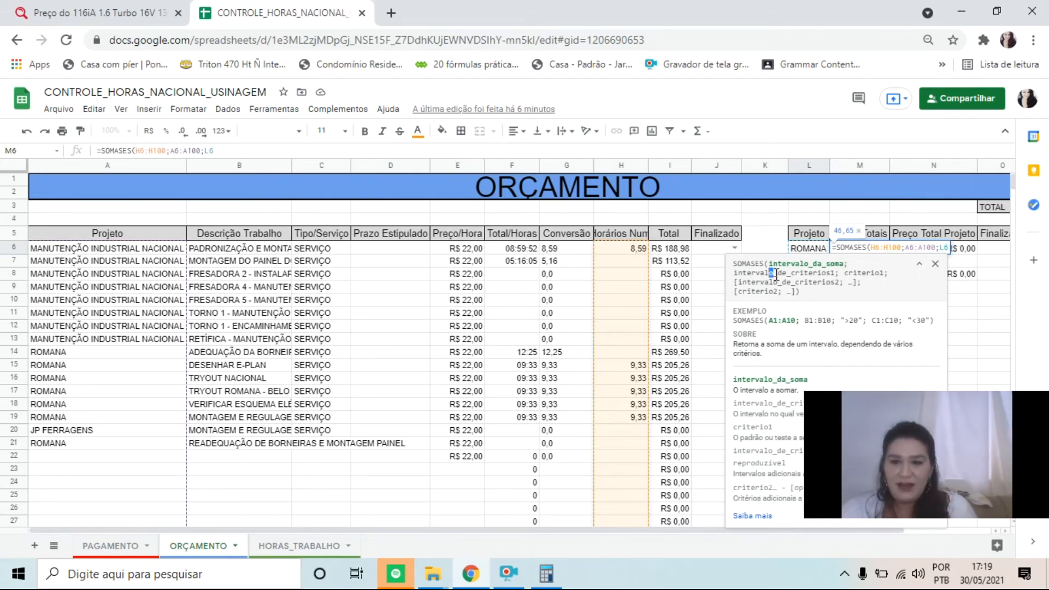
pyautogui.moveTo(775, 275); pyautogui.dragTo(835, 272)
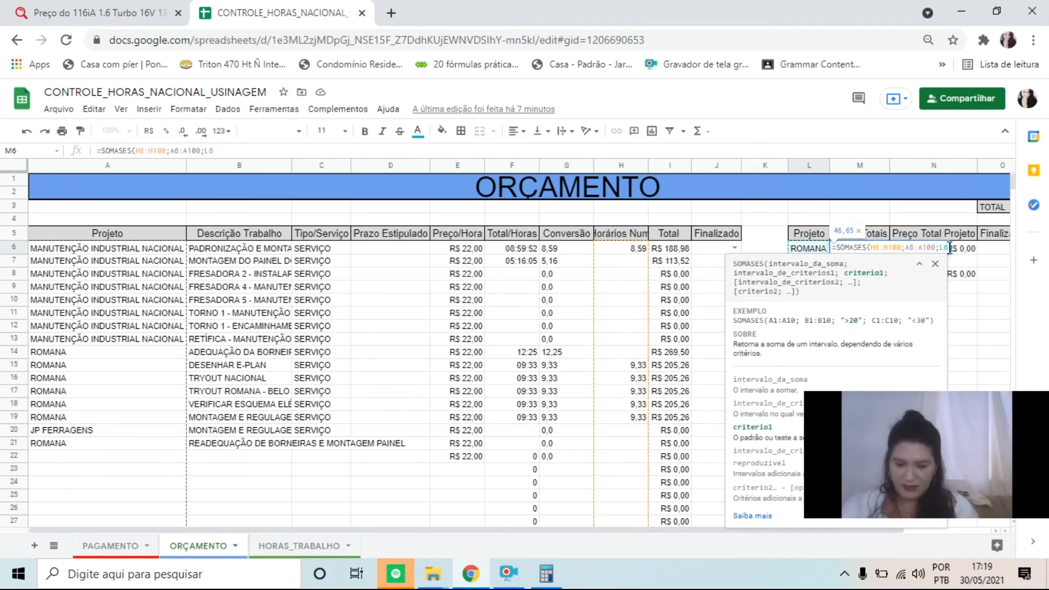
pyautogui.press('Return')
pyautogui.press('Up')
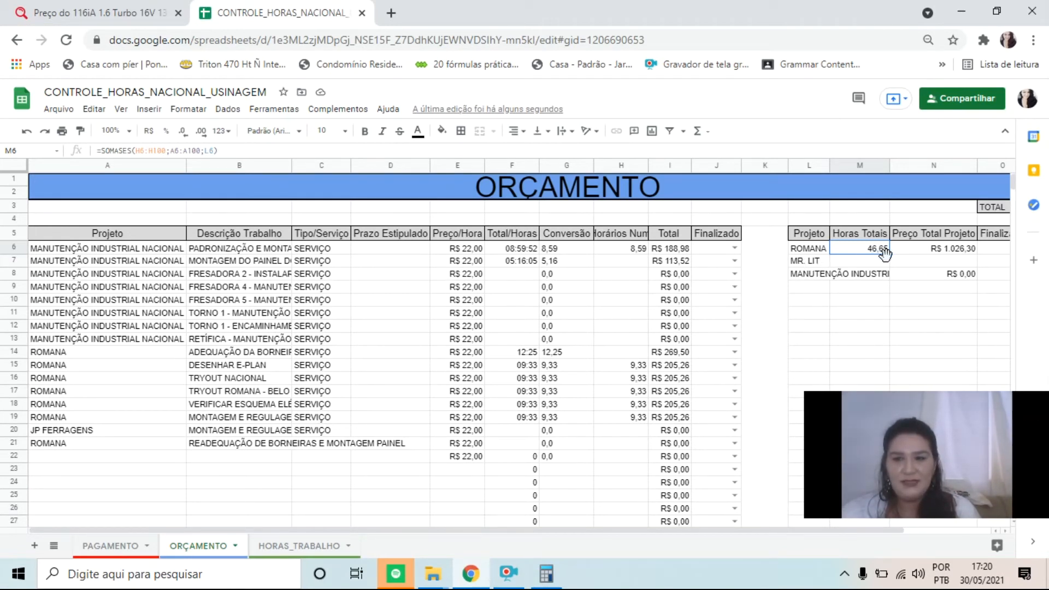
# Copy the Horas Totais formula from M6 down to M7 and M8 for MR. LIT and MANUTENÇÃO INDUSTRIAL NACIONAL
pyautogui.moveTo(889, 254); pyautogui.dragTo(888, 264)
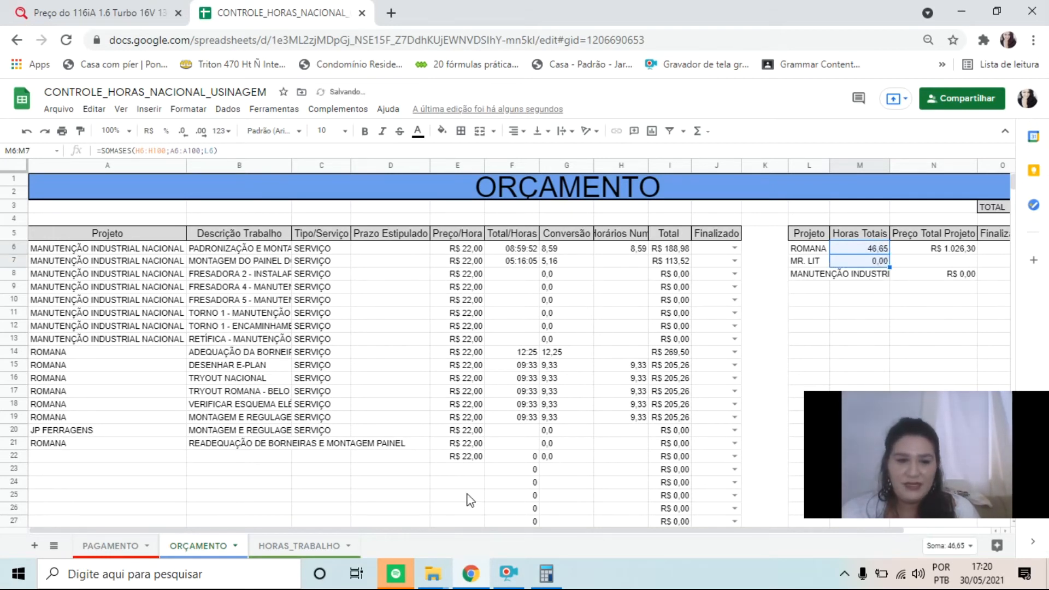
pyautogui.moveTo(108, 461); pyautogui.dragTo(504, 458)
pyautogui.click(627, 457)
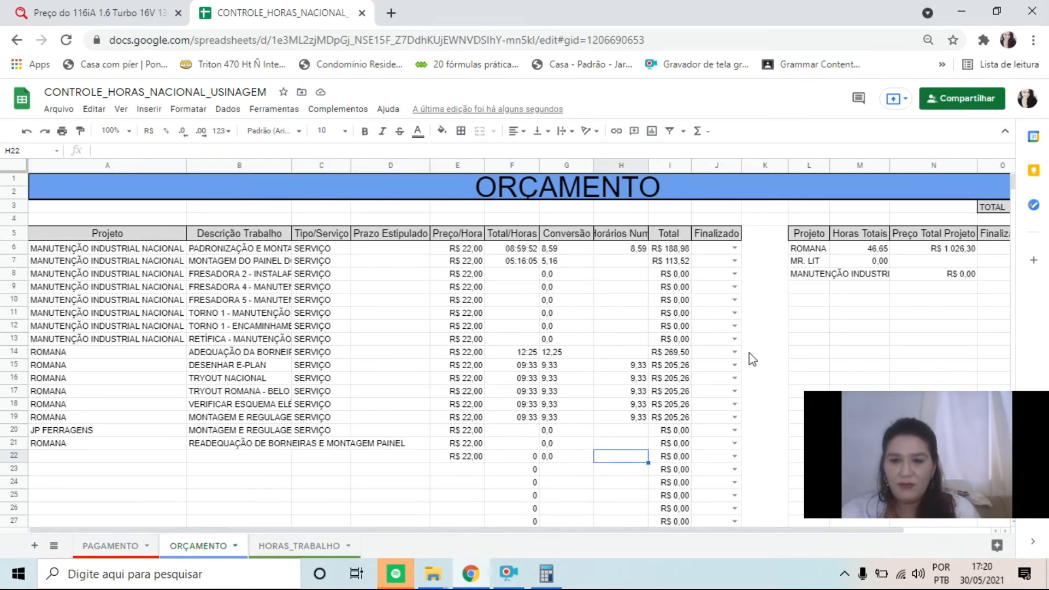
pyautogui.click(805, 278)
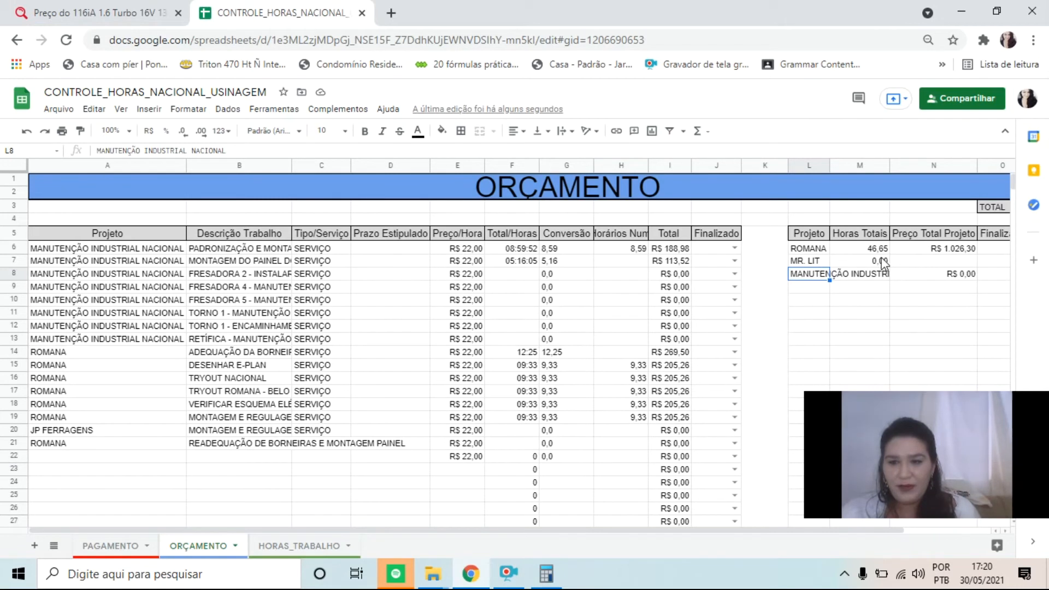
pyautogui.click(883, 262)
pyautogui.moveTo(886, 271); pyautogui.dragTo(886, 273)
# Correct the sum range of the Horas Totais SOMASES formula in M8 to H6:H100
pyautogui.click(821, 277)
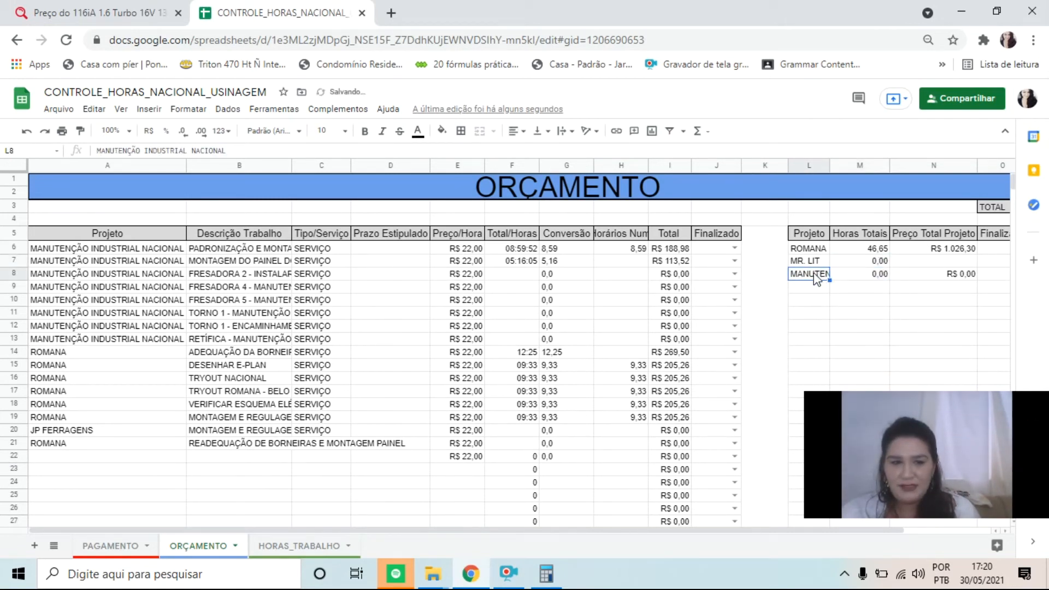
pyautogui.click(846, 276)
pyautogui.click(149, 150)
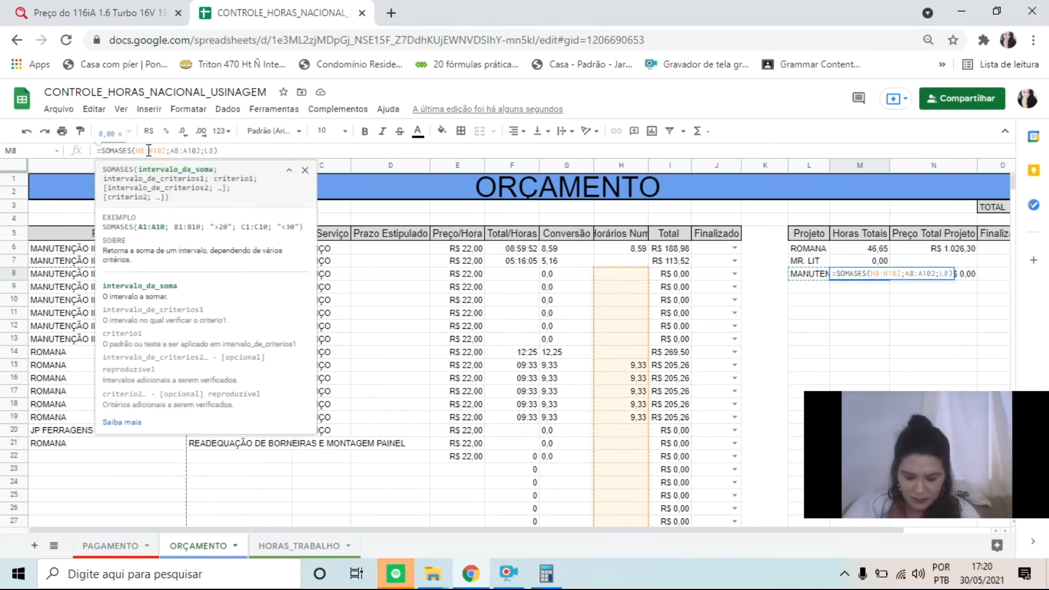
pyautogui.press('BackSpace')
pyautogui.write('6')
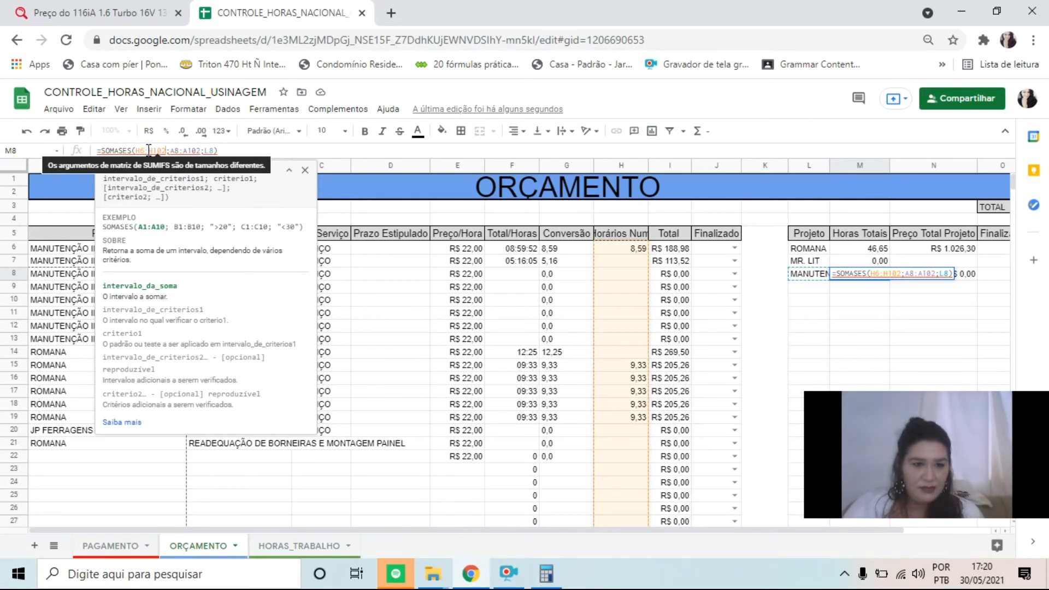
pyautogui.press('Right')
pyautogui.press('Right')
pyautogui.press('Right')
pyautogui.press('Right')
pyautogui.press('Right')
pyautogui.press('Right')
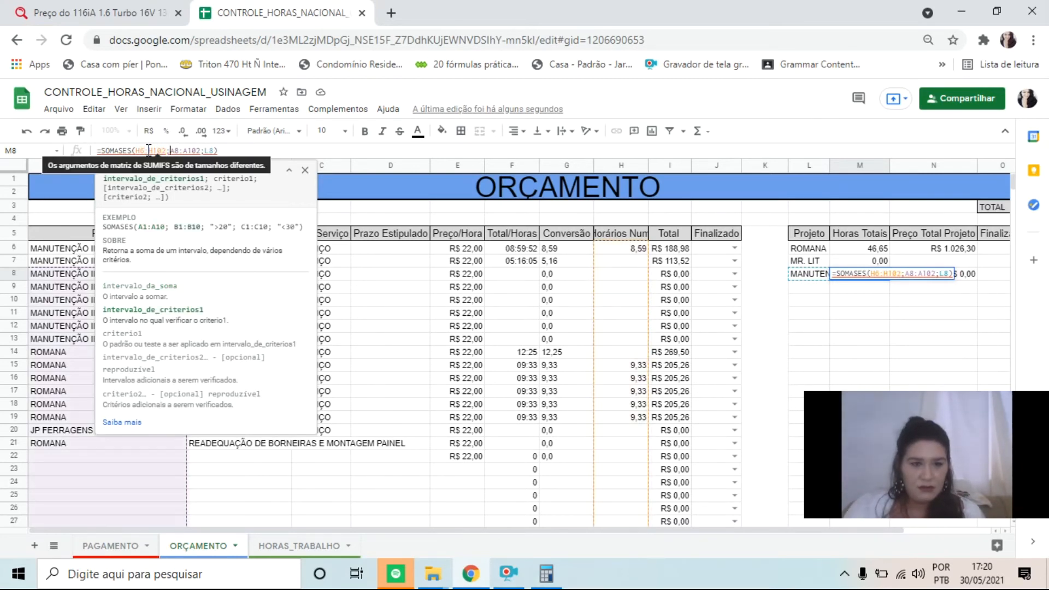
pyautogui.press('Left')
pyautogui.press('BackSpace')
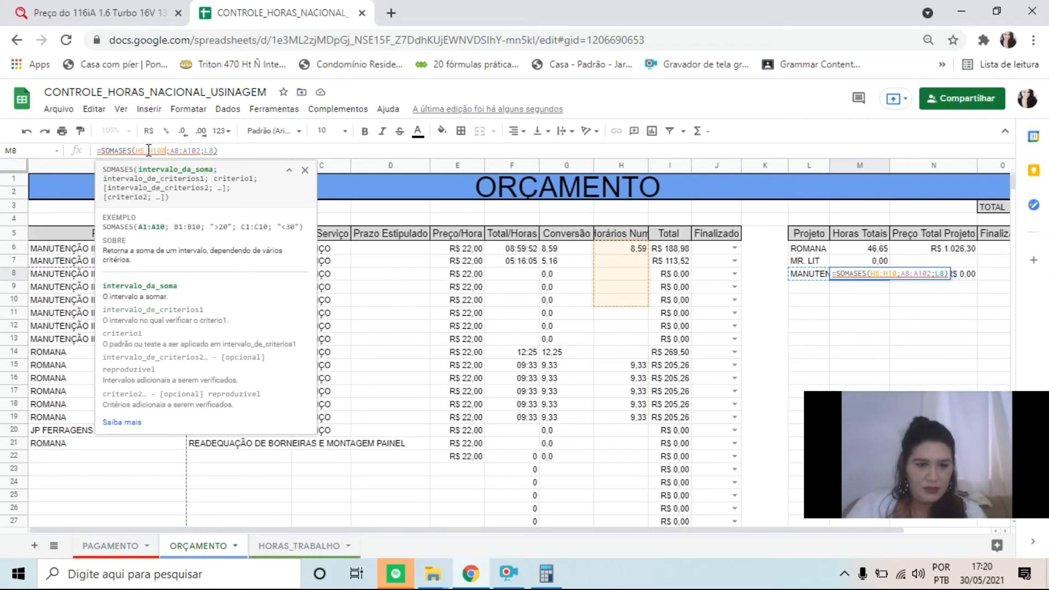
pyautogui.write('0')
# Correct the criteria range of the SOMASES formula in M8 to A6:A100 and commit the formula
pyautogui.press('Right')
pyautogui.press('Right')
pyautogui.press('Right')
pyautogui.press('BackSpace')
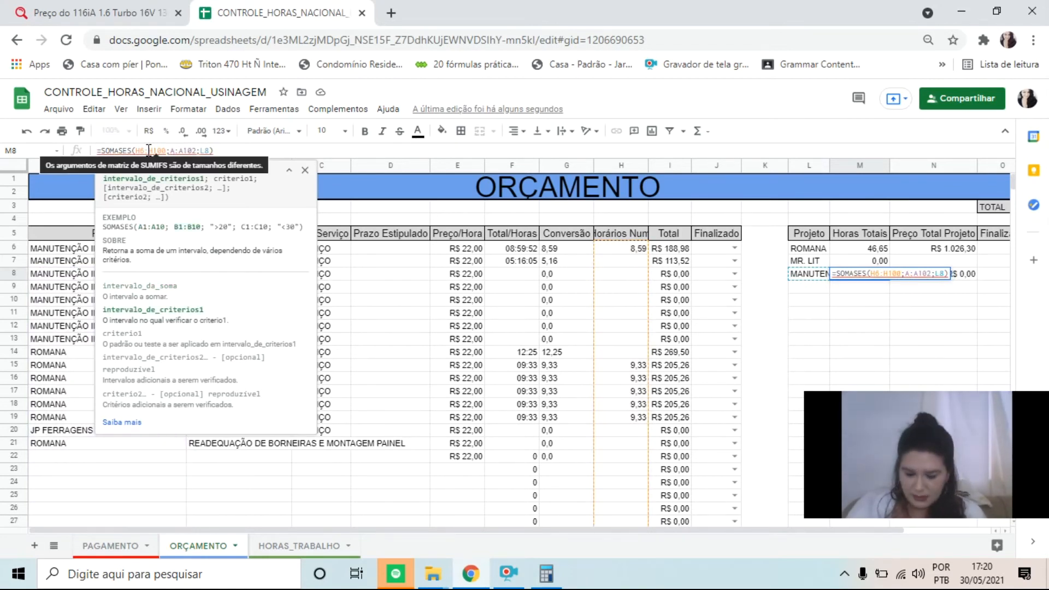
pyautogui.write('6')
pyautogui.press('Right')
pyautogui.press('Right')
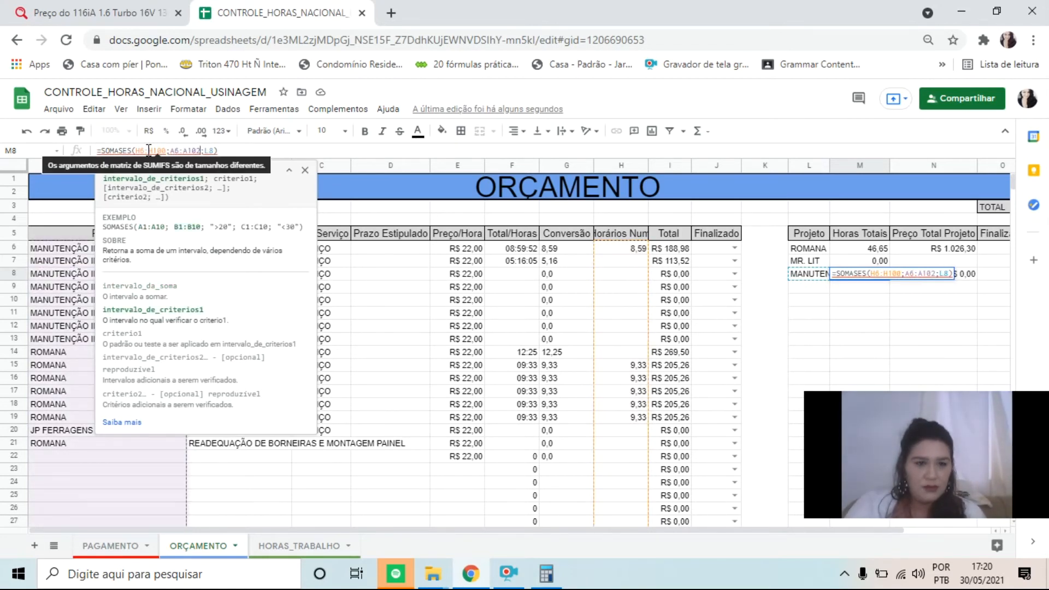
pyautogui.press('BackSpace')
pyautogui.write('0')
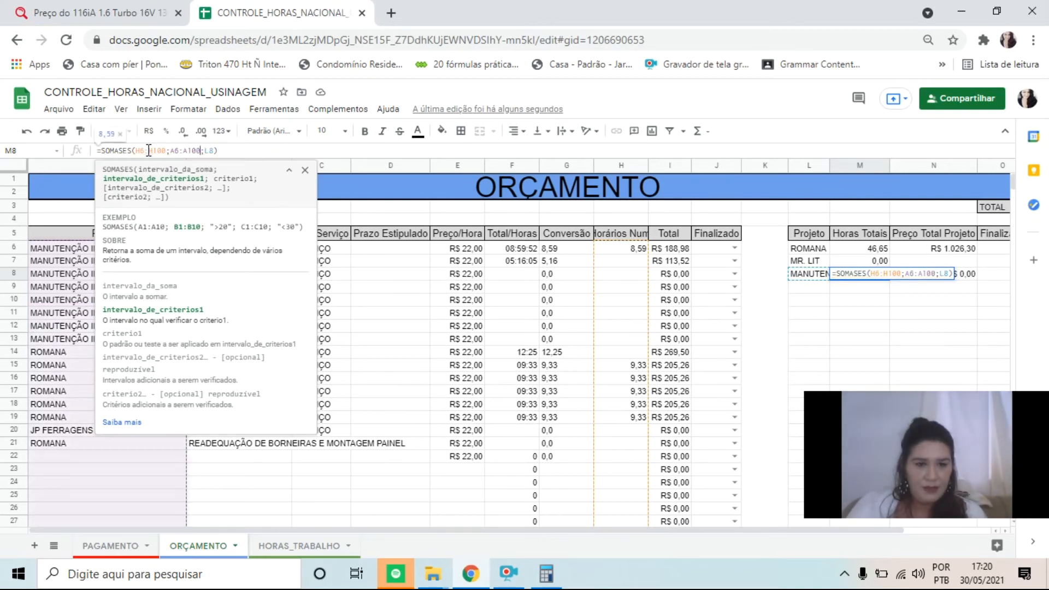
pyautogui.press('Return')
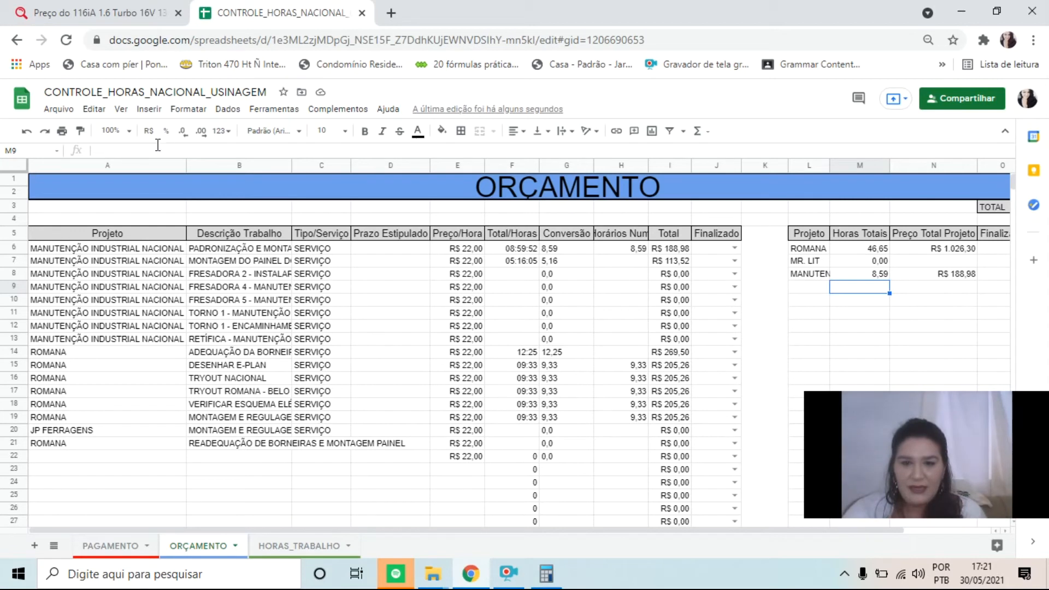
# Enter 5,16 as the numeric hours in H7 for the second MANUTENÇÃO INDUSTRIAL NACIONAL job
pyautogui.click(623, 261)
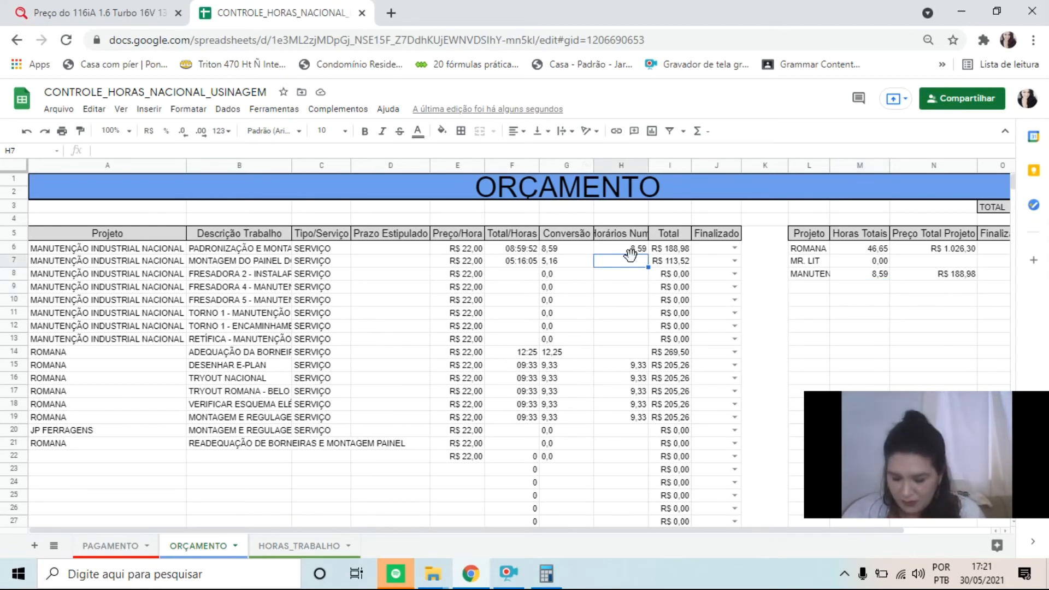
pyautogui.write('5,1')
pyautogui.press('BackSpace')
pyautogui.press('Return')
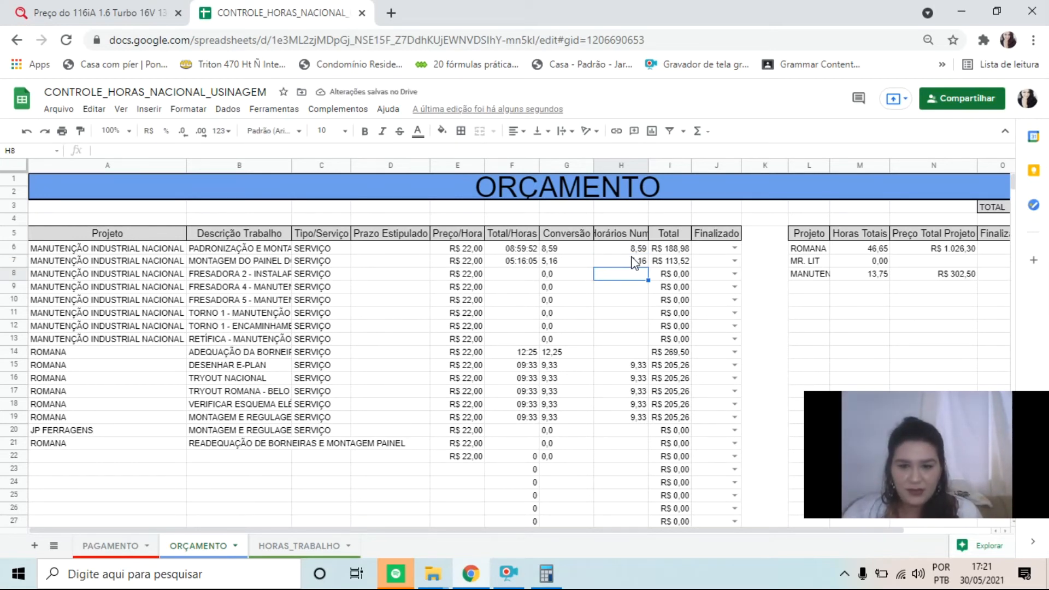
# Compare the work entries in HORAS_TRABALHO with the Total/Horas cells F7:F18 in ORÇAMENTO
pyautogui.click(315, 551)
pyautogui.moveTo(391, 247); pyautogui.dragTo(351, 381)
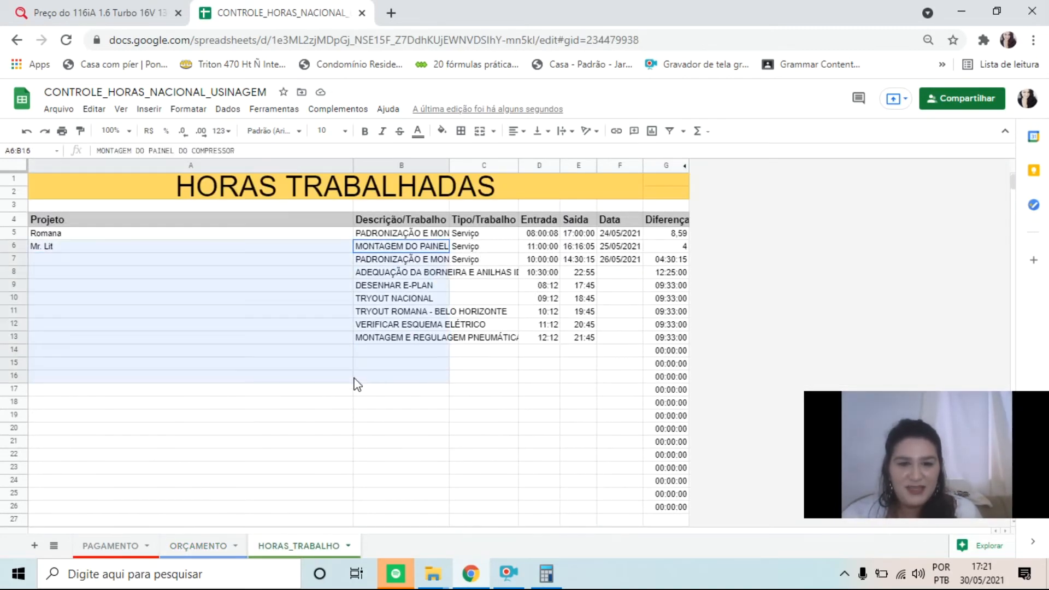
pyautogui.click(215, 259)
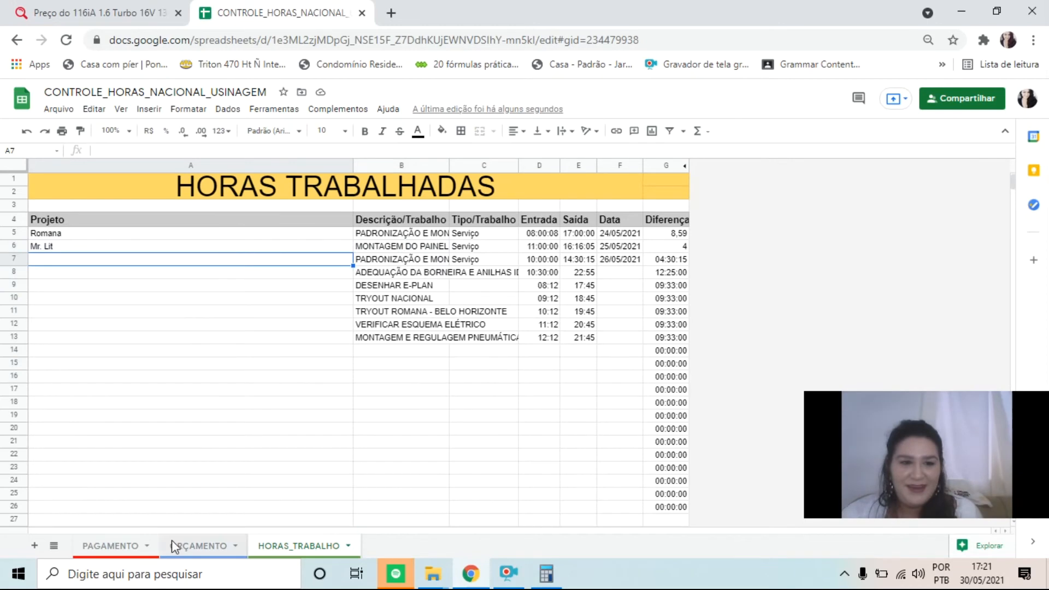
pyautogui.click(218, 546)
pyautogui.click(532, 280)
pyautogui.moveTo(524, 260); pyautogui.dragTo(514, 406)
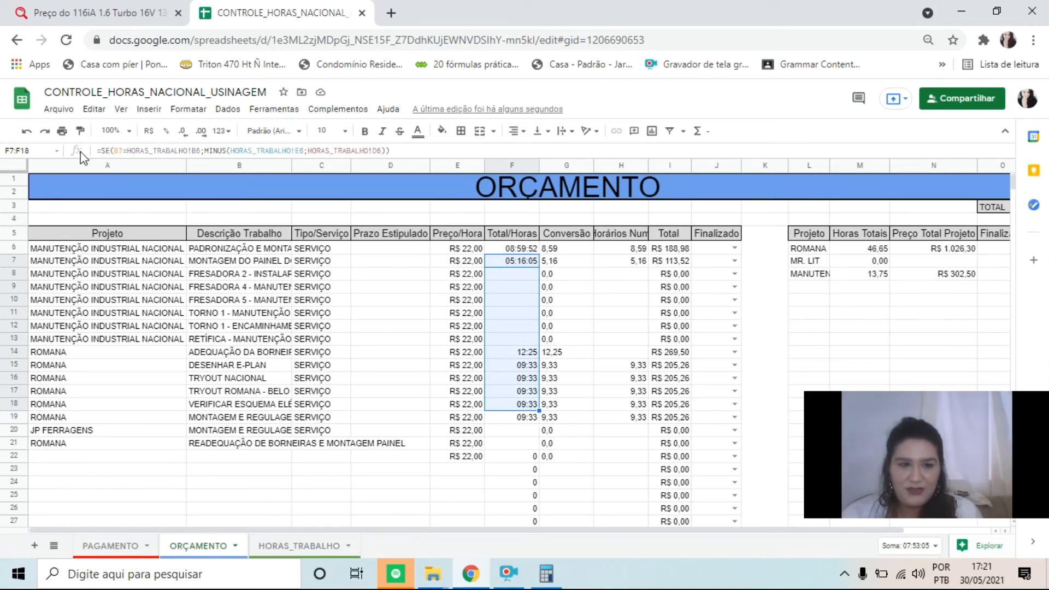
# Examine the Horas Totais and Preço Total Projeto formulas in M6 and N6, and the entries A5:G17 in HORAS_TRABALHO
pyautogui.click(865, 250)
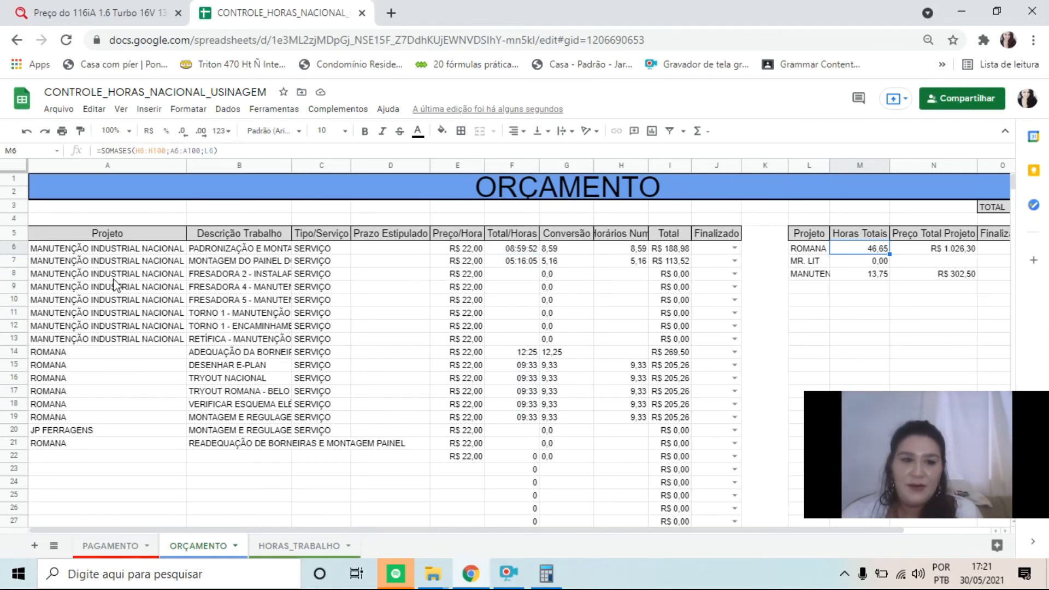
pyautogui.click(939, 251)
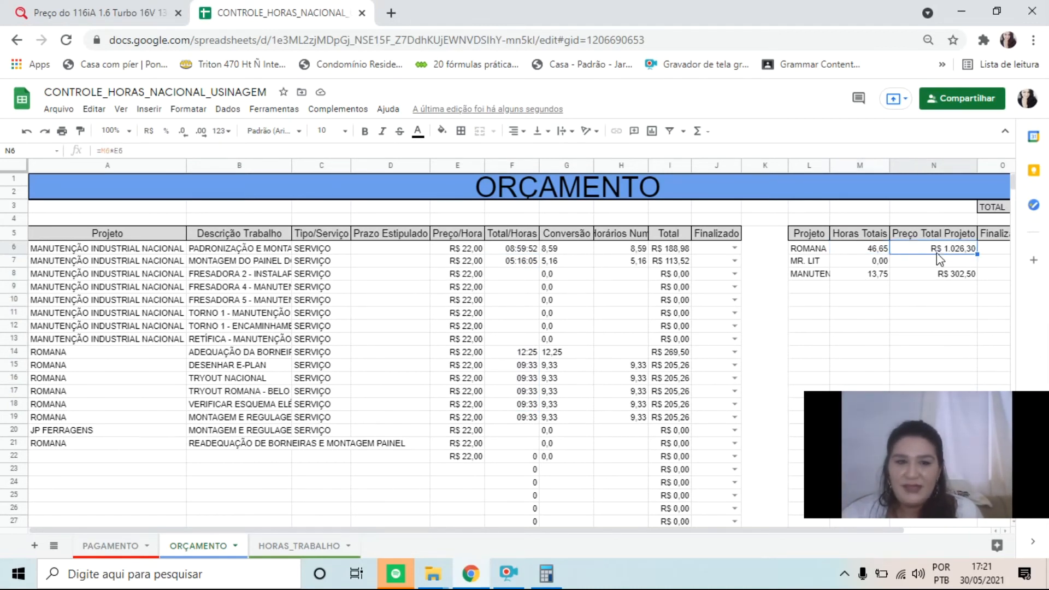
pyautogui.tripleClick(137, 147)
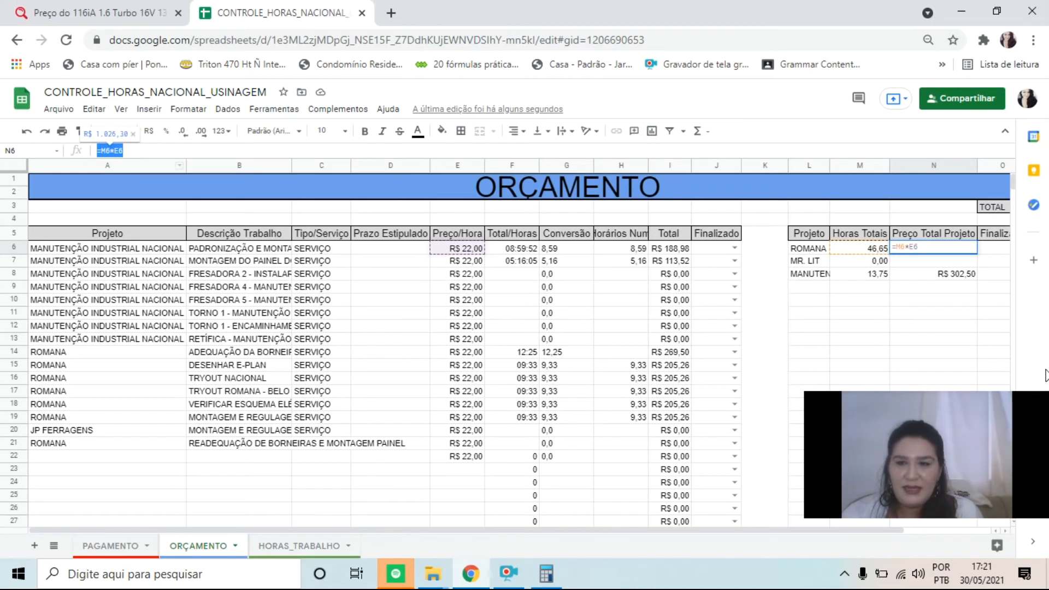
pyautogui.click(503, 247)
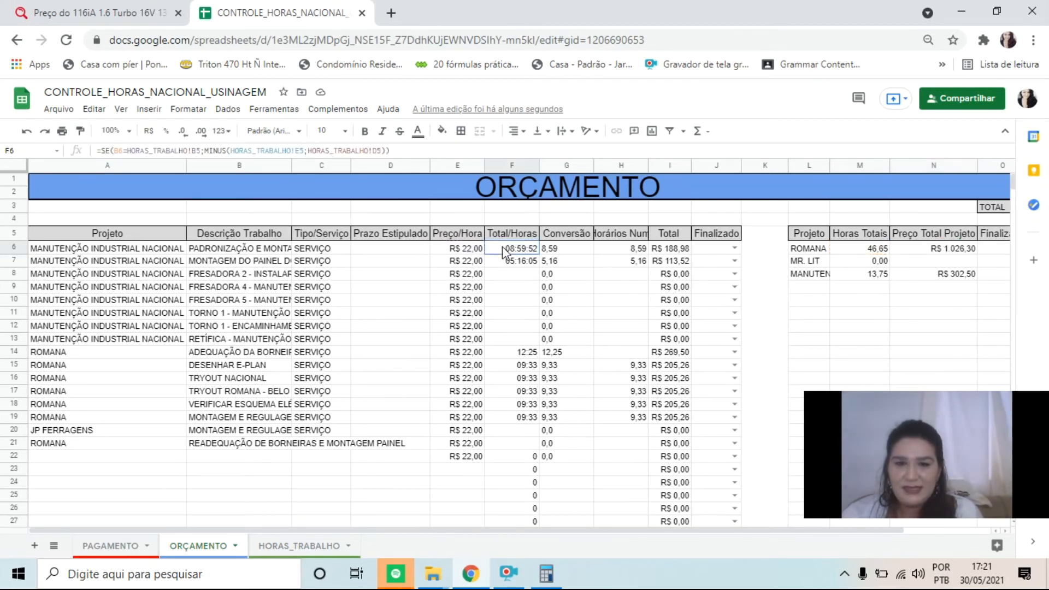
pyautogui.click(899, 263)
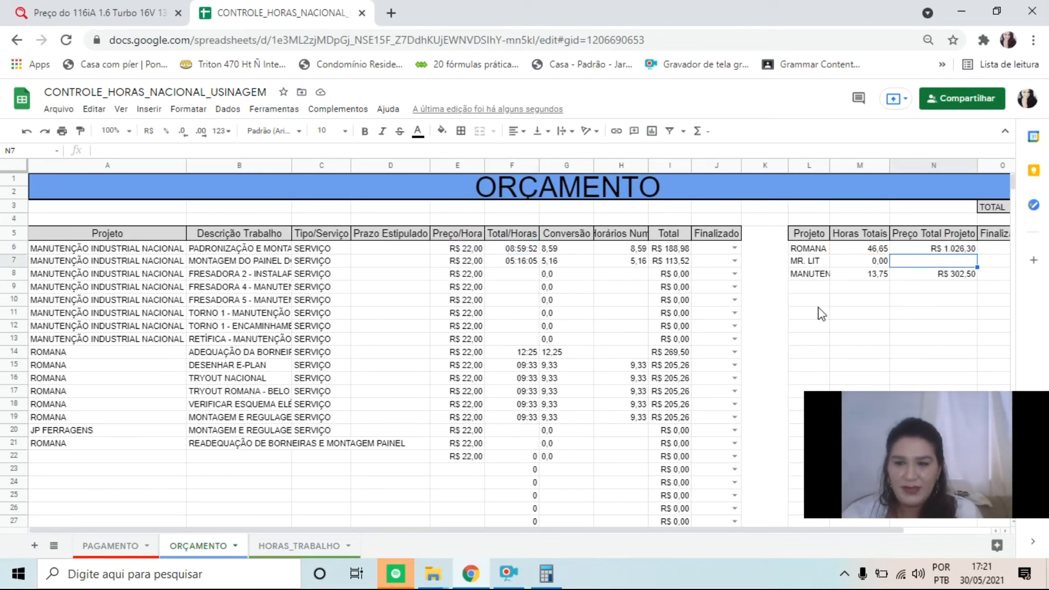
pyautogui.moveTo(907, 466)
pyautogui.mouseDown()
pyautogui.moveTo(885, 403)
pyautogui.moveTo(900, 471)
pyautogui.mouseUp()
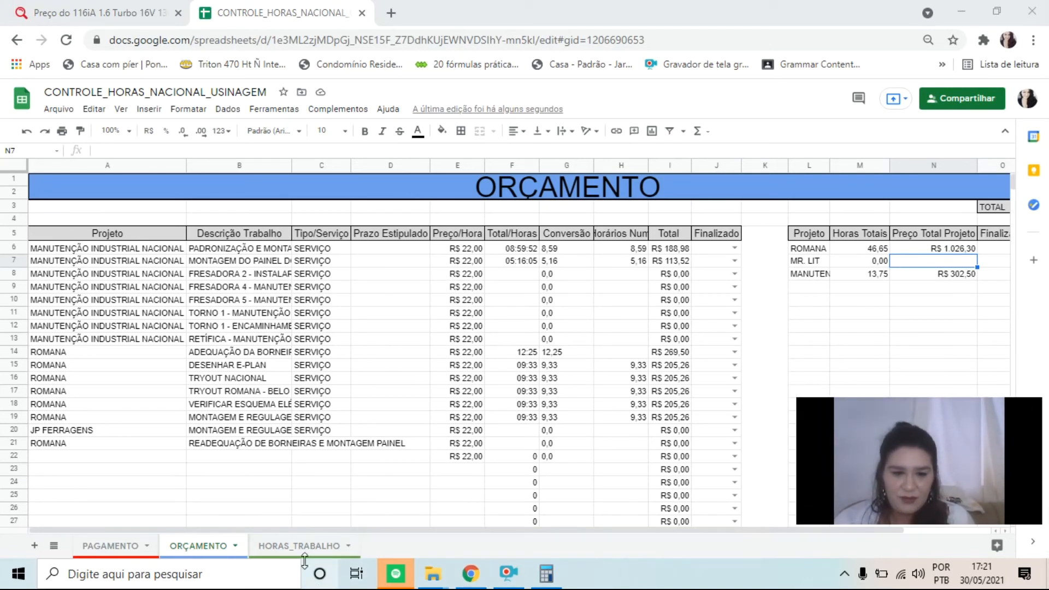
pyautogui.click(293, 546)
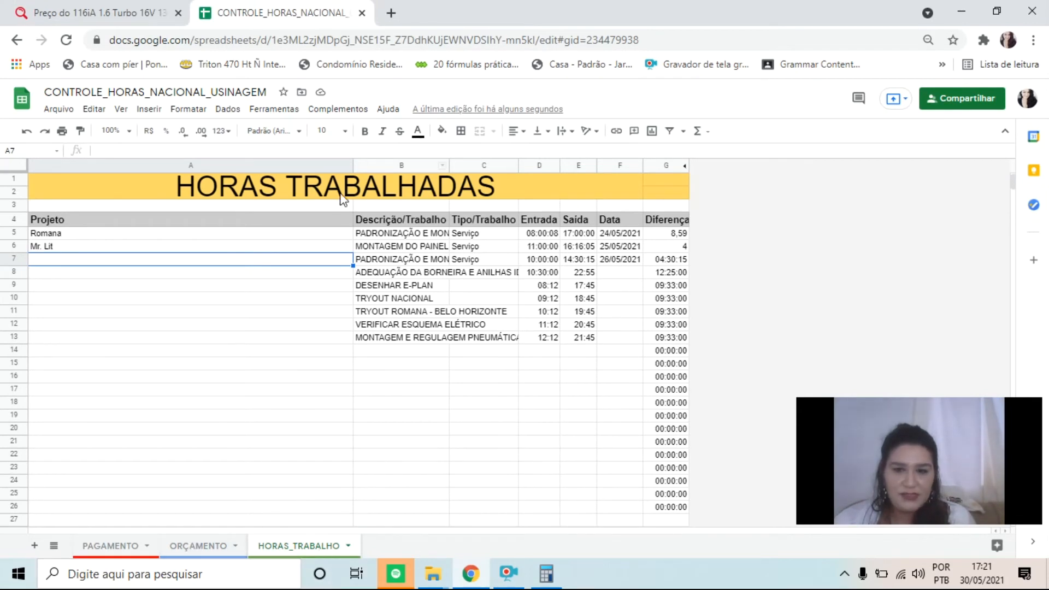
pyautogui.click(499, 309)
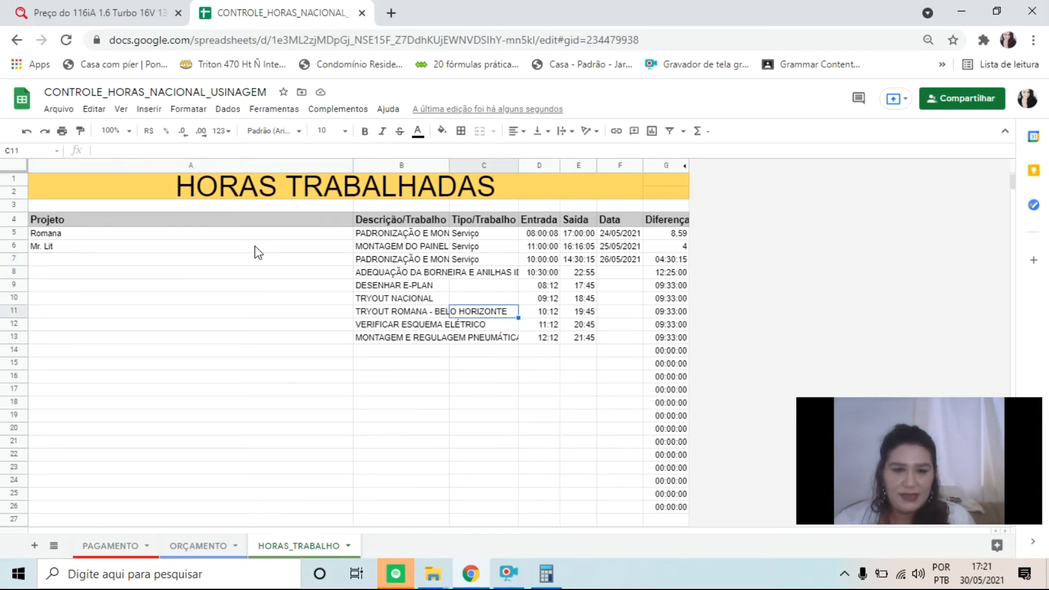
pyautogui.moveTo(255, 238); pyautogui.dragTo(647, 398)
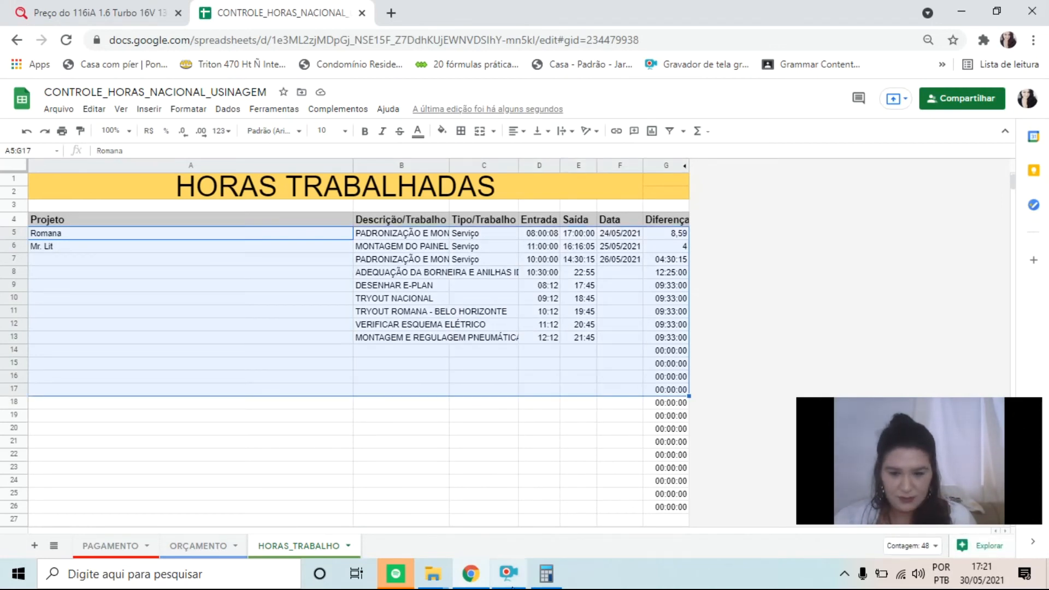
pyautogui.click(508, 573)
pyautogui.click(420, 411)
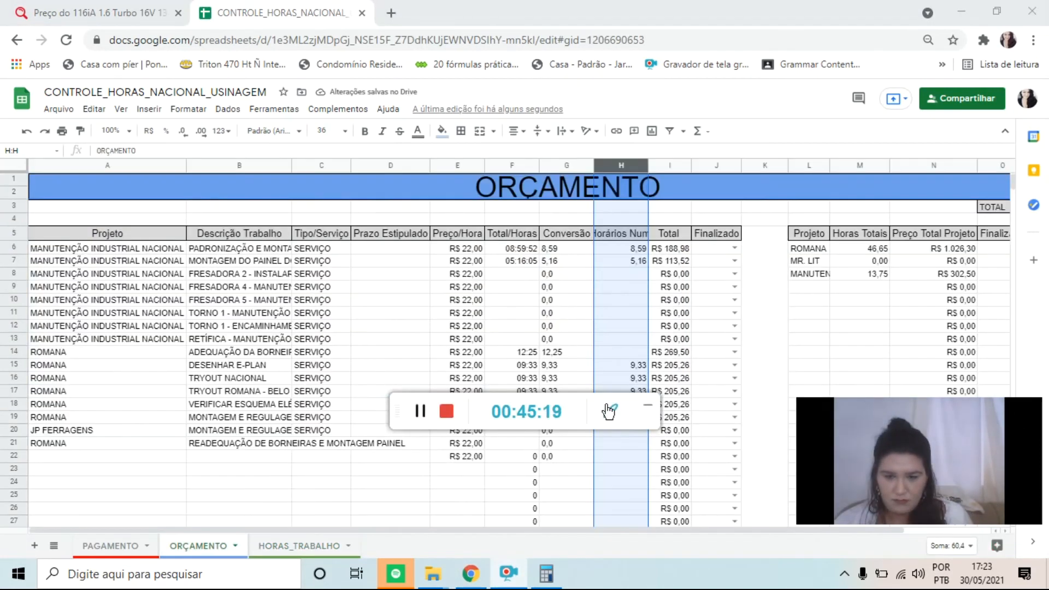
pyautogui.click(649, 411)
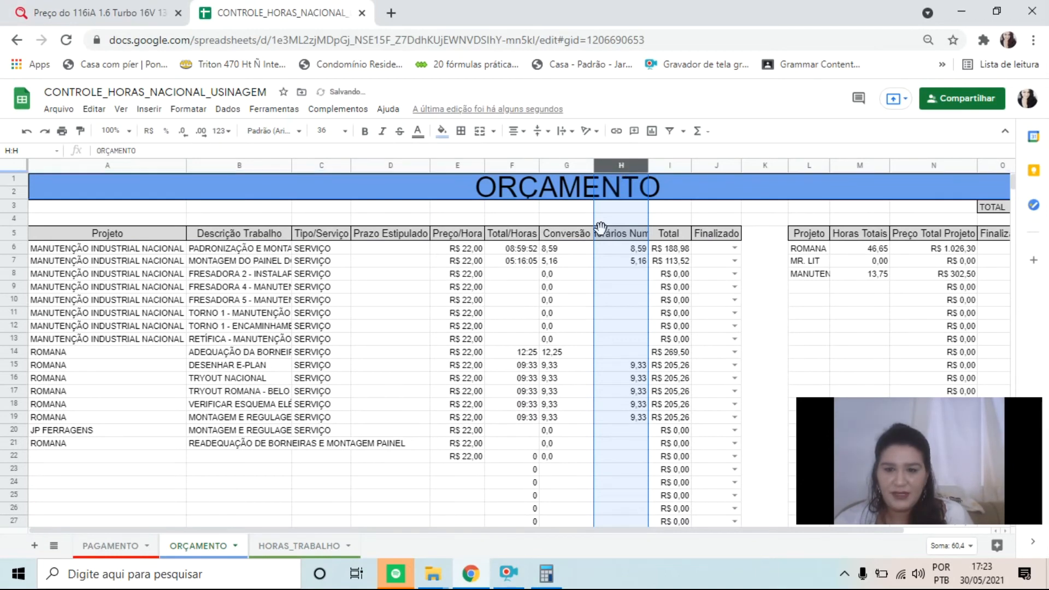
# Hide the helper columns H (numeric hours) and G (Conversão) in ORÇAMENTO
pyautogui.rightClick(619, 173)
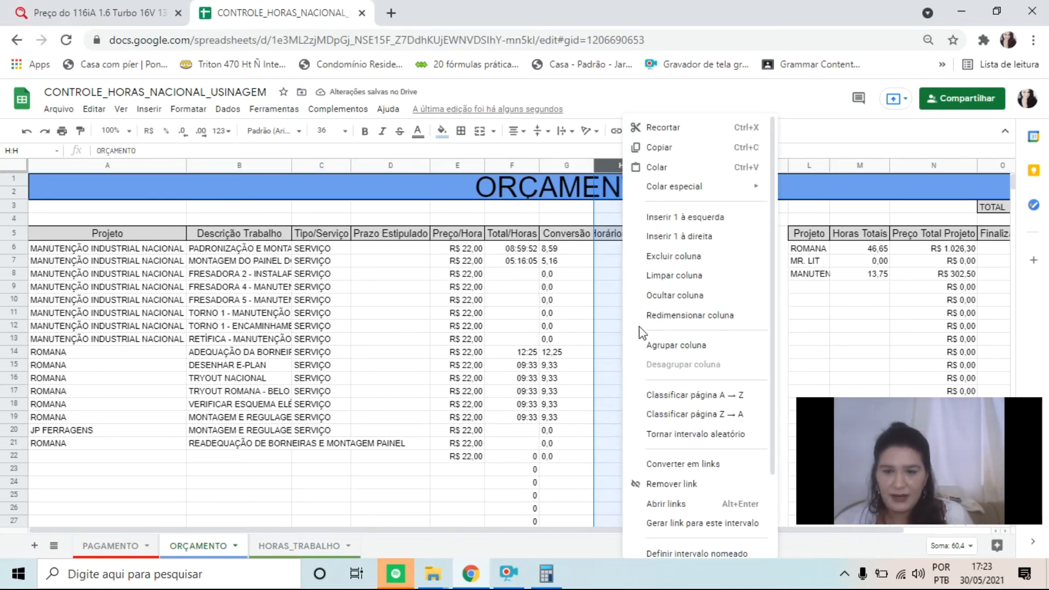
pyautogui.click(674, 295)
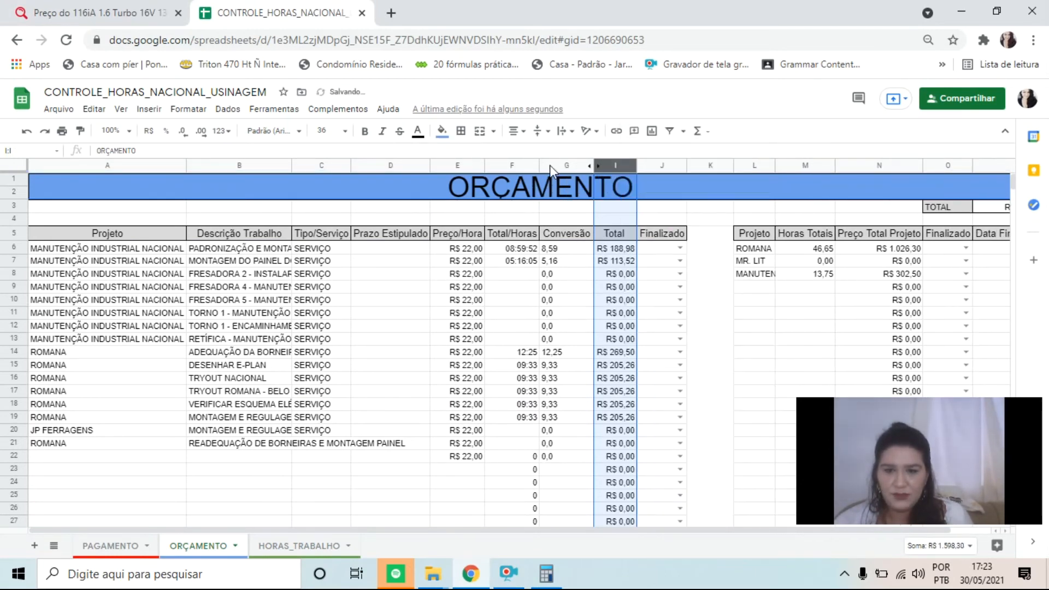
pyautogui.rightClick(549, 165)
pyautogui.click(612, 297)
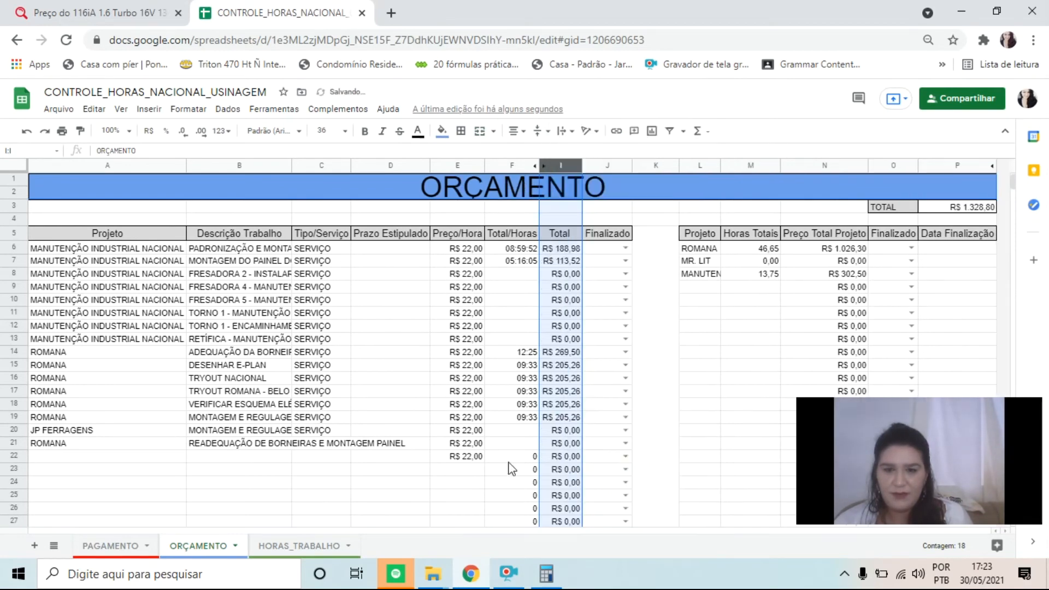
# Look over the HORAS_TRABALHO sheet and its sheet options, and compare it with the ORÇAMENTO sheet
pyautogui.click(320, 546)
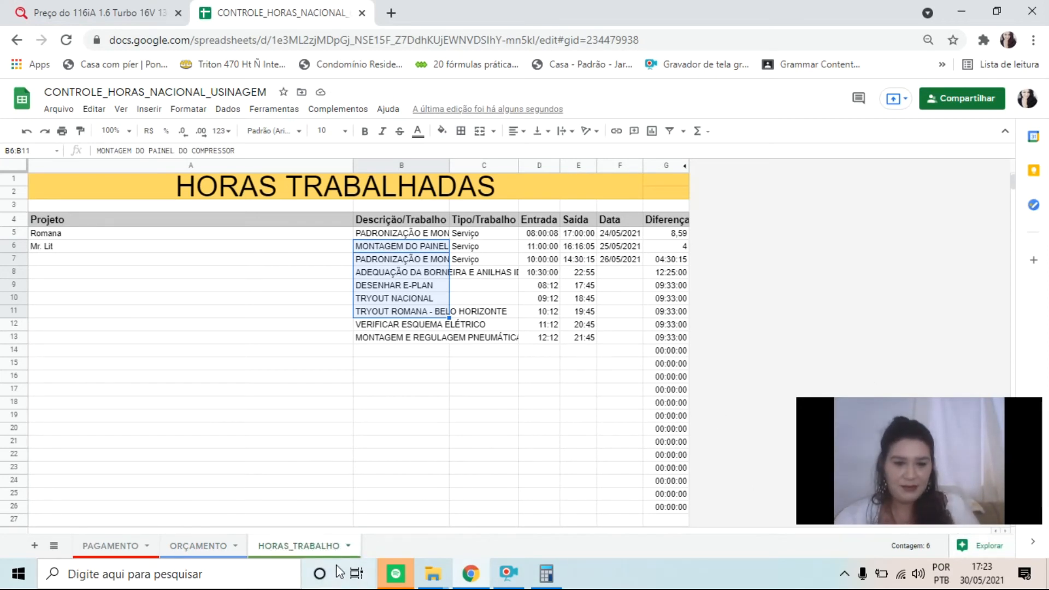
pyautogui.rightClick(326, 550)
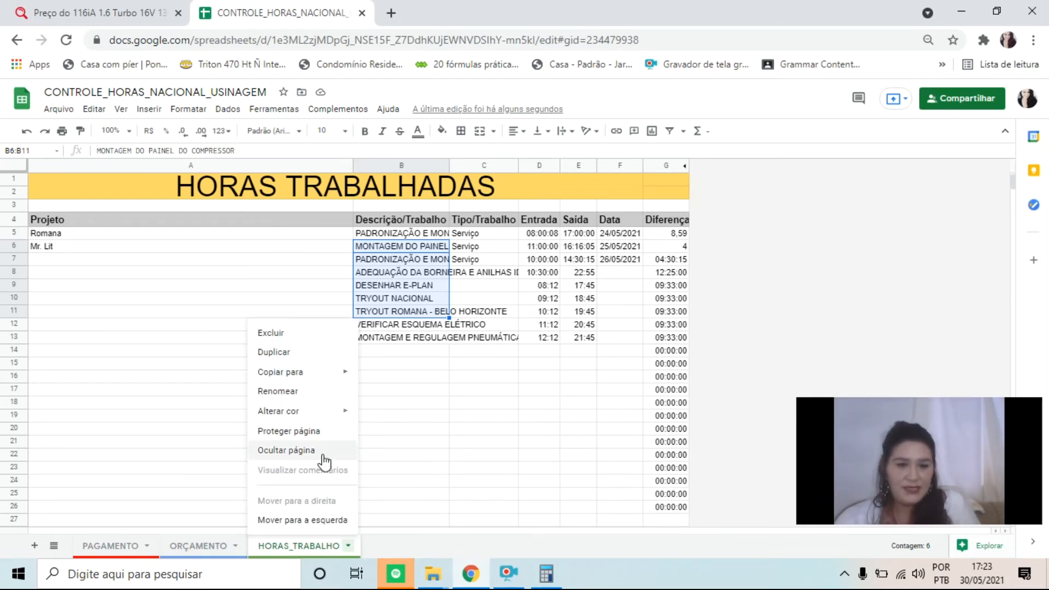
pyautogui.click(395, 443)
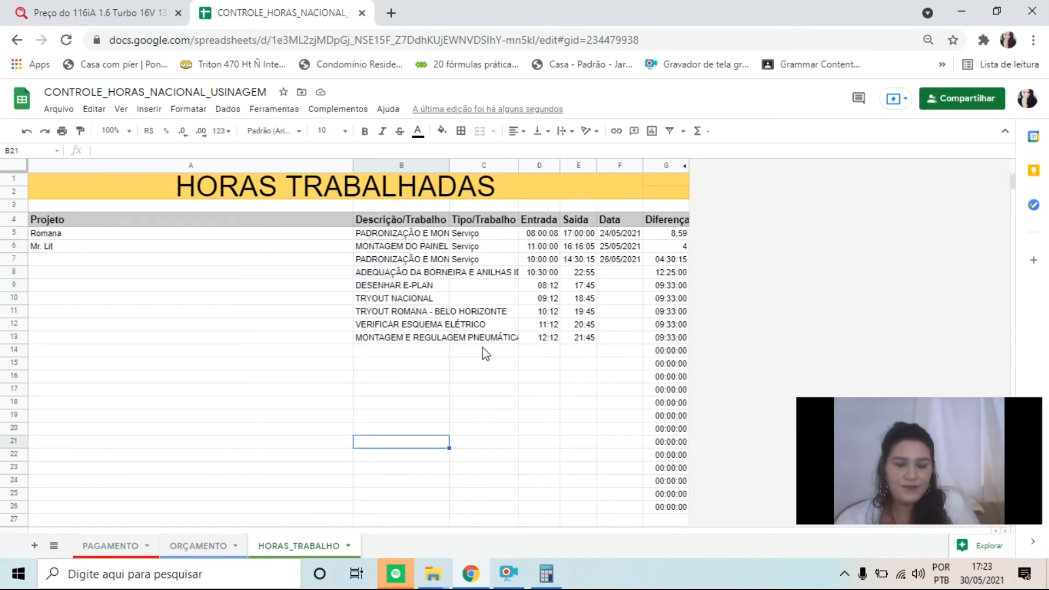
pyautogui.moveTo(386, 584)
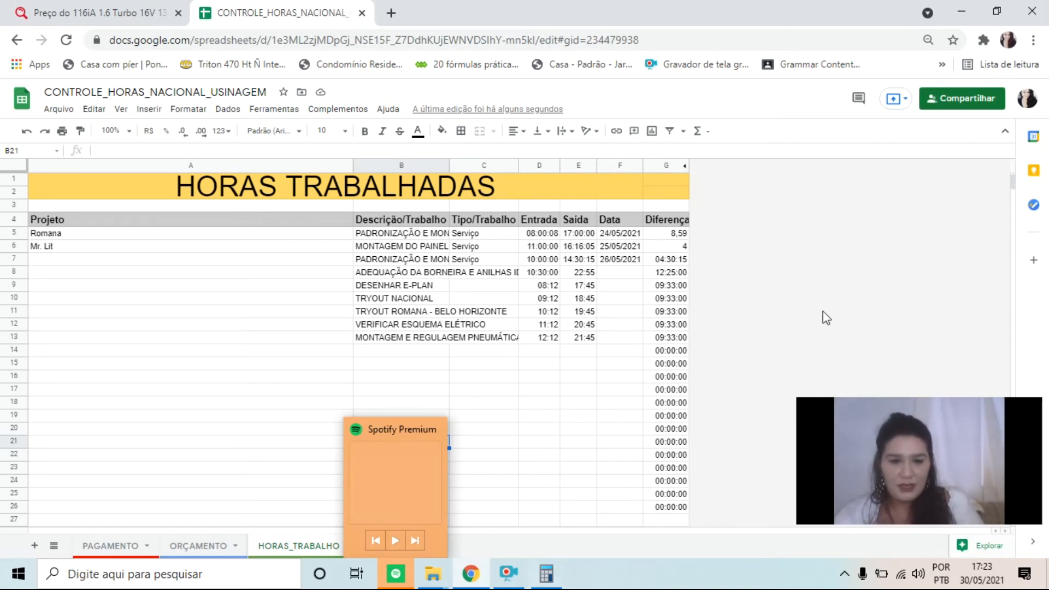
pyautogui.click(574, 417)
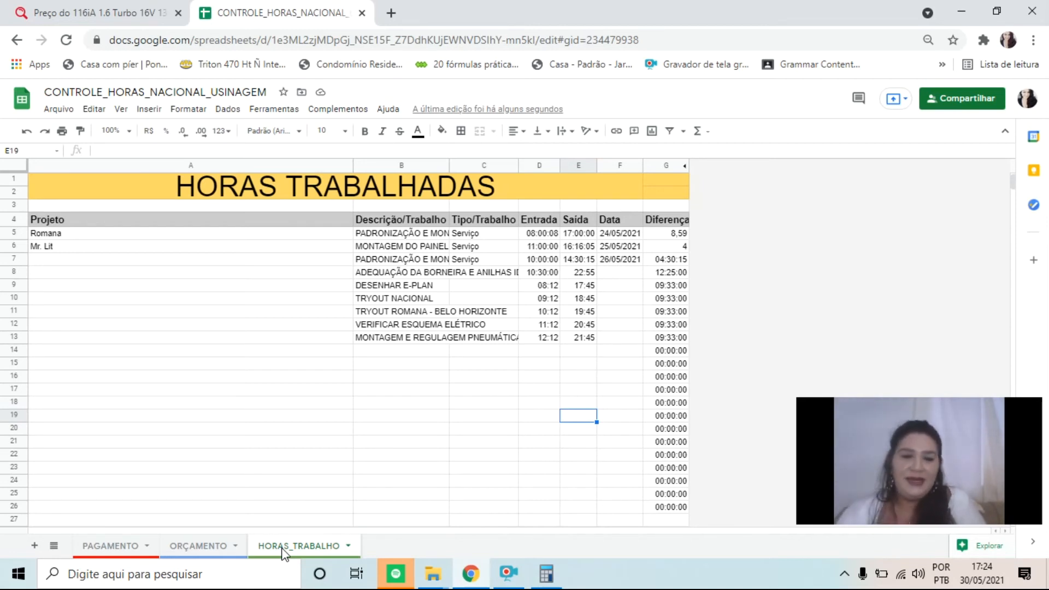
pyautogui.click(205, 546)
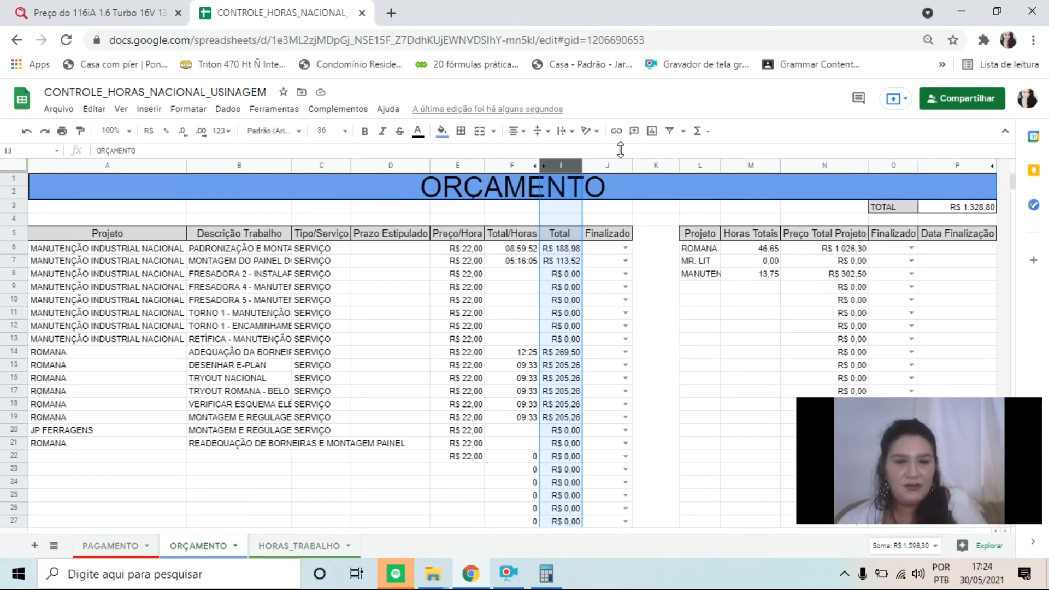
pyautogui.click(301, 549)
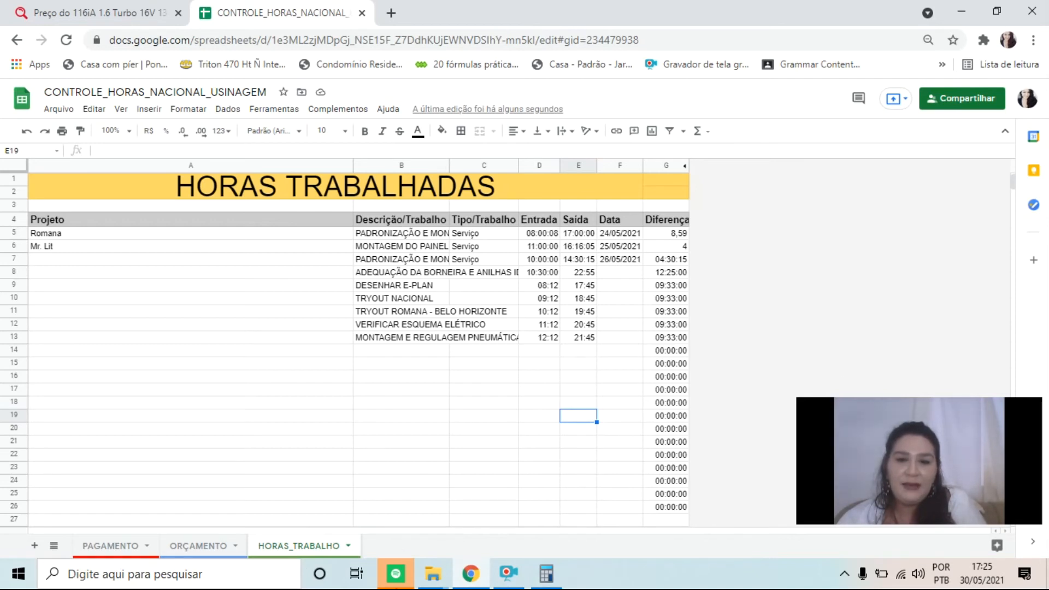
# Start protecting the HORAS_TRABALHO sheet, choosing whole-page protection rather than an interval
pyautogui.rightClick(280, 548)
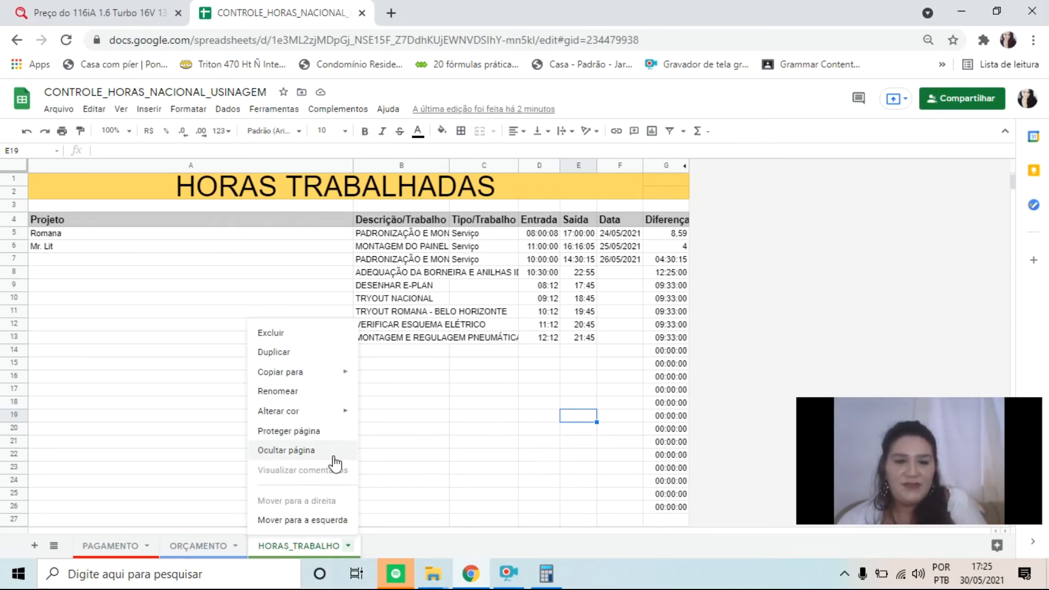
pyautogui.click(497, 482)
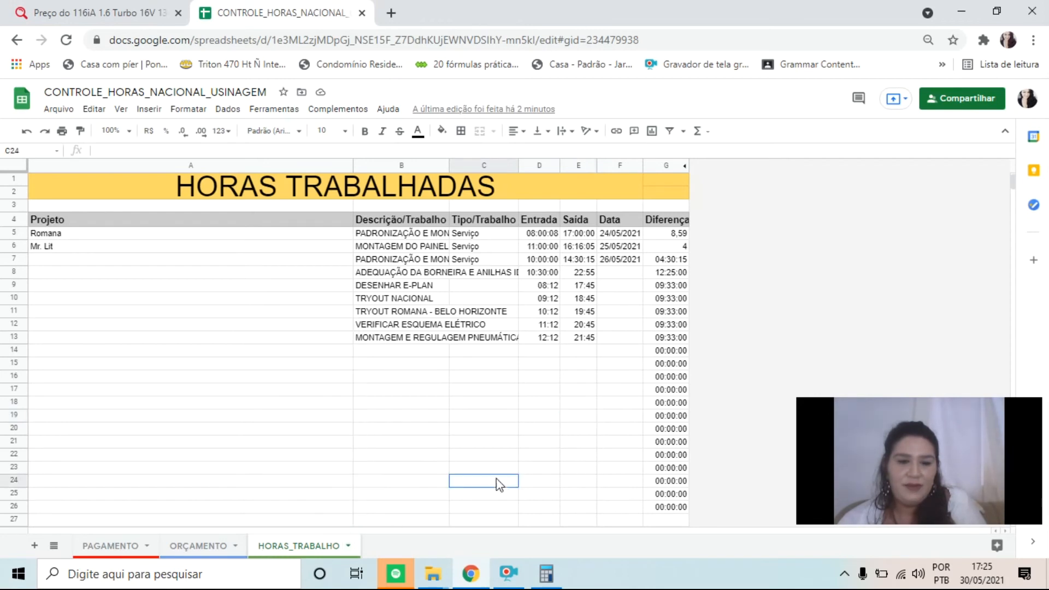
pyautogui.rightClick(307, 546)
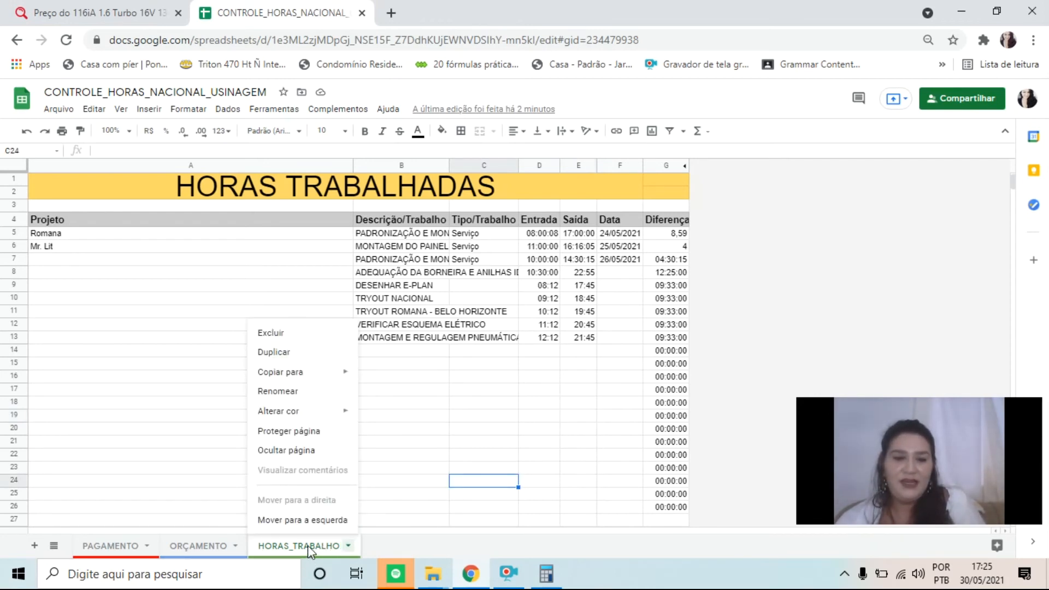
pyautogui.click(305, 432)
pyautogui.moveTo(904, 431); pyautogui.dragTo(148, 410)
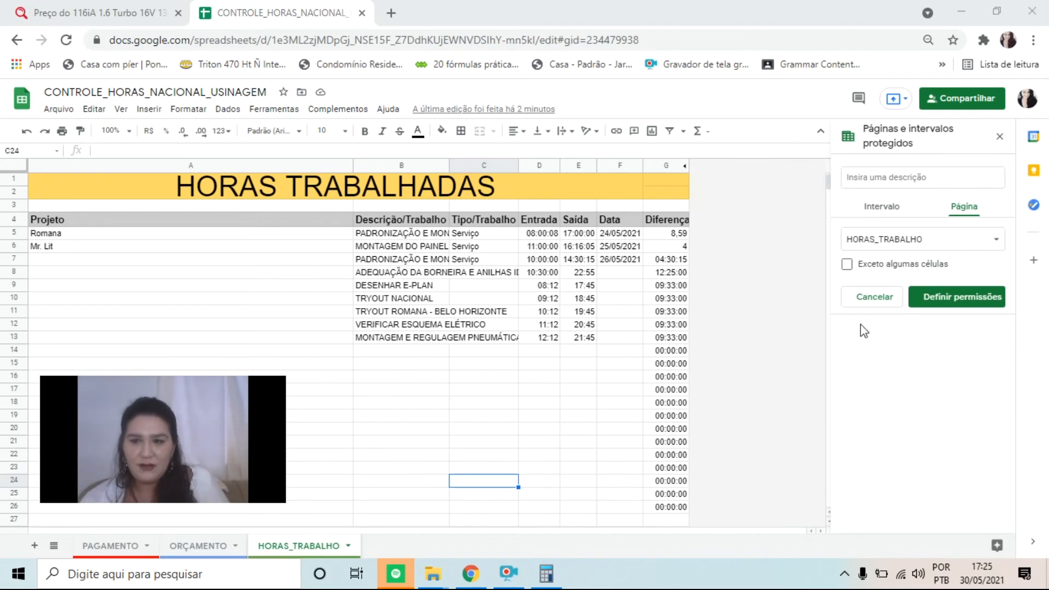
pyautogui.click(876, 206)
pyautogui.click(908, 179)
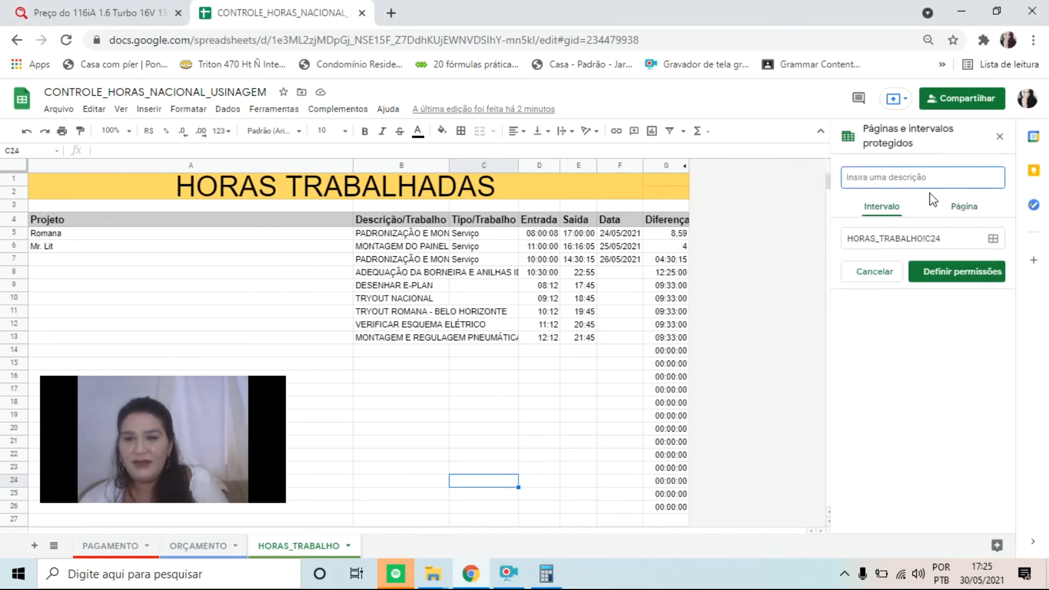
pyautogui.click(962, 206)
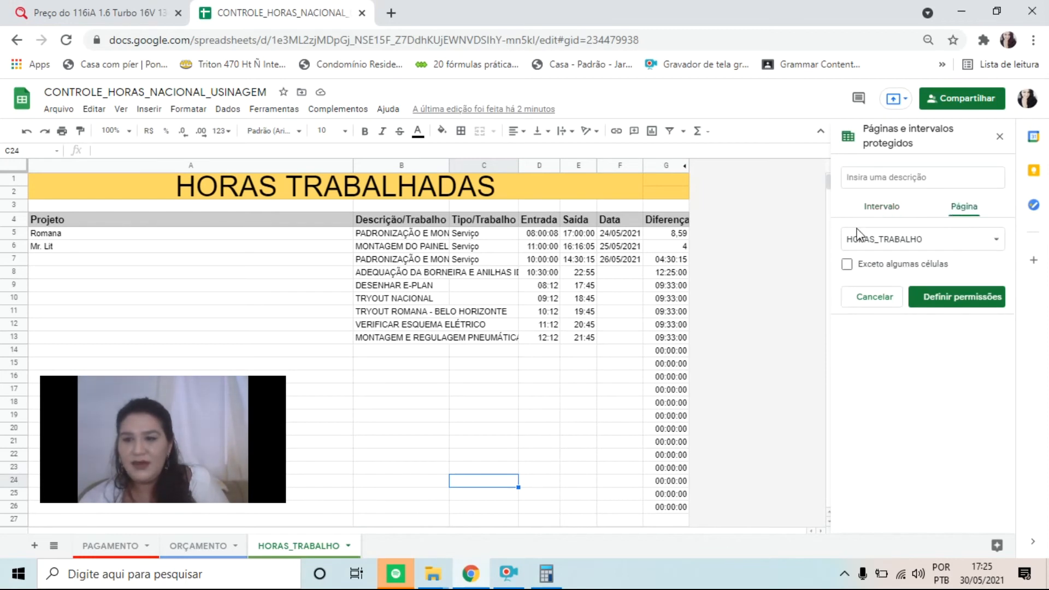
# Give the HORAS_TRABALHO page protection the description BANCO DE HORAS
pyautogui.click(902, 241)
pyautogui.click(902, 240)
pyautogui.click(985, 242)
pyautogui.click(985, 241)
pyautogui.click(875, 181)
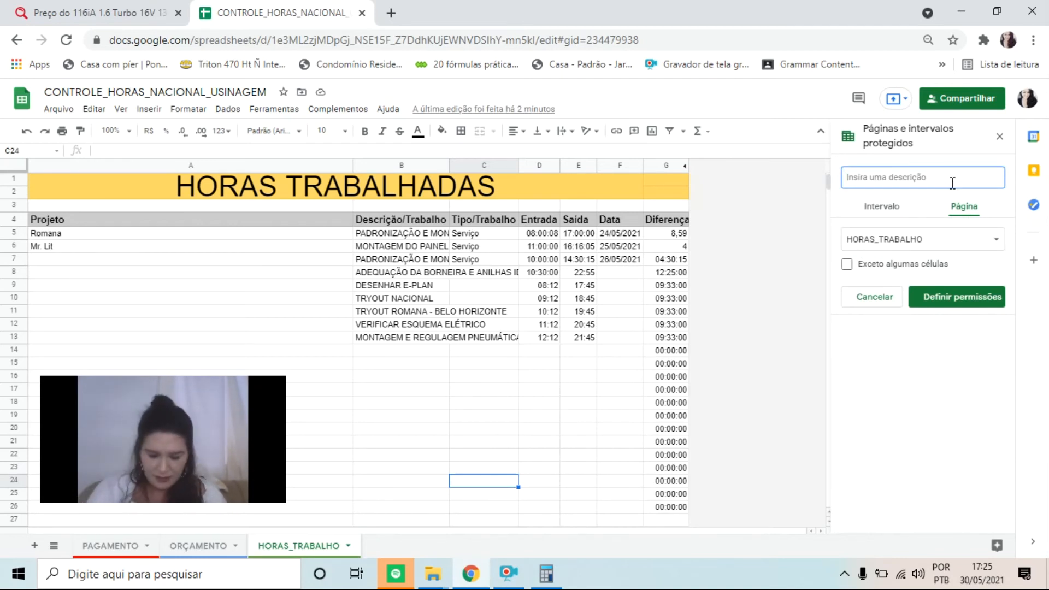
pyautogui.write('BANCO')
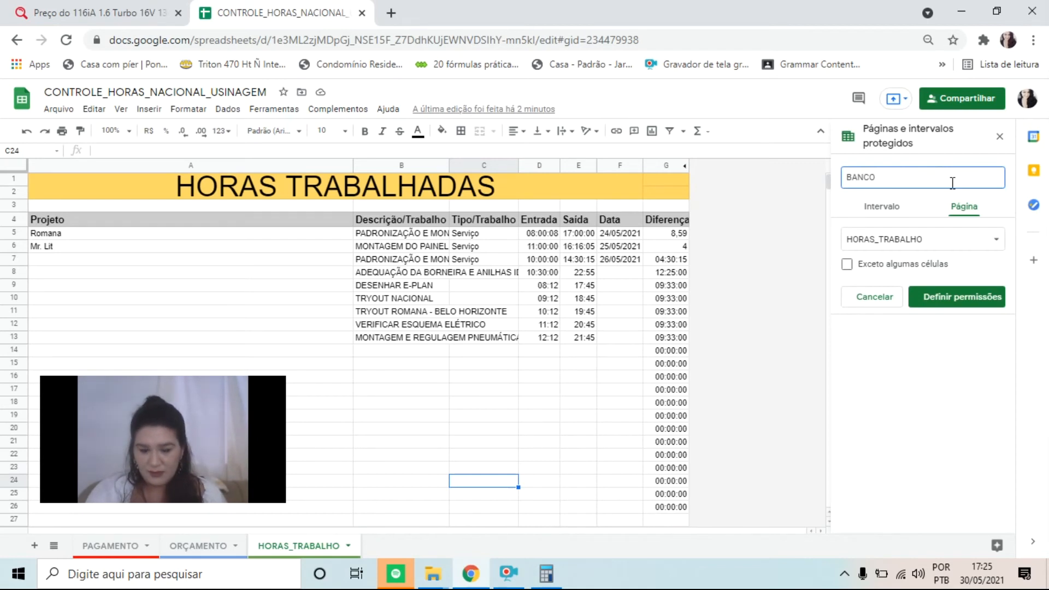
pyautogui.write(' DE HORAS')
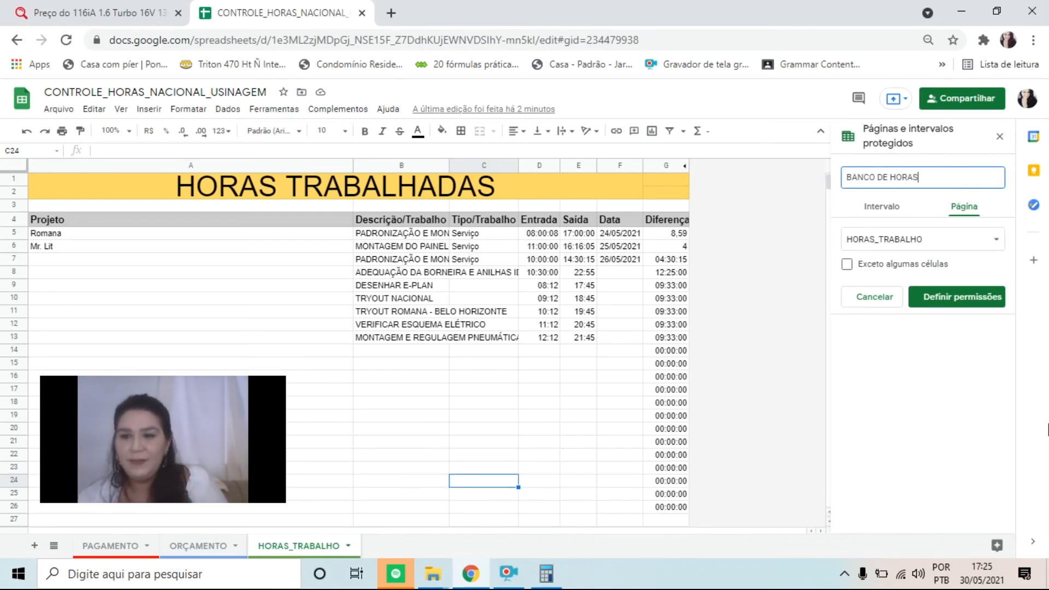
# Choose HORAS_TRABALHO as the protected page and leave it without any excepted cells
pyautogui.click(968, 249)
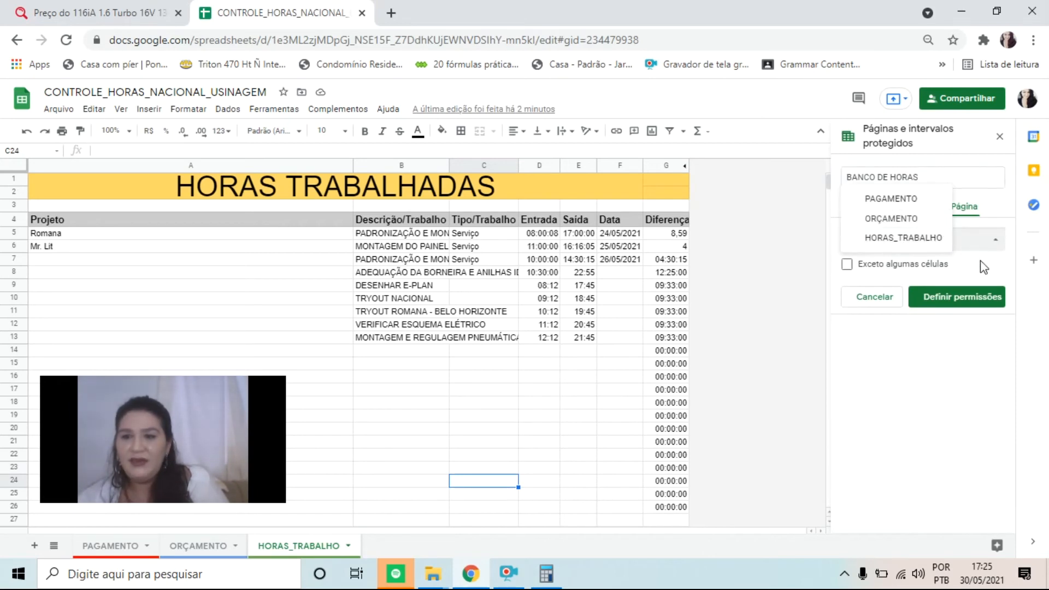
pyautogui.click(948, 239)
pyautogui.click(953, 243)
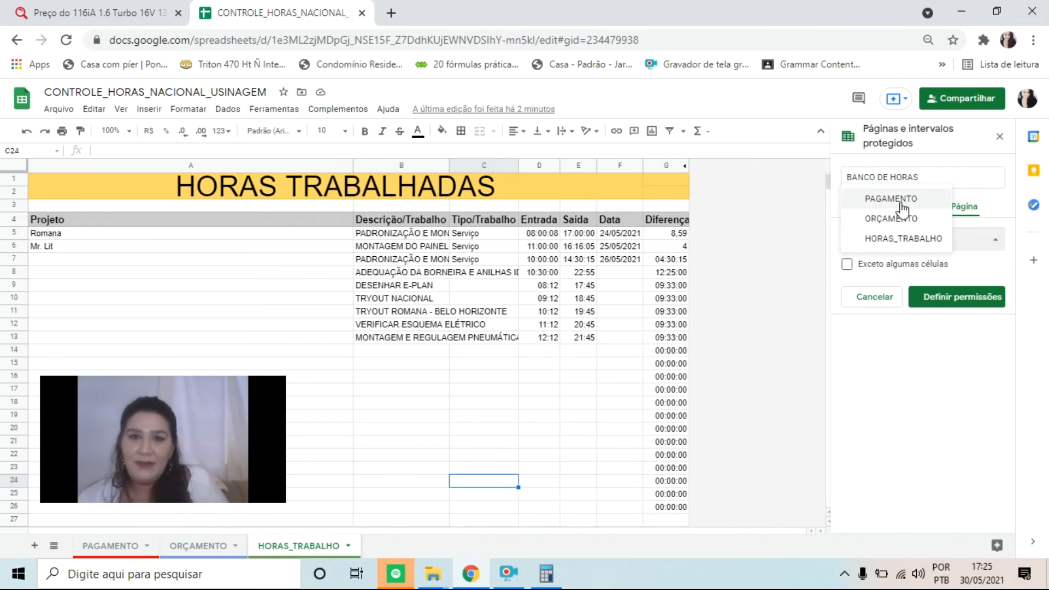
pyautogui.click(901, 240)
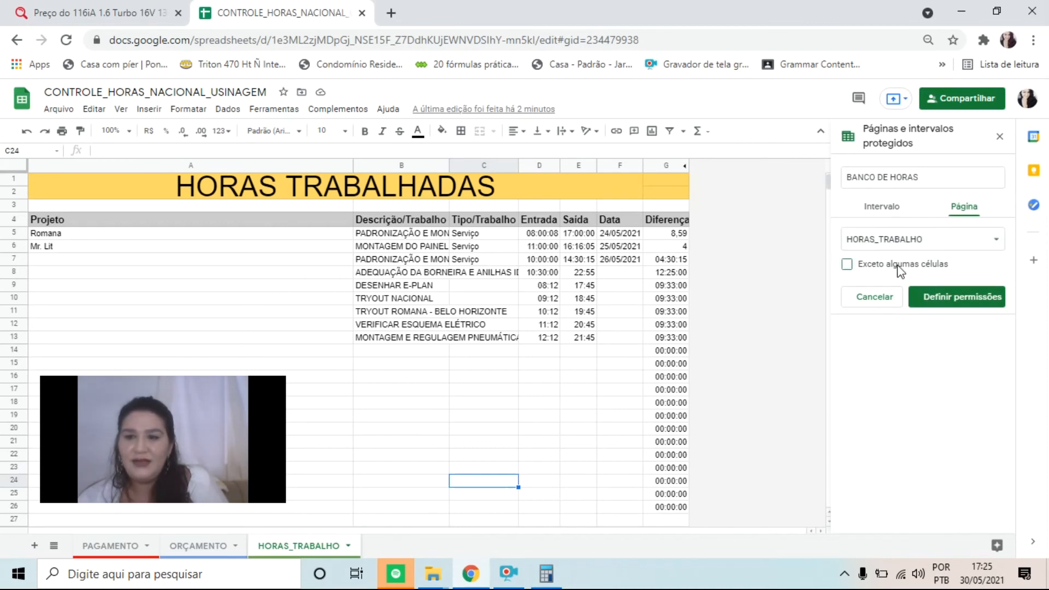
pyautogui.click(899, 265)
pyautogui.click(881, 285)
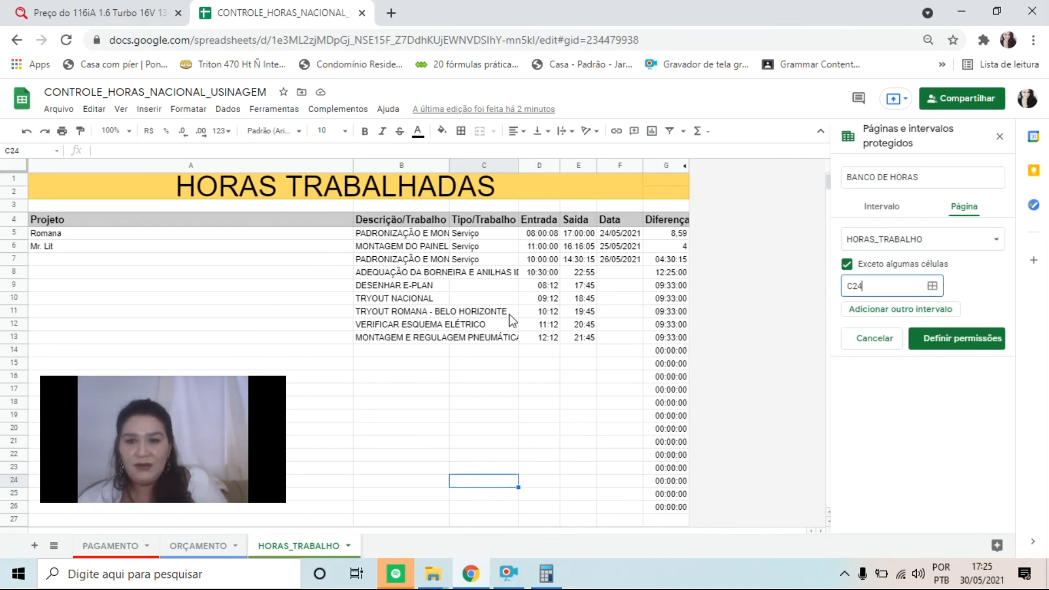
pyautogui.click(847, 265)
# Restrict who can edit the protected page, removing the last listed collaborator from the allowed editors
pyautogui.click(956, 298)
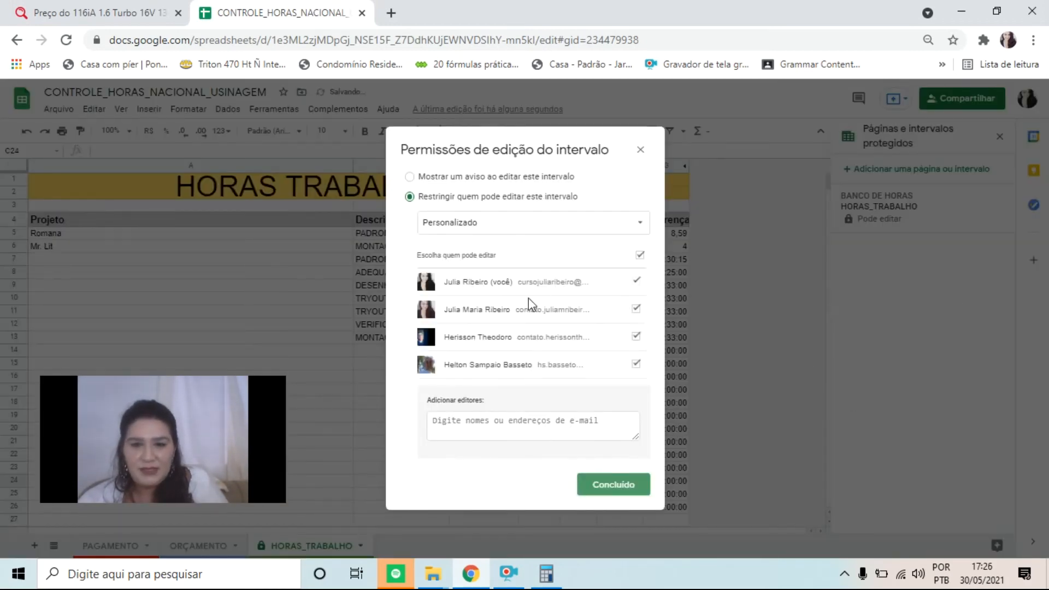
pyautogui.click(636, 365)
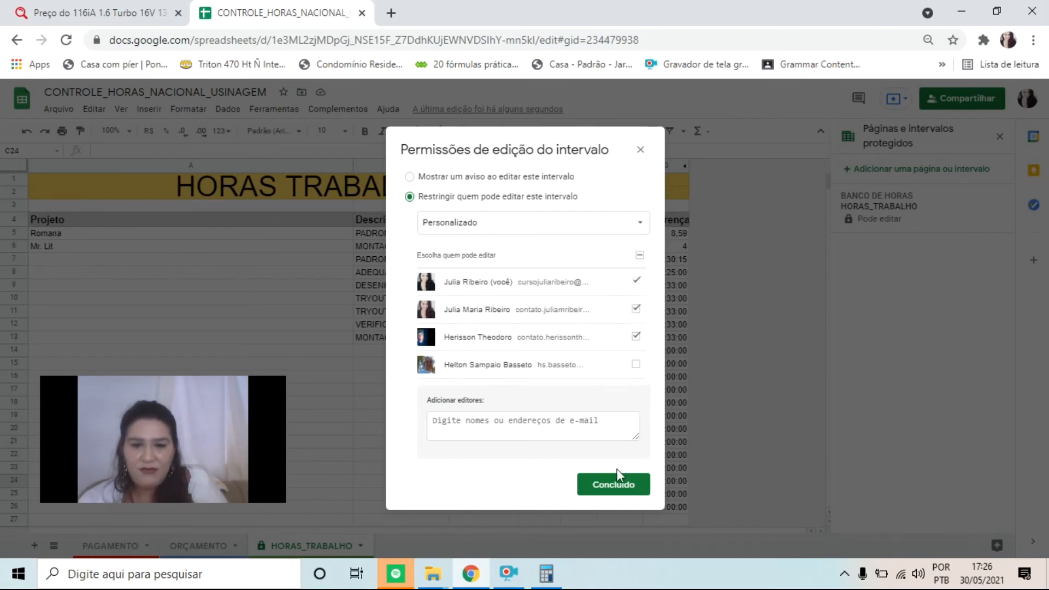
pyautogui.click(610, 483)
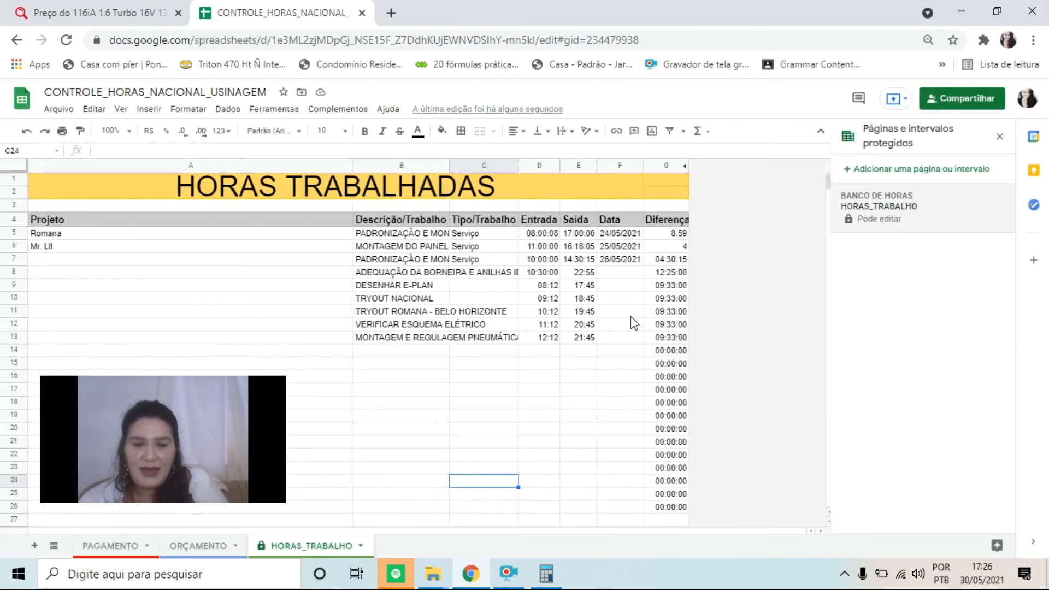
# Review the edit permissions of the BANCO DE HORAS protection, including the field for adding editors
pyautogui.click(881, 215)
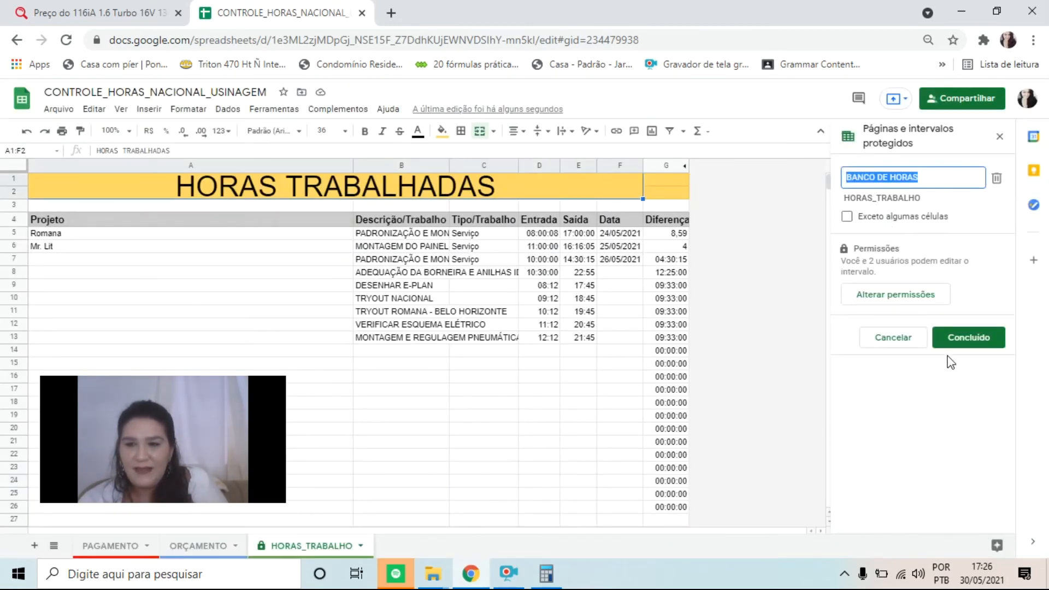
pyautogui.click(927, 297)
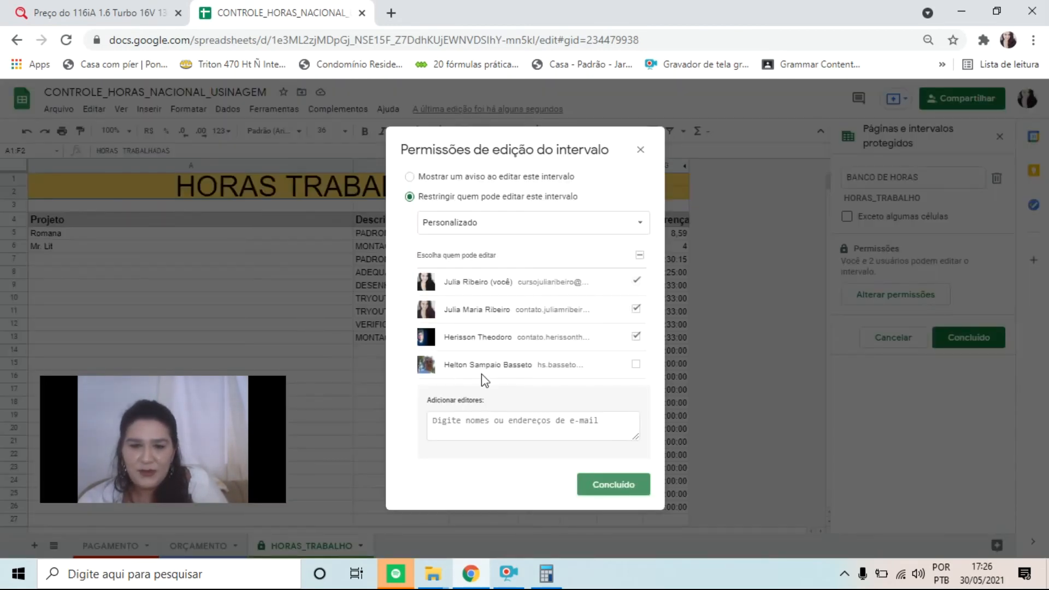
pyautogui.click(470, 422)
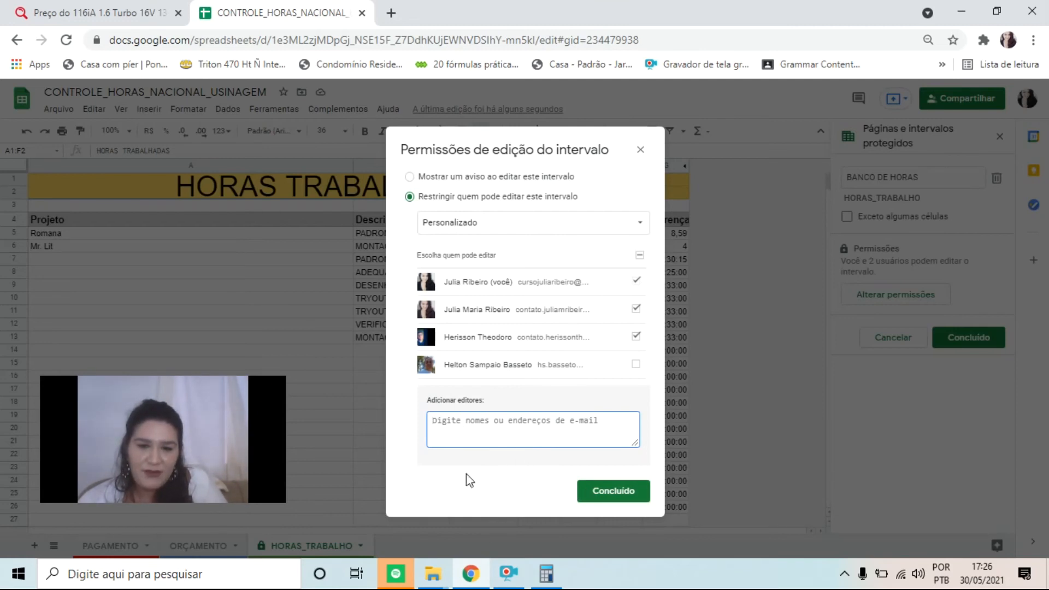
pyautogui.click(618, 497)
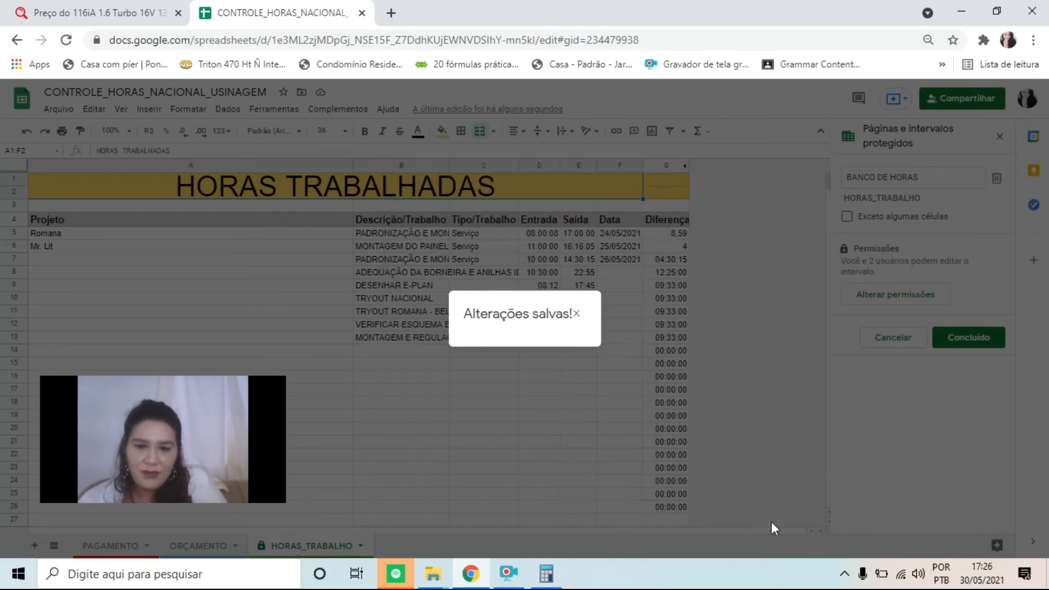
pyautogui.click(579, 311)
pyautogui.moveTo(173, 434); pyautogui.dragTo(936, 453)
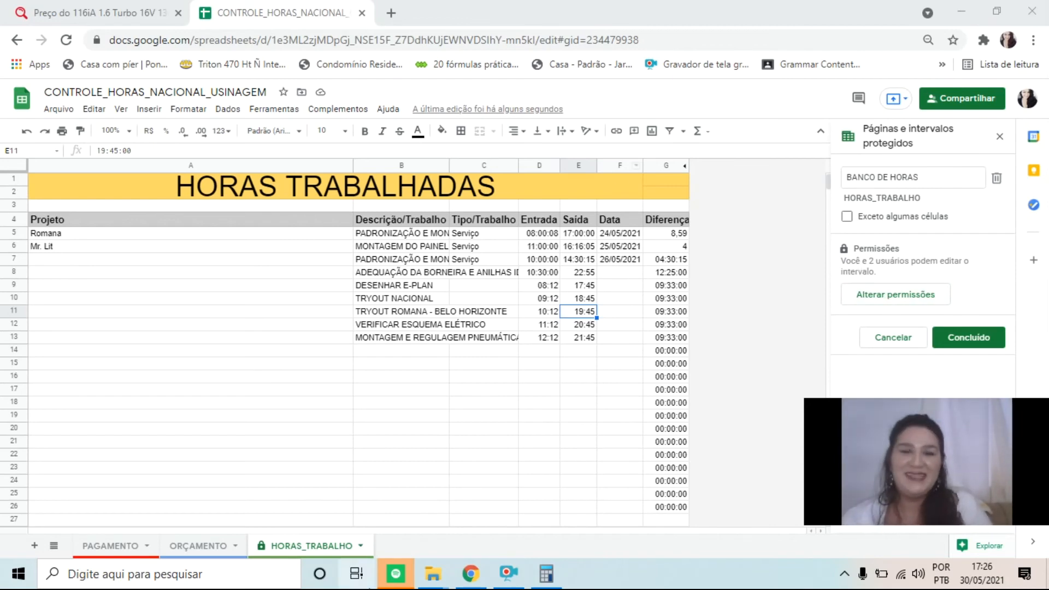
# Close the protection settings on the ORÇAMENTO sheet and examine the TOTAL formula in P3 and the Finalizado column header
pyautogui.click(199, 547)
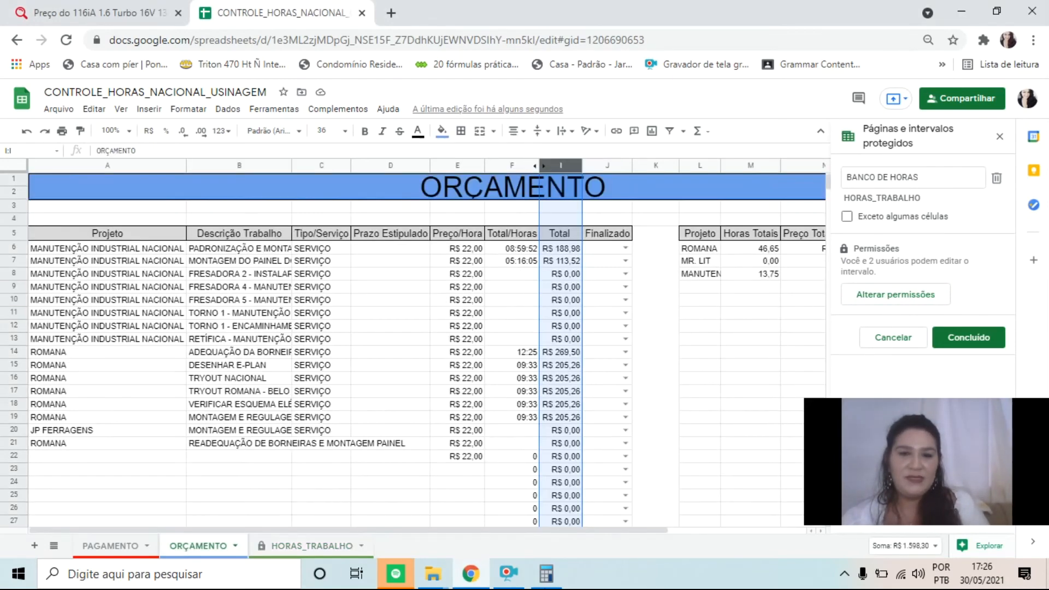
pyautogui.click(1000, 137)
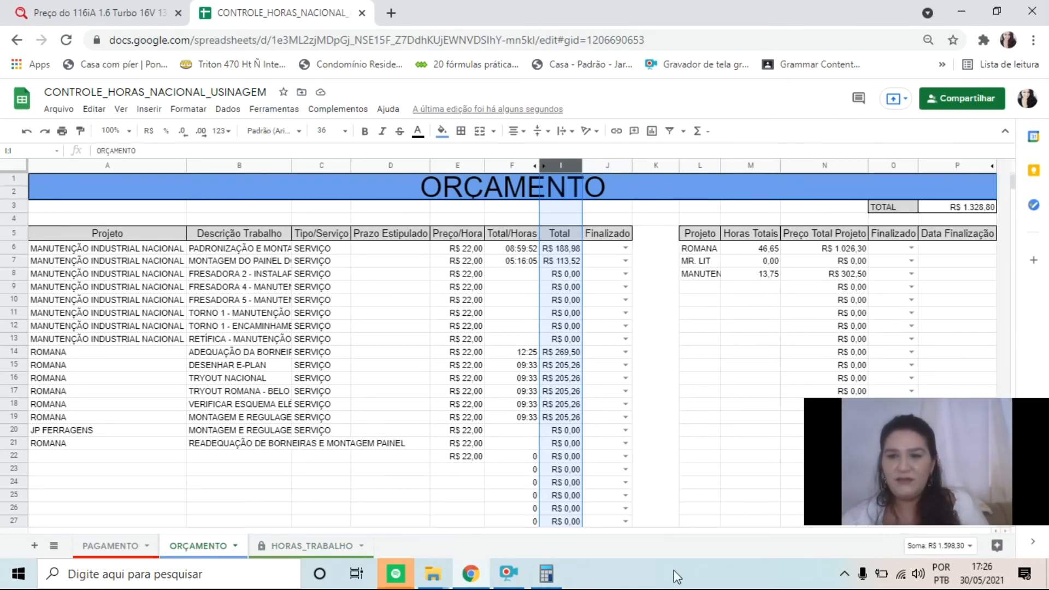
pyautogui.click(697, 418)
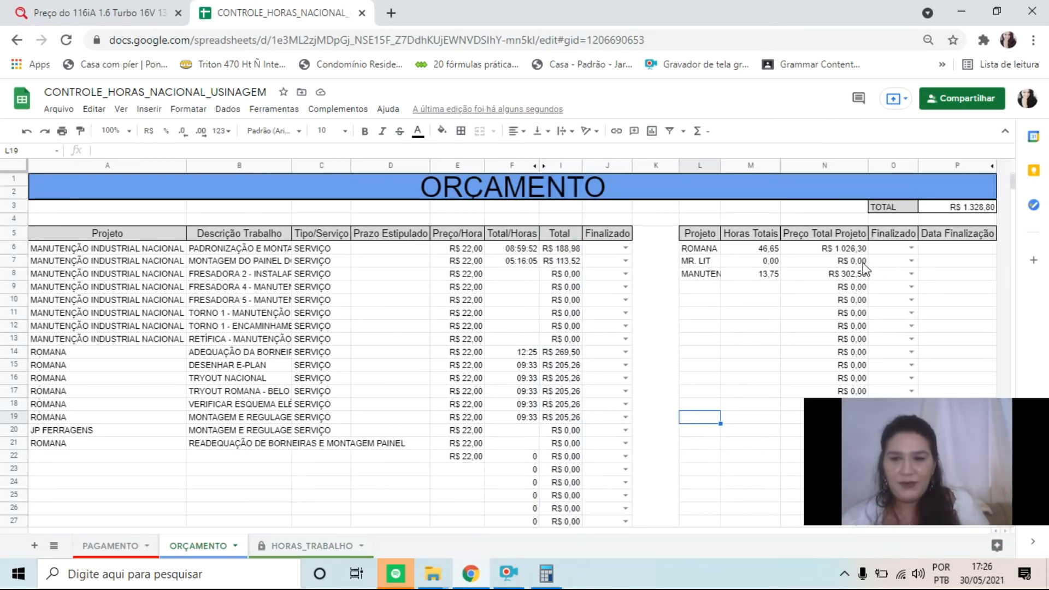
pyautogui.click(977, 209)
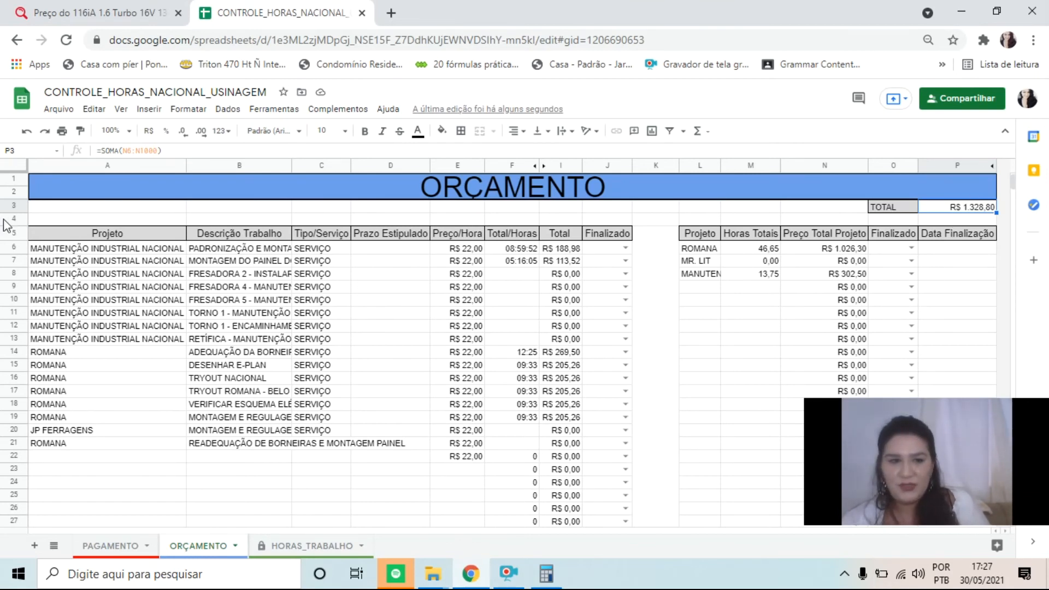
pyautogui.click(123, 210)
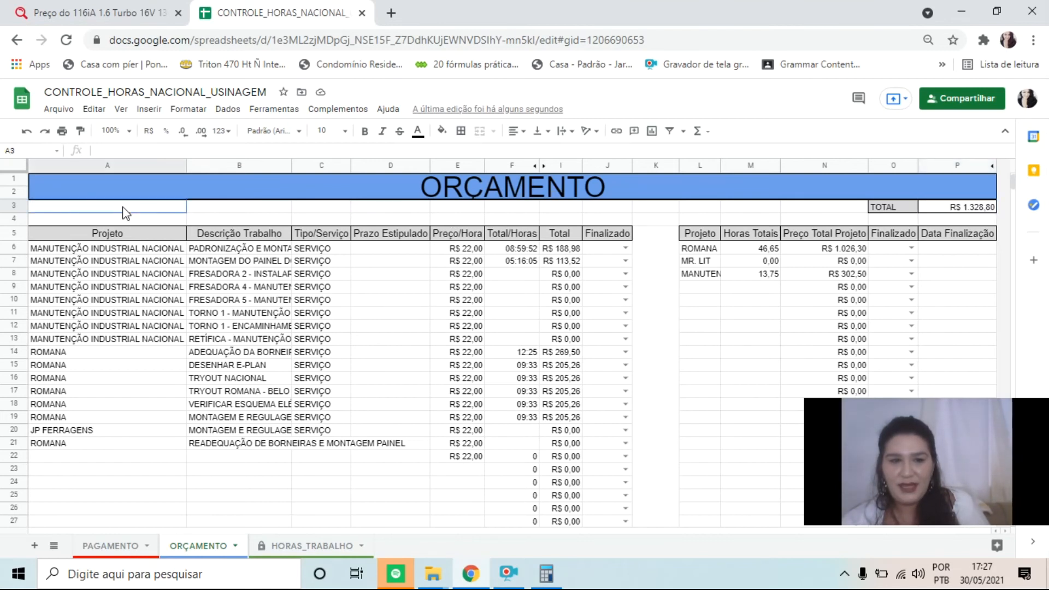
pyautogui.click(879, 235)
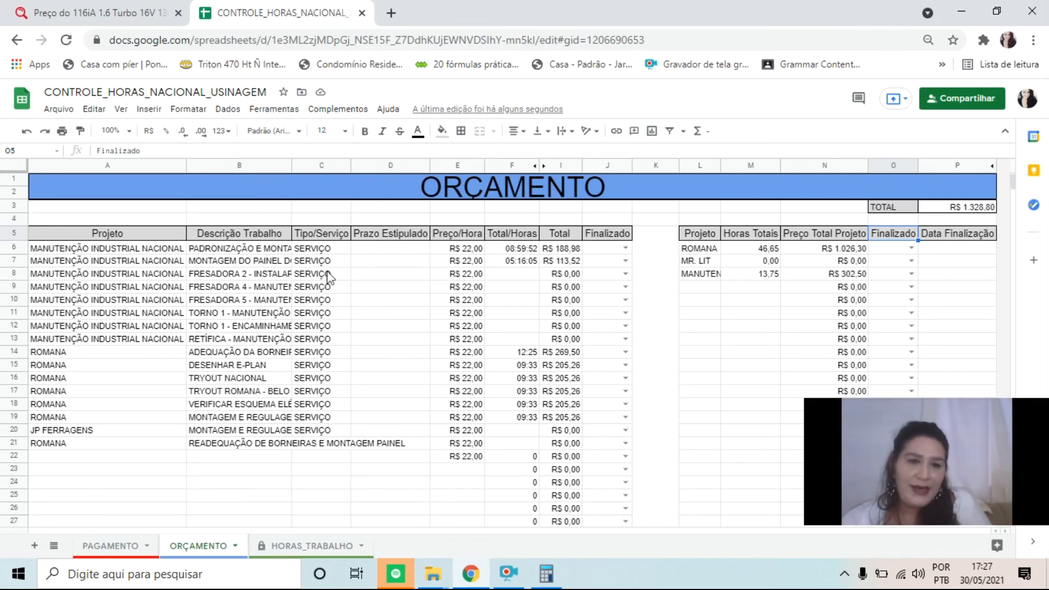
# Try to sort the HORAS_TRABALHO page by column A, A → Z, with A5:G26 selected
pyautogui.click(328, 544)
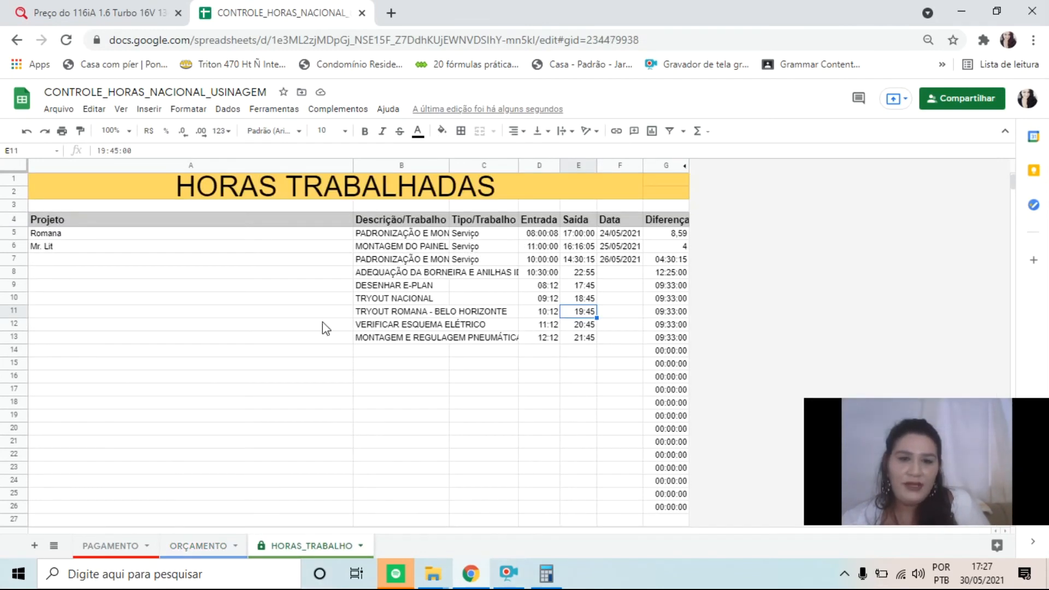
pyautogui.moveTo(155, 240); pyautogui.dragTo(660, 514)
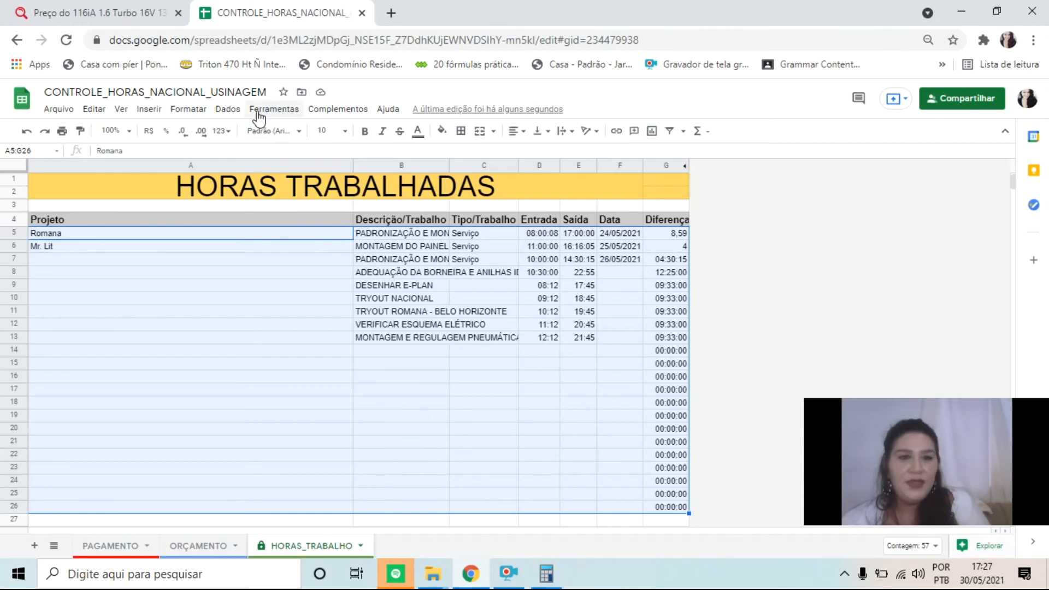
pyautogui.click(220, 119)
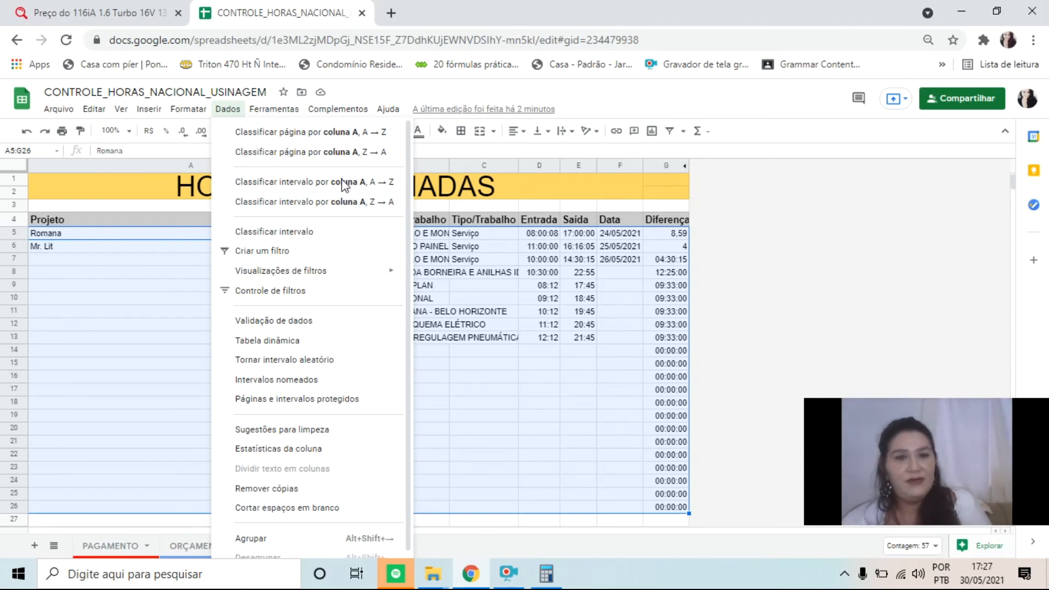
pyautogui.moveTo(344, 110)
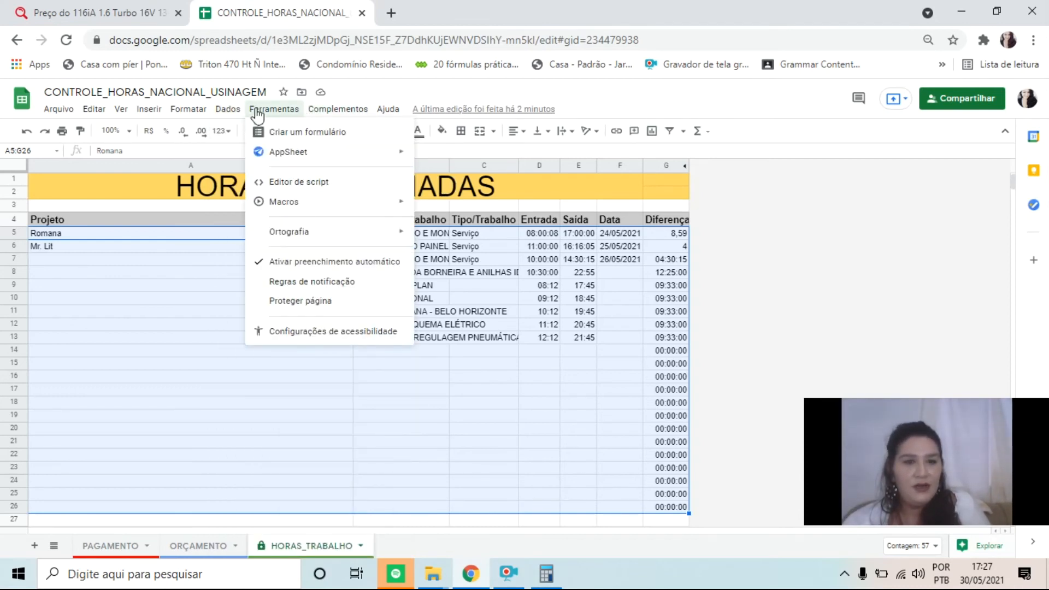
pyautogui.moveTo(220, 114)
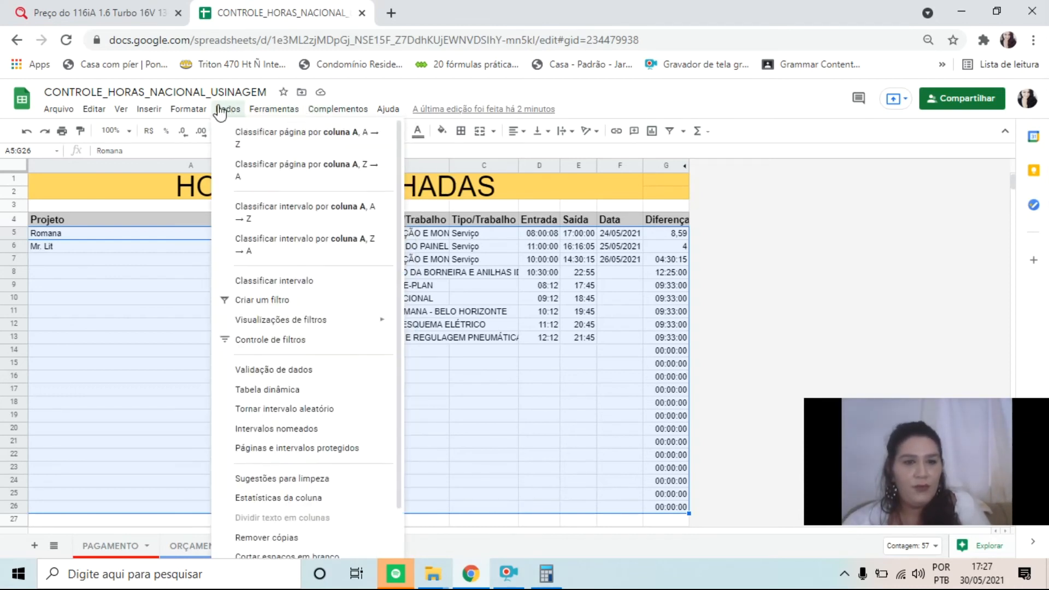
pyautogui.click(330, 138)
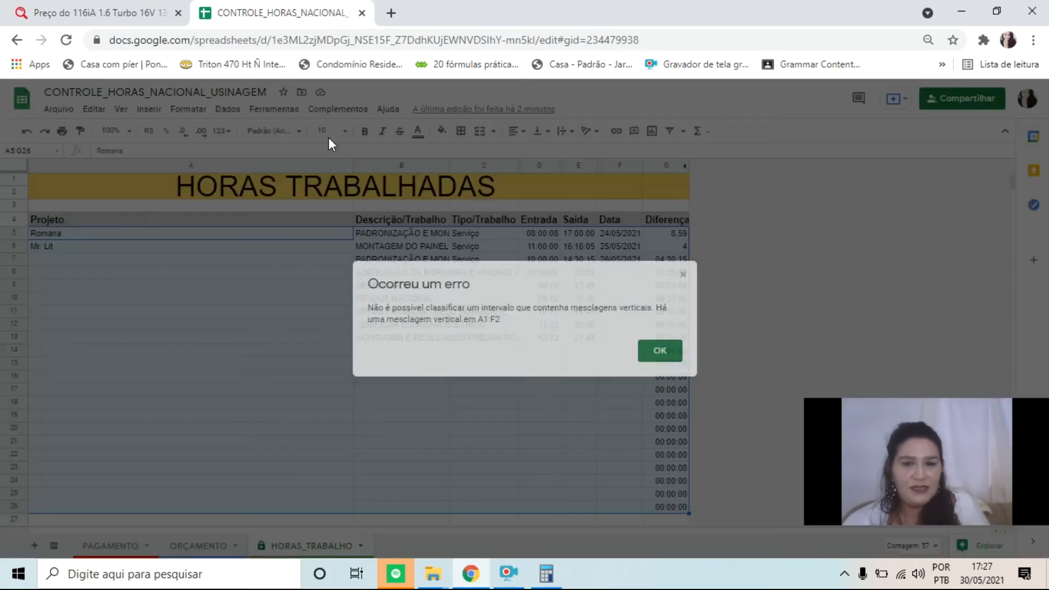
pyautogui.click(657, 355)
# Sort the range A5:G26 of HORAS_TRABALHO by column A, A → Z, as a range sort instead of a page sort
pyautogui.moveTo(203, 235); pyautogui.dragTo(187, 517)
pyautogui.moveTo(342, 520); pyautogui.dragTo(660, 510)
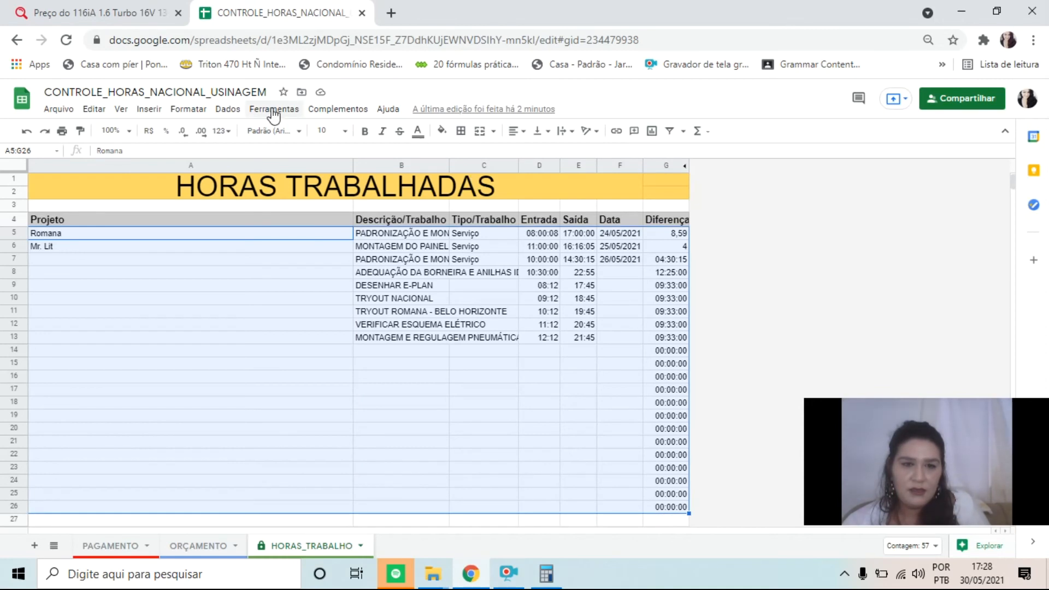
pyautogui.click(227, 109)
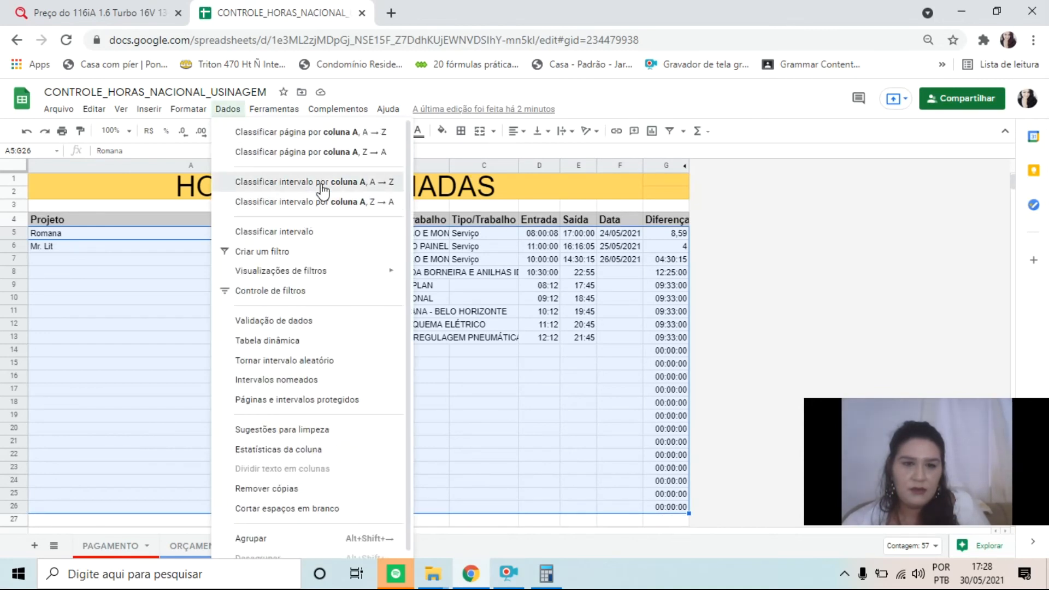
pyautogui.click(322, 185)
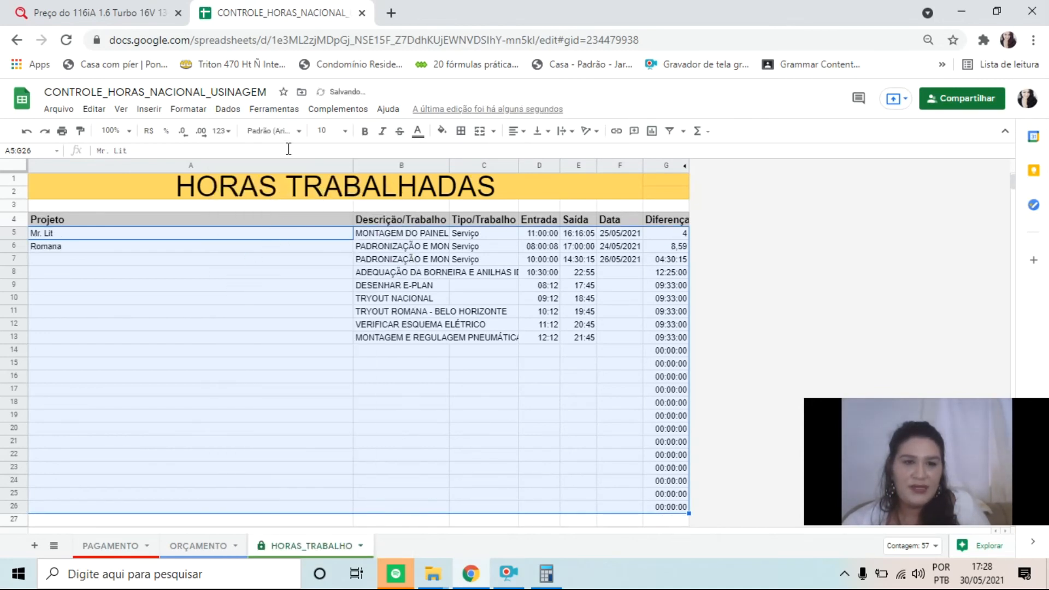
# Undo the range sort by column A on HORAS_TRABALHO, leaving the selection of A5:G27
pyautogui.click(312, 432)
pyautogui.click(264, 235)
pyautogui.moveTo(302, 257); pyautogui.dragTo(694, 534)
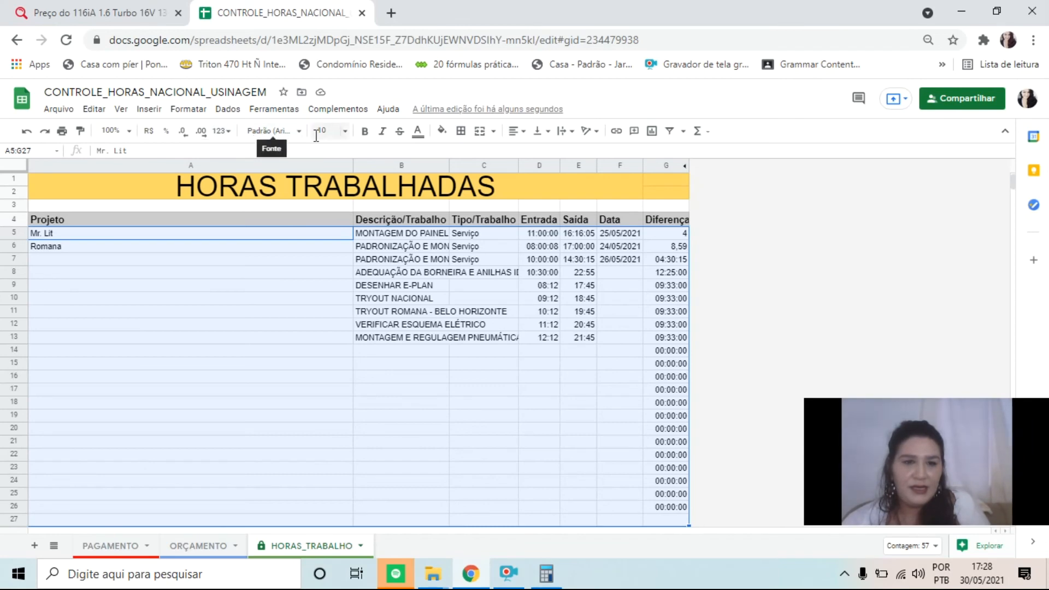
pyautogui.click(227, 109)
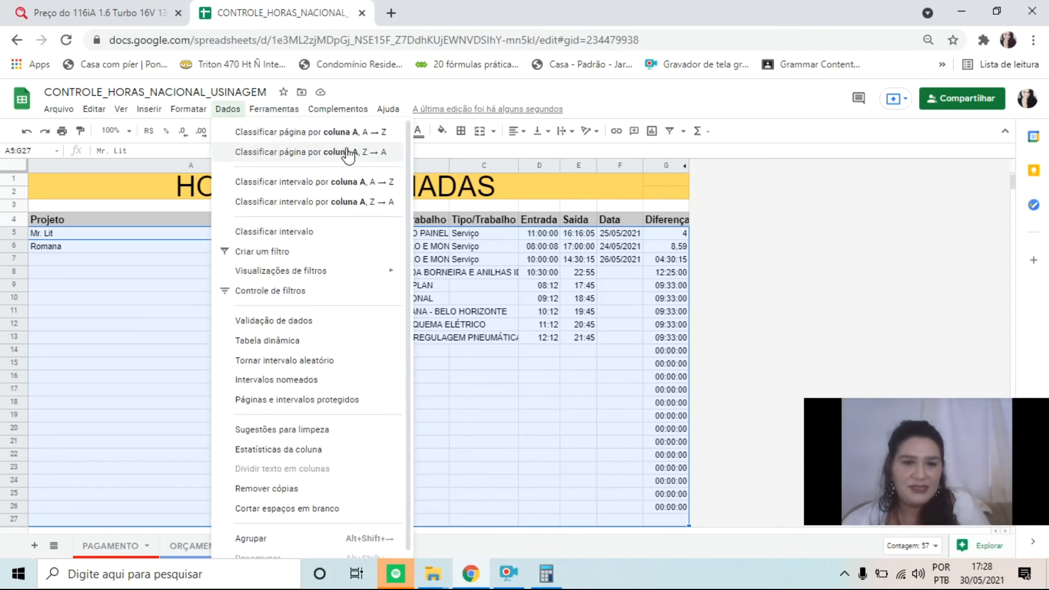
pyautogui.click(105, 272)
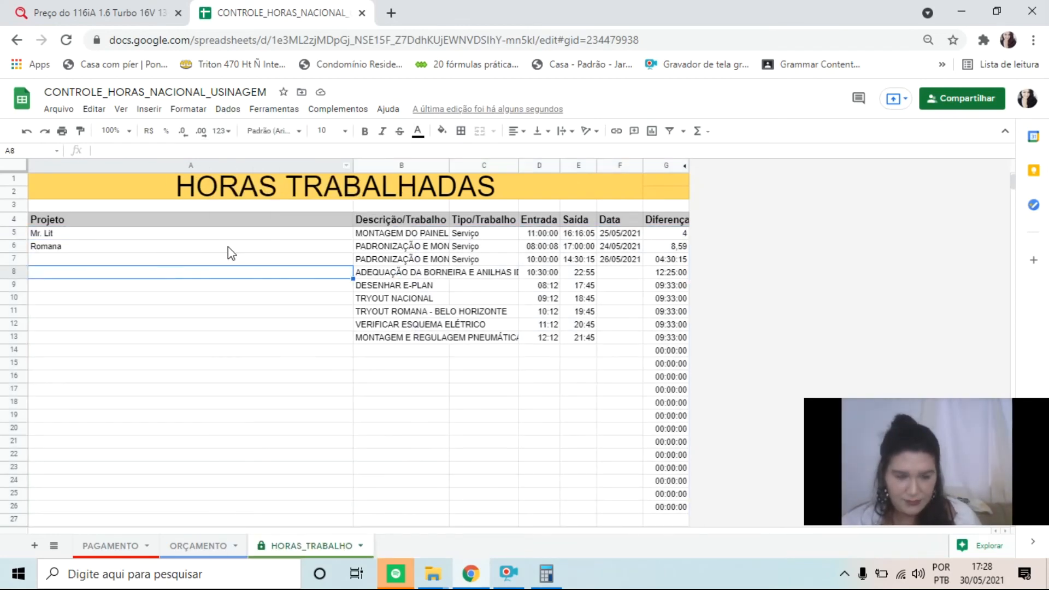
pyautogui.hotkey('ctrl', 'z')
pyautogui.click(365, 415)
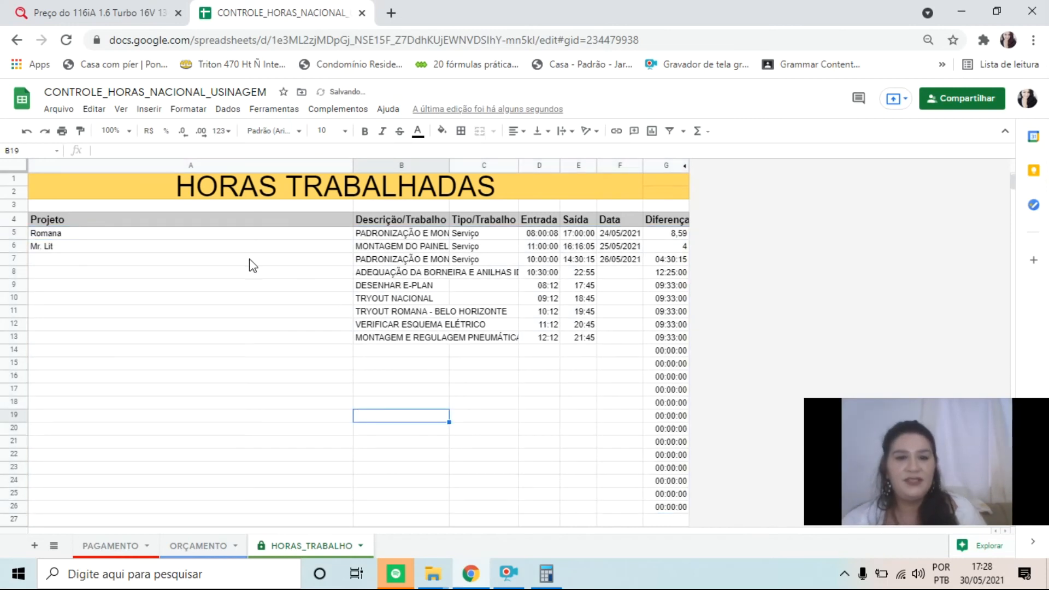
# Sort the work entries in A5:G27 by column A, A → Z, keeping each row's data together
pyautogui.moveTo(192, 238); pyautogui.dragTo(686, 528)
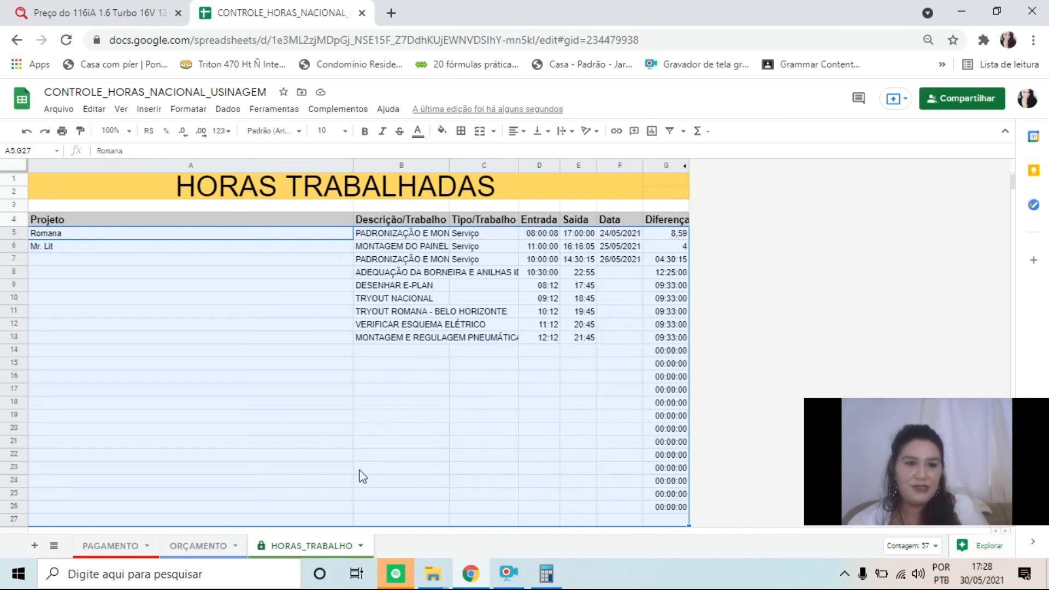
pyautogui.click(241, 112)
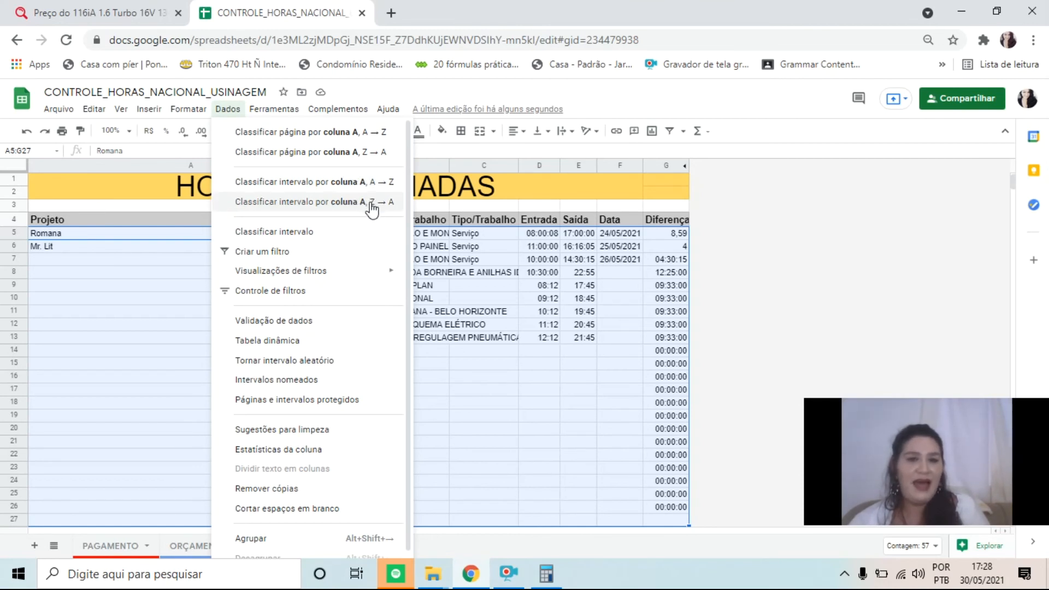
pyautogui.click(378, 186)
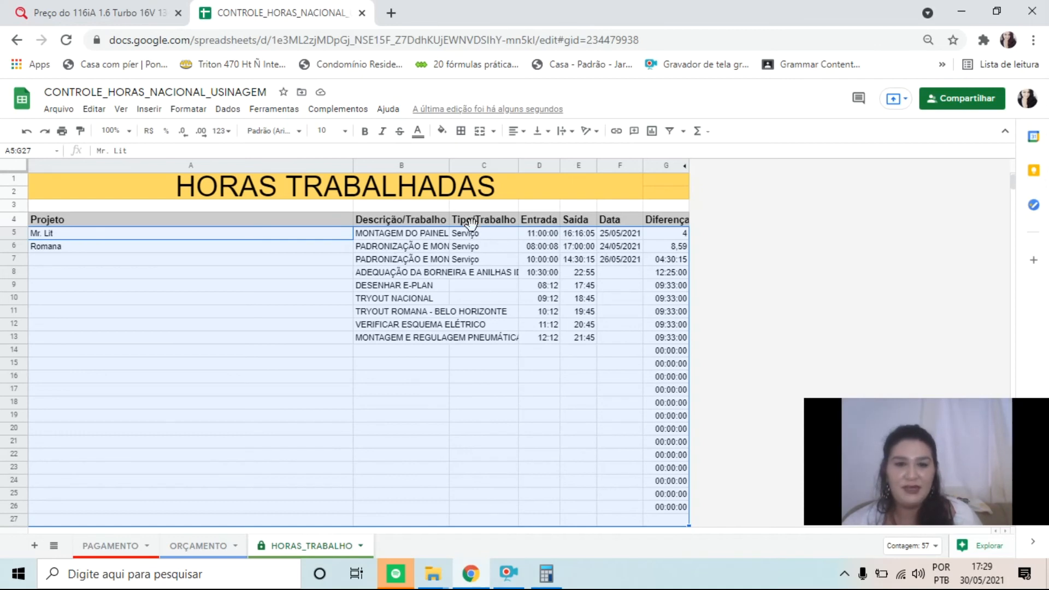
# Compare the 30 May versions from 15:25 and 17:28 in the version history, and return to the HORAS_TRABALHO sheet
pyautogui.click(511, 112)
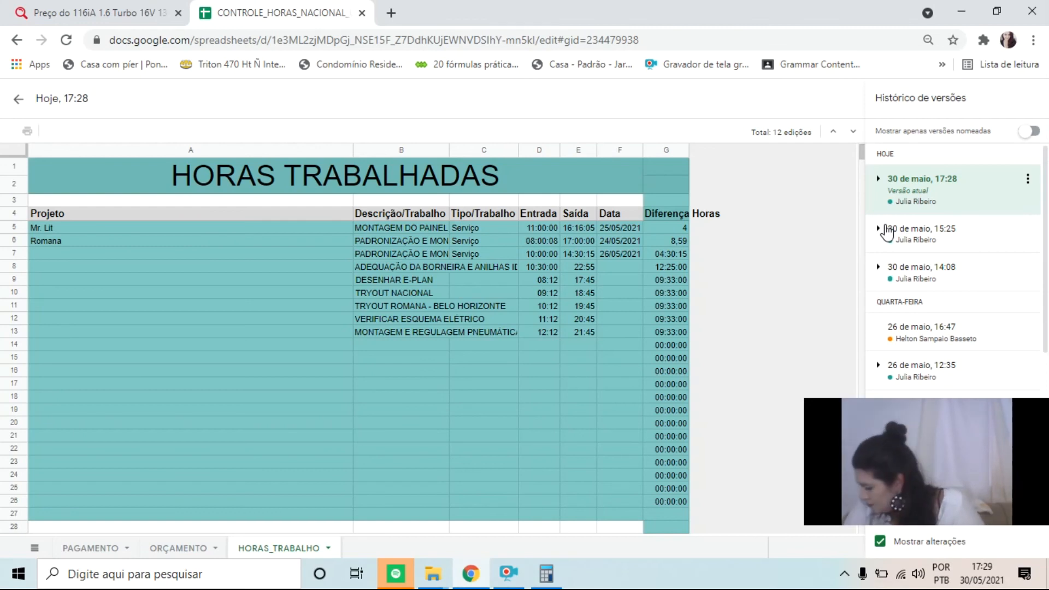
pyautogui.click(886, 229)
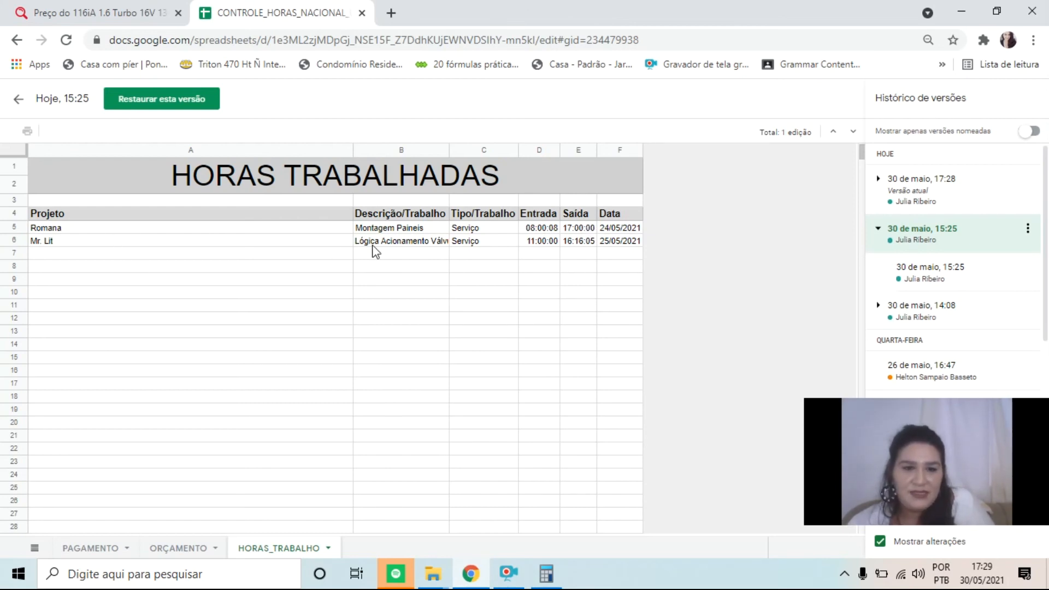
pyautogui.click(896, 190)
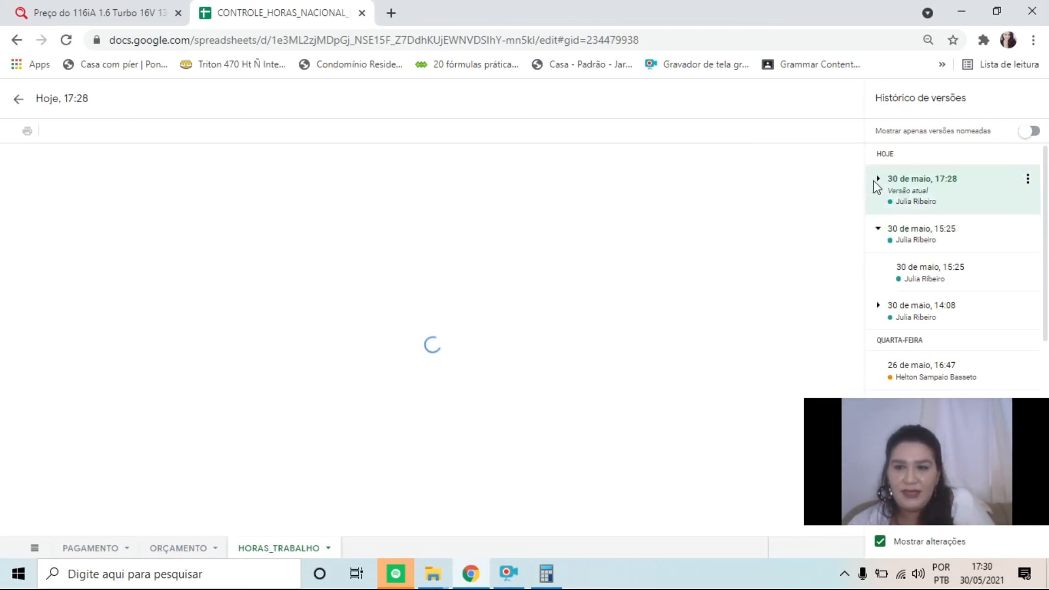
pyautogui.click(879, 180)
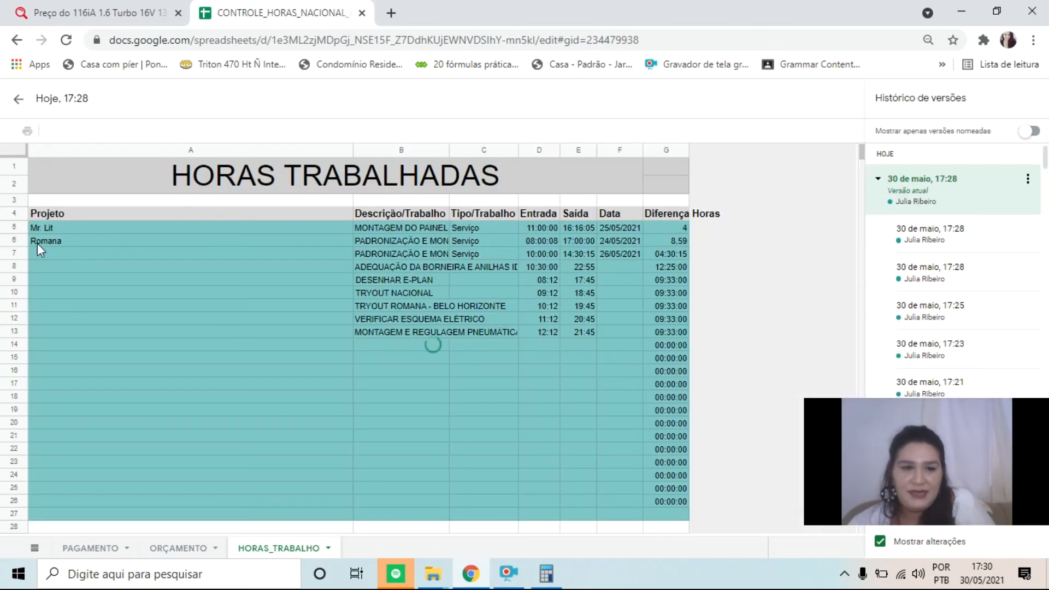
pyautogui.click(906, 230)
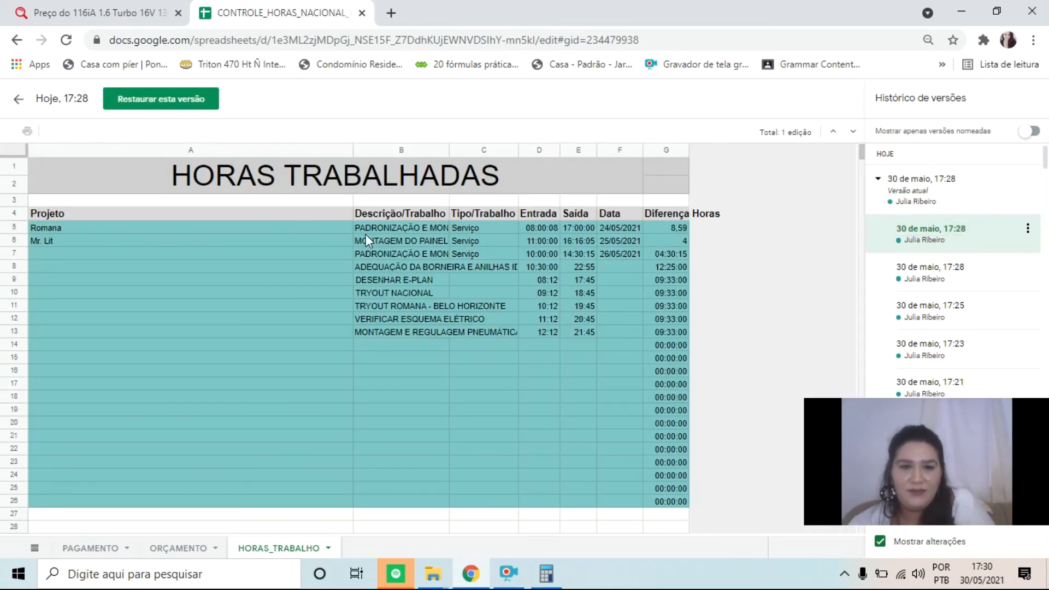
pyautogui.click(912, 188)
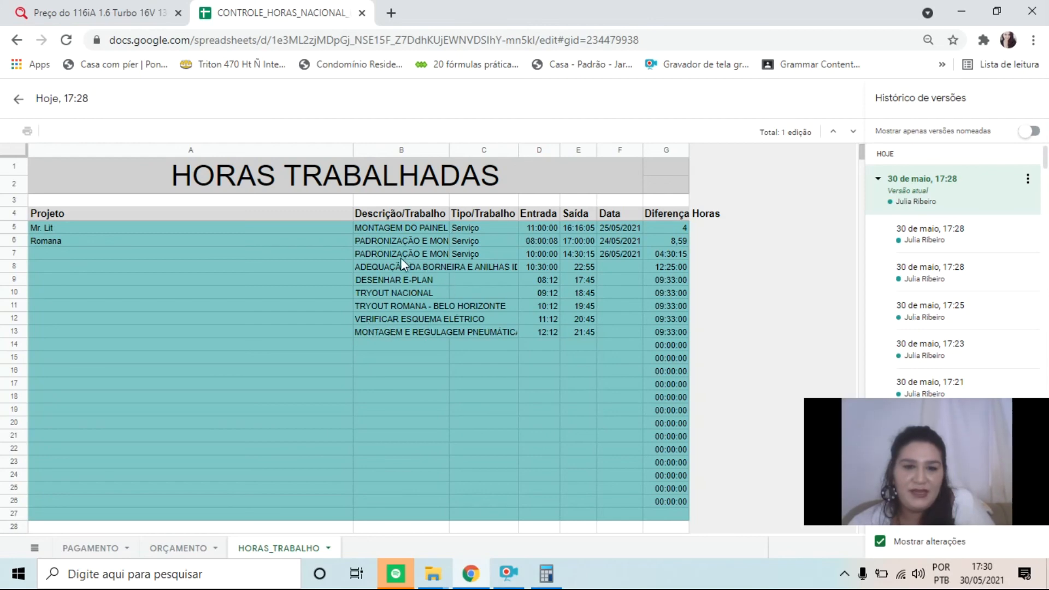
pyautogui.click(932, 237)
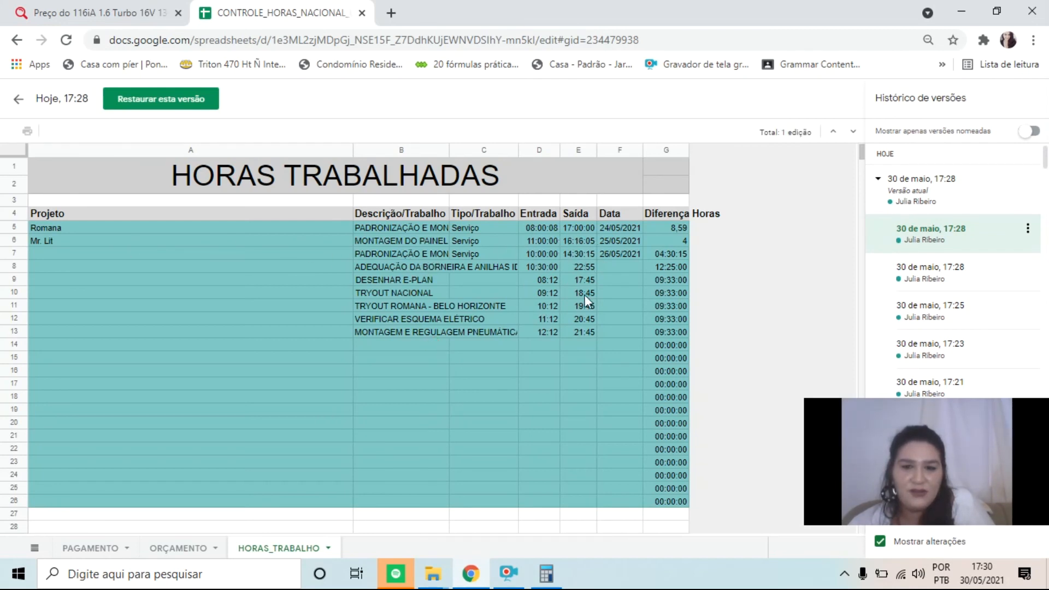
pyautogui.click(927, 190)
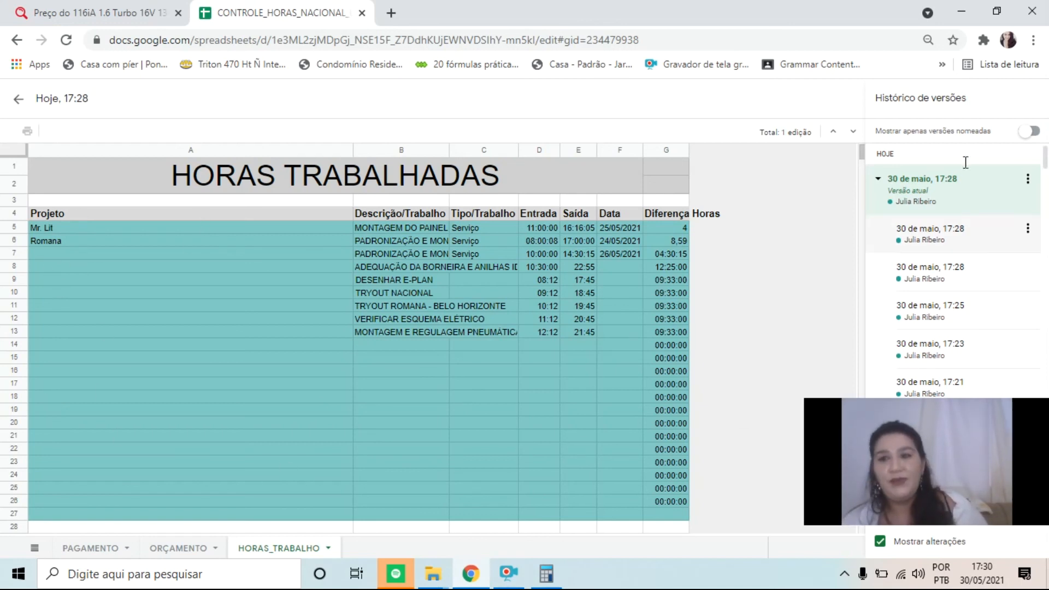
pyautogui.click(15, 100)
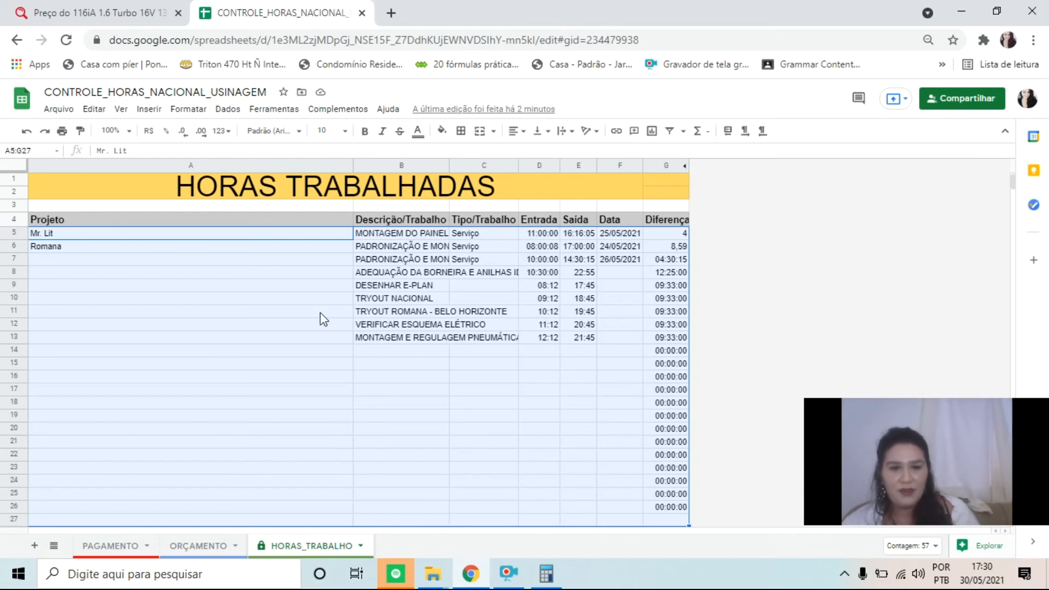
# Fill the Projeto column cells A7 to A13 with seven different sample first names, one per row
pyautogui.click(131, 264)
pyautogui.write('ANA')
pyautogui.press('Return')
pyautogui.write('JOANA')
pyautogui.press('Return')
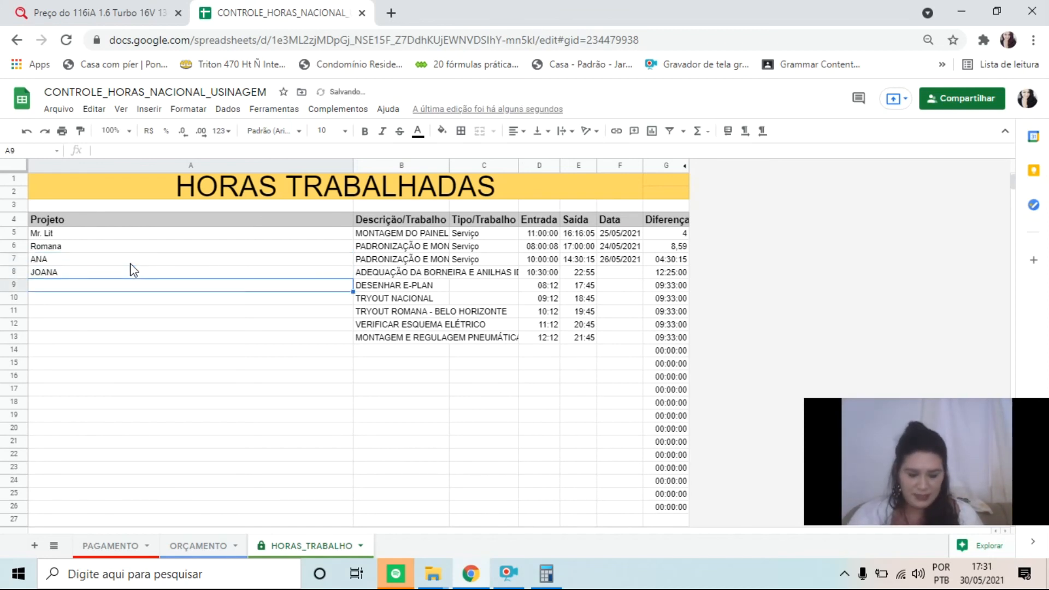
pyautogui.write('CARLOS')
pyautogui.press('Return')
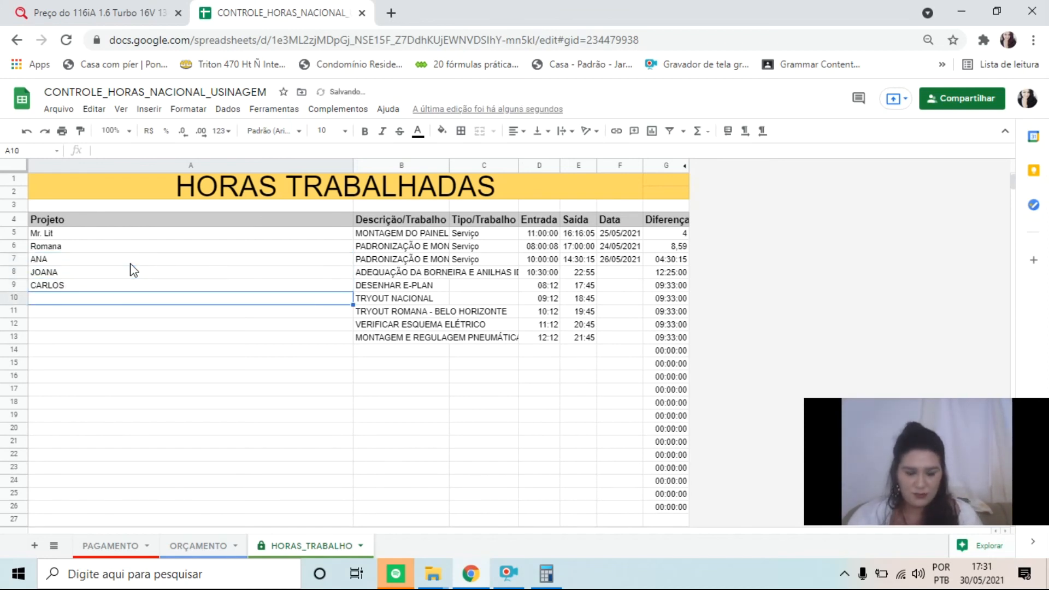
pyautogui.write('LARISSA')
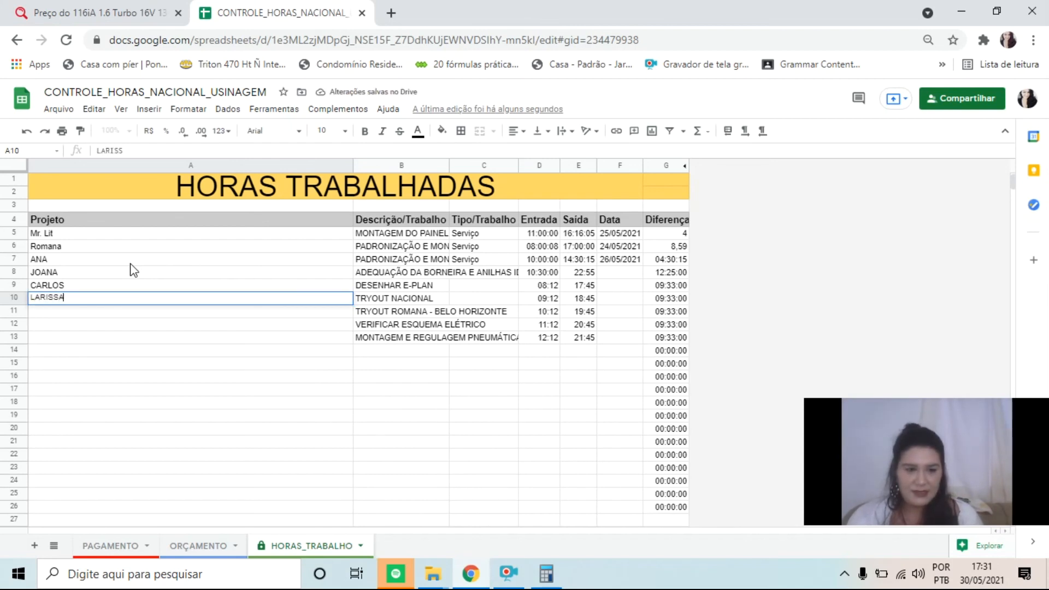
pyautogui.press('Return')
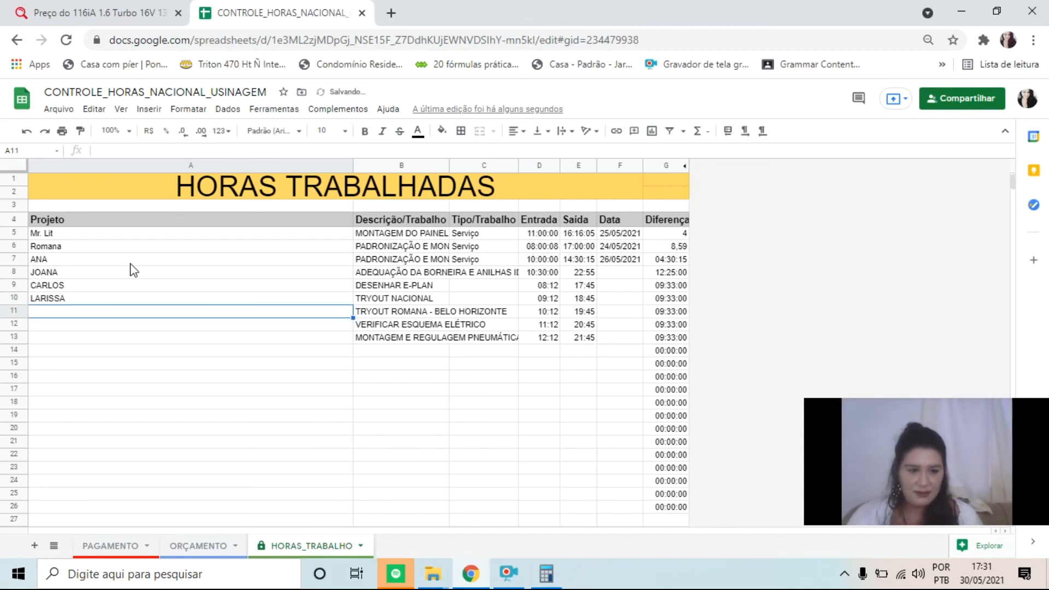
pyautogui.write('FERNANDA')
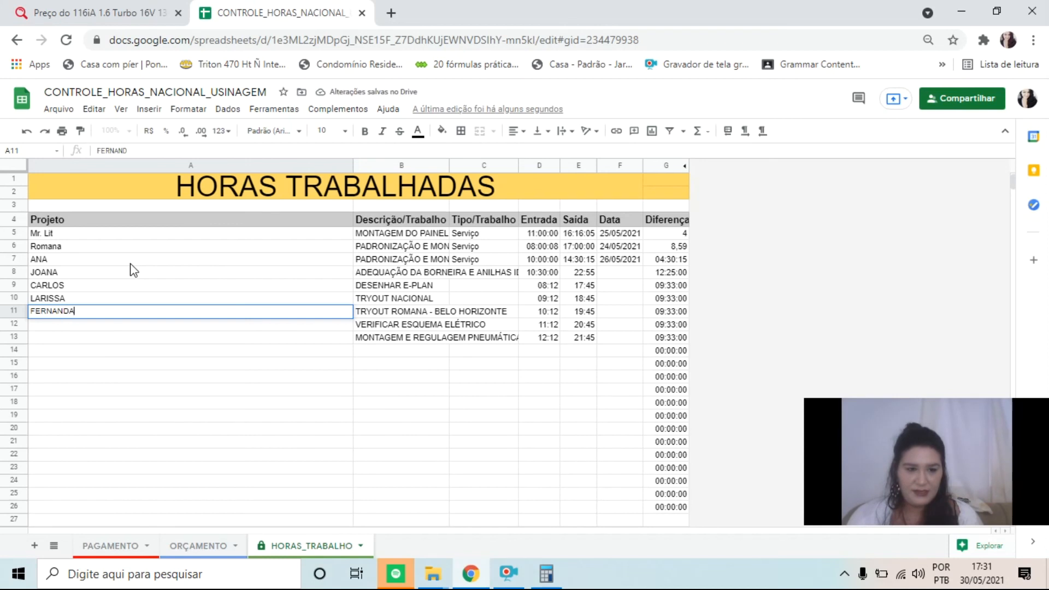
pyautogui.press('Return')
pyautogui.write('JOSÉ')
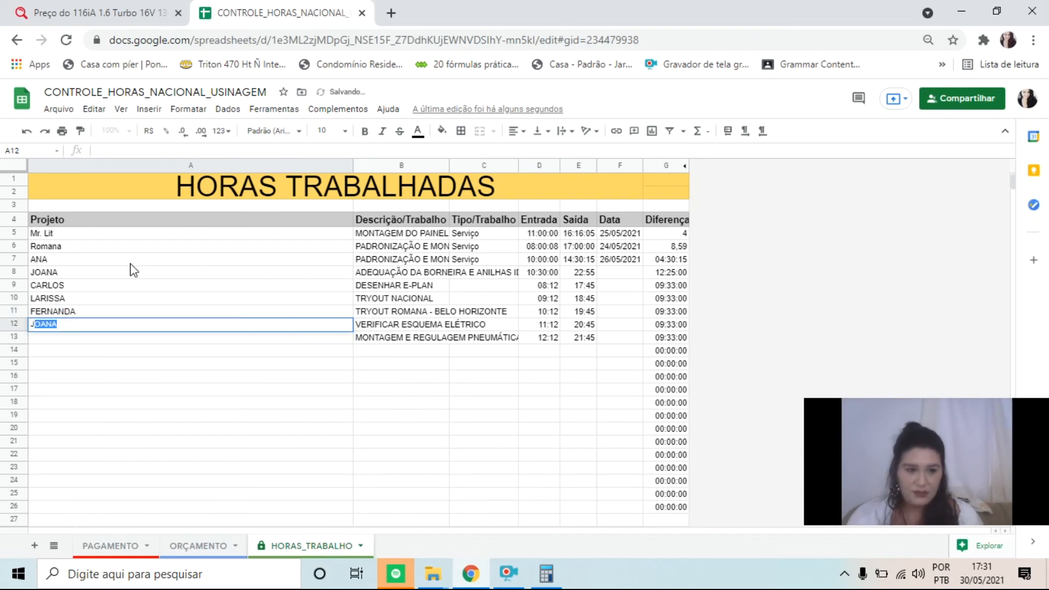
pyautogui.press('Return')
pyautogui.write('MARIA')
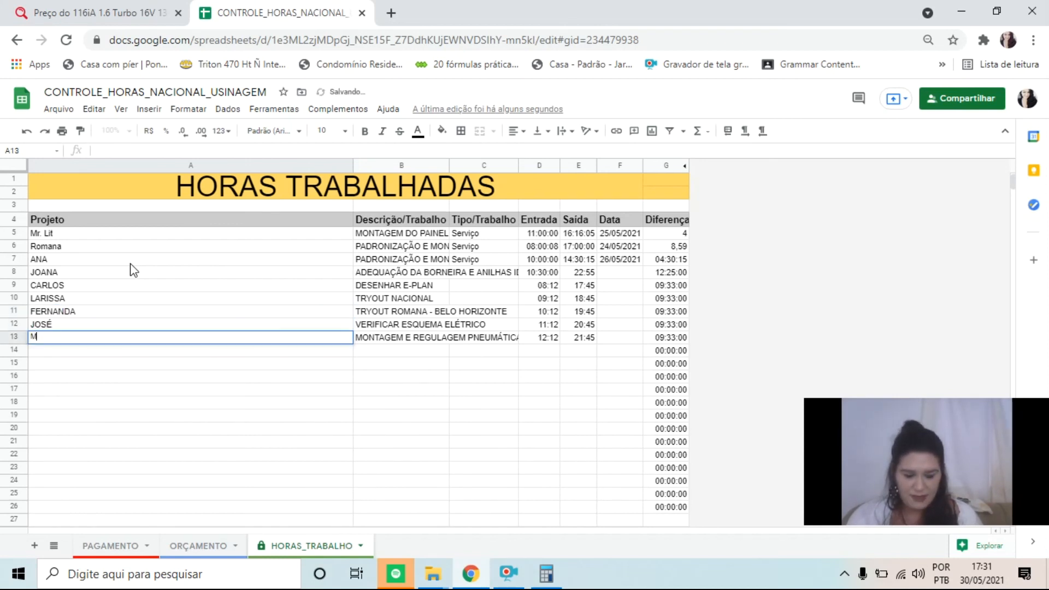
pyautogui.press('Return')
# Enter two sample double names sharing the same first name in the Projeto cells A14 and A15
pyautogui.write('JI')
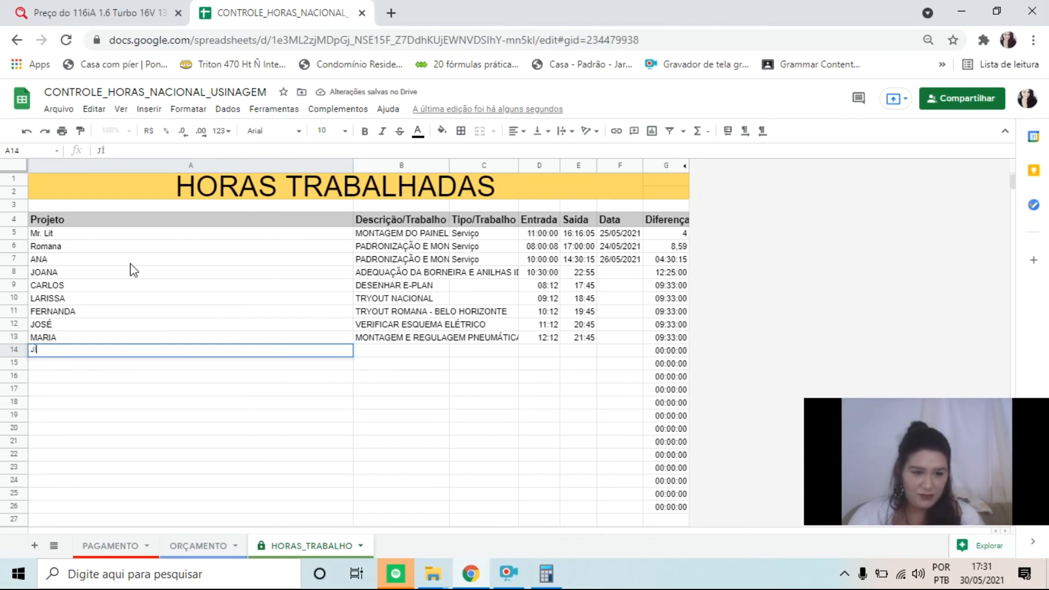
pyautogui.press('BackSpace')
pyautogui.write('ÚLIA MARTIA')
pyautogui.press('BackSpace')
pyautogui.press('BackSpace')
pyautogui.press('BackSpace')
pyautogui.write('IA')
pyautogui.press('Return')
pyautogui.write('J')
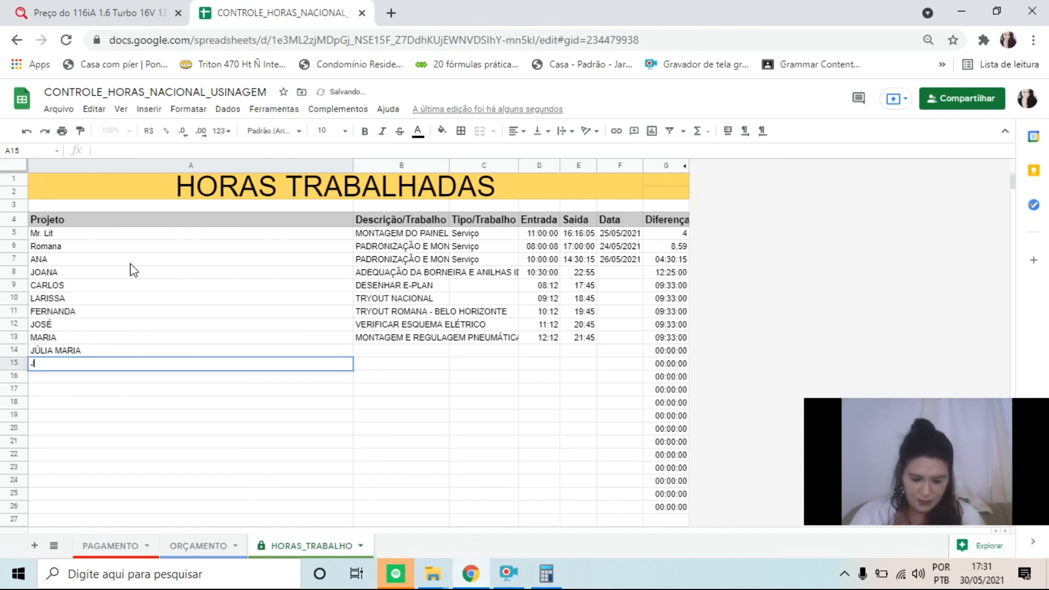
pyautogui.write('Ú')
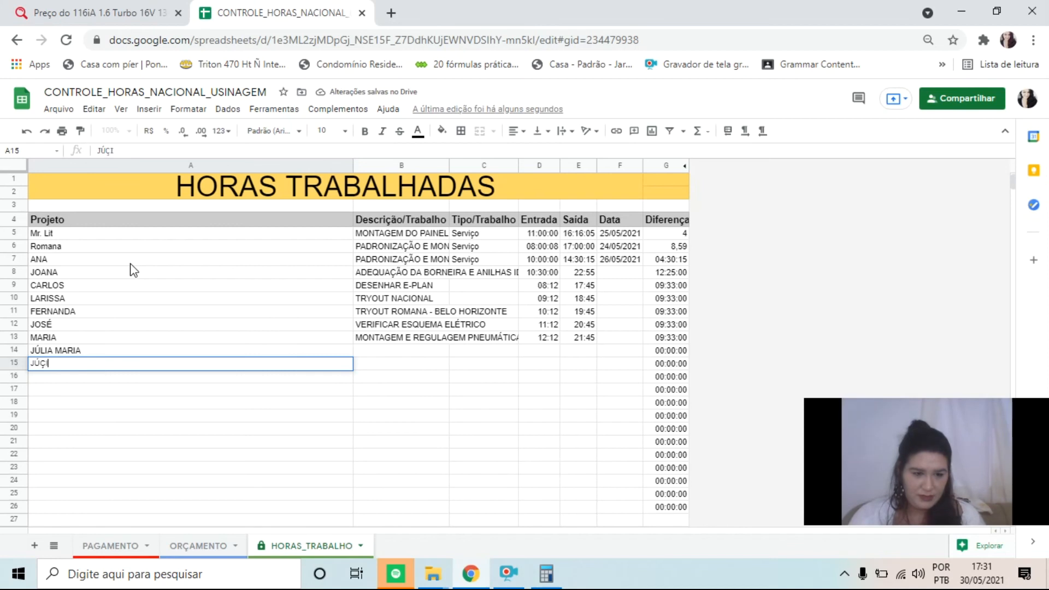
pyautogui.write('LIA ')
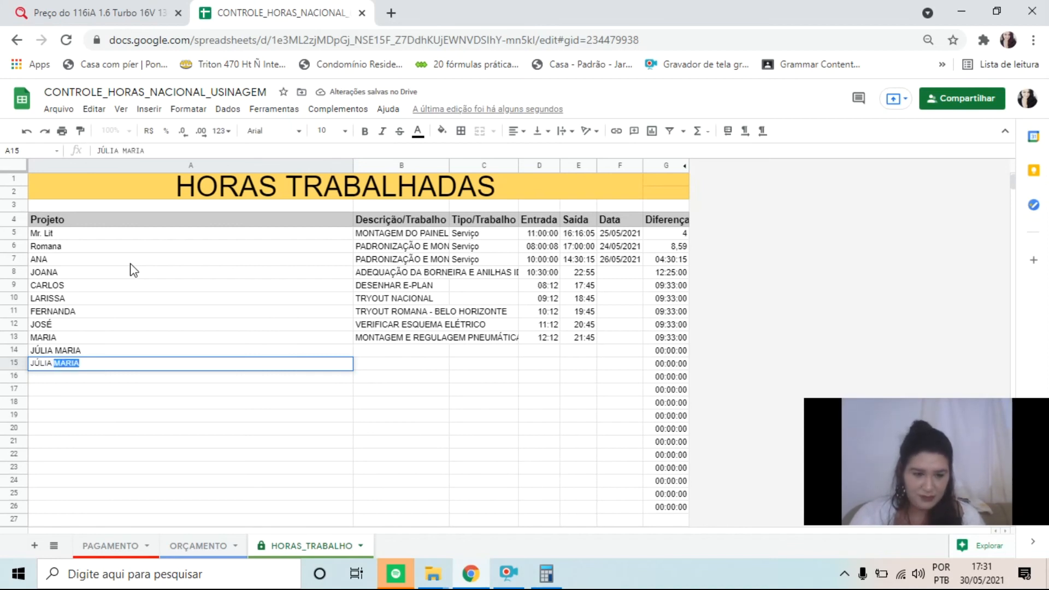
pyautogui.write('RAISSA')
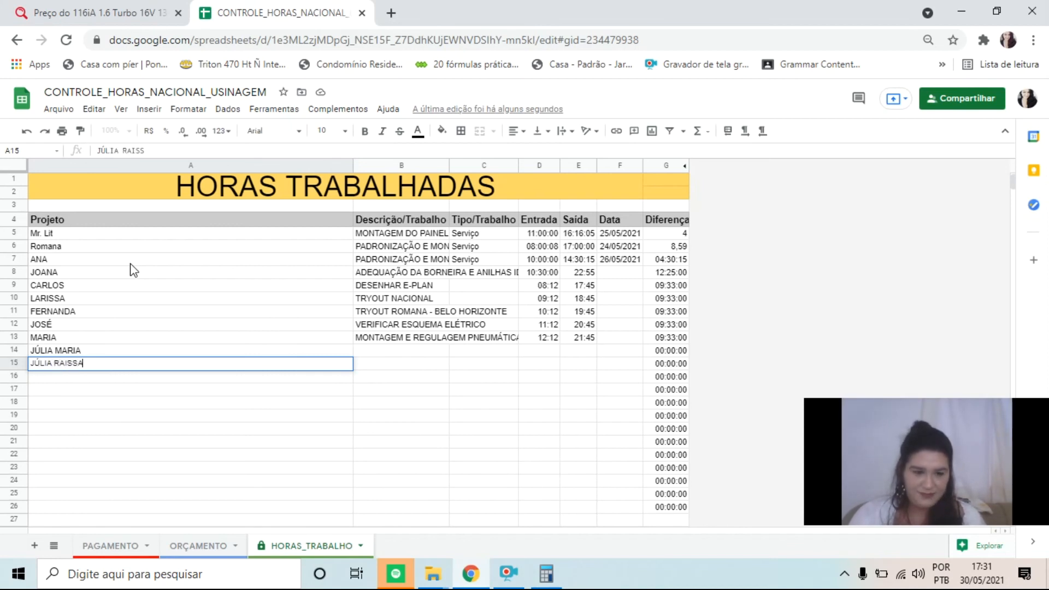
pyautogui.press('Return')
# Sort the extended list in A5:G26 by column A, A → Z, and select the Romana entry to check its row data
pyautogui.moveTo(182, 234); pyautogui.dragTo(672, 506)
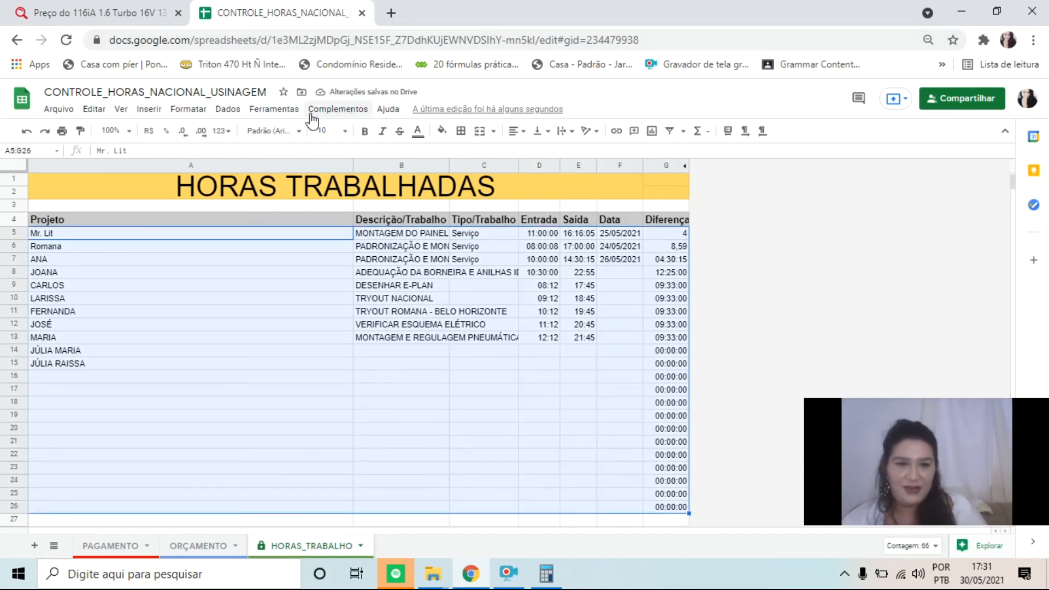
pyautogui.click(228, 109)
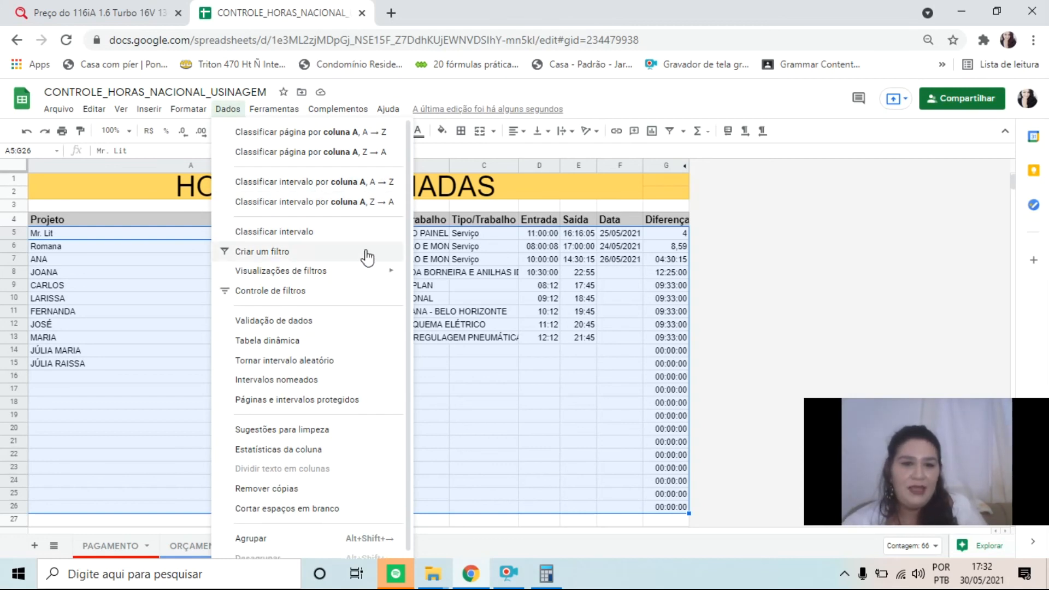
pyautogui.click(321, 188)
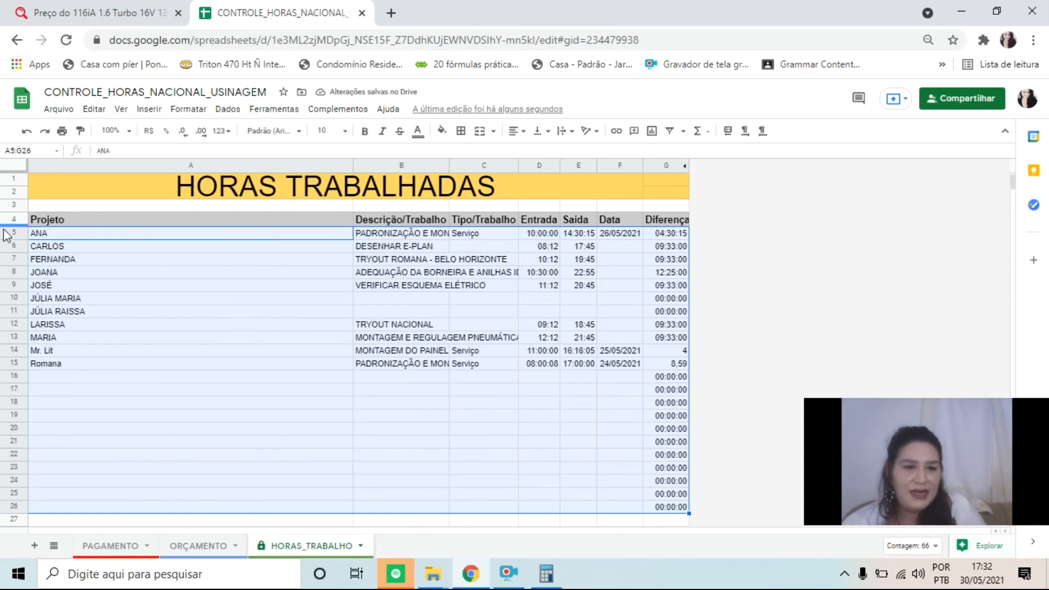
pyautogui.moveTo(70, 364); pyautogui.dragTo(671, 374)
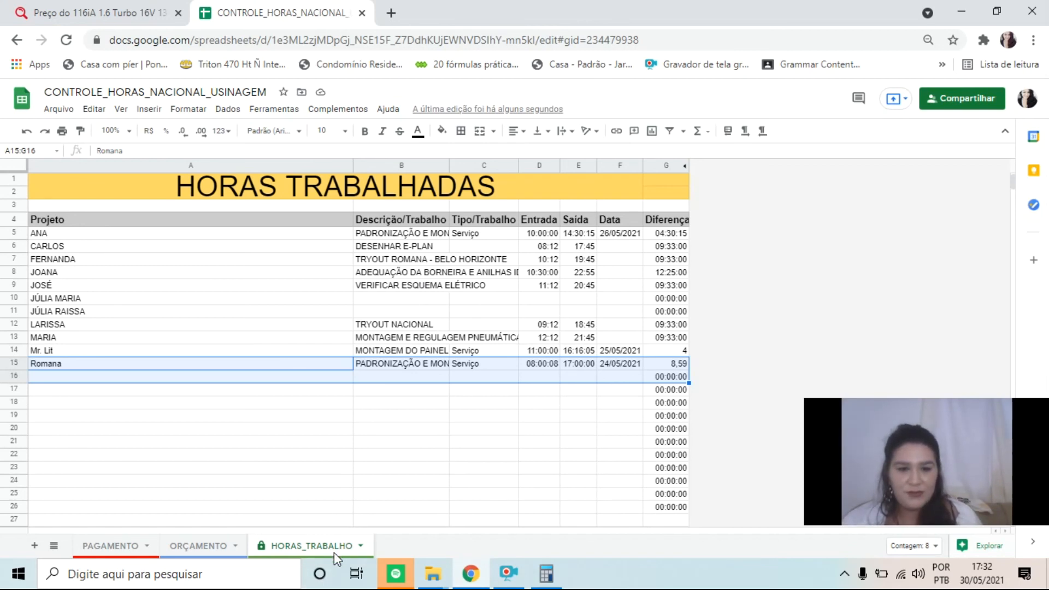
# Undo the last sort, the sample project names, the earlier range sort and the HORAS_TRABALHO sheet protection
pyautogui.hotkey('ctrl', 'z')
pyautogui.hotkey('ctrl', 'z')
pyautogui.hotkey('ctrl', 'z')
pyautogui.hotkey('ctrl', 'z')
pyautogui.hotkey('ctrl', 'z')
pyautogui.hotkey('ctrl', 'z')
pyautogui.hotkey('ctrl', 'z')
pyautogui.hotkey('ctrl', 'z')
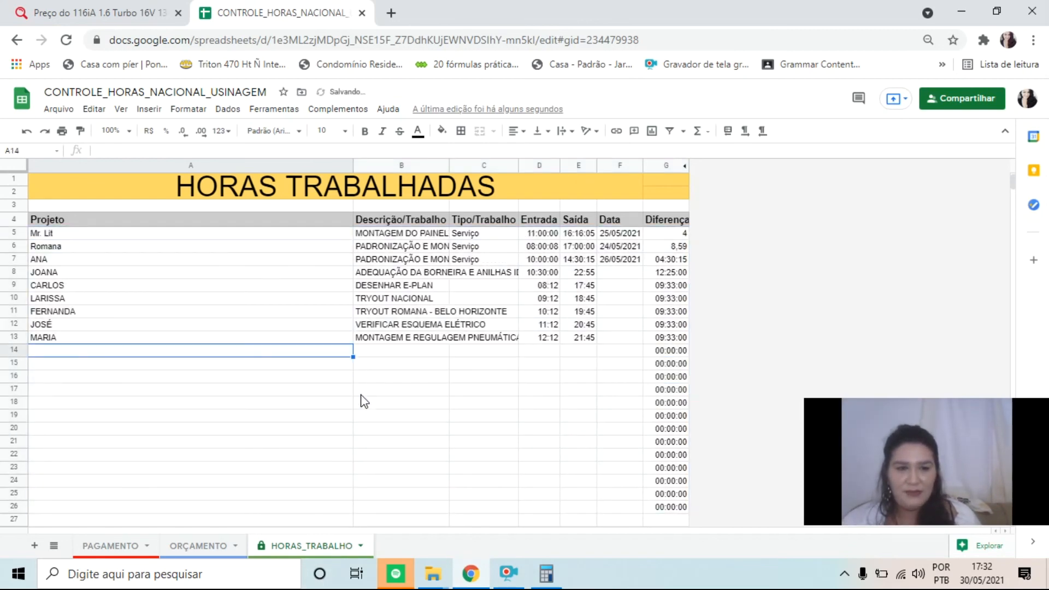
pyautogui.hotkey('ctrl', 'z')
pyautogui.hotkey('ctrl', 'z')
pyautogui.hotkey('ctrl', 'z')
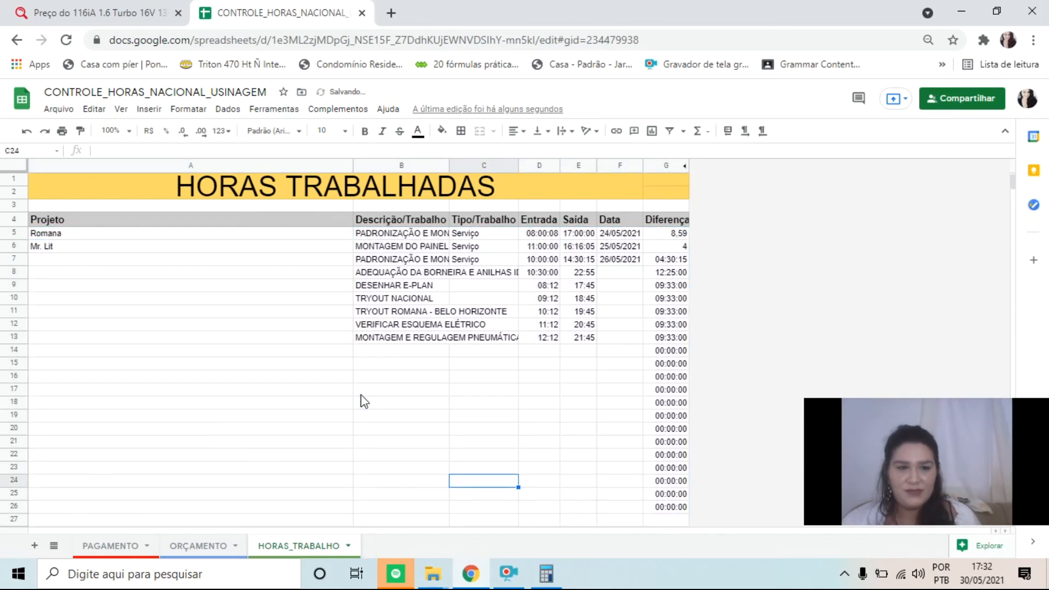
# Switch to the ORÇAMENTO sheet and review the Horas Totais column of the project summary
pyautogui.click(202, 546)
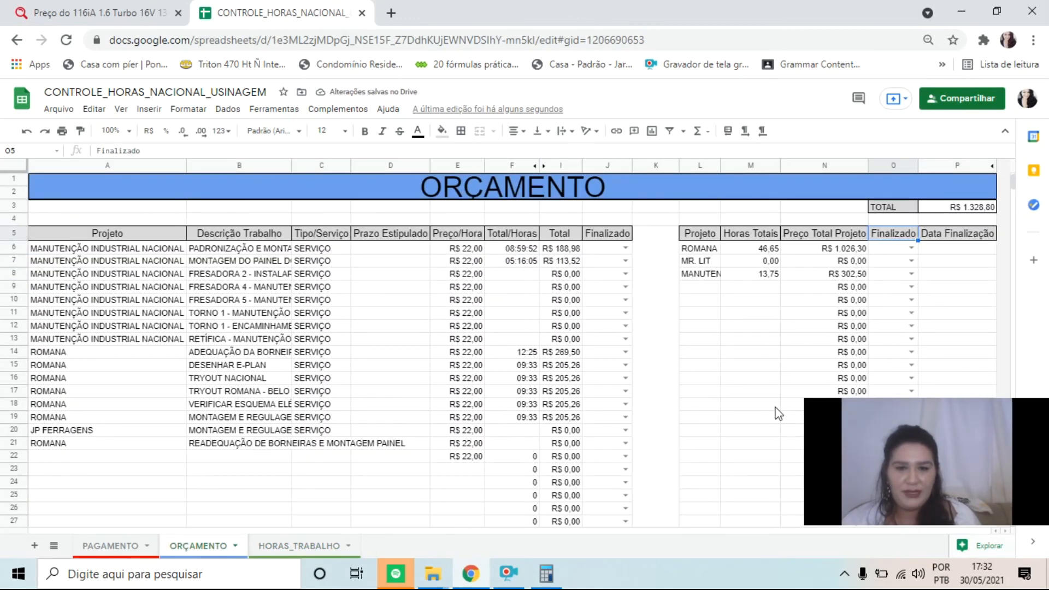
pyautogui.click(768, 278)
pyautogui.click(764, 313)
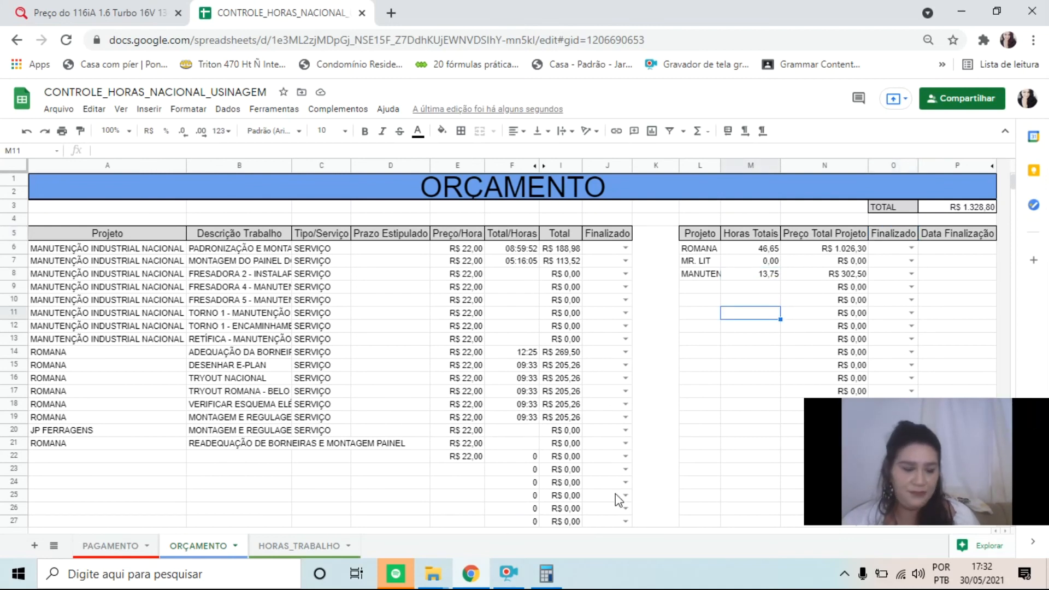